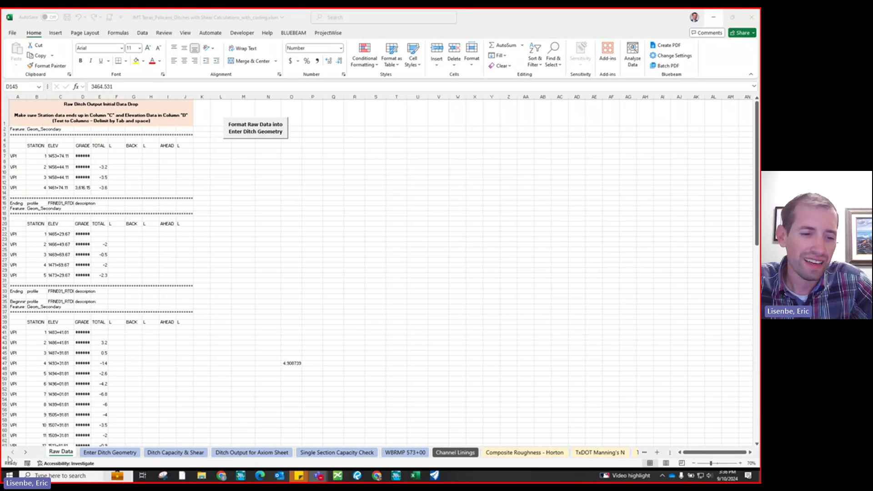
Step: Scroll the sheet tabs and switch from Raw Data to the Single Section Capacity Check sheet
left_click(25, 453)
left_click(25, 453)
left_click(25, 454)
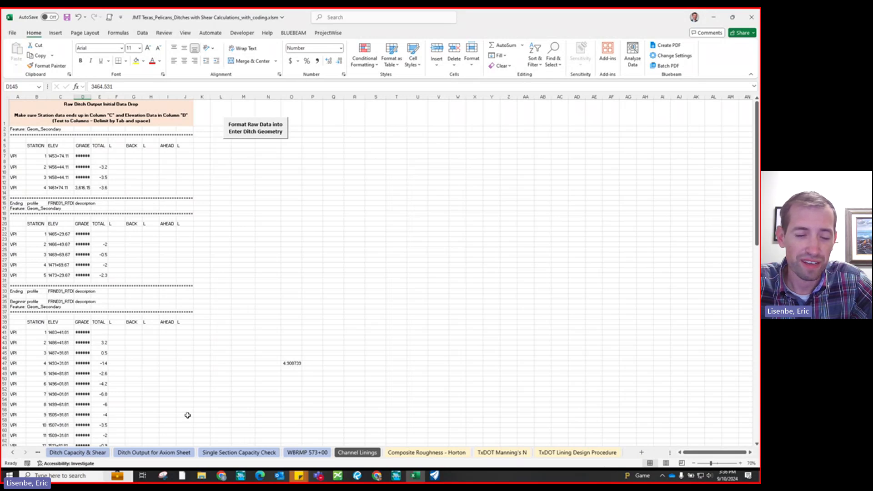
left_click(13, 453)
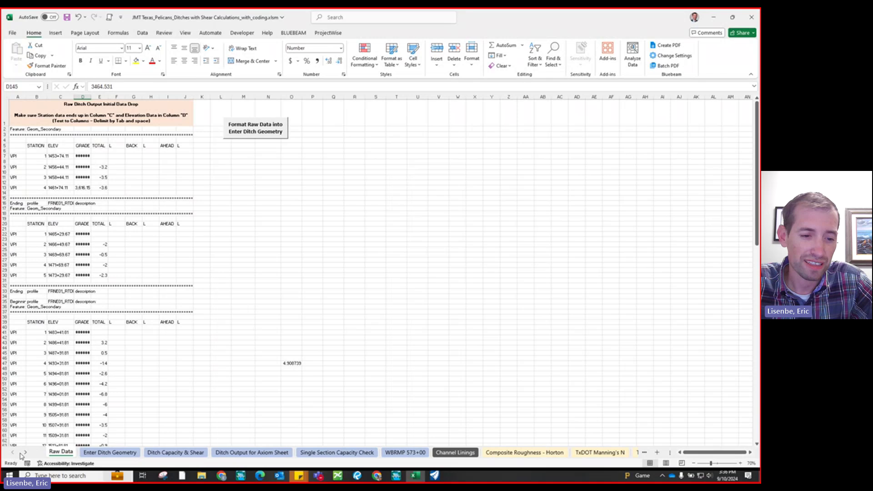
left_click(25, 452)
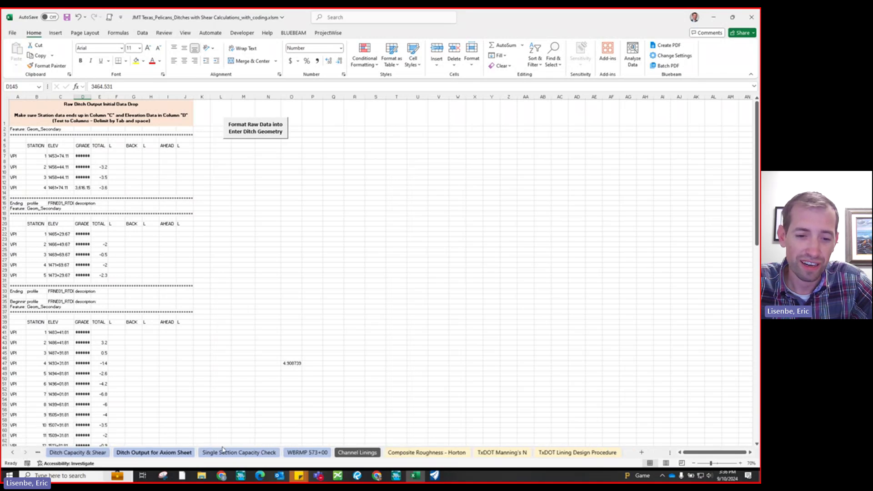
left_click(244, 453)
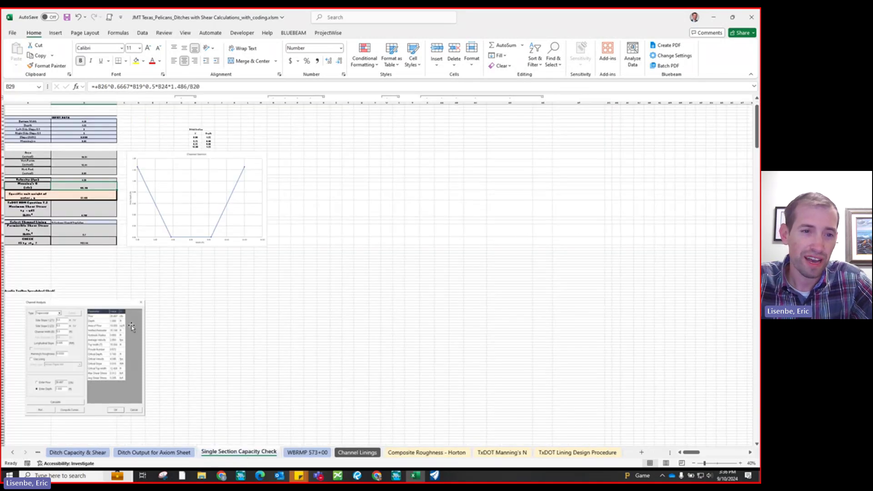
scroll(5, 119, "up", 1)
scroll(39, 142, "up", 2, "ctrl")
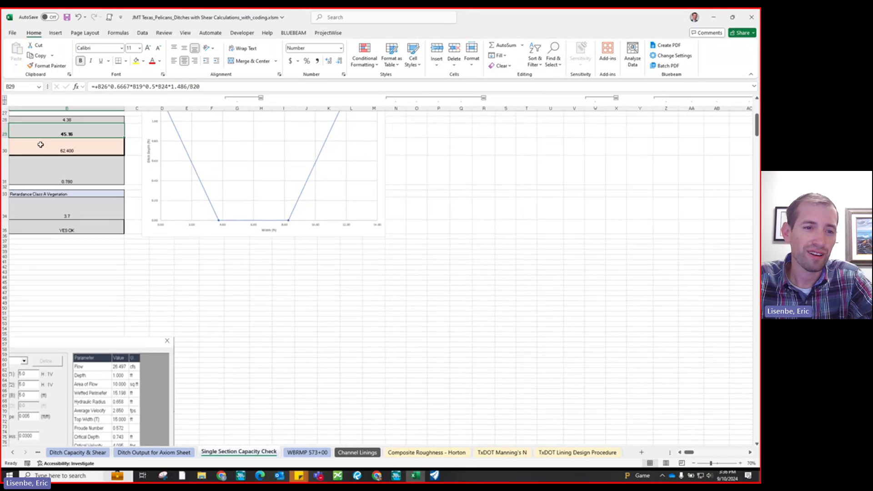
left_click_drag(690, 452, 683, 452)
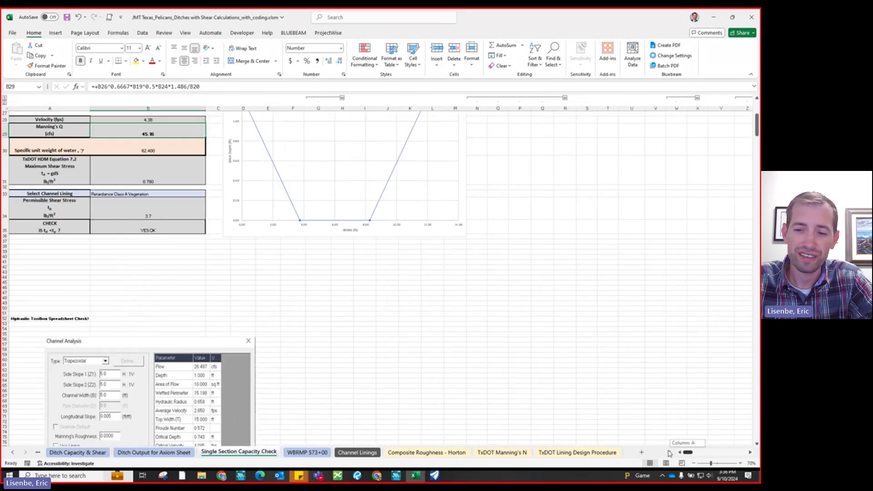
scroll(86, 217, "up", 3)
scroll(38, 204, "up", 5)
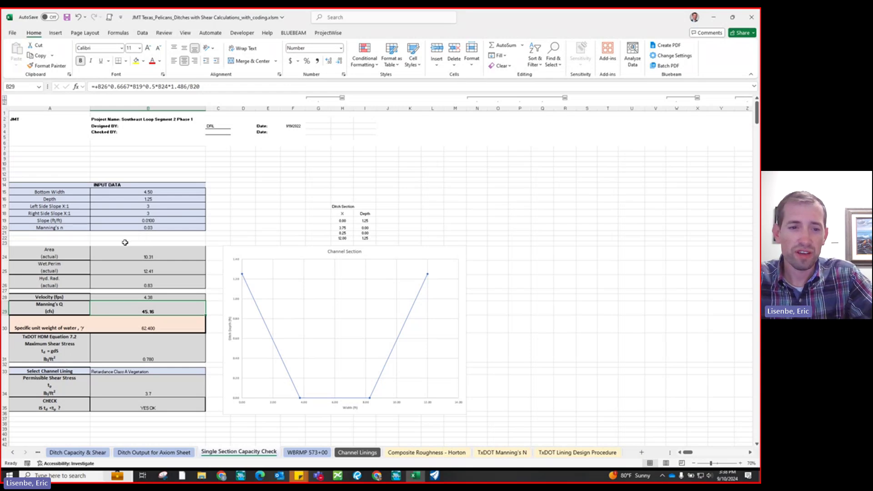
scroll(119, 258, "down", 1)
scroll(119, 258, "up", 1)
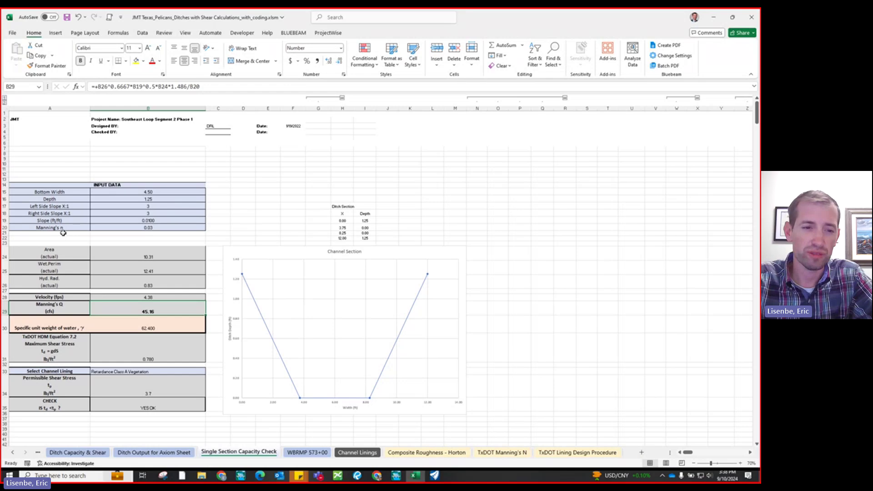
key("Up")
key("Up")
key("Up")
key("Up")
key("Up")
key("Up")
key("Up")
key("Up")
key("Up")
key("Up")
key("Up")
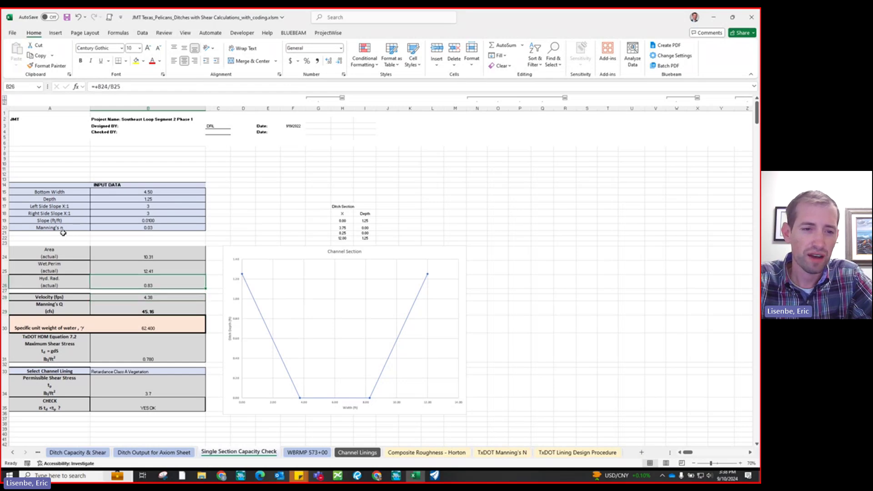
key("Up")
key("Up")
key("Up")
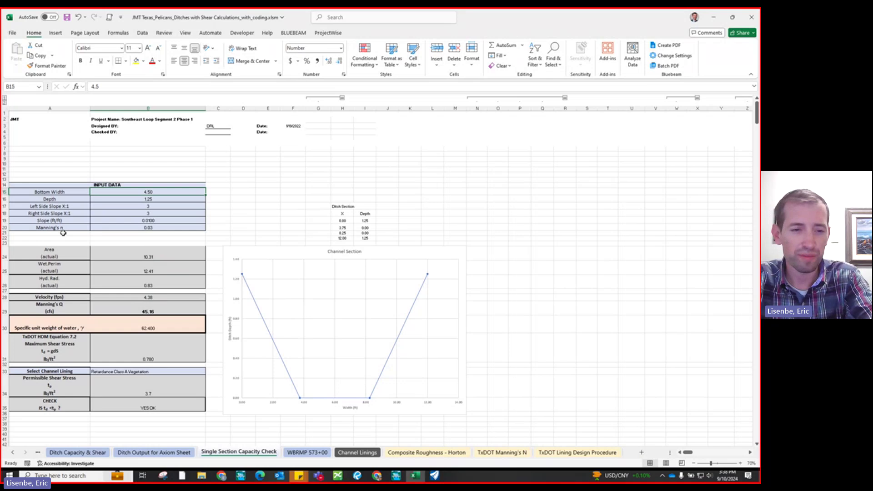
Step: Enter bottom width 5, depth 1 and side slope 6 in B15, B16 and B17
type("5")
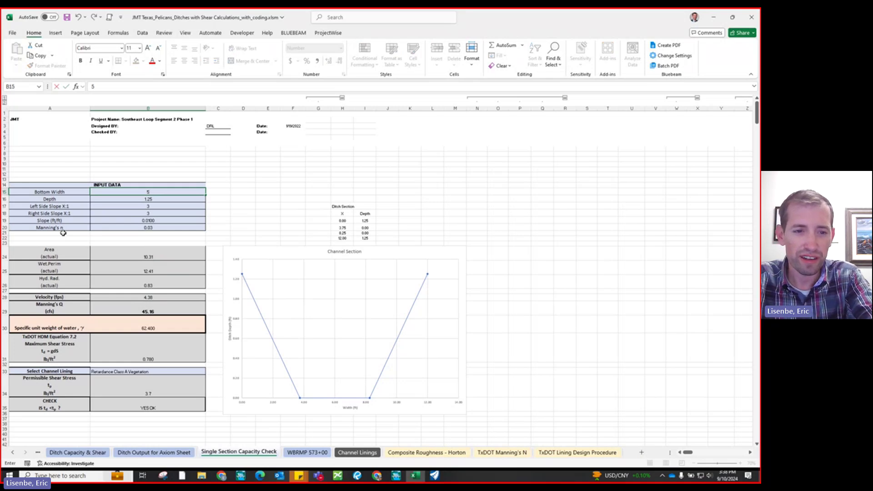
key("Return")
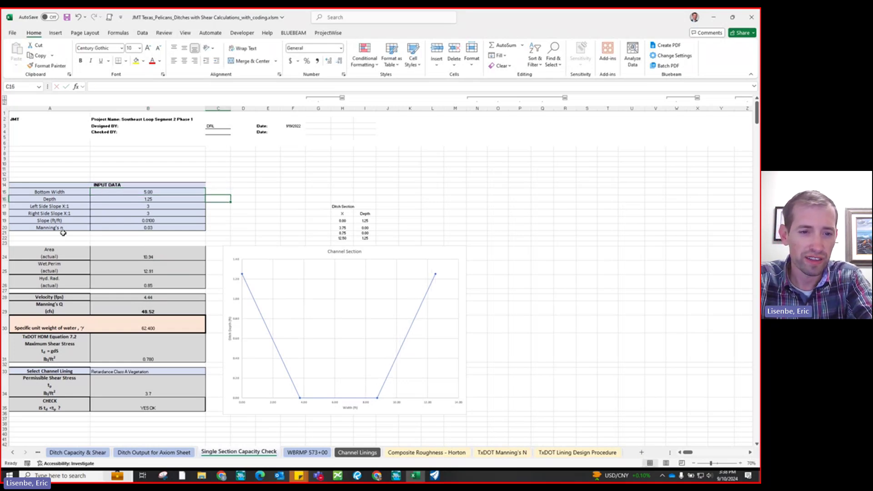
type("1")
key("Return")
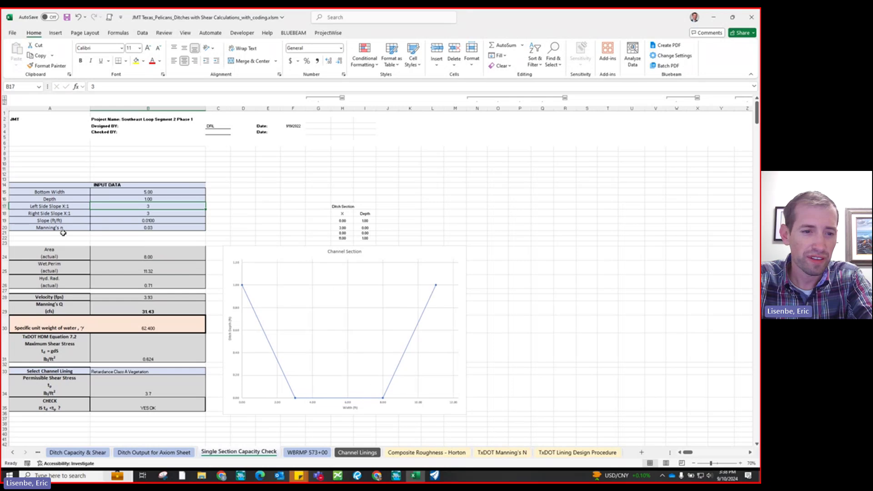
type("6")
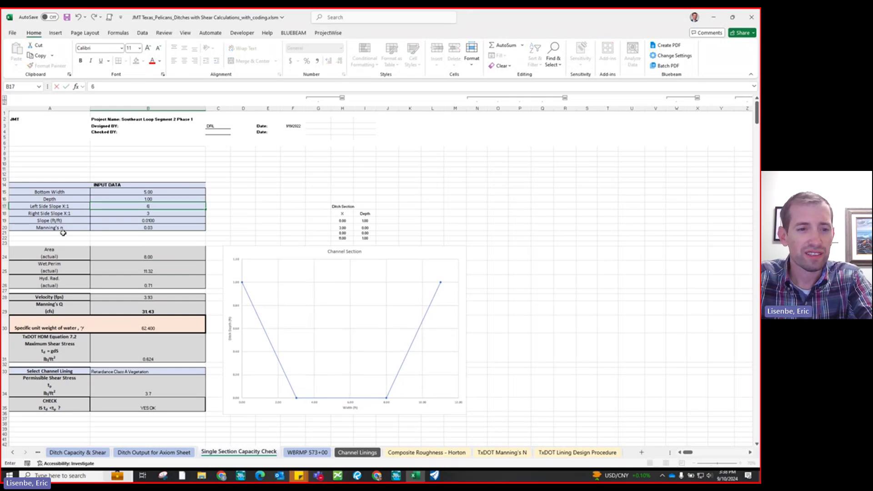
key("Return")
key("Return")
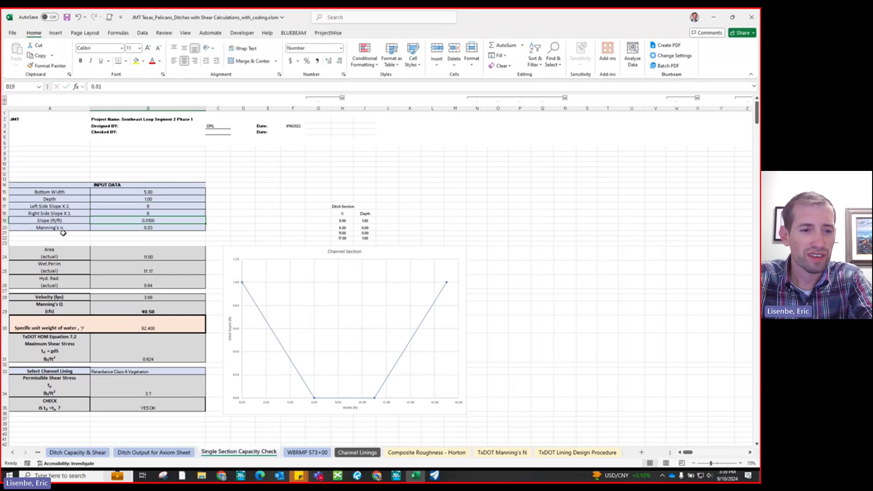
Step: Set the slope in B19 to 0.005, check Manning's Q, then bring the Bluebeam drawing forward
type("0.")
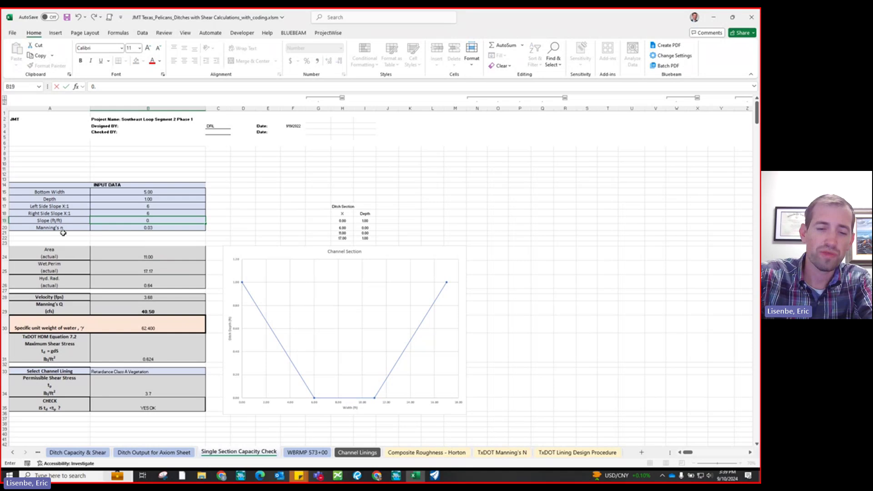
type("005")
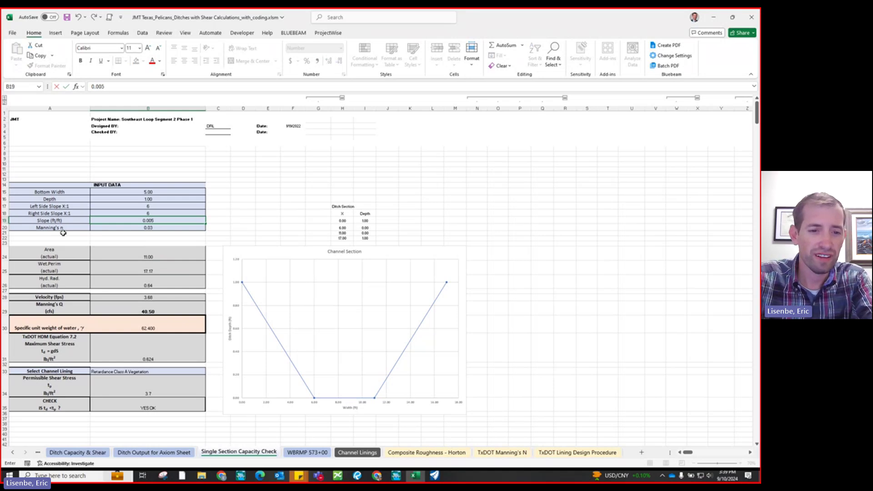
key("Return")
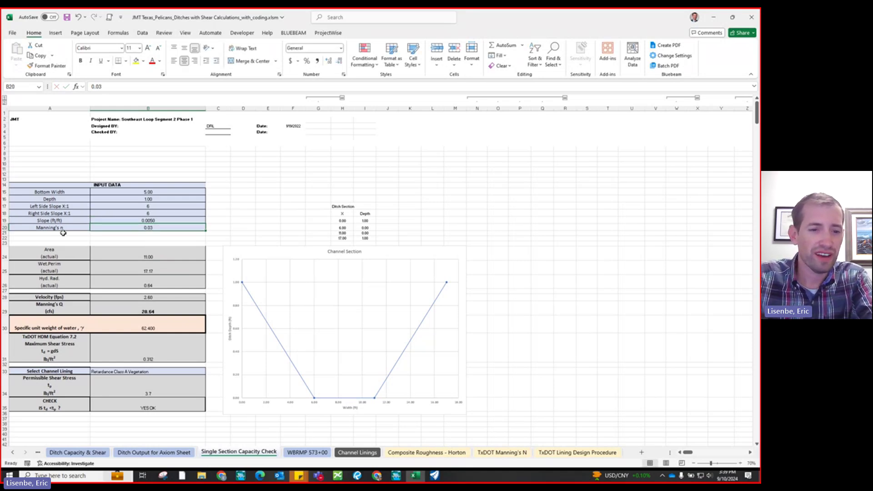
left_click(120, 311)
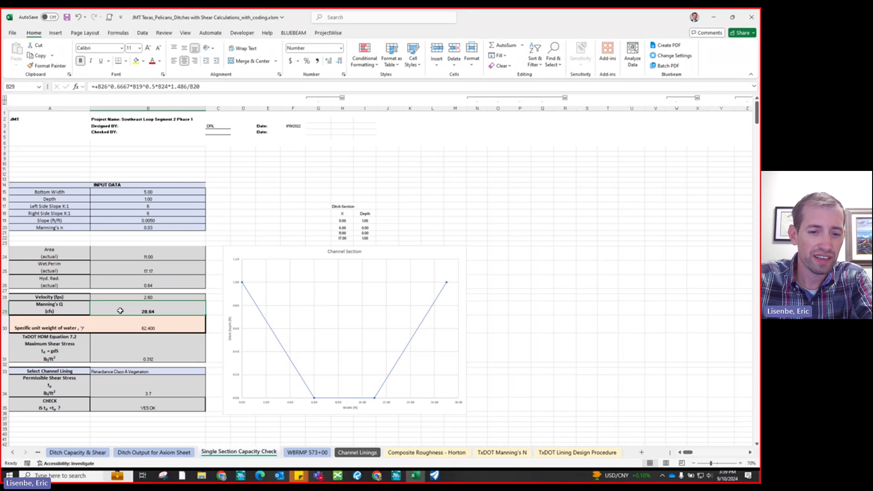
left_click(357, 475)
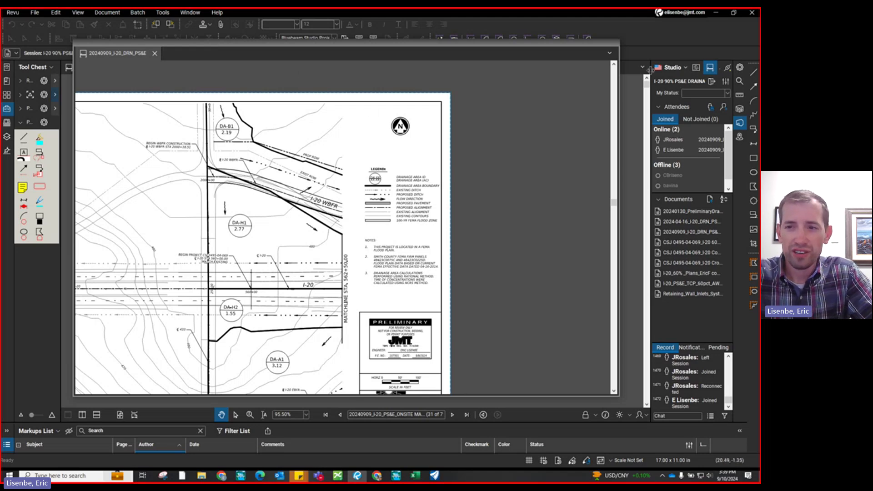
Step: Minimize Bluebeam Revu to return to the Excel capacity sheet
left_click(714, 12)
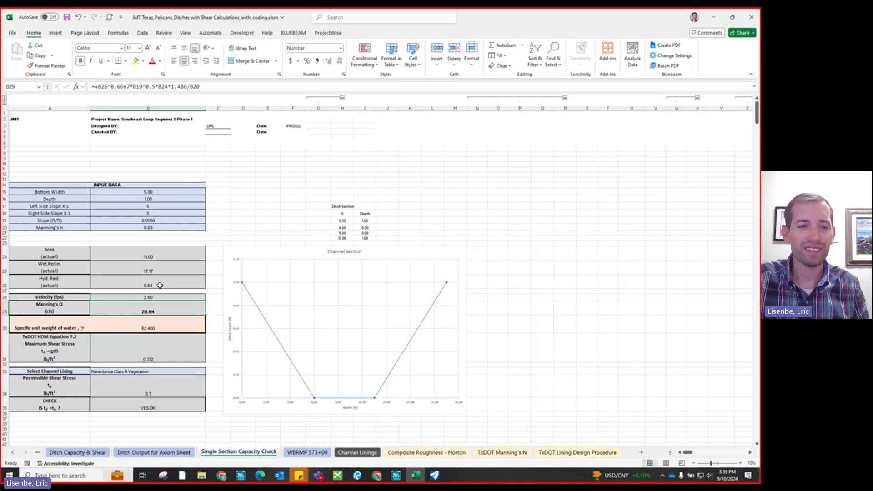
Step: Inspect the hydraulic radius, wetted perimeter and Manning's Q formulas, then return to the Raw Data sheet
key("Up")
key("Up")
key("Up")
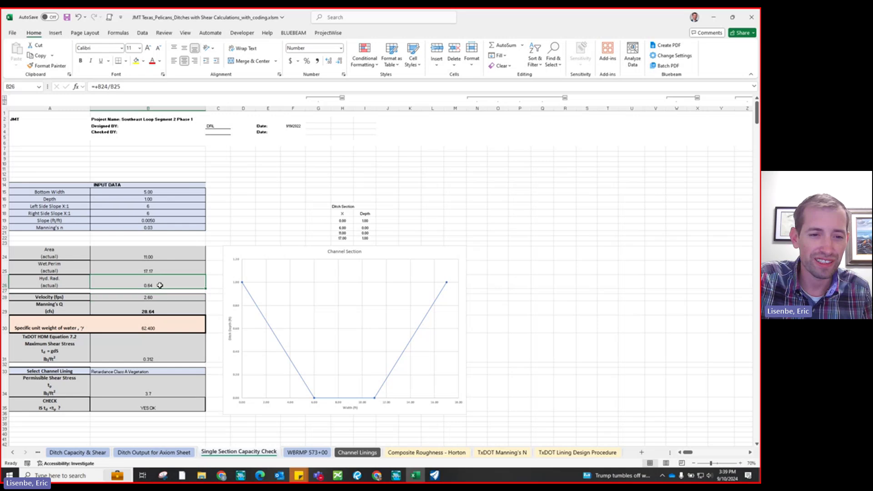
key("Up")
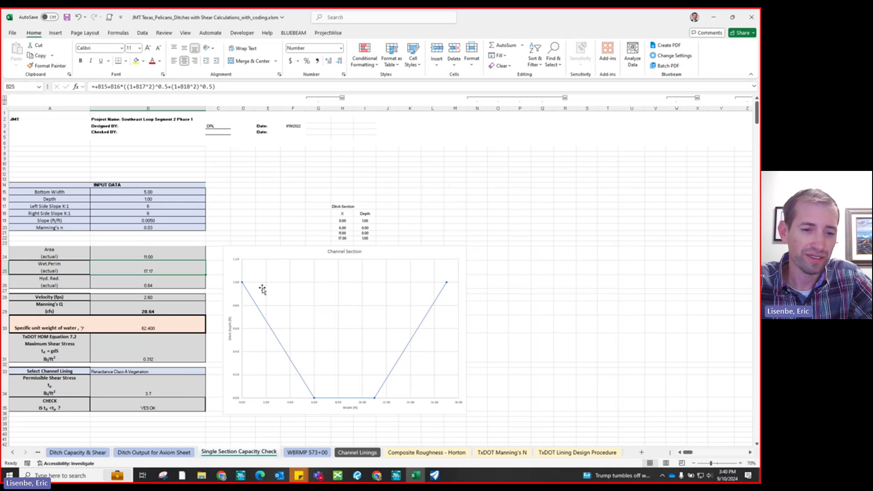
left_click(13, 452)
left_click(14, 453)
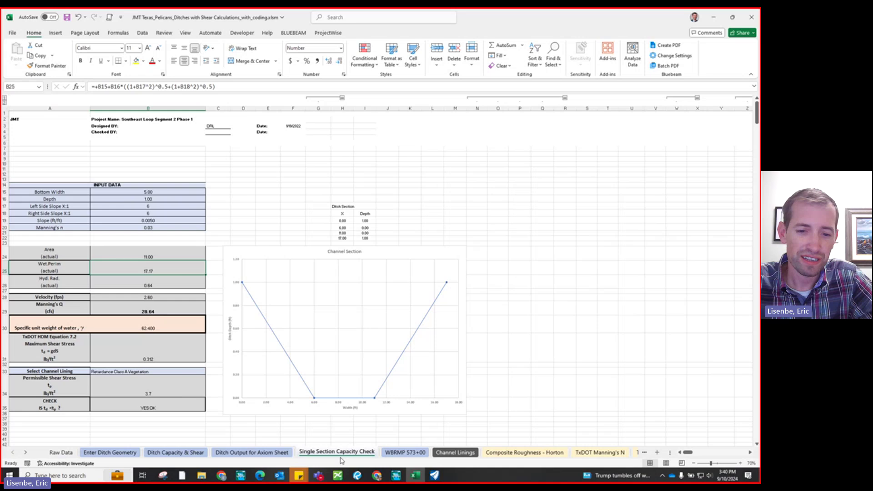
left_click(143, 312)
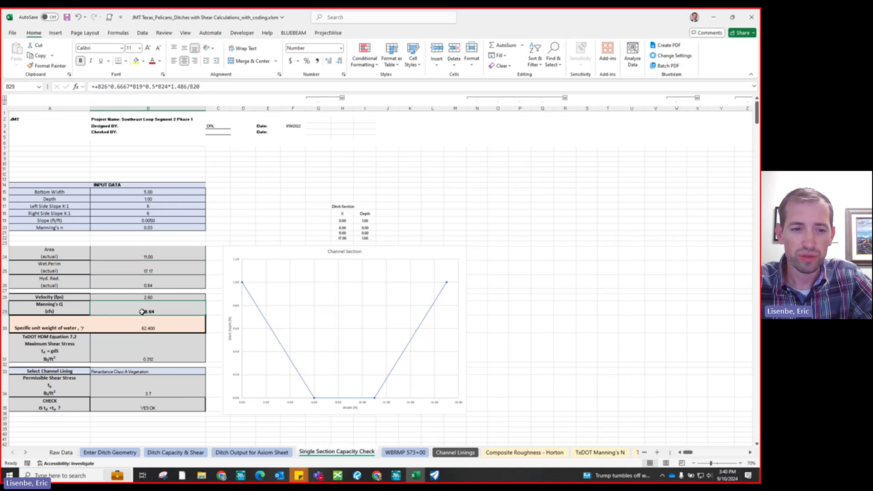
left_click(143, 192)
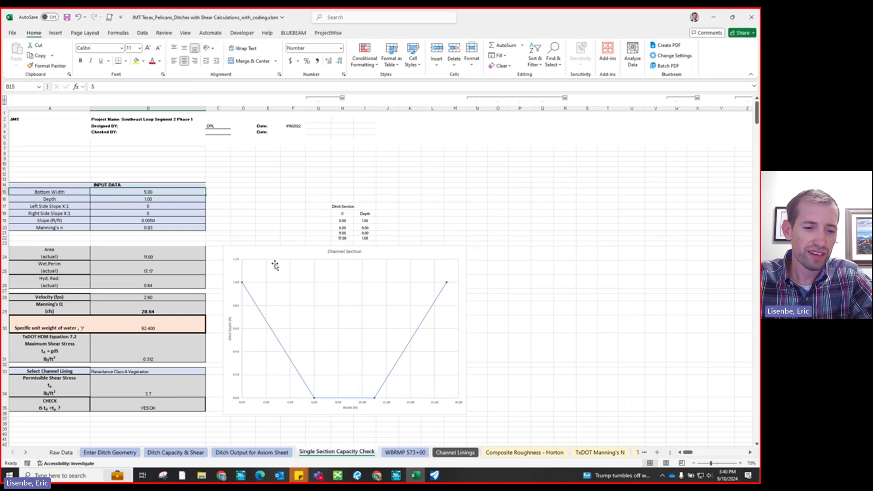
left_click(105, 453)
Step: Move from the Raw Data sheet to the Enter Ditch Geometry sheet
left_click(69, 453)
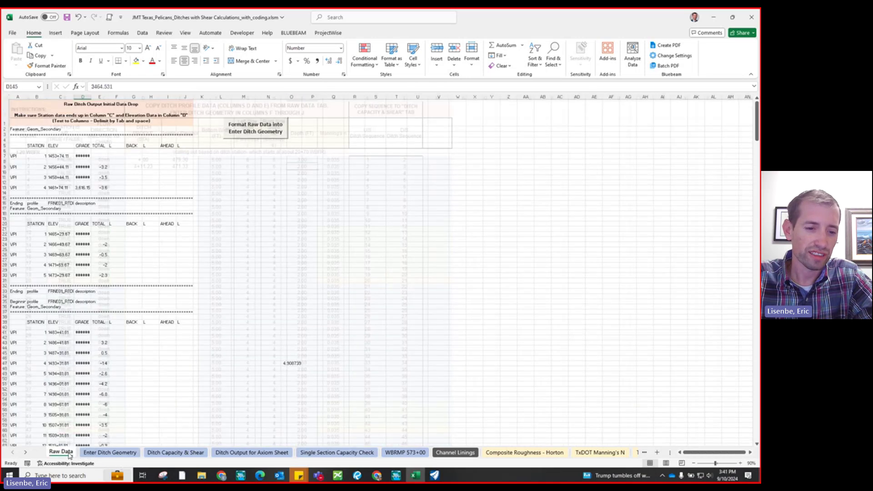
left_click(109, 453)
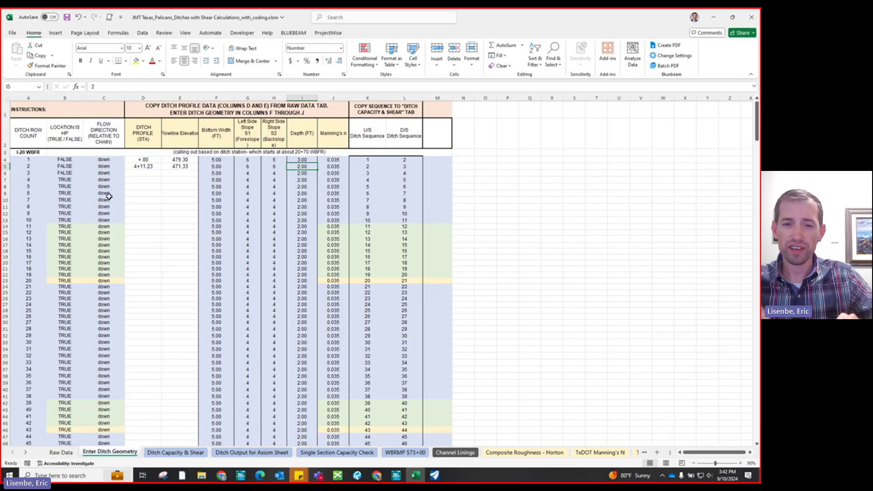
Step: Check the second ditch station entry, then bring OpenRoads Designer to the front
left_click(132, 167)
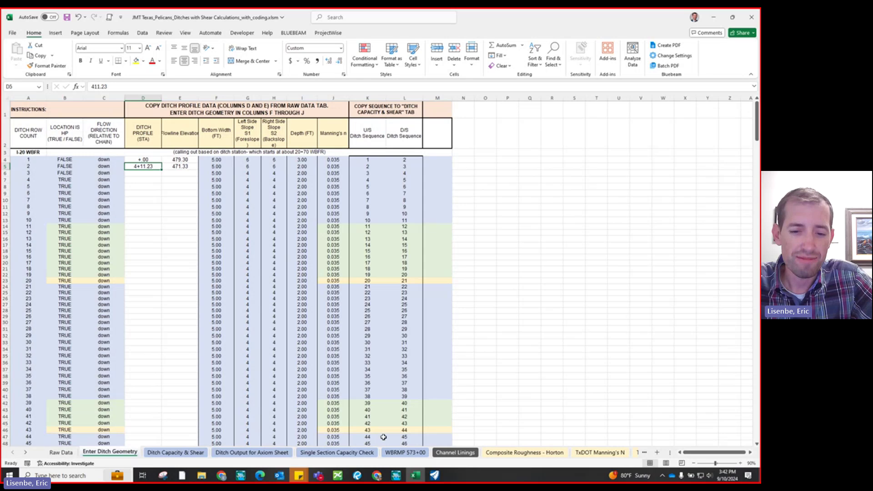
mouse_move(358, 480)
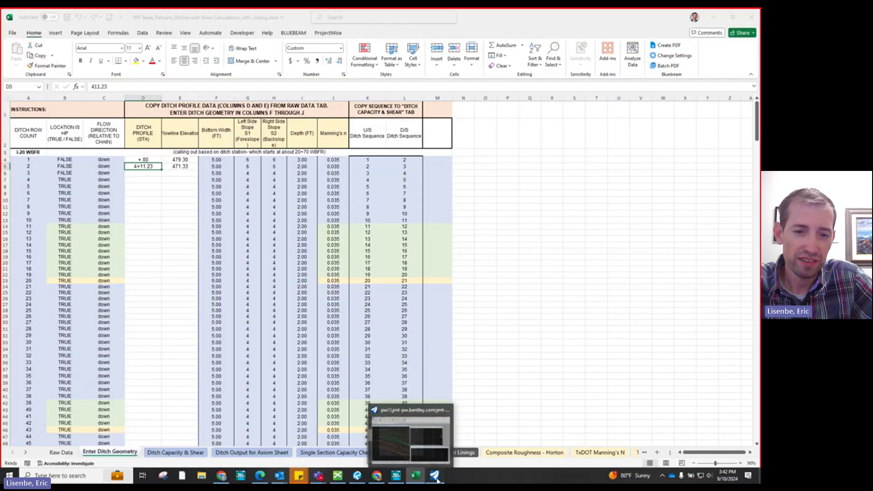
left_click(436, 480)
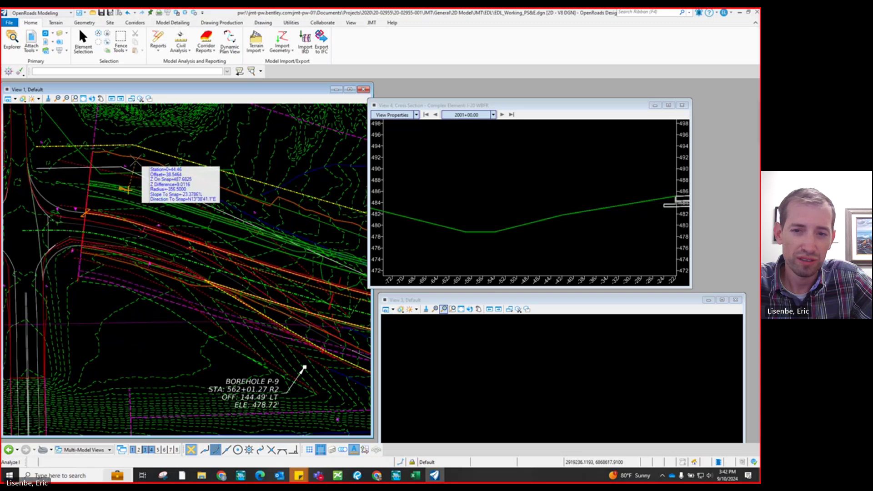
Step: Move the cross-section view beside the plan and switch to the drainage plan PDF
left_click_drag(391, 106, 416, 96)
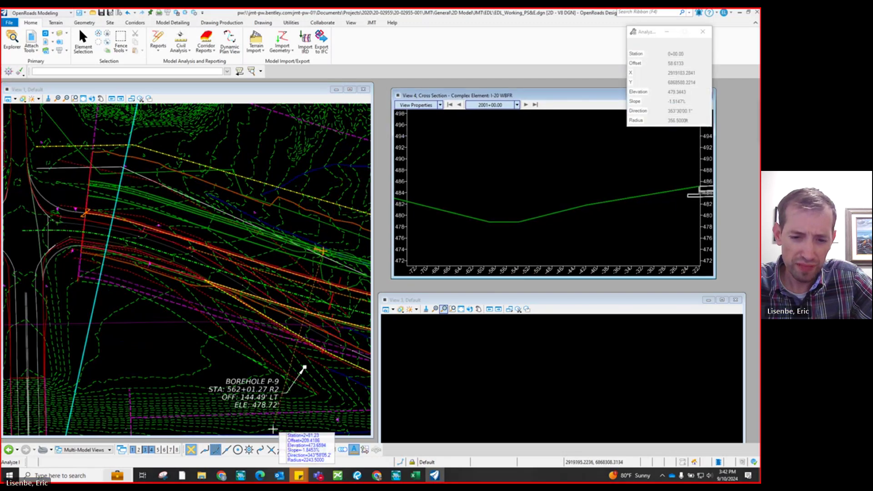
left_click(356, 477)
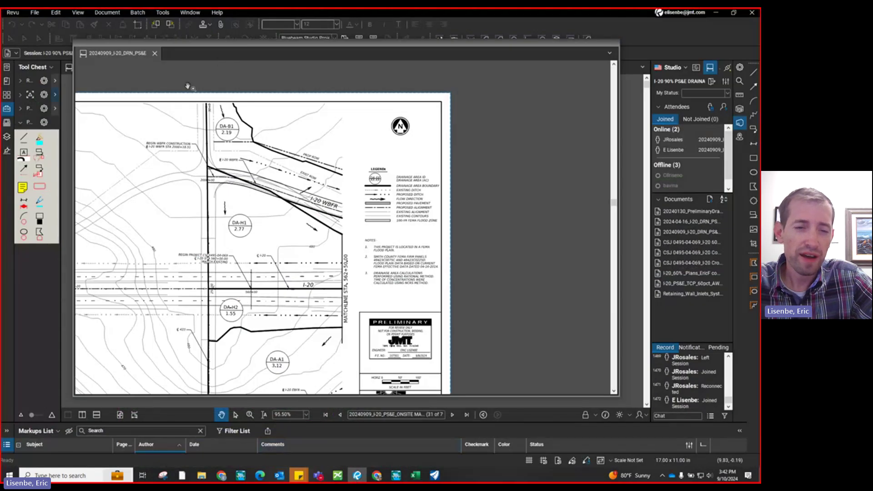
scroll(136, 178, "down", 2)
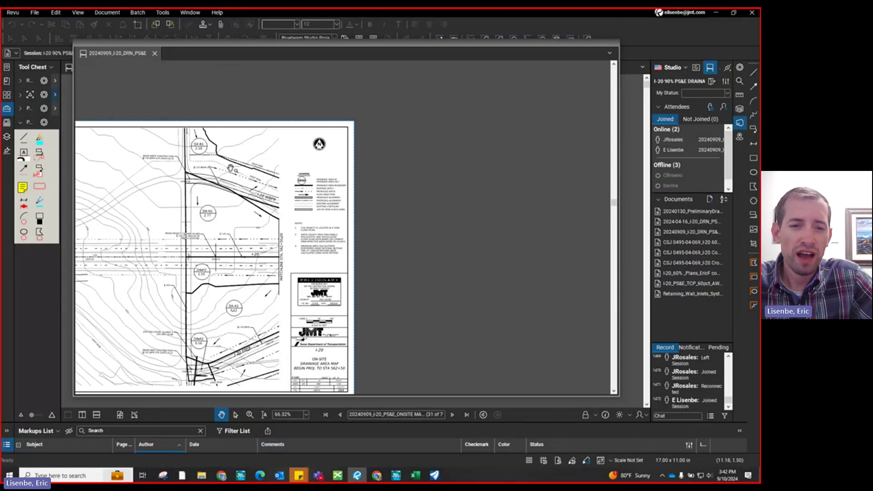
scroll(193, 154, "up", 4)
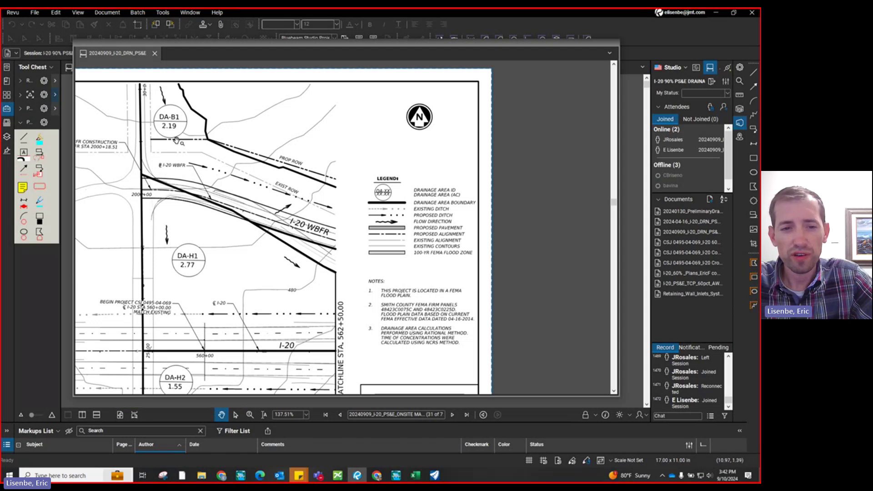
scroll(155, 191, "down", 1)
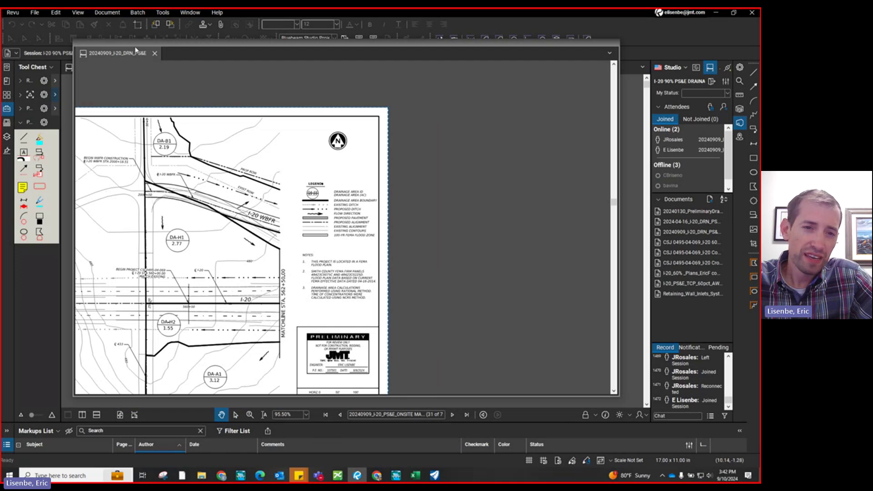
Step: Read station 3+61.52 at elevation 472.1800 in OpenRoads, then bring the drainage PDF forward
left_click(435, 476)
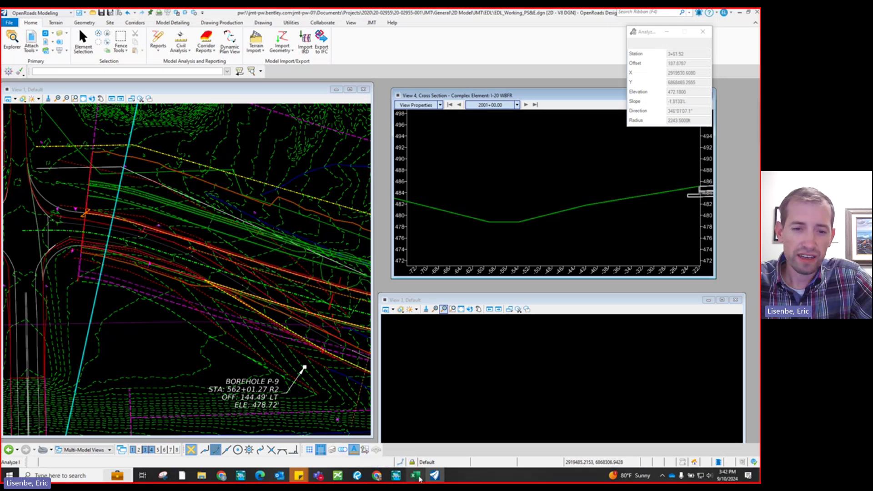
left_click(418, 477)
left_click(418, 477)
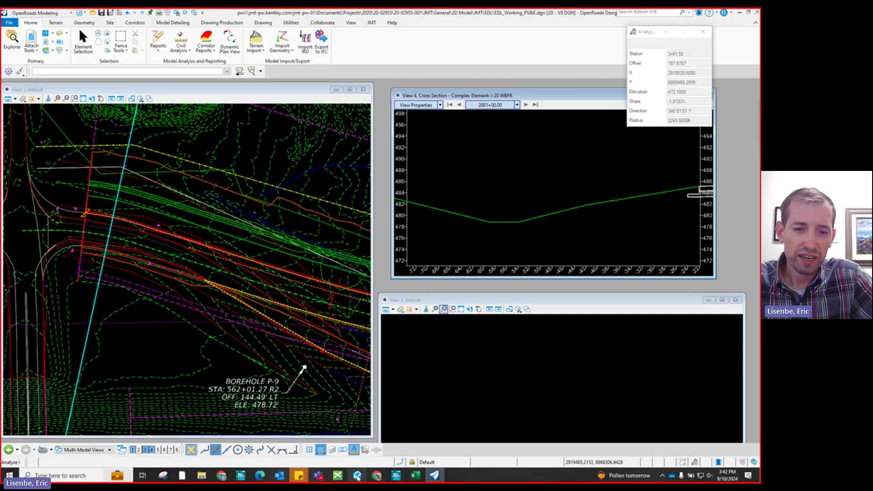
left_click(357, 475)
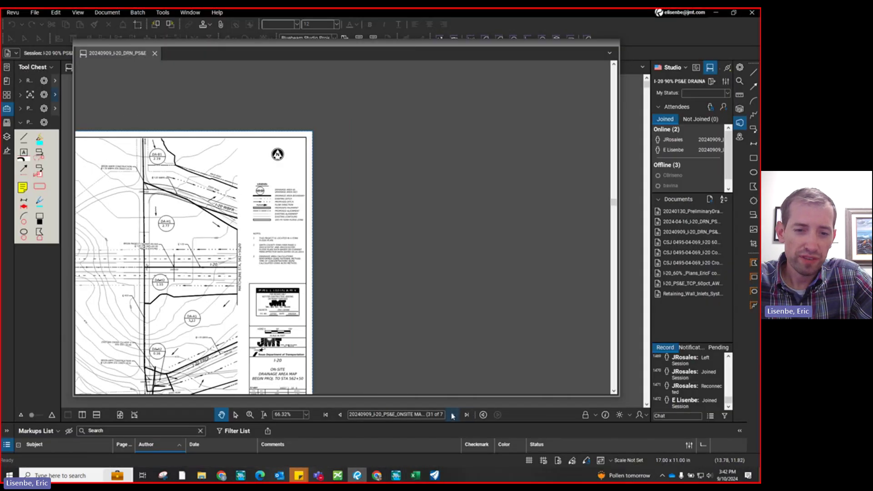
Step: Page through drainage sheets 29–33, settle on sheet 31, then return to the Excel ditch workbook
left_click(452, 415)
scroll(388, 237, "down", 5)
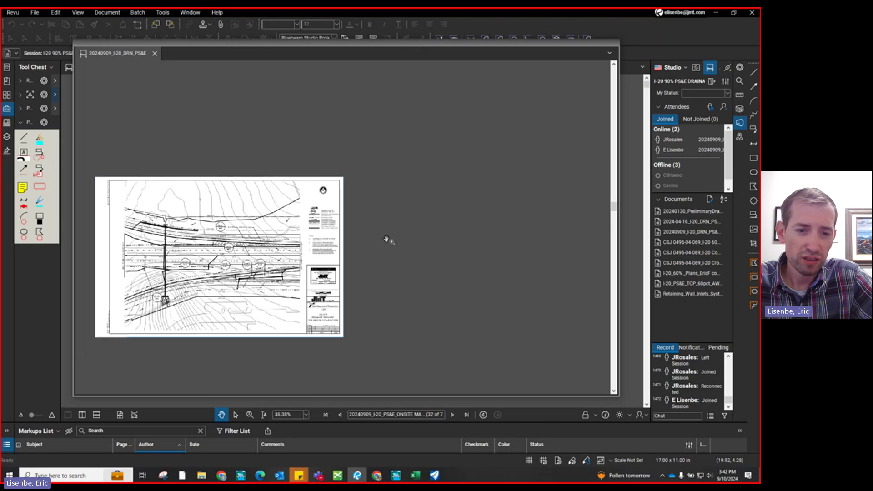
scroll(388, 238, "up", 3)
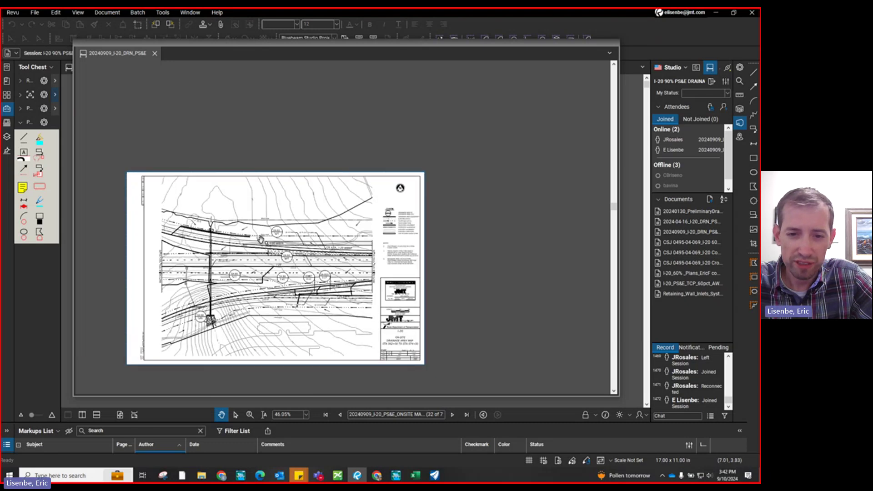
left_click(452, 414)
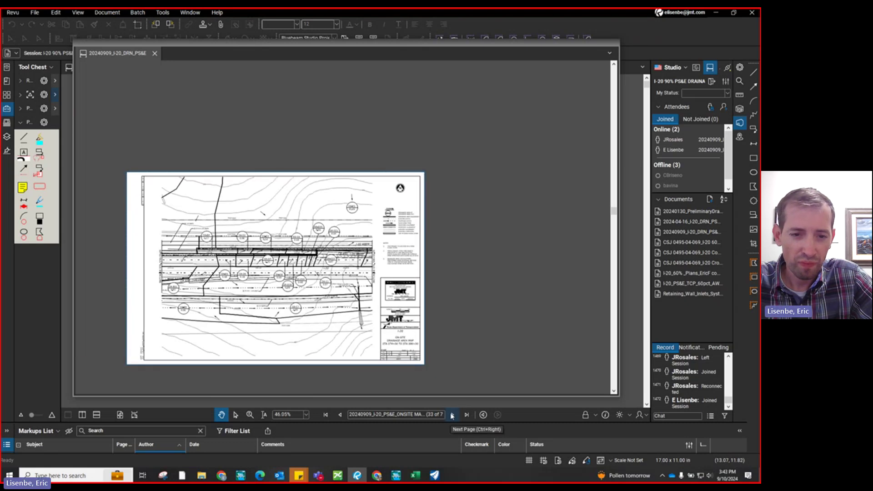
left_click(340, 415)
left_click(340, 415)
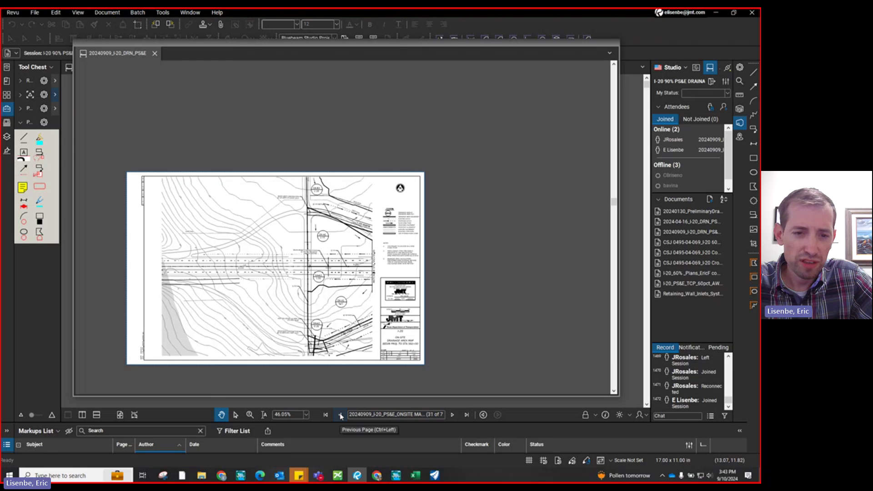
left_click(340, 415)
left_click(340, 415)
left_click(453, 414)
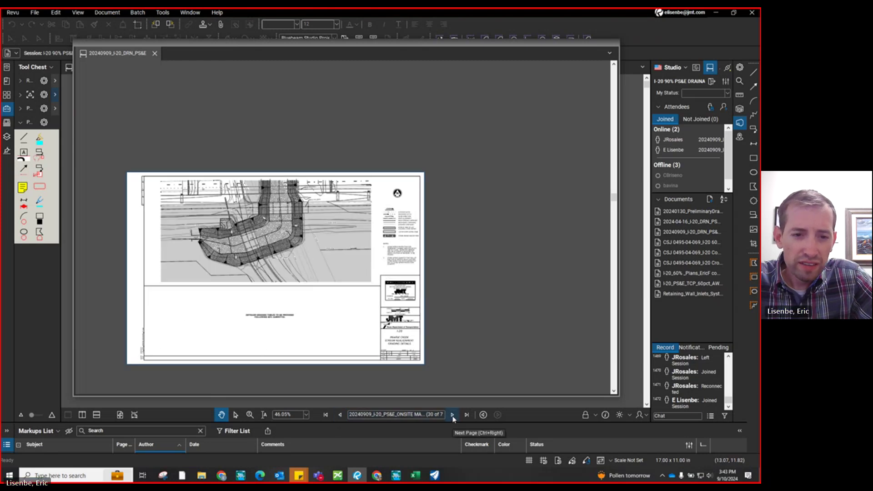
left_click(452, 415)
scroll(371, 214, "up", 3)
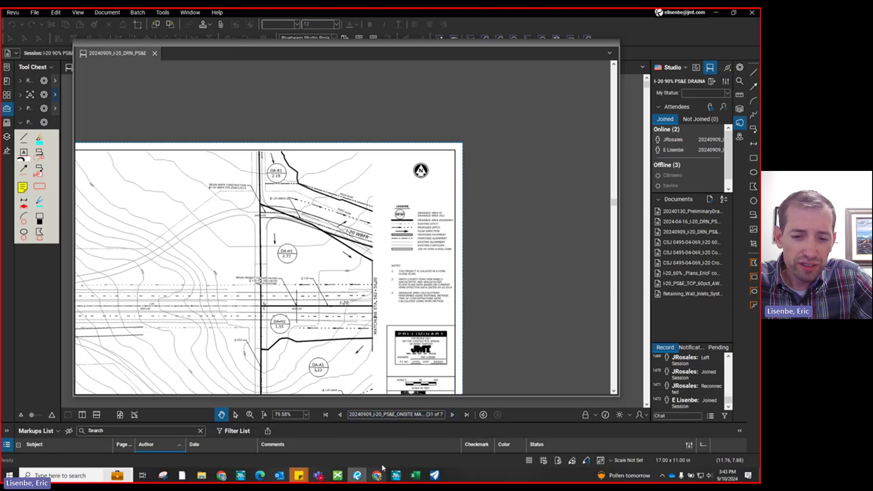
left_click(415, 476)
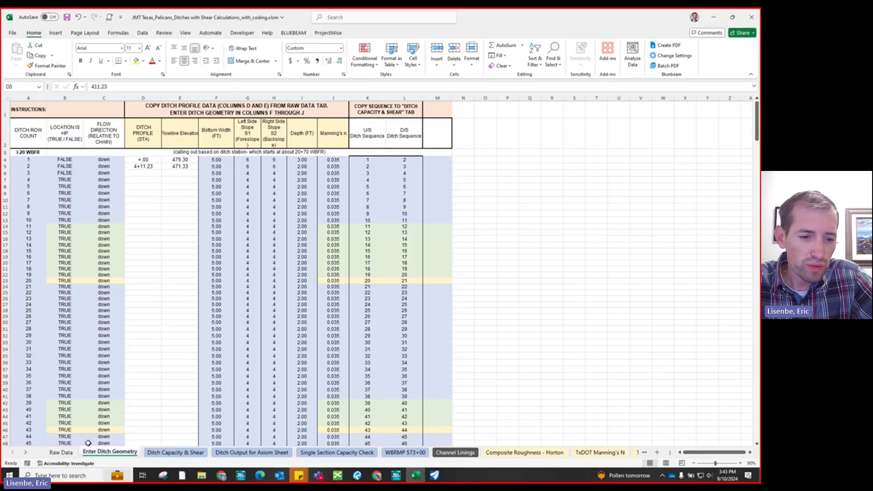
left_click(61, 452)
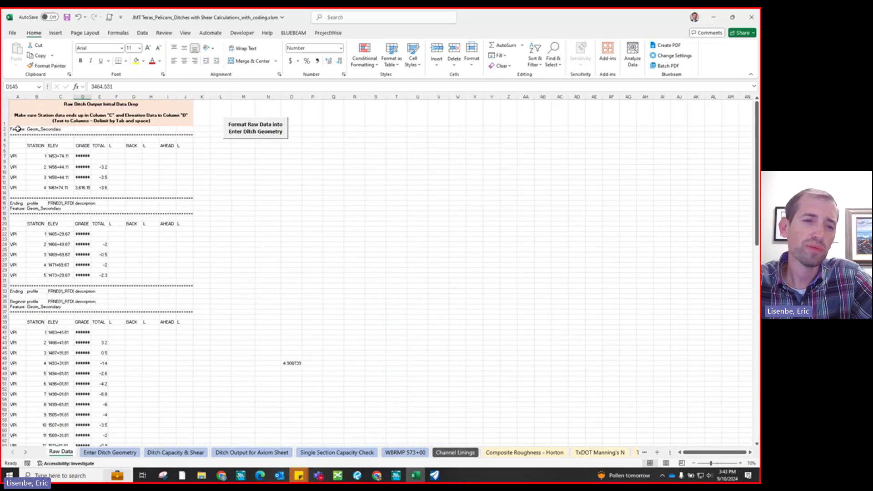
left_click_drag(18, 128, 44, 199)
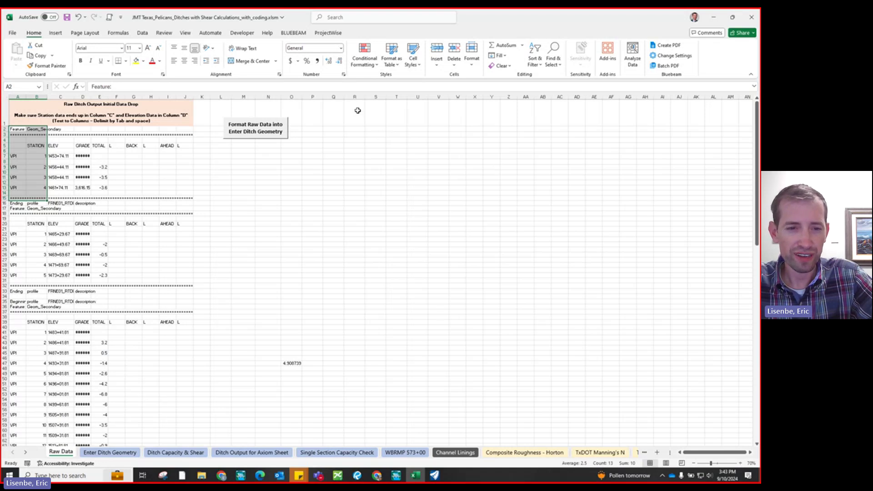
left_click(123, 452)
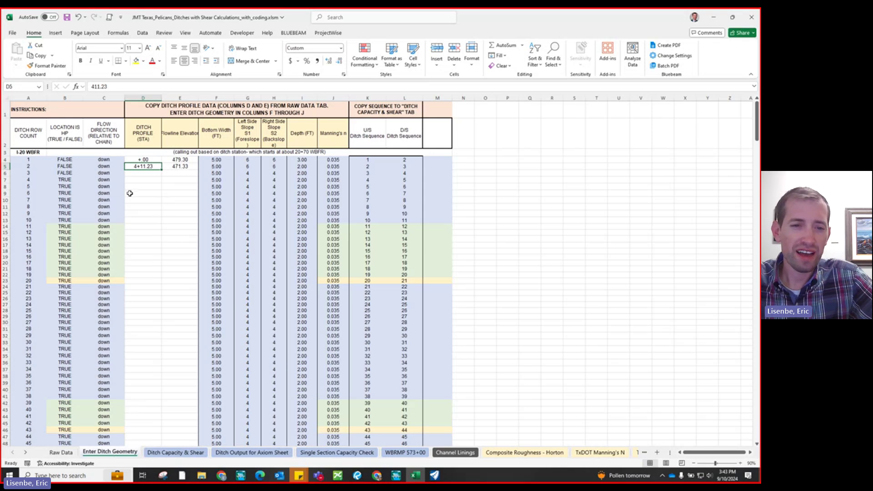
left_click(67, 453)
left_click(58, 233)
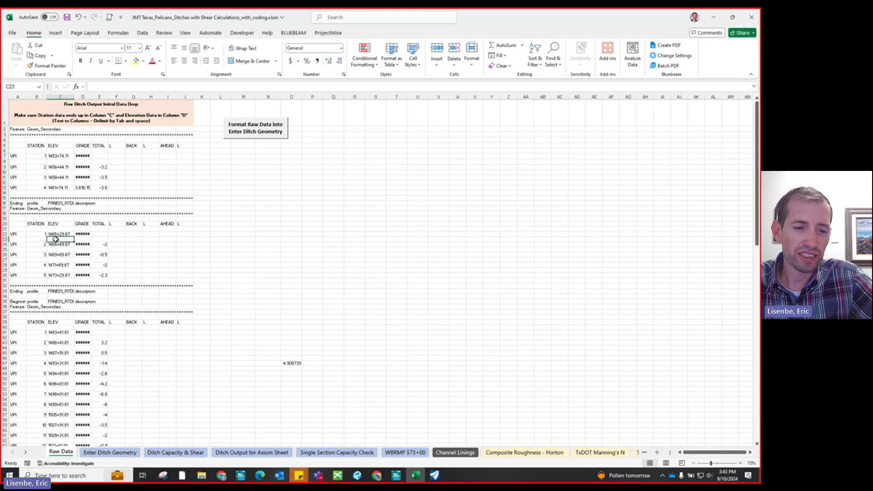
left_click(129, 453)
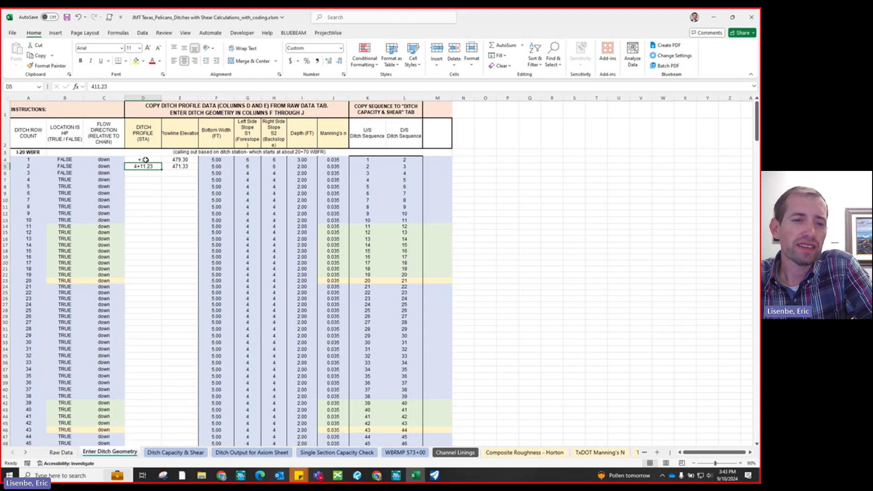
left_click(146, 159)
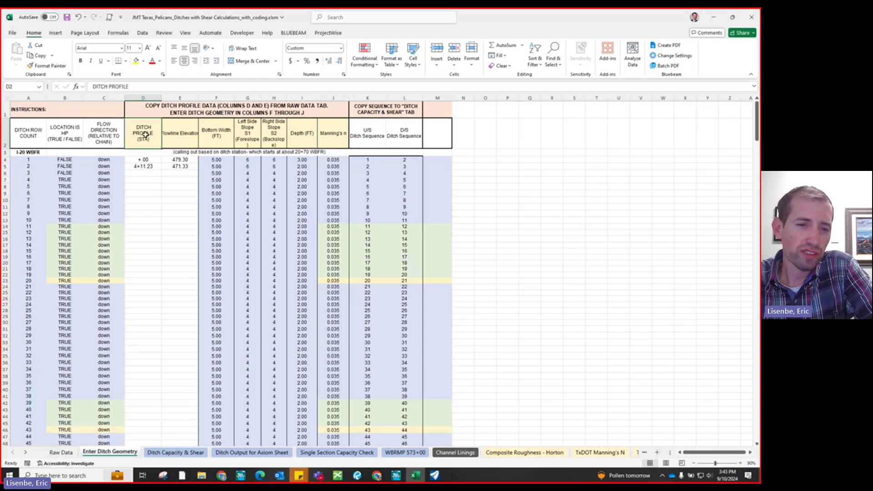
left_click(145, 167)
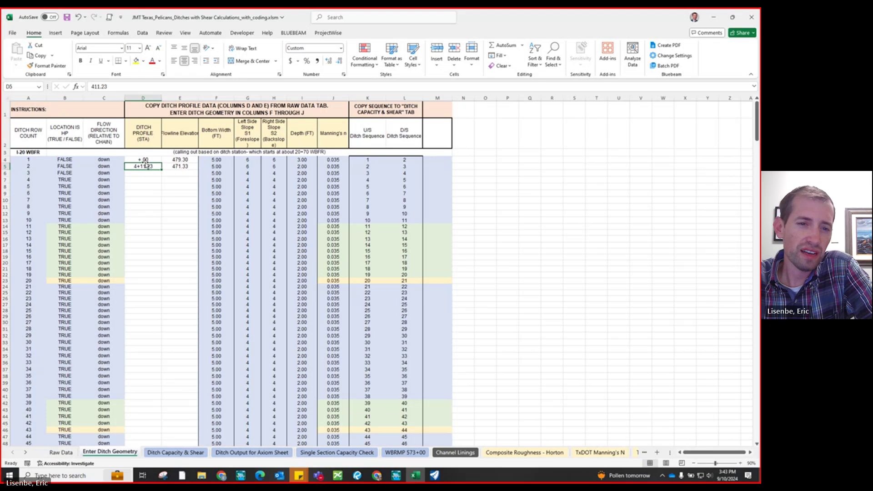
left_click(145, 160)
left_click(145, 166)
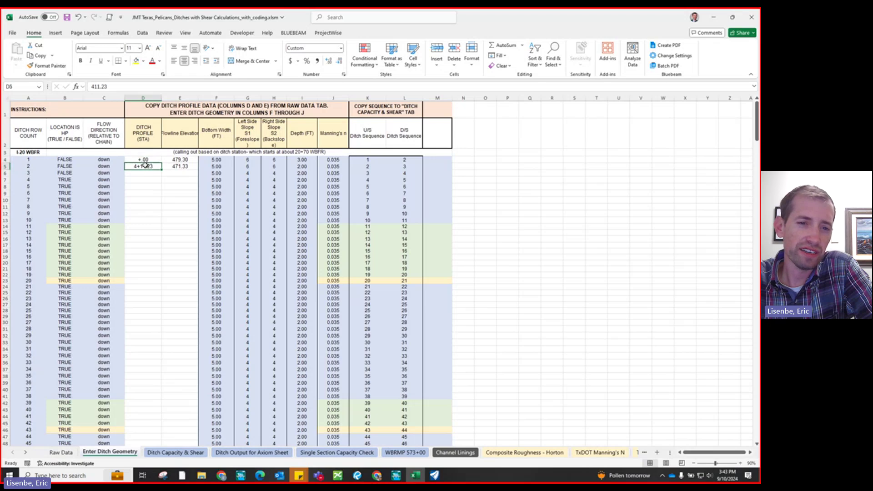
left_click(177, 160)
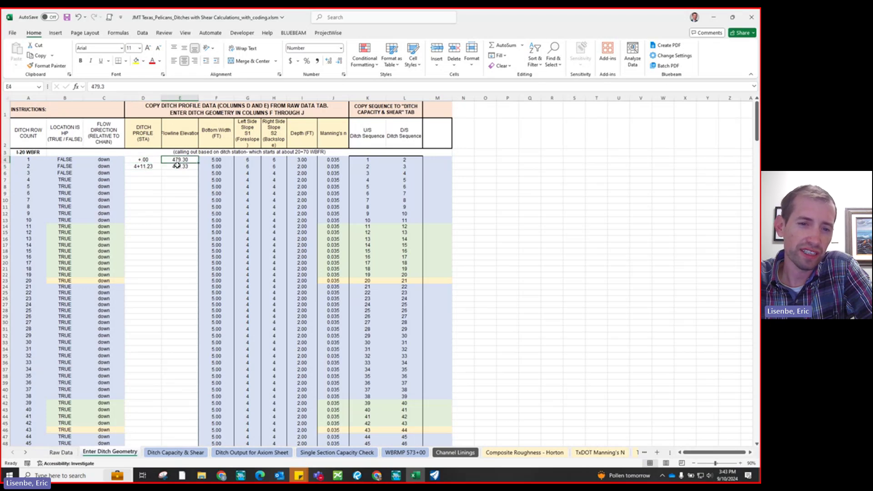
left_click(177, 167)
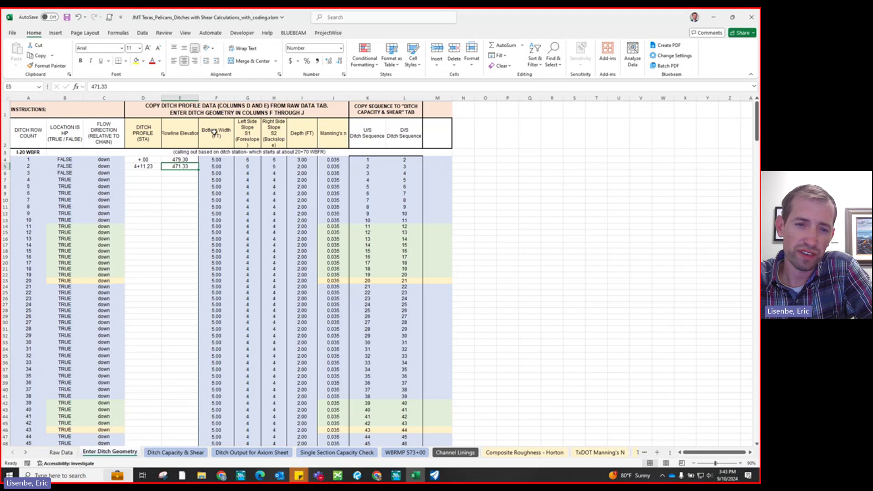
left_click_drag(215, 132, 298, 132)
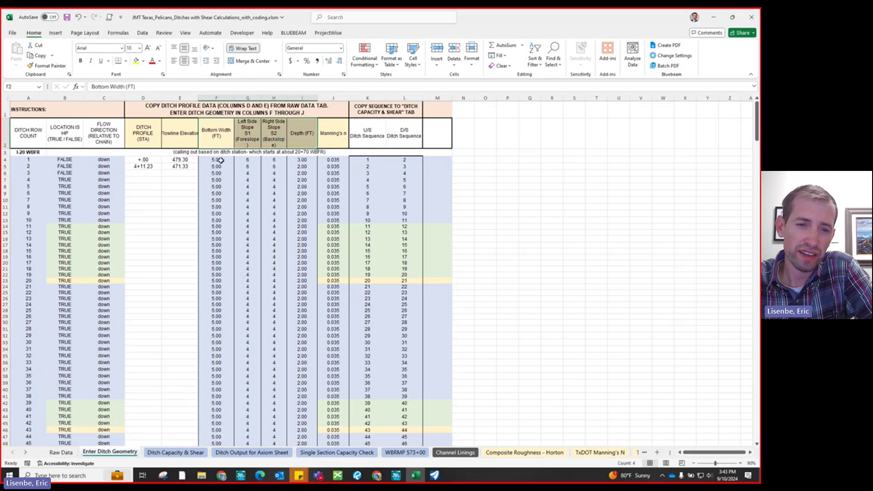
left_click_drag(221, 160, 219, 173)
left_click(244, 154)
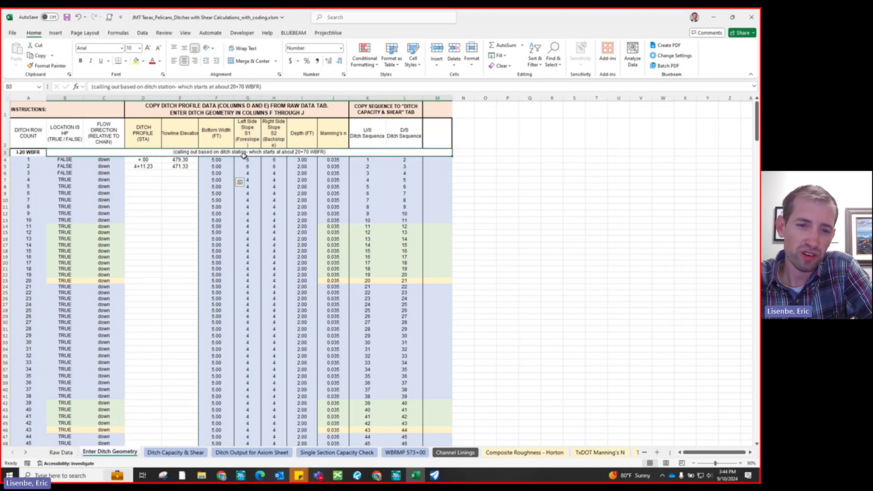
left_click(272, 161)
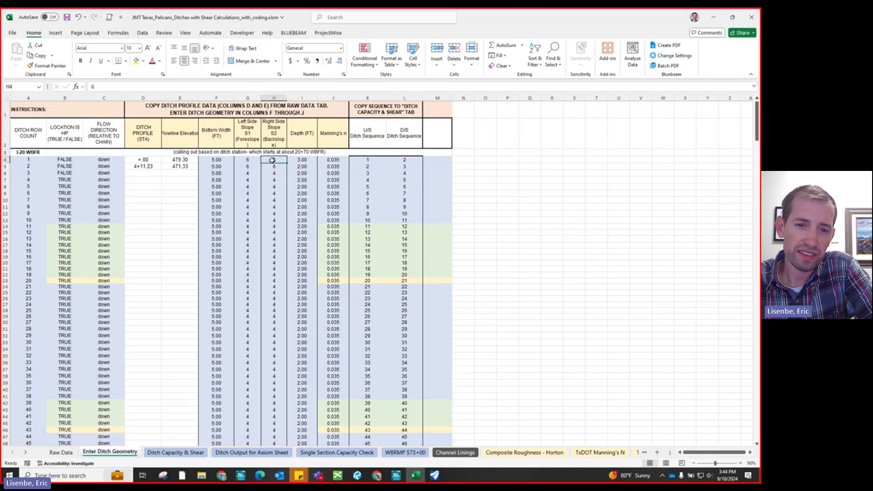
left_click(306, 159)
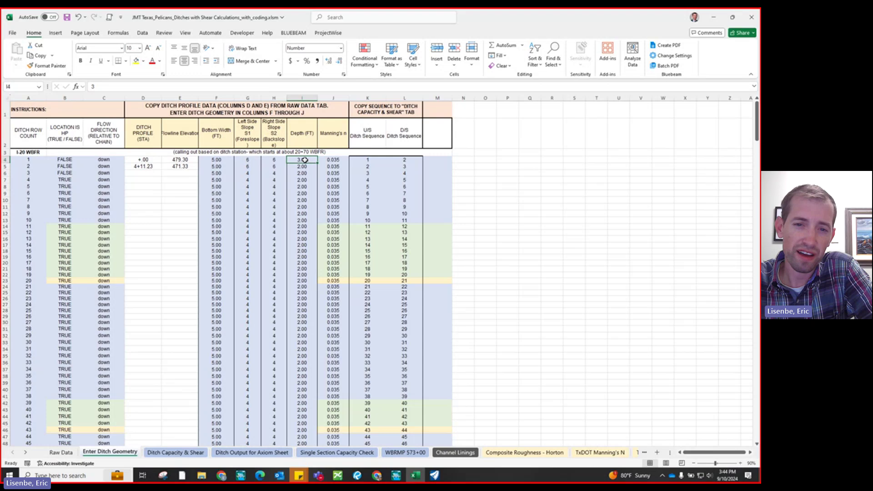
left_click(338, 162)
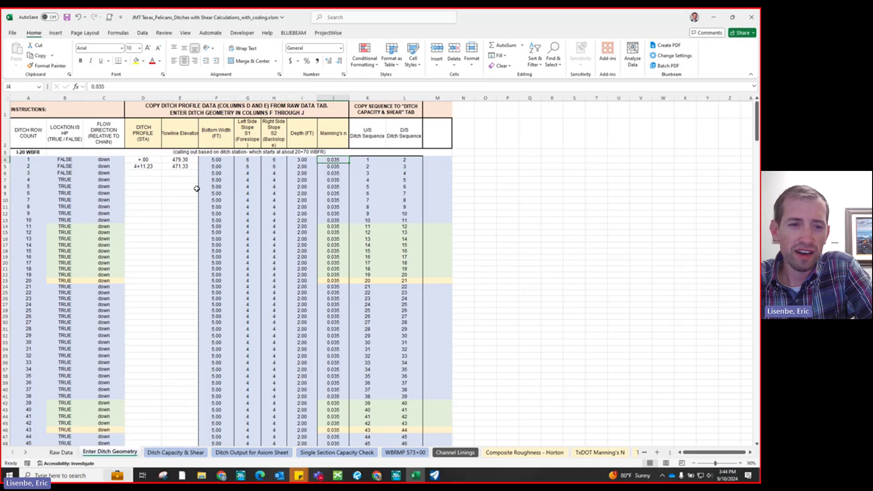
left_click(142, 158)
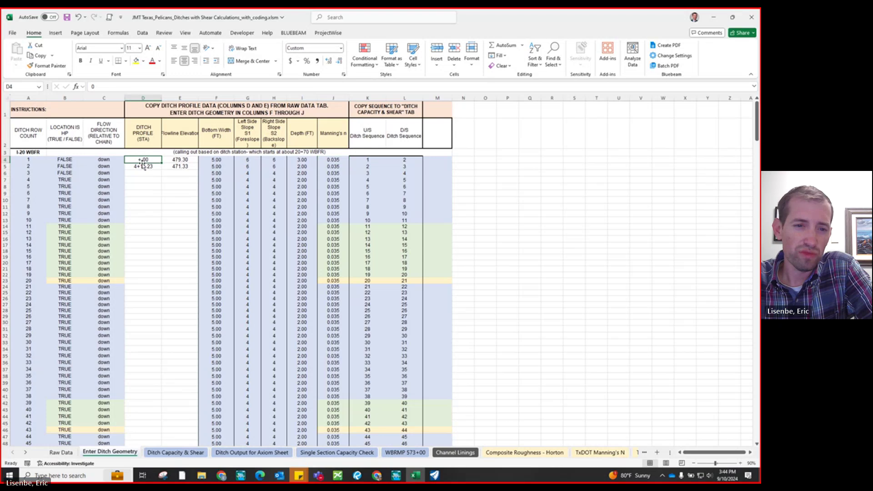
Step: Clear the sample stations and flowline elevations in D4:E5
left_click_drag(149, 159, 182, 167)
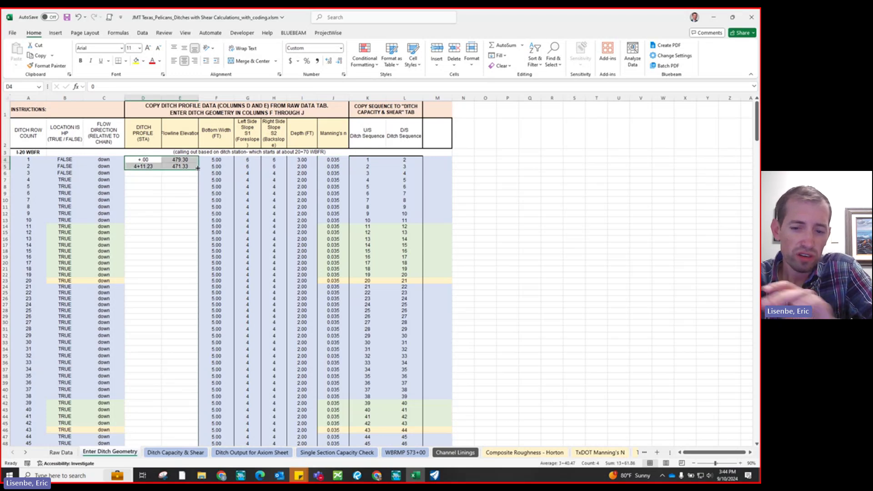
key("Delete")
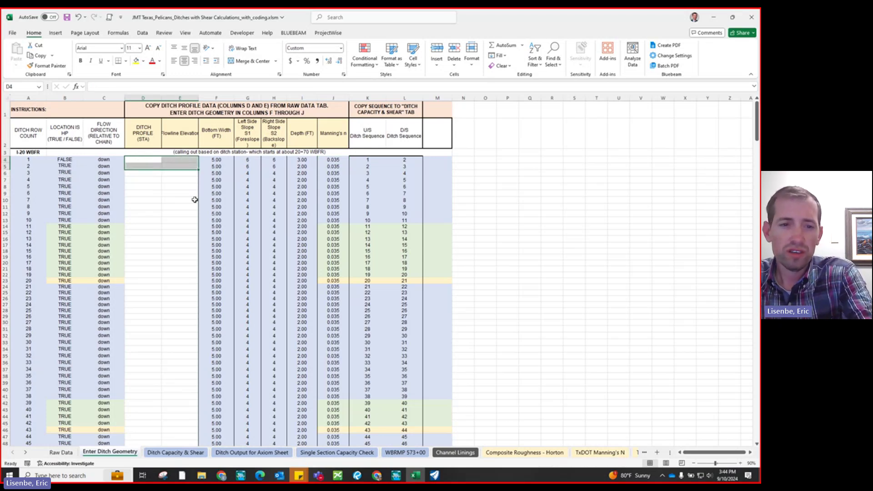
left_click(152, 160)
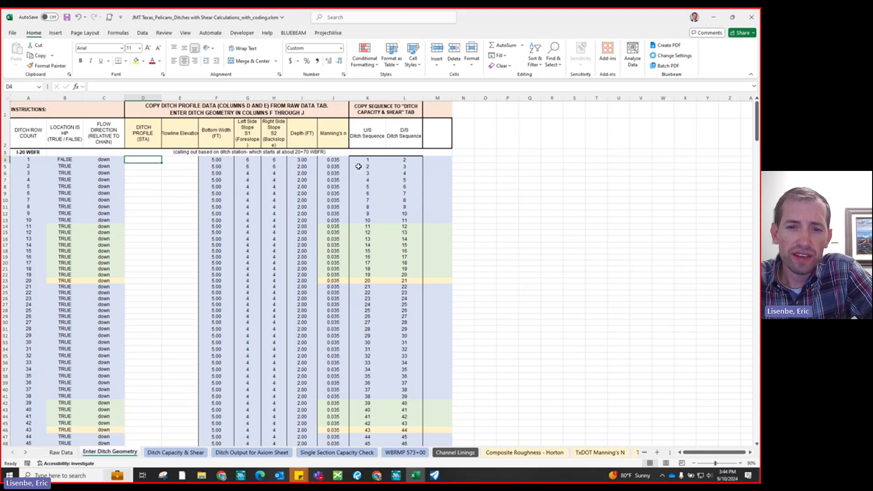
Step: Select columns K:L and inspect the sequence formulas in K4, L4 and K5, ending on D4
left_click(386, 109)
key("ctrl+shift+Down")
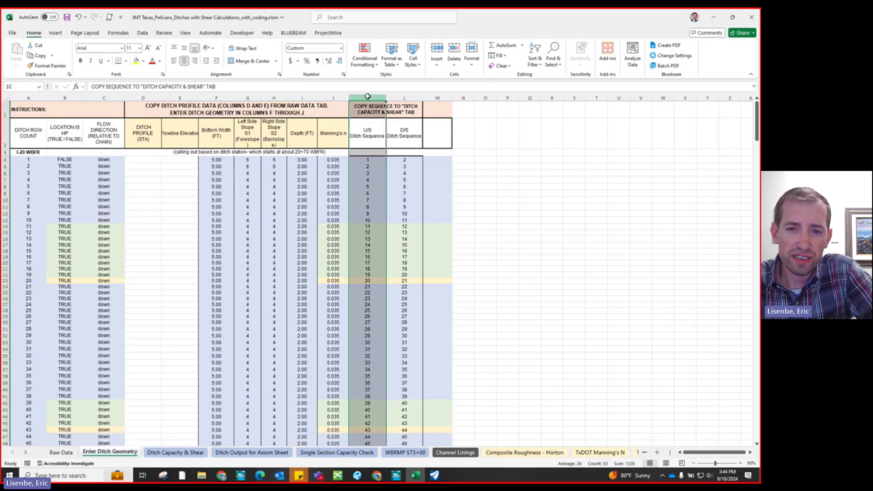
left_click(370, 161)
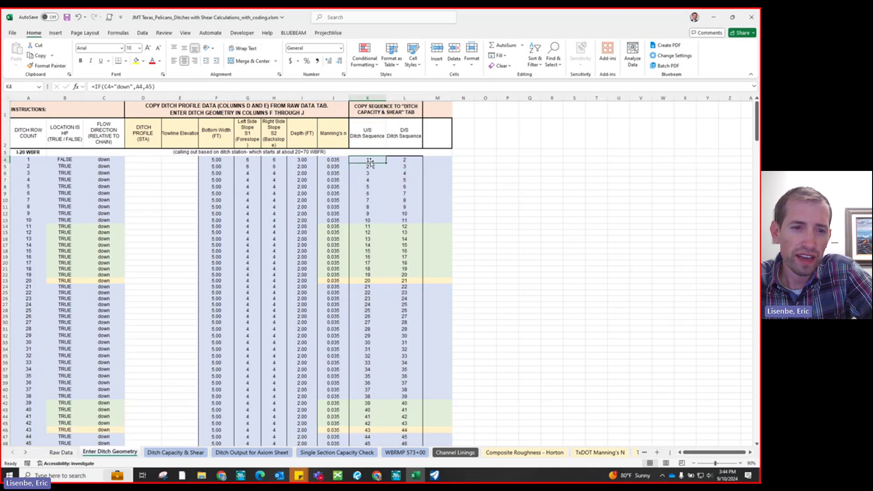
left_click(393, 161)
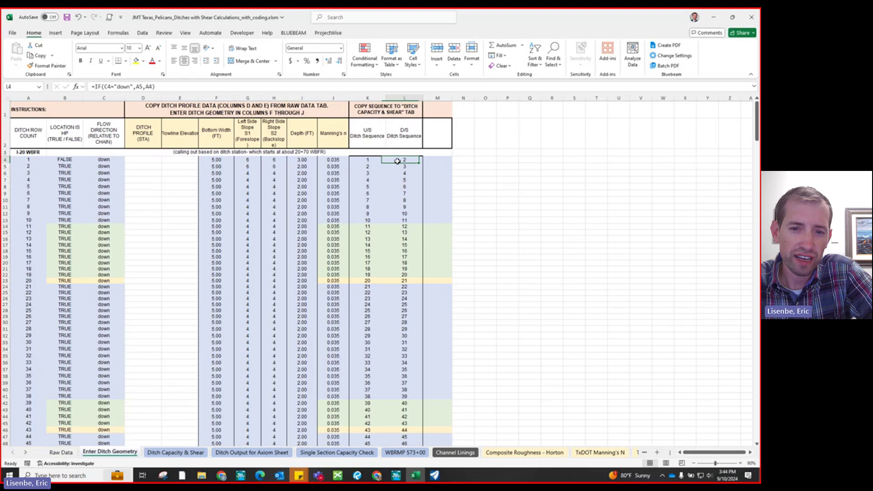
left_click(370, 161)
left_click(371, 168)
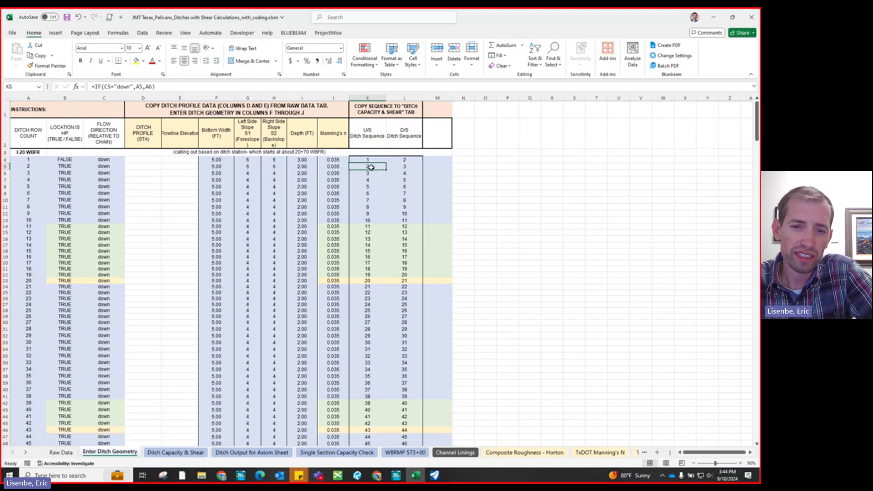
left_click(371, 160)
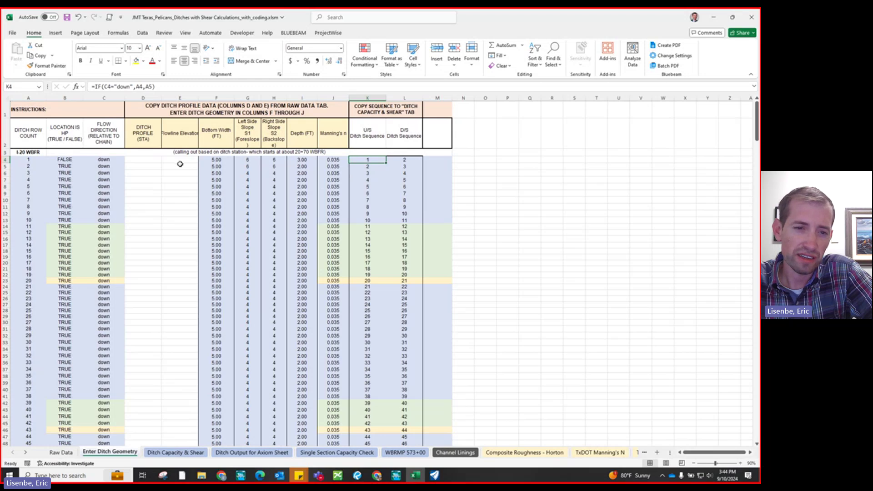
left_click(143, 160)
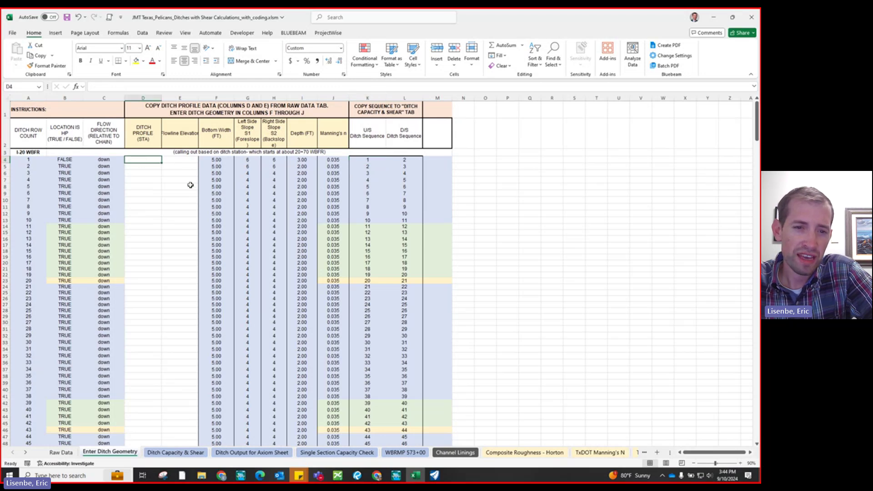
Step: In Bluebeam Revu, page forward to the next drainage area map sheet
left_click(362, 476)
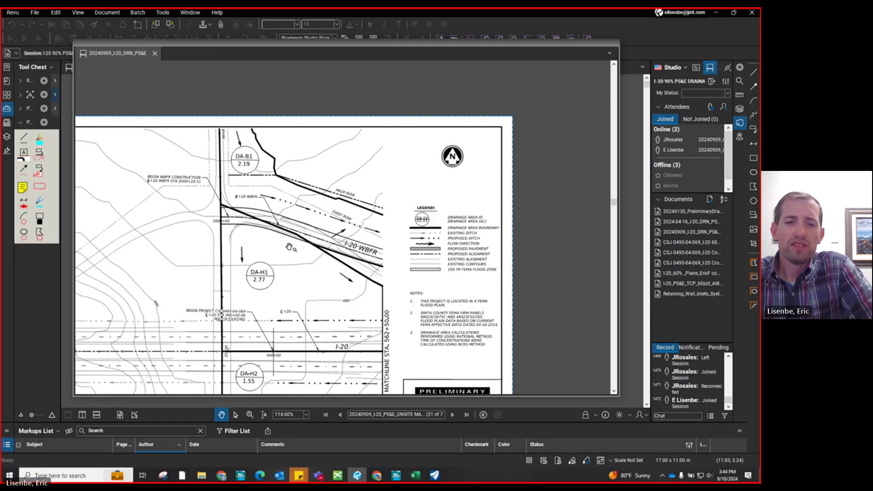
scroll(209, 177, "down", 1)
scroll(295, 172, "down", 1)
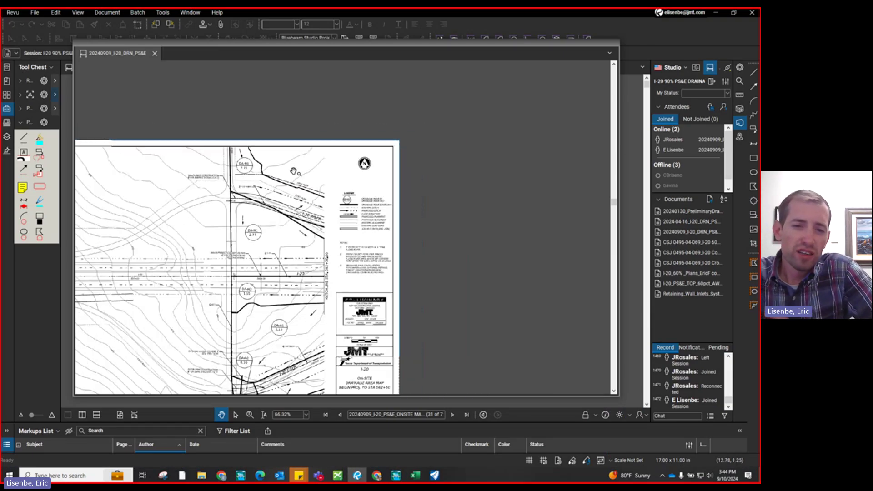
left_click(452, 415)
scroll(433, 256, "down", 2)
scroll(136, 215, "up", 2)
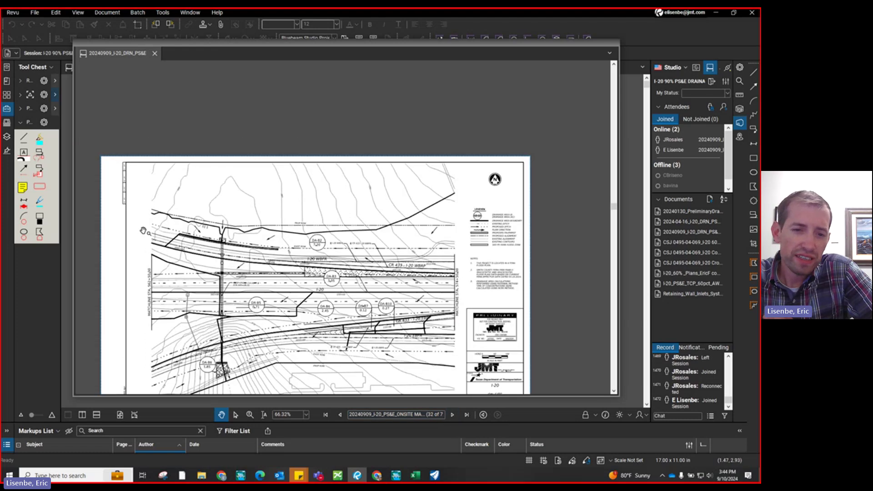
scroll(155, 228, "up", 2)
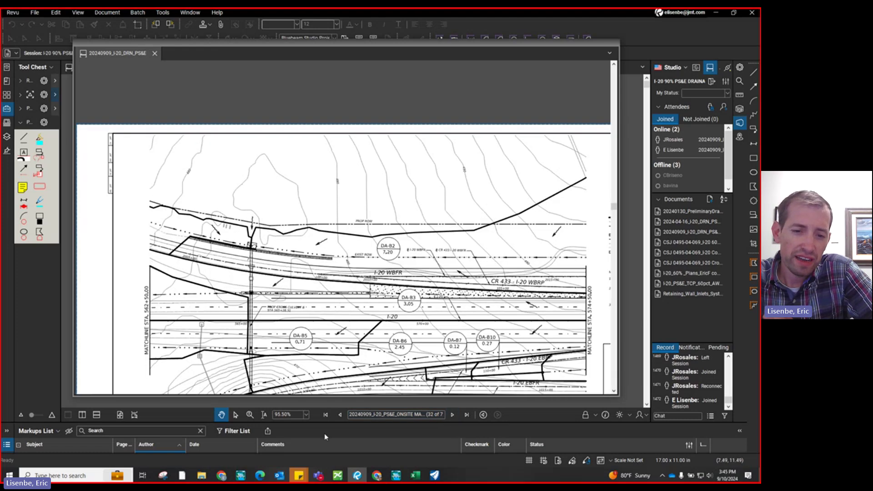
Step: Return to the sheet showing DA-B1 and zoom around it
left_click(340, 415)
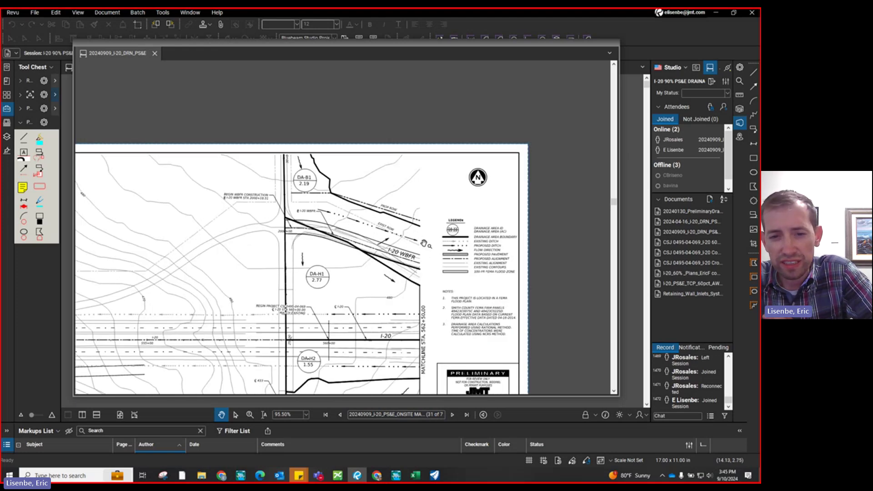
scroll(223, 204, "down", 2)
scroll(336, 235, "up", 3)
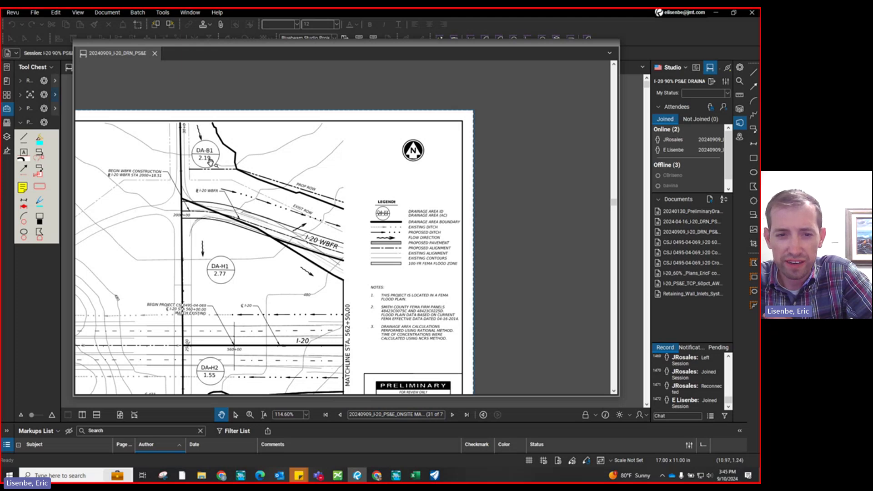
scroll(219, 158, "up", 2)
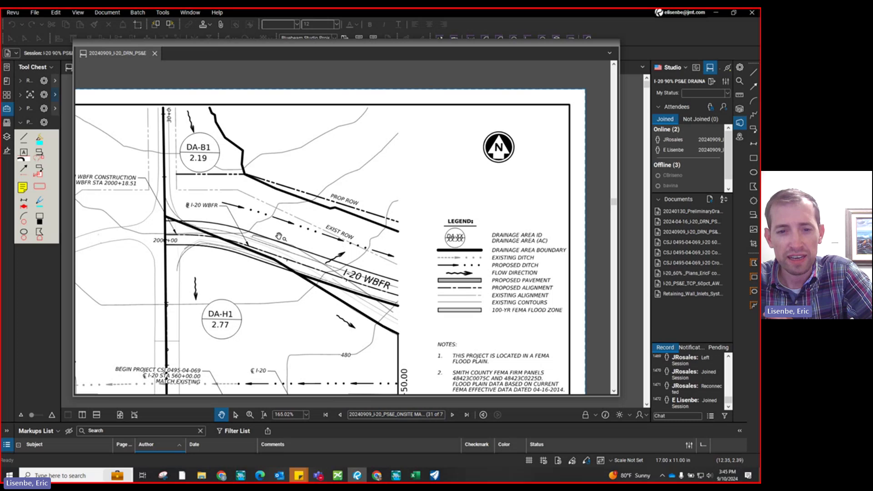
scroll(159, 220, "down", 3)
scroll(214, 215, "up", 3)
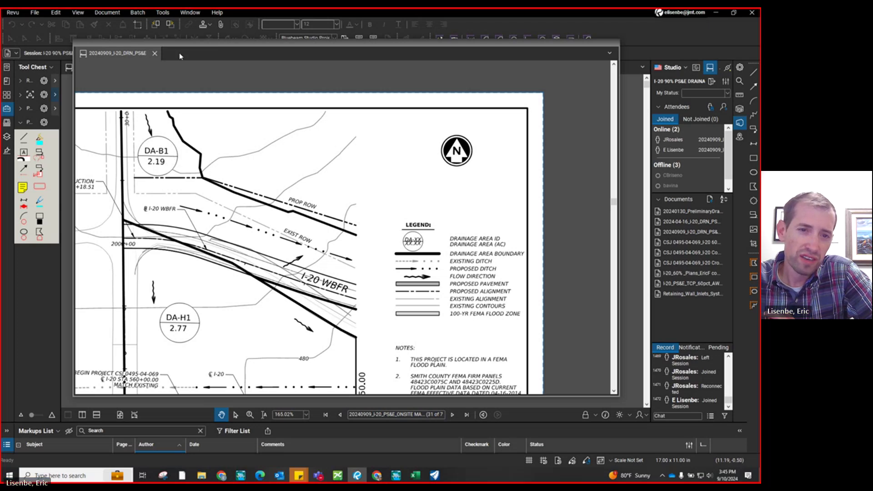
Step: Reposition the floating drawing window and maximize it to fill the workspace
left_click_drag(183, 48, 191, 90)
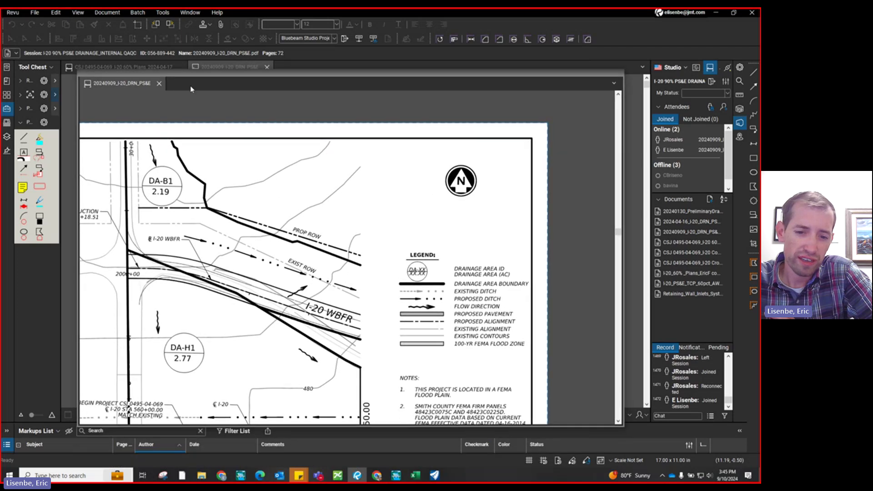
left_click(358, 475)
left_click(357, 475)
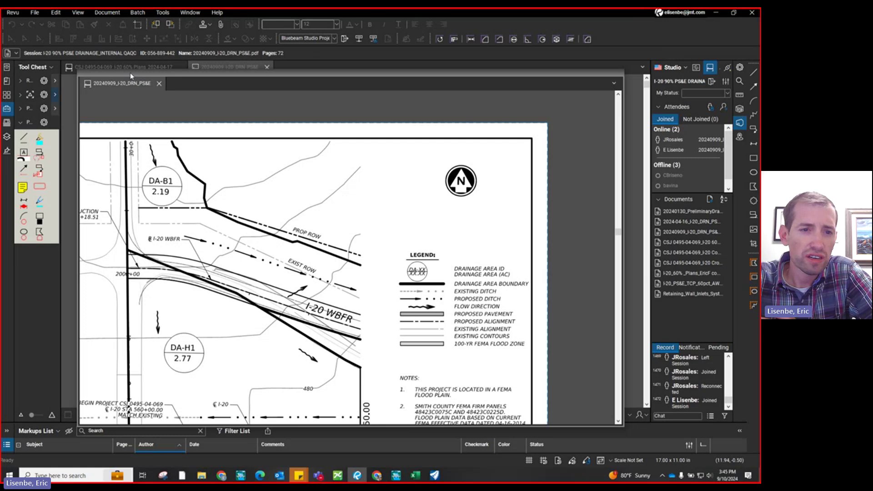
left_click_drag(131, 75, 150, 73)
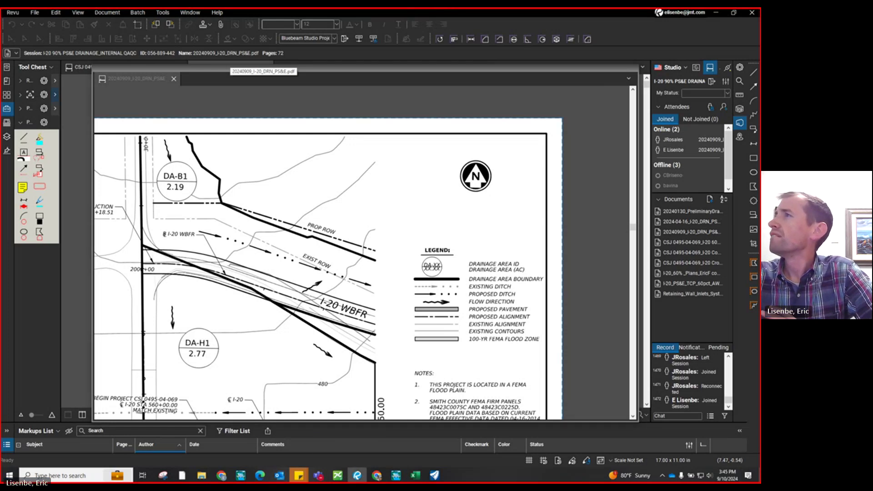
double_click(245, 71)
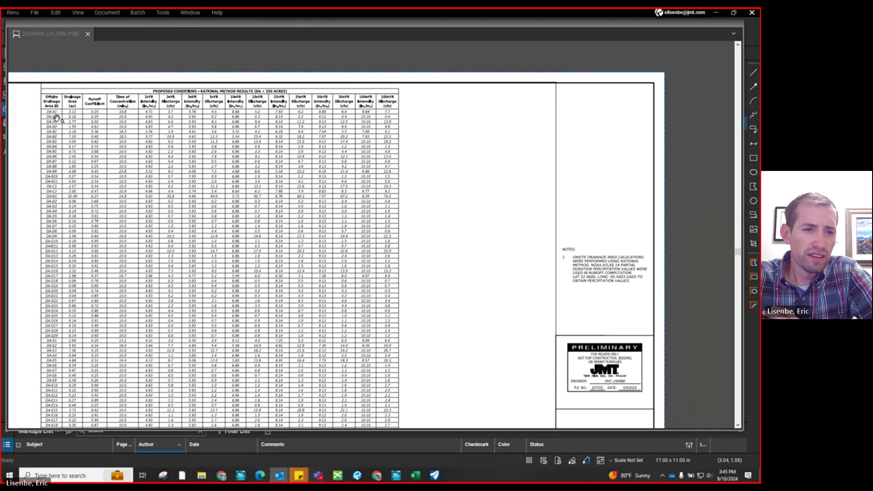
Step: Zoom into the Rational Method Results table, then return to the Excel workbook
scroll(55, 119, "up", 2)
scroll(50, 129, "up", 1)
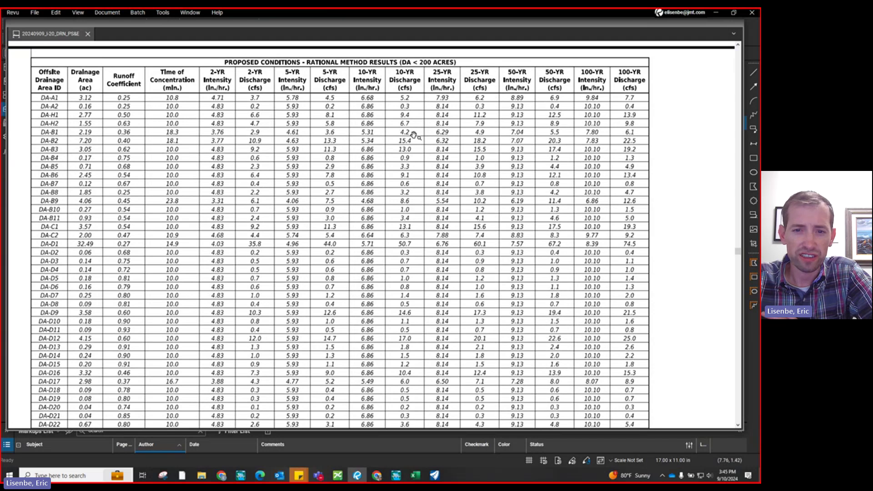
left_click(415, 475)
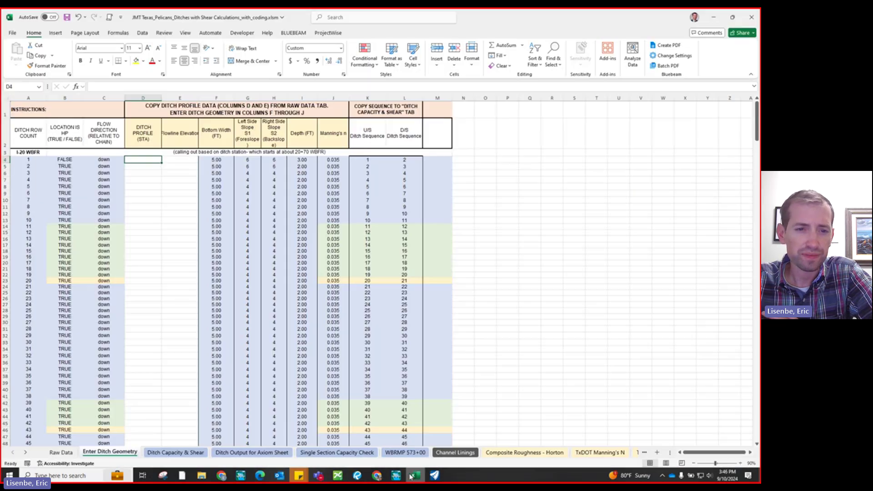
Step: On the Ditch Capacity & Shear sheet, check DA-B1 in C9 and its 4.2 cfs flow in F9, then minimize Excel
left_click(200, 450)
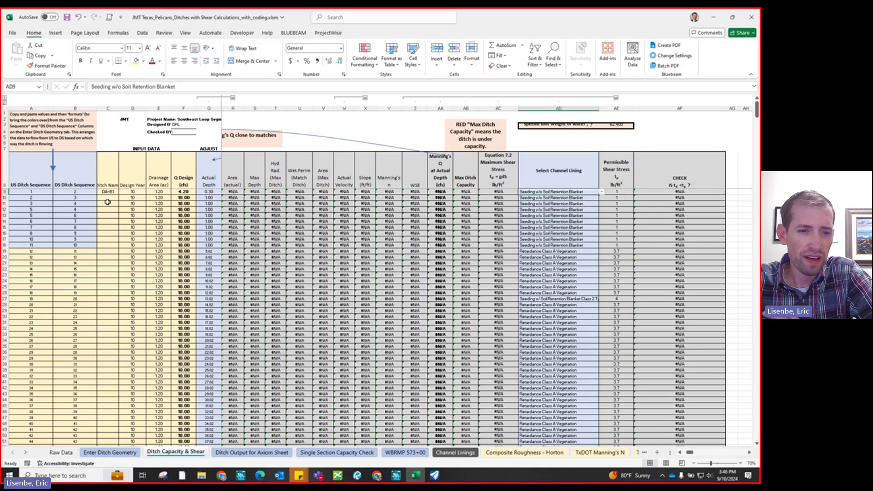
left_click(112, 192)
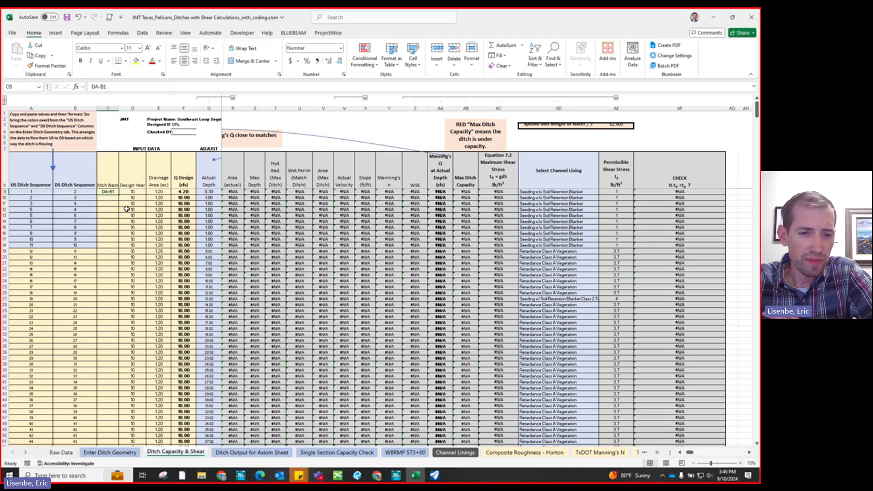
left_click(183, 192)
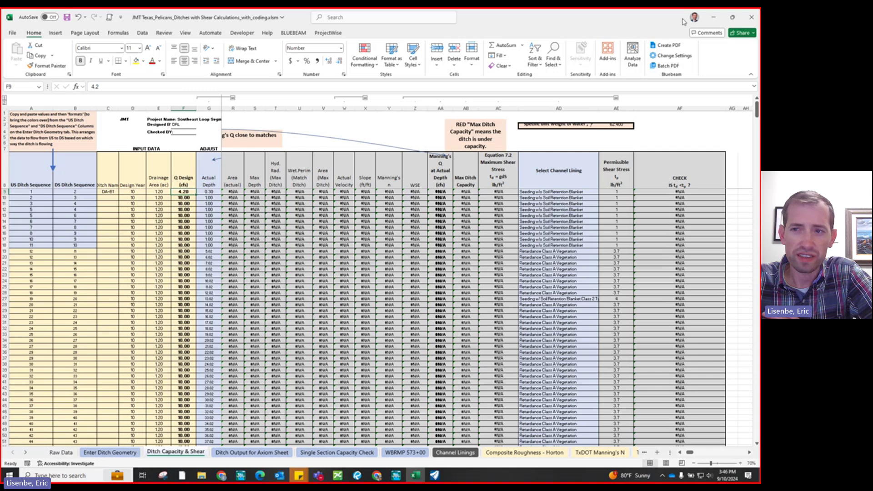
left_click(712, 20)
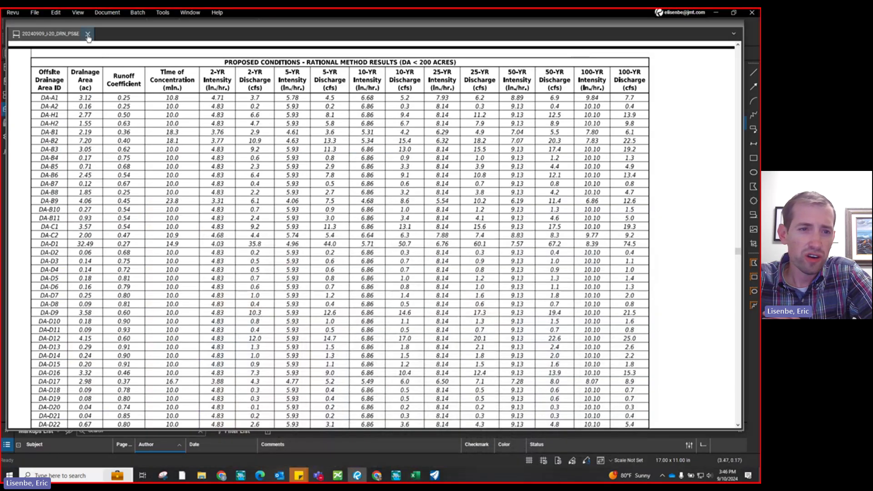
Step: Restore the Revu document to a smaller window, zoom out and move it up-left
double_click(75, 21)
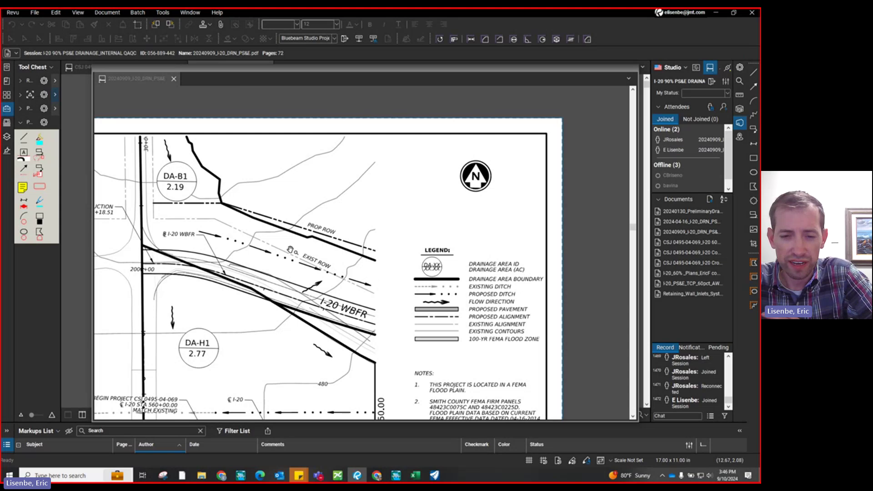
scroll(263, 242, "down", 3)
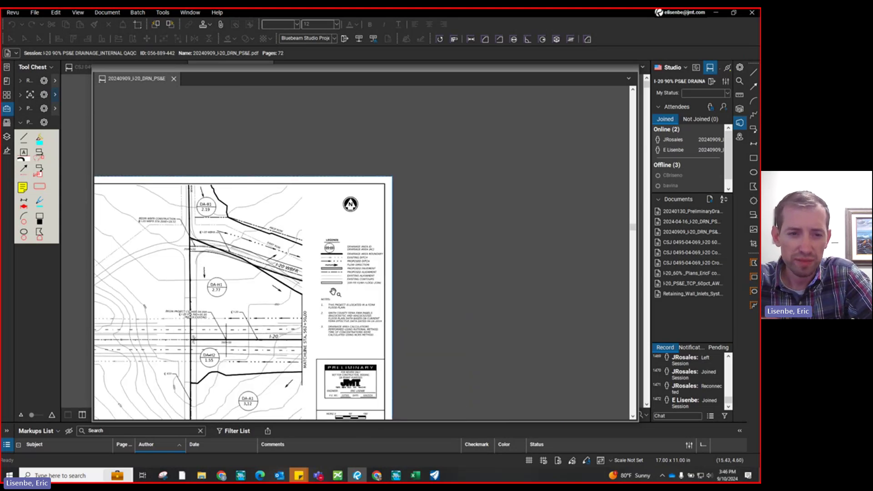
scroll(271, 203, "down", 2)
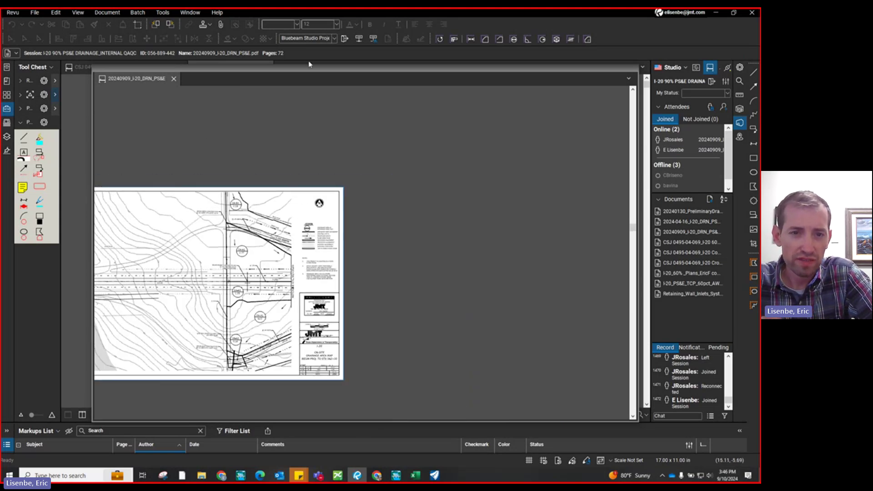
left_click_drag(156, 71, 141, 44)
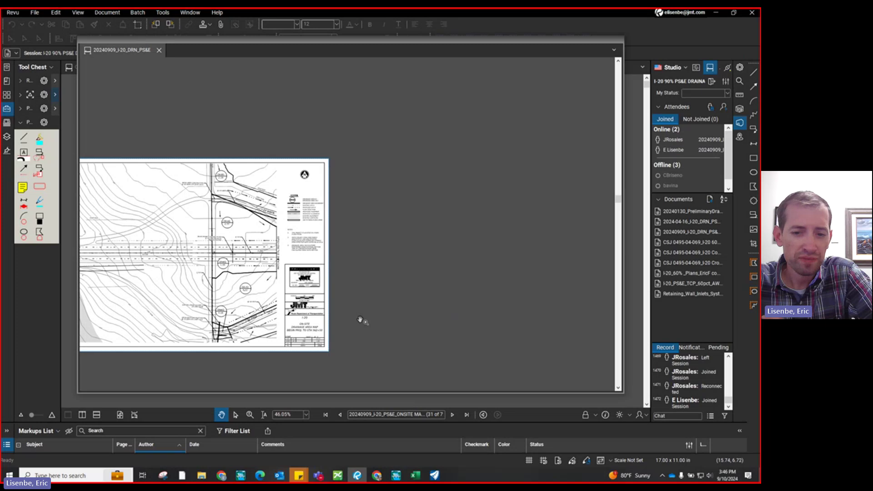
Step: Review drainage areas DA-B2, DA-B3 and DA-B5 on plan sheet 32
left_click(453, 415)
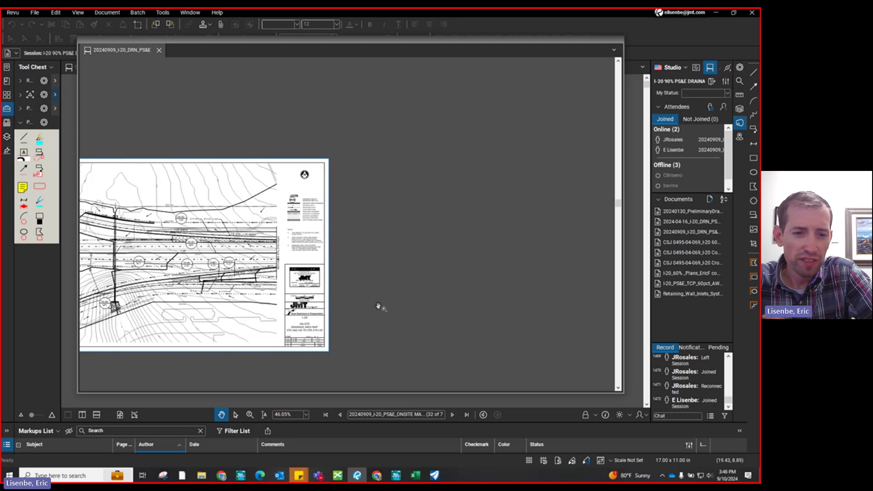
scroll(167, 224, "up", 4)
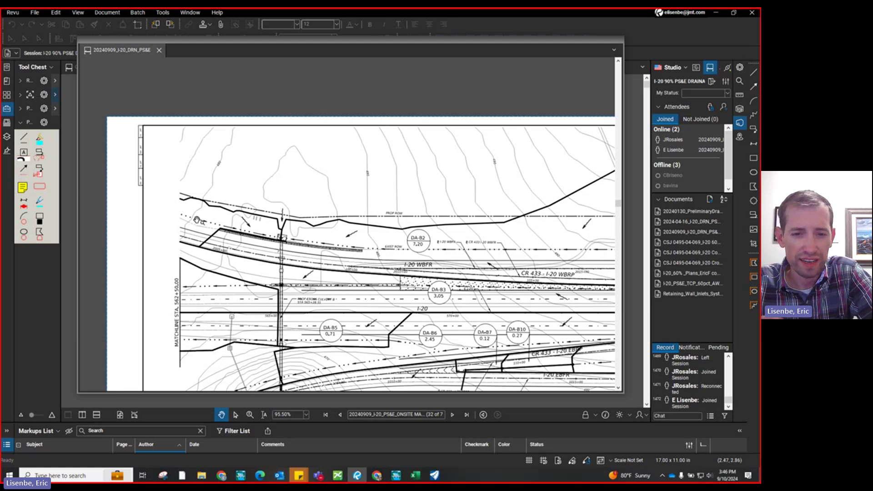
scroll(187, 218, "up", 2)
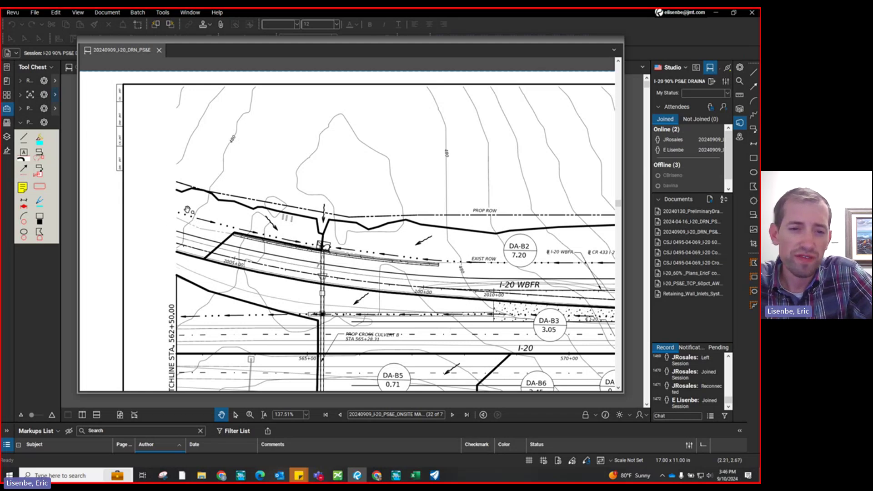
scroll(199, 216, "down", 1)
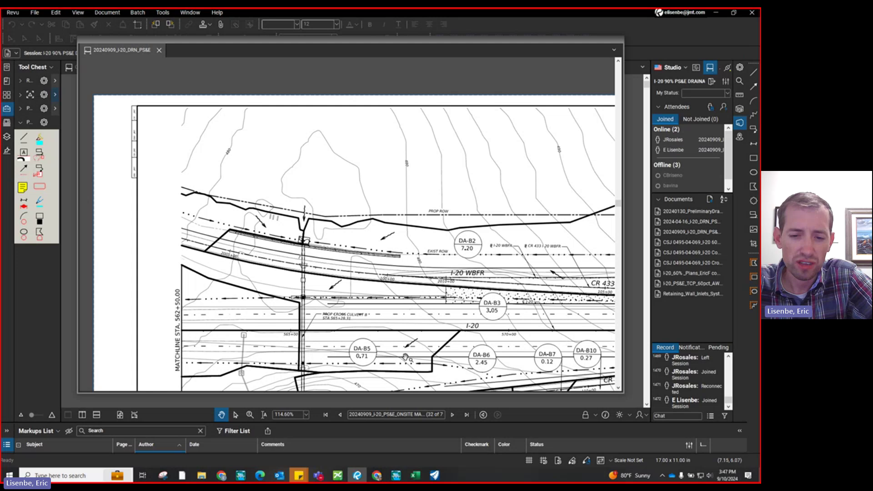
left_click(435, 476)
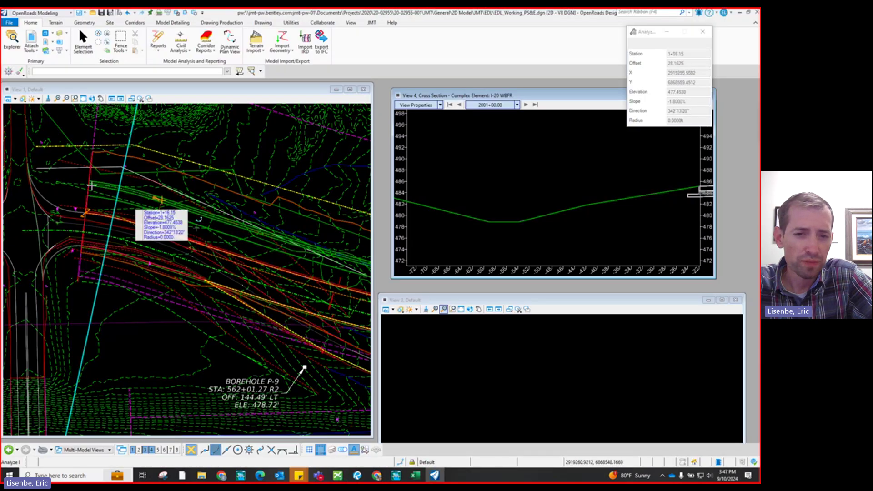
Step: Analyze the DITCH_BOTTOM_FL start point: station 0+00.49, elevation 479.3368
scroll(437, 202, "down", 4)
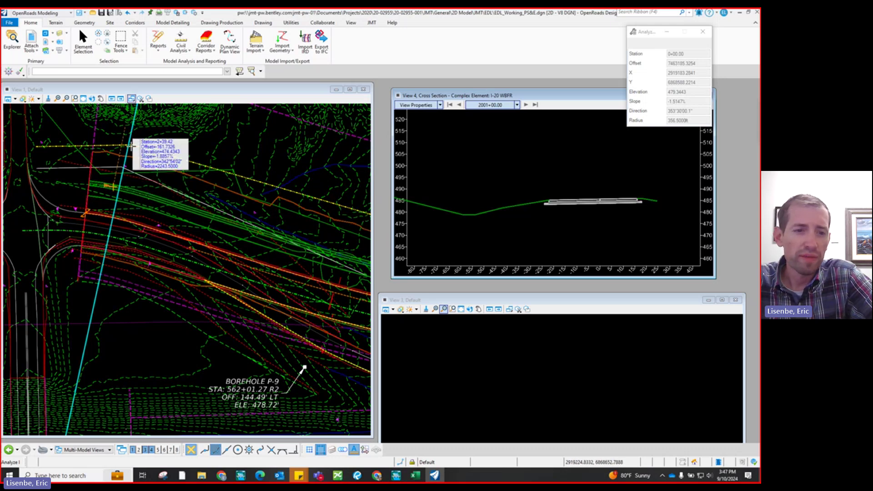
scroll(106, 180, "up", 3)
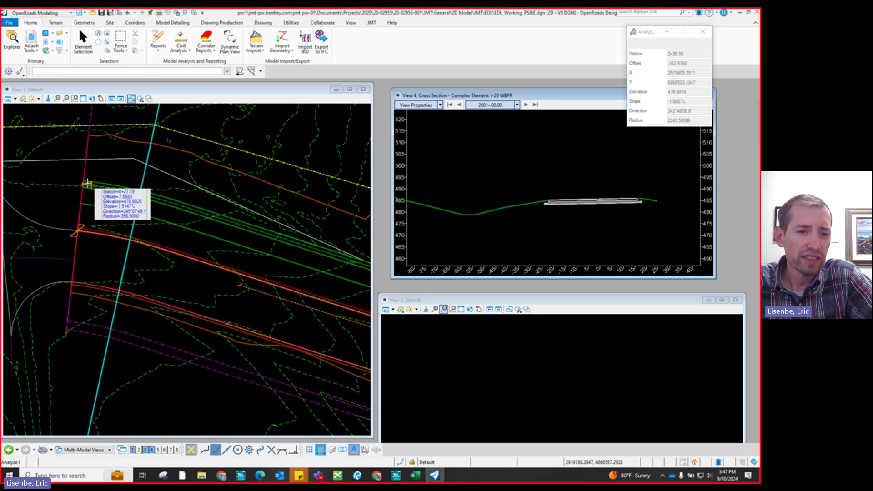
scroll(86, 184, "up", 3)
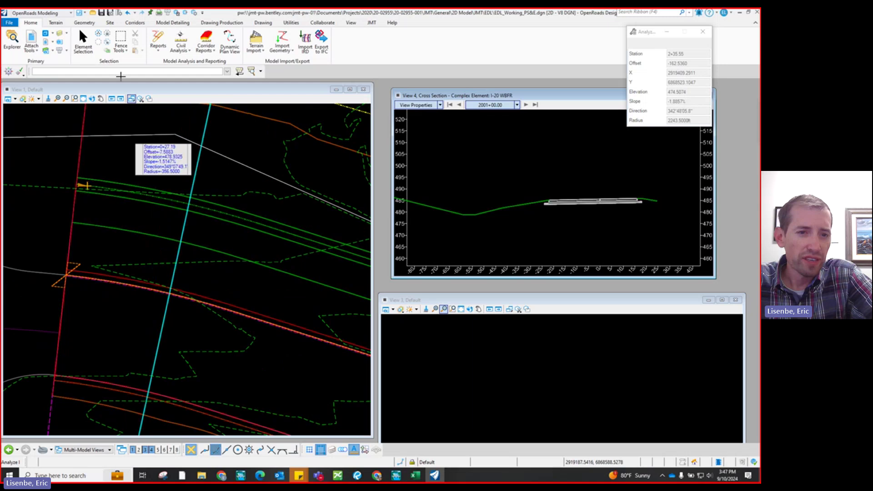
left_click(178, 37)
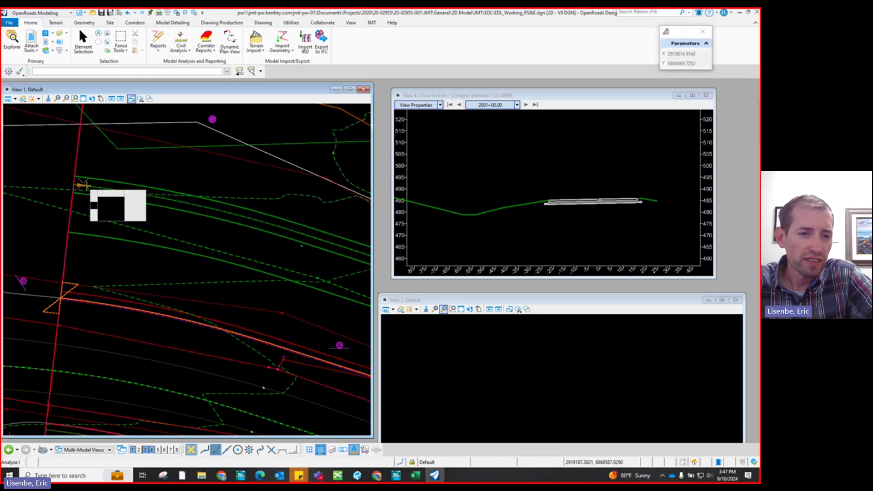
left_click(78, 183)
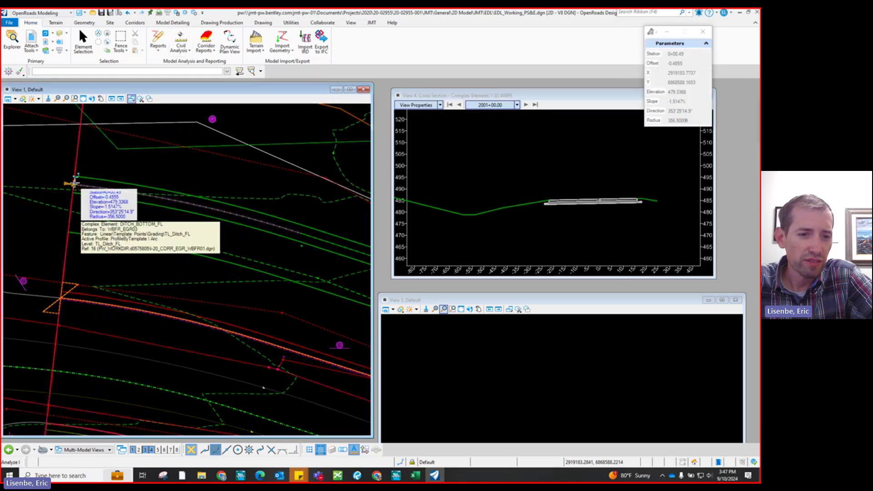
mouse_move(74, 183)
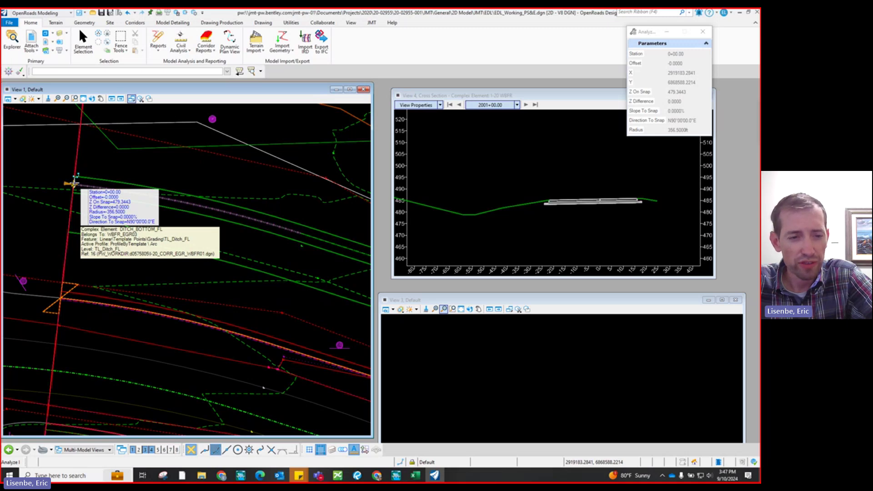
left_click(415, 475)
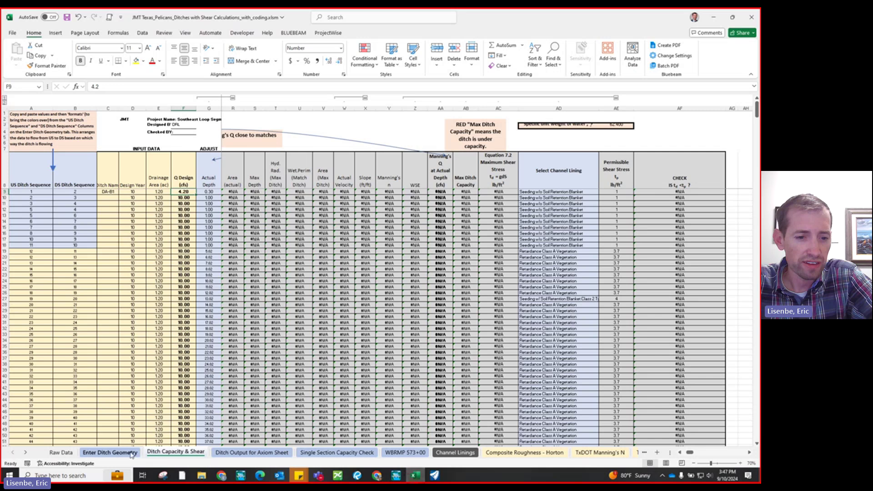
Step: On Enter Ditch Geometry, enter starting station 0 in D4 and flowline elevation 479.34 in E4
left_click(110, 452)
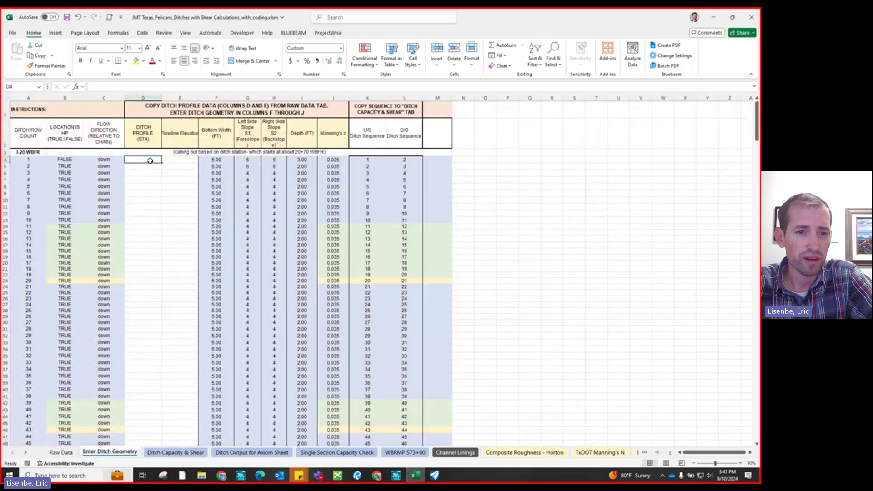
type("0")
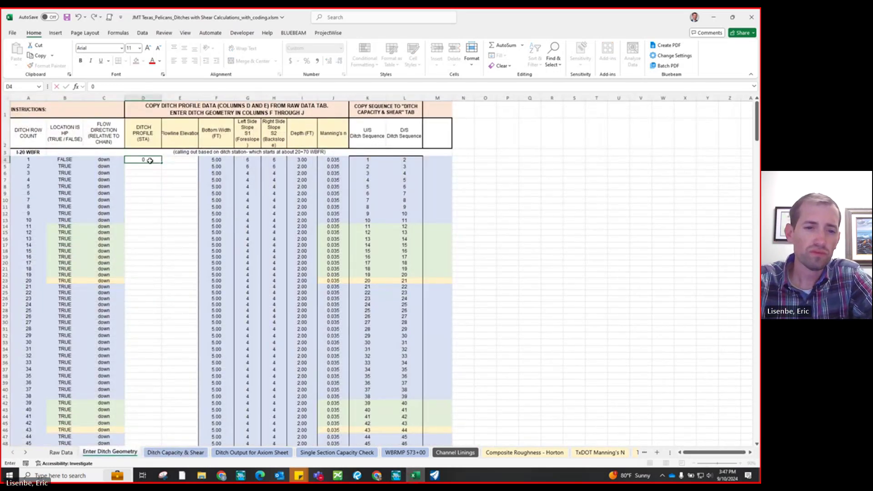
key("Return")
left_click(173, 159)
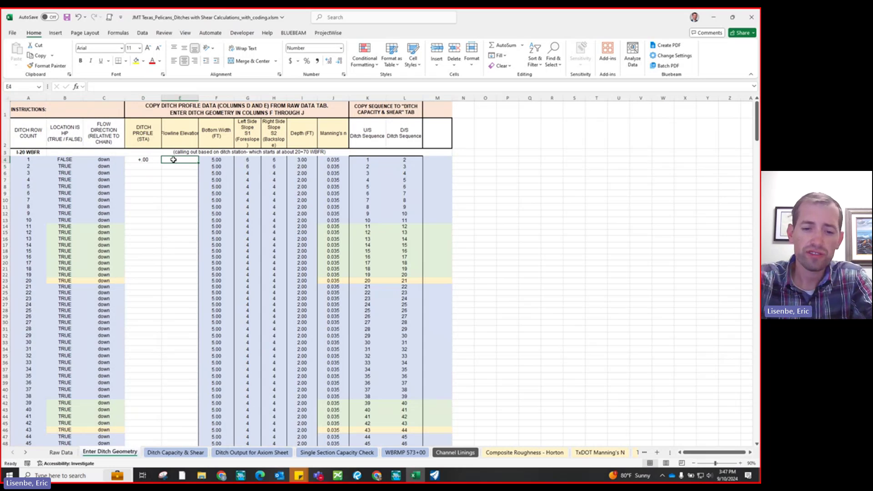
type("479")
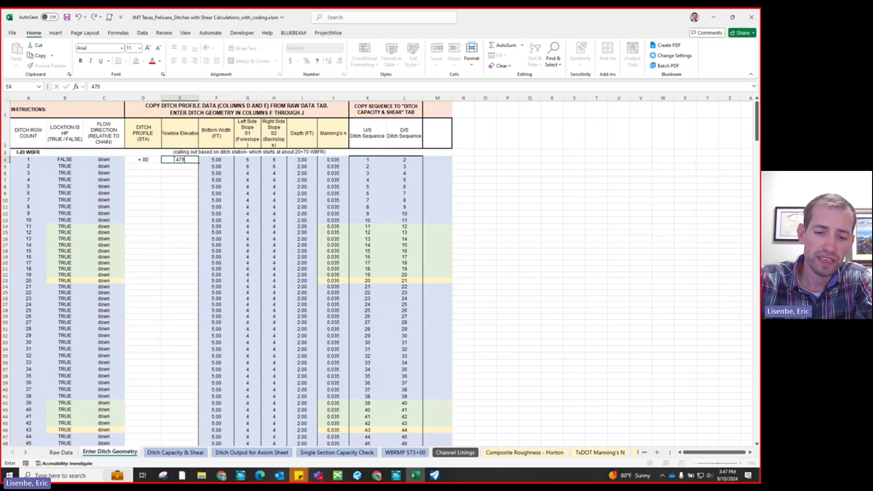
type(".34")
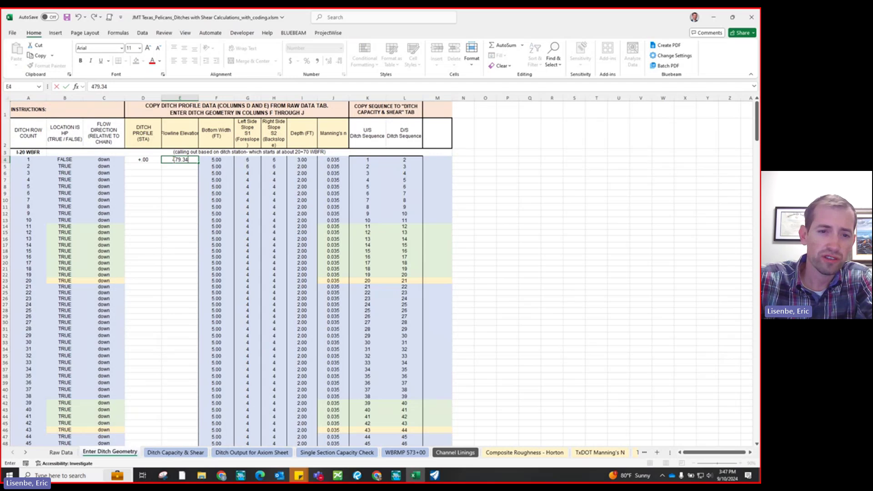
key("Return")
left_click(193, 152)
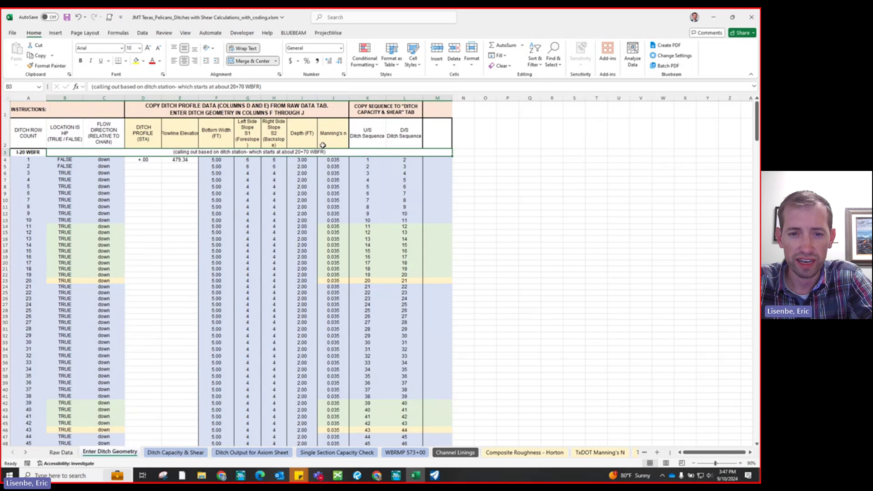
Step: Zoom out in View 1 and analyze the I-20 WBFR alignment at station 2000+69.32, elevation 486.1353
left_click(715, 18)
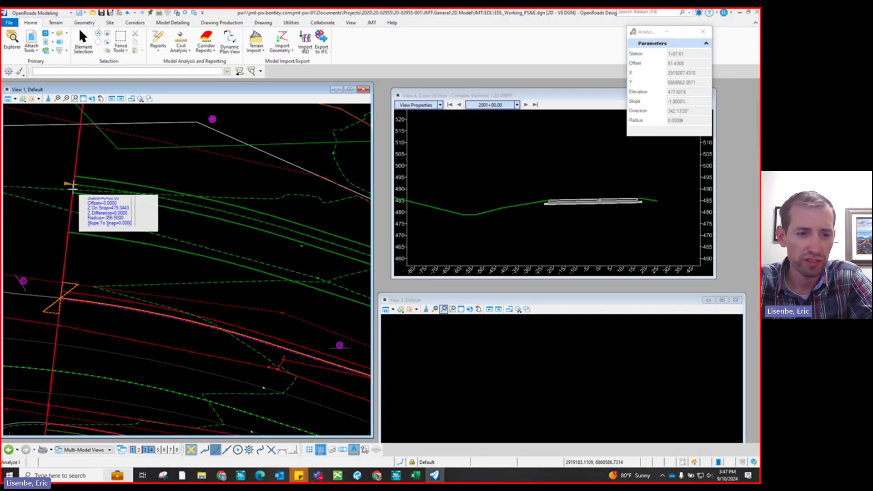
scroll(114, 284, "down", 1)
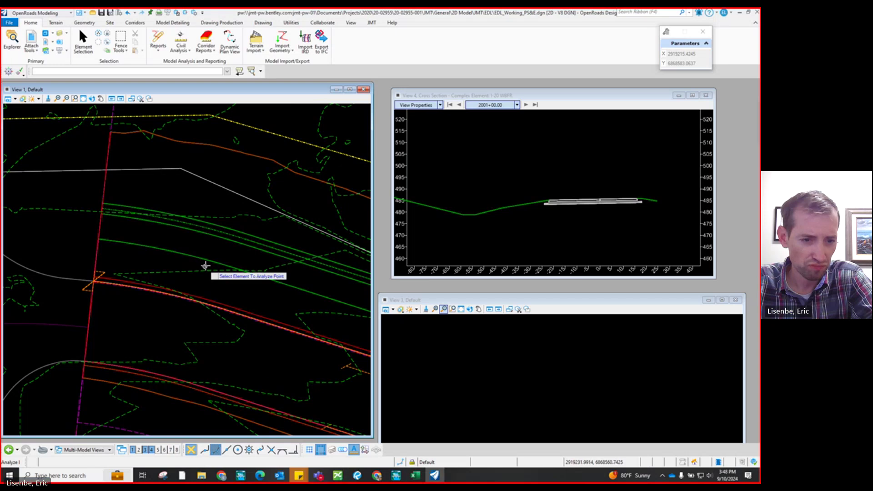
scroll(204, 268, "down", 1)
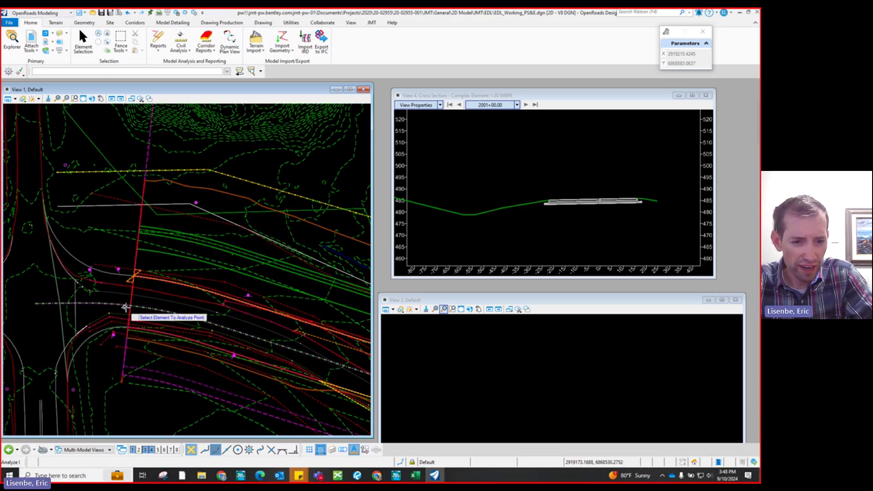
left_click(128, 305)
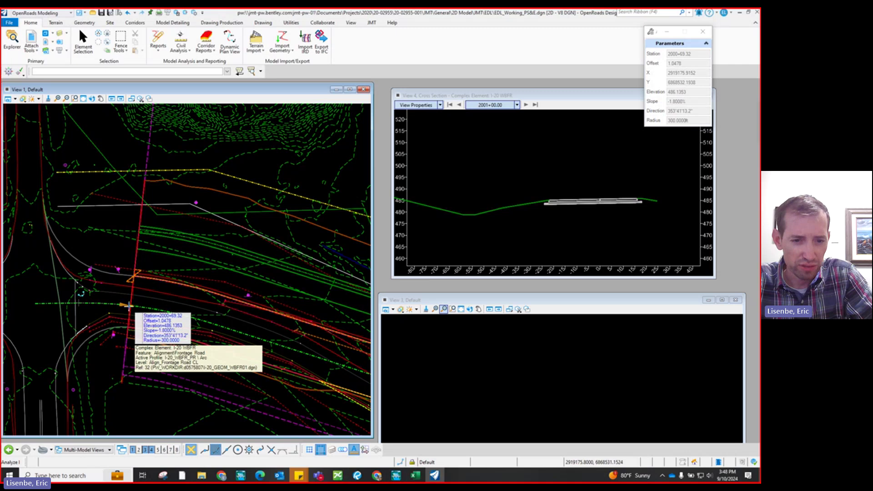
Step: Correct the B3 station note to 'about 2000+70 WBFR', select D4, and minimize Excel
left_click(415, 475)
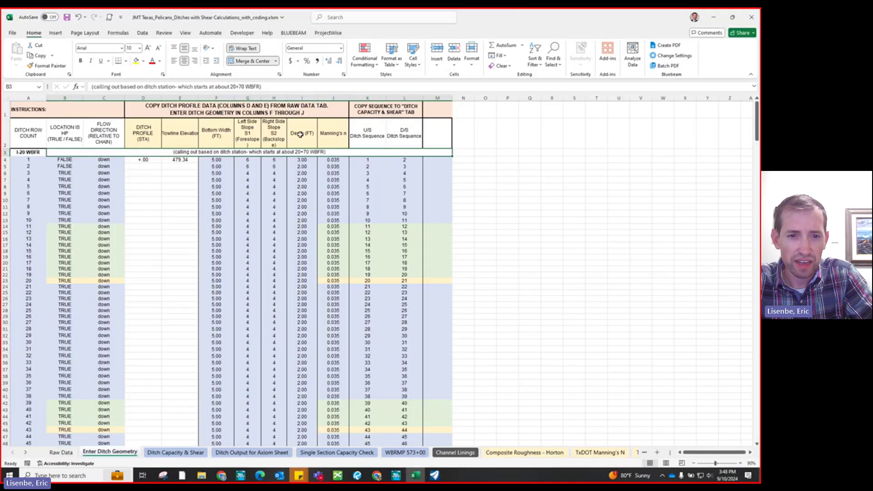
double_click(301, 150)
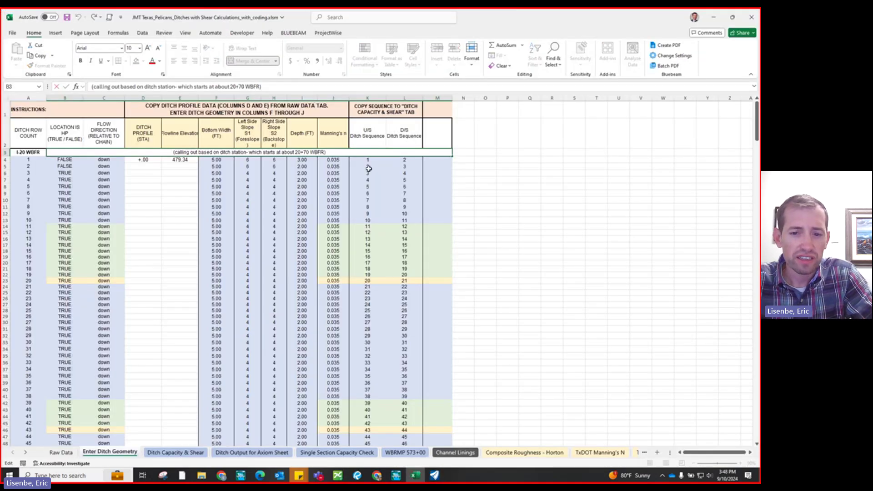
type("00")
key("Return")
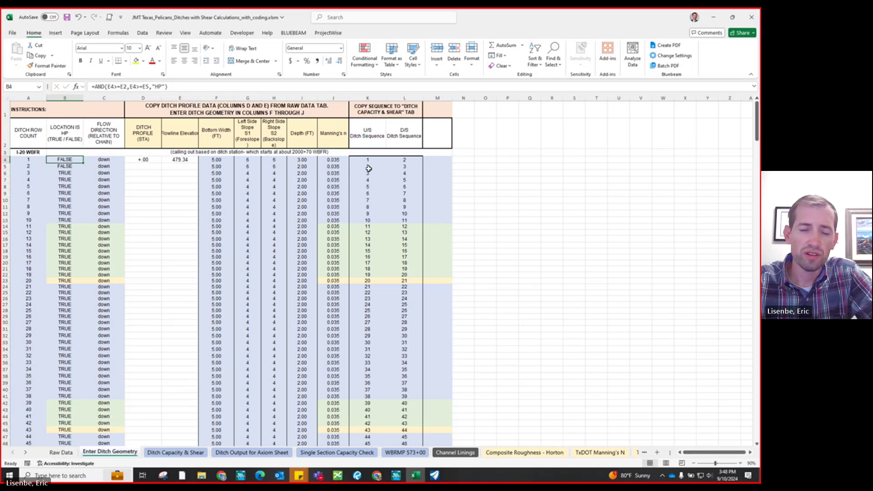
left_click(149, 160)
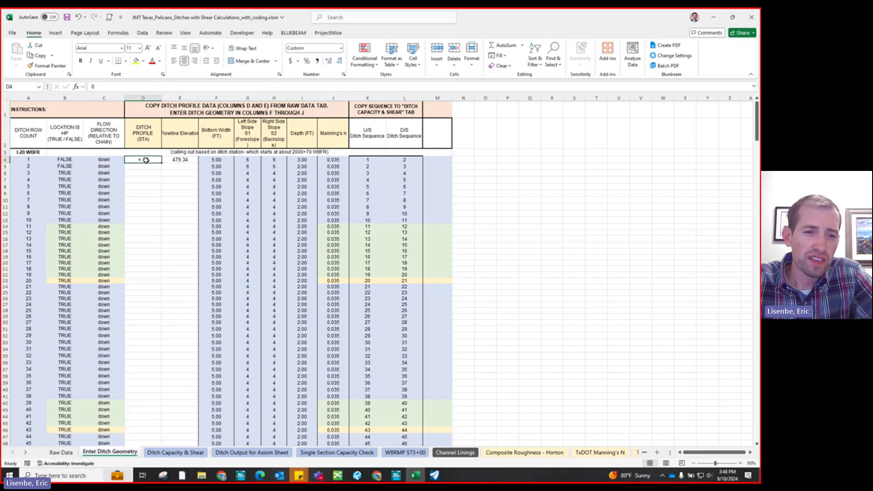
left_click(714, 17)
Step: Analyze the DITCH_BOTTOM_FL start point at station 0+00.00, elevation 479.3443, zooming around the plan view
left_click(143, 217)
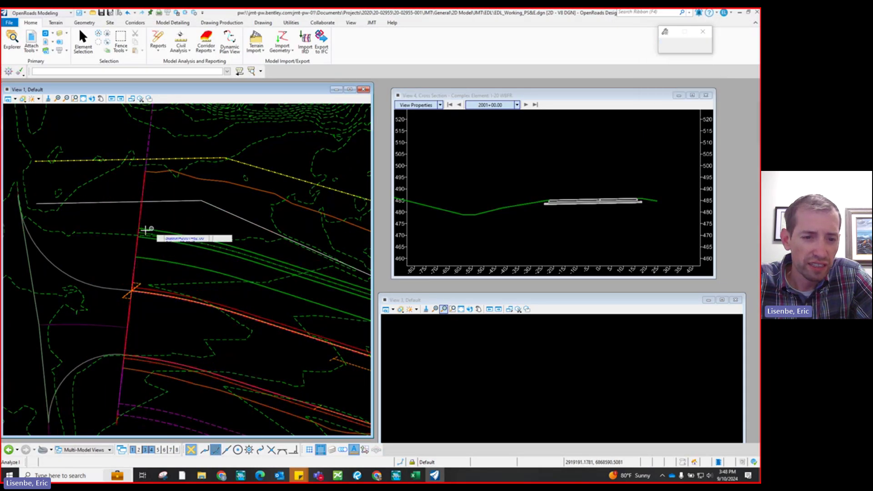
scroll(142, 217, "up", 1)
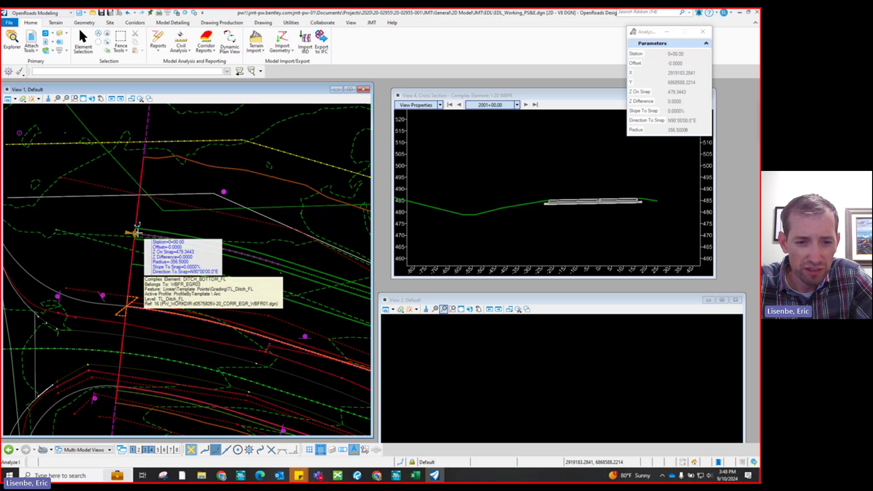
scroll(136, 229, "down", 1)
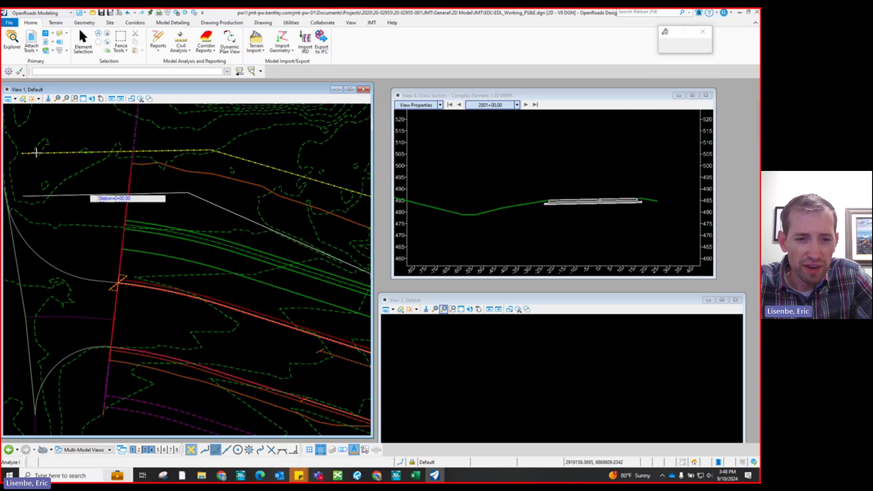
scroll(36, 150, "down", 1)
scroll(36, 153, "down", 4)
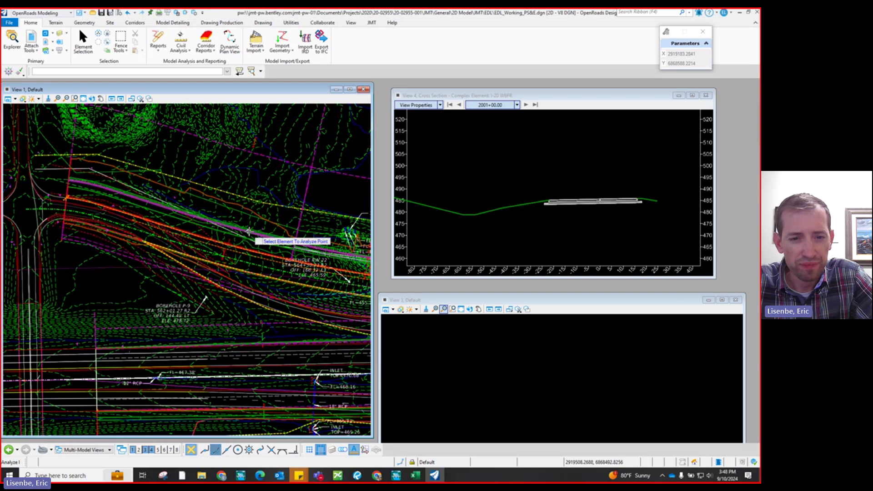
scroll(251, 233, "up", 1)
scroll(185, 220, "up", 1)
scroll(124, 195, "down", 1)
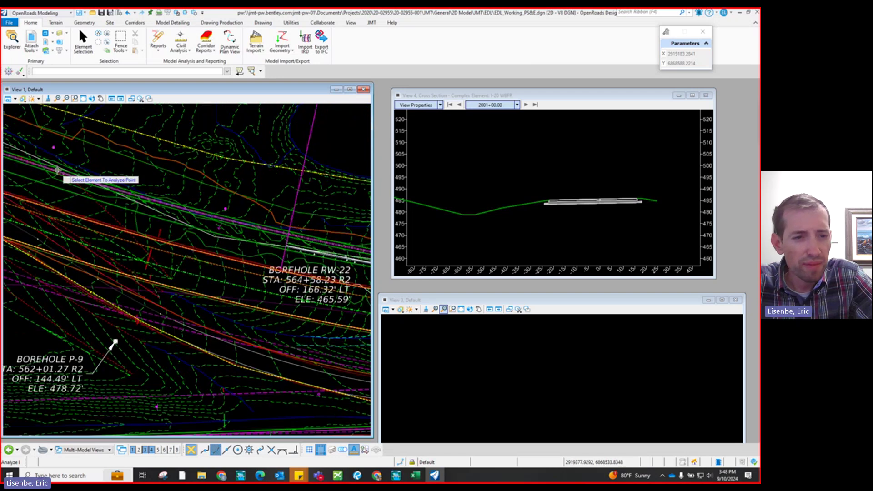
scroll(56, 172, "up", 1)
scroll(55, 171, "up", 1)
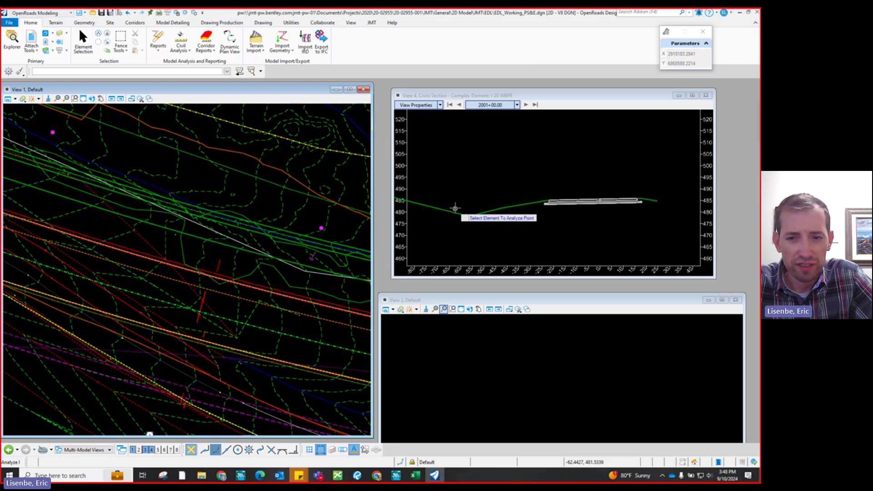
Step: Zoom into the ditch bottom in the station 2001+00.00 cross-section view
scroll(461, 207, "up", 2)
scroll(482, 221, "up", 2)
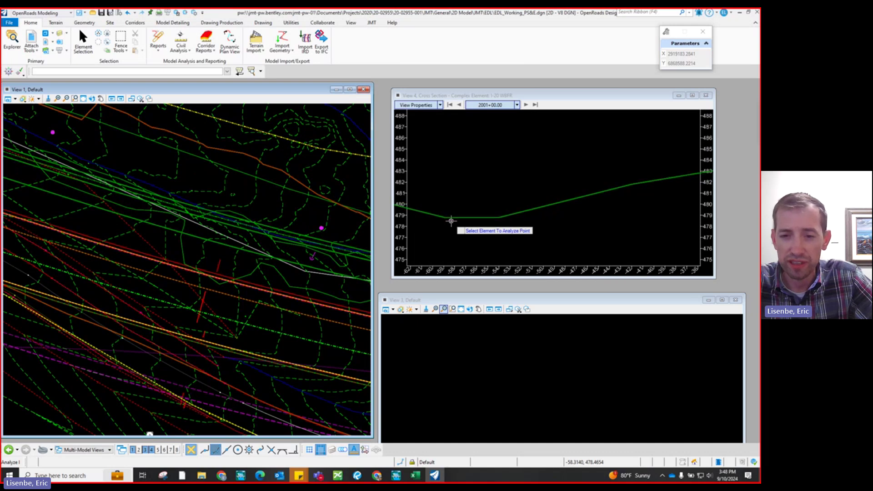
scroll(530, 211, "down", 2)
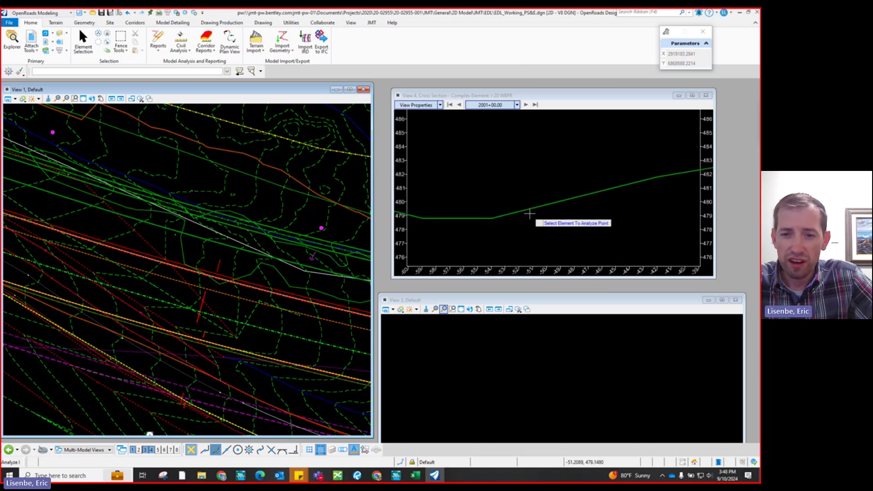
scroll(594, 191, "up", 2)
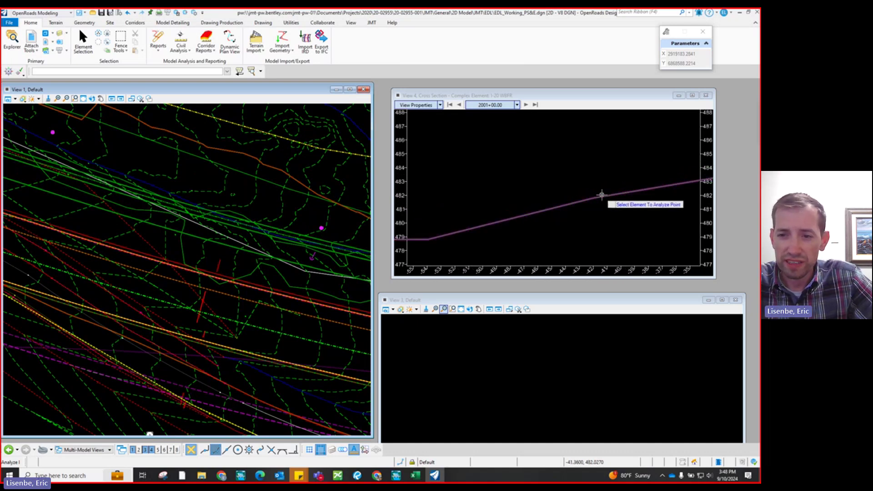
scroll(599, 197, "down", 2)
scroll(477, 220, "up", 3)
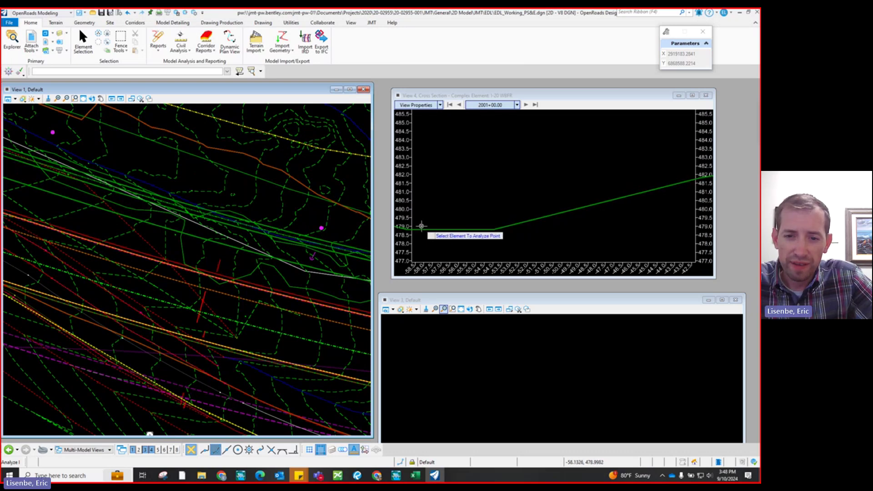
mouse_move(423, 227)
scroll(423, 226, "up", 1)
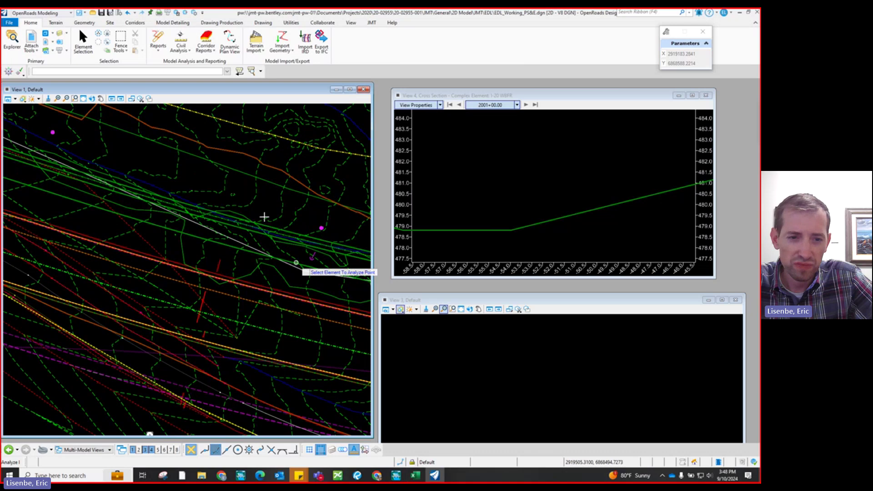
scroll(264, 217, "down", 3)
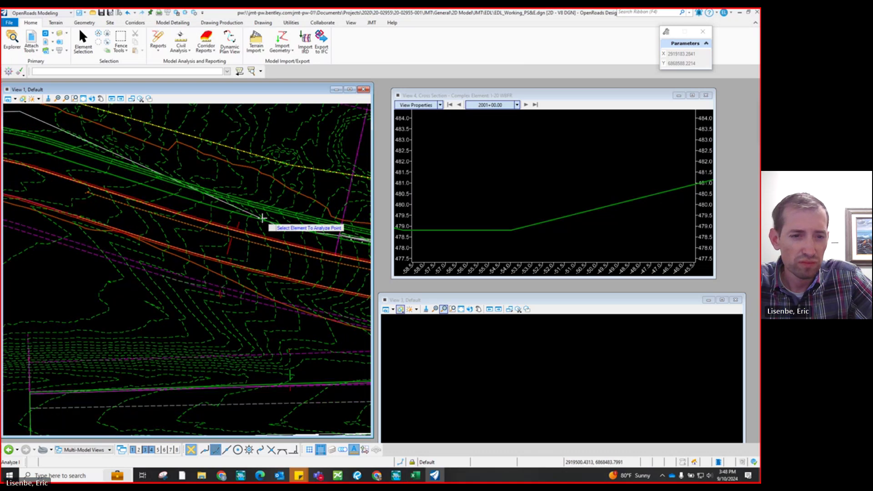
scroll(263, 219, "down", 2)
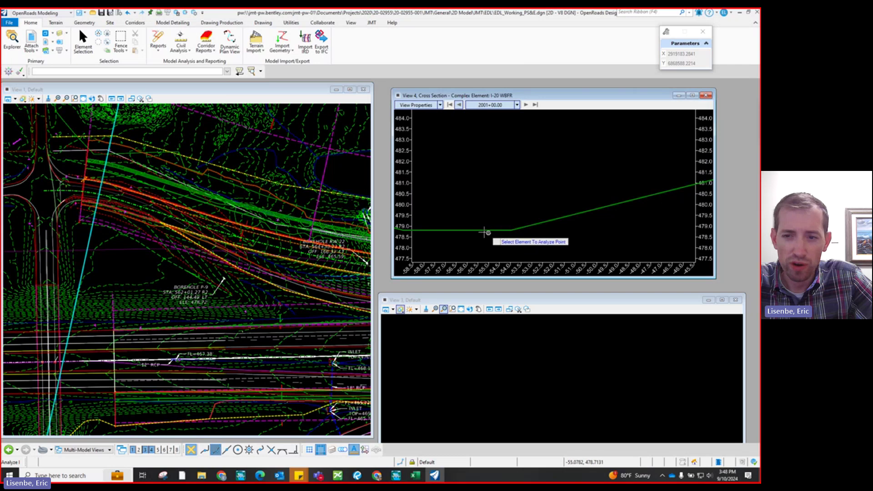
scroll(485, 233, "down", 2)
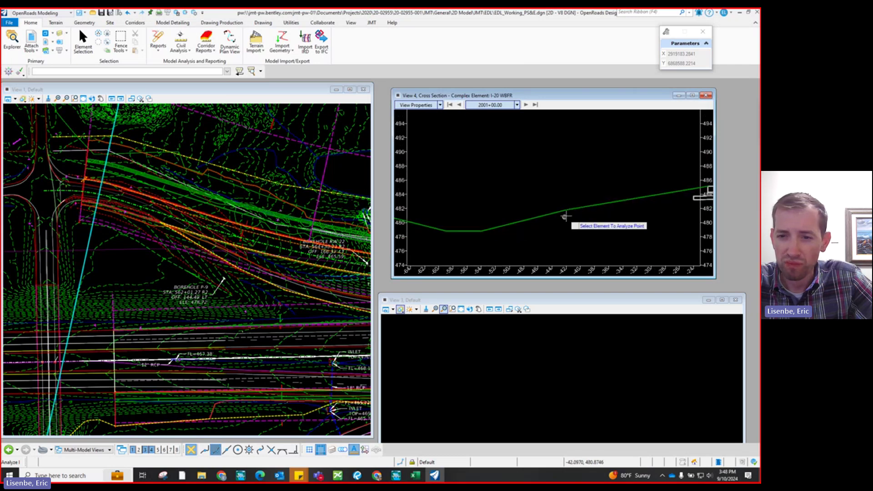
scroll(571, 215, "up", 2)
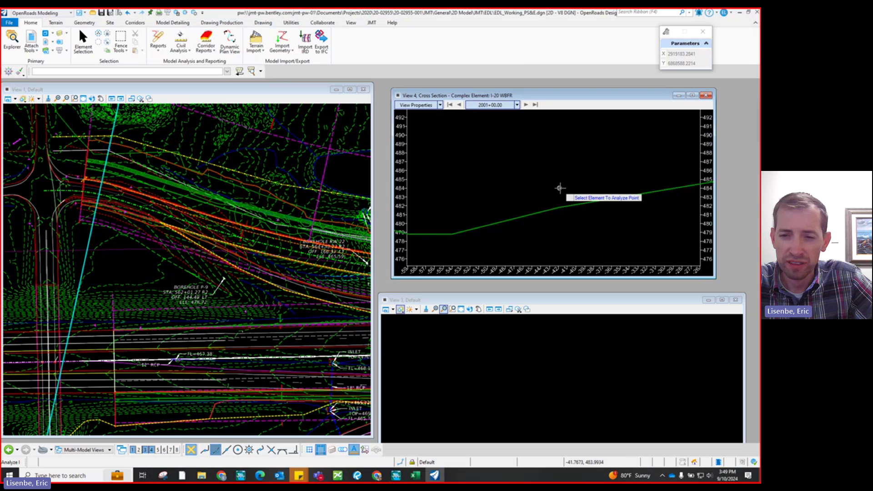
scroll(482, 236, "down", 1)
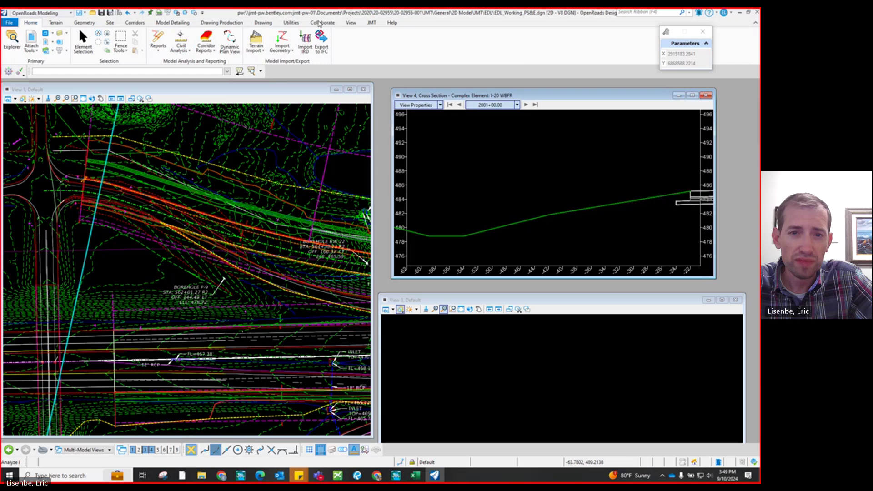
Step: Start a Measure Distance from the Drawing tools, picking the first end of the ditch bottom
left_click(263, 23)
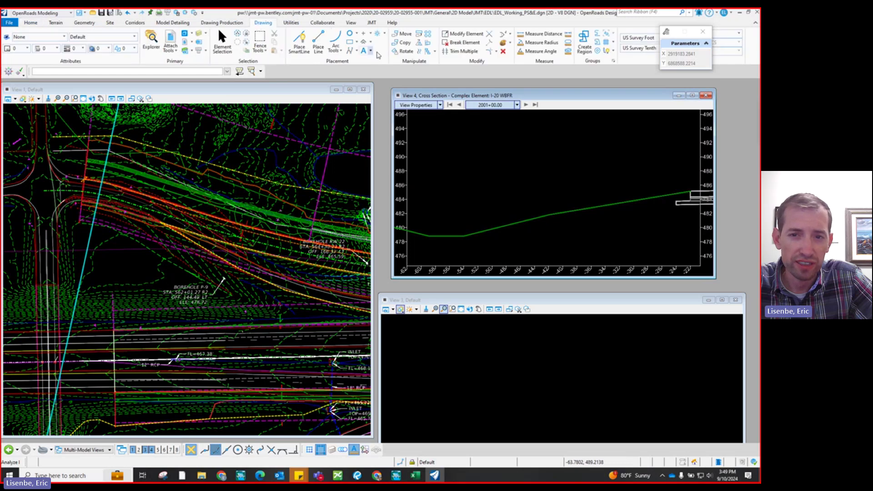
left_click(523, 34)
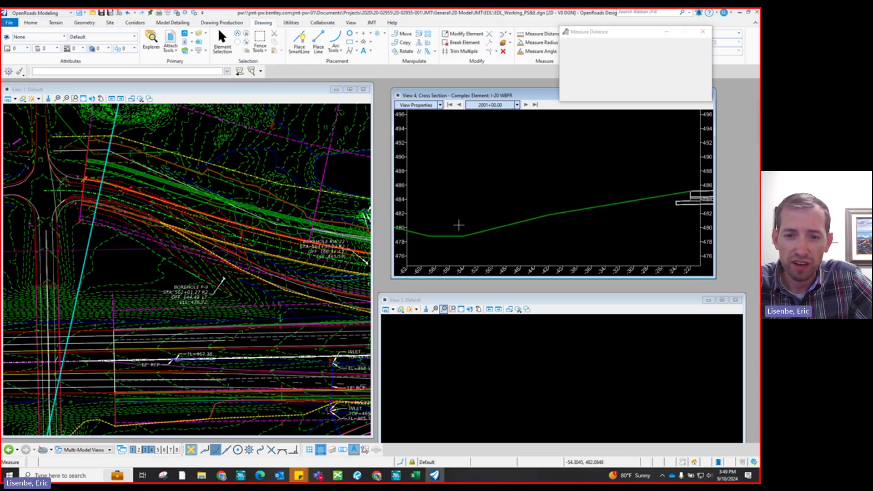
left_click(428, 236)
Step: Measure the ditch bottom width (about 5 ft) and start a line string at the ditch bottom
left_click(464, 237)
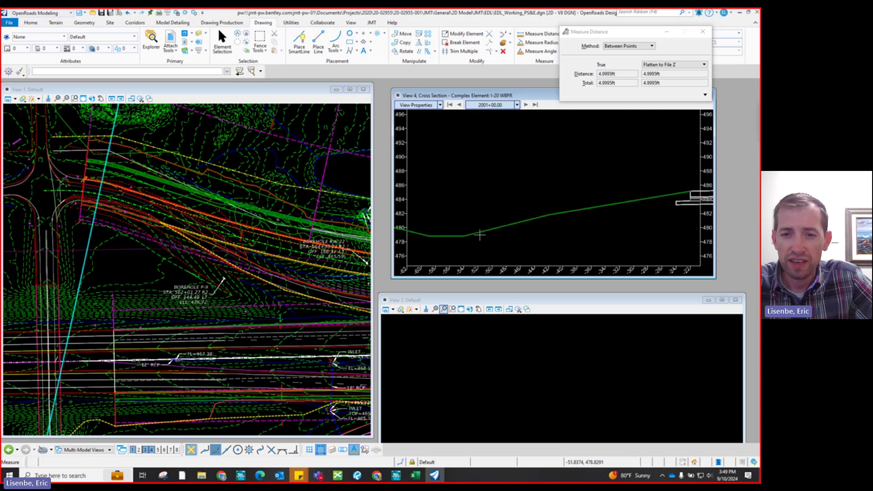
left_click(300, 44)
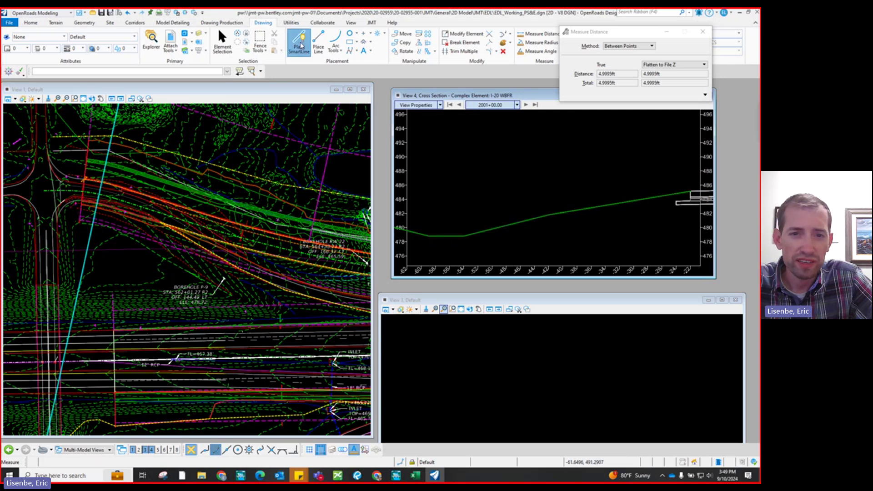
left_click(464, 237)
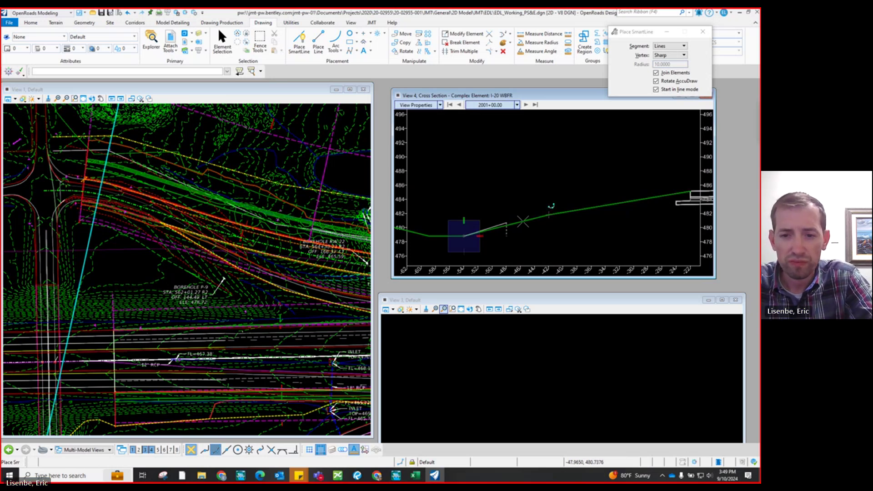
Step: Restart the line string with straight segments, anchoring it on the ditch bottom ground line
key("space")
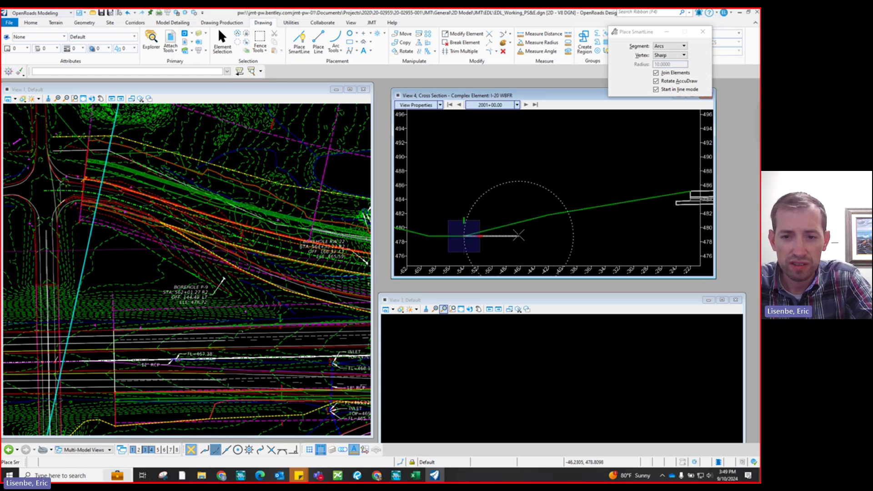
left_click(305, 48)
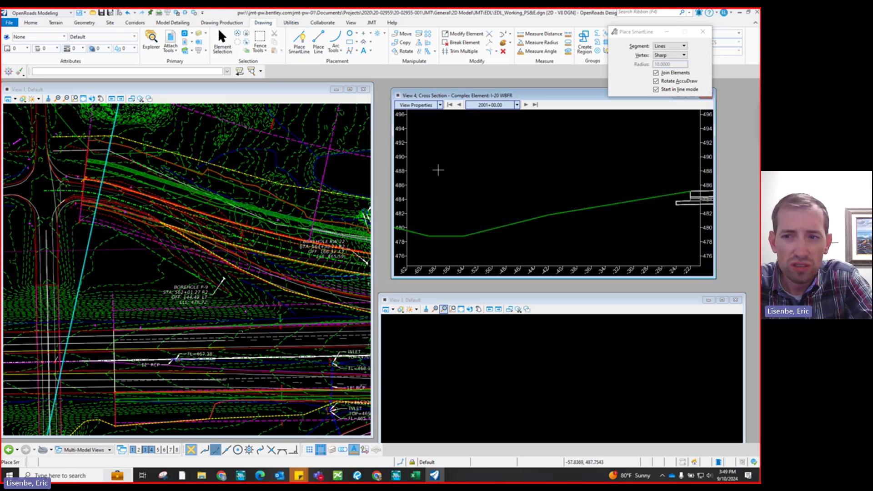
key("Escape")
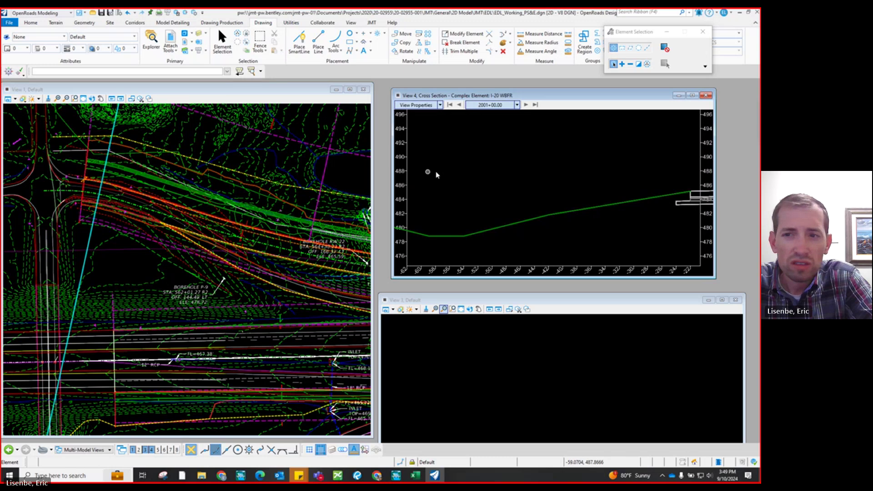
left_click(297, 38)
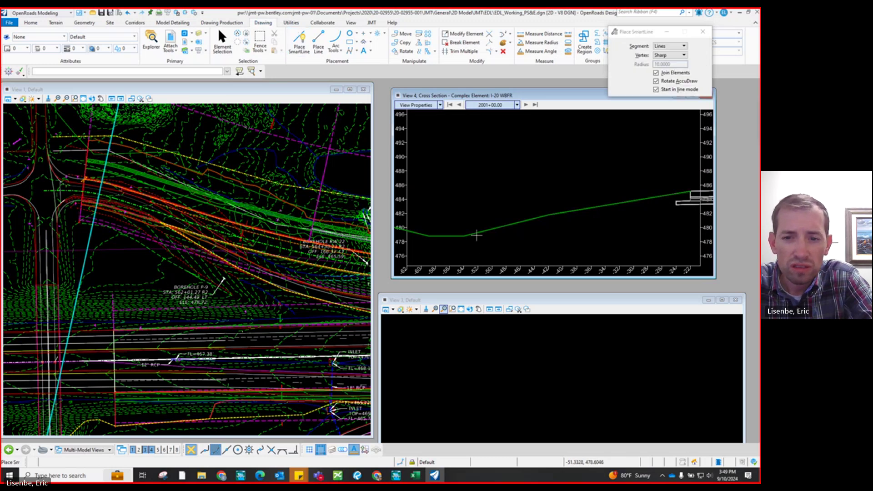
left_click(464, 235)
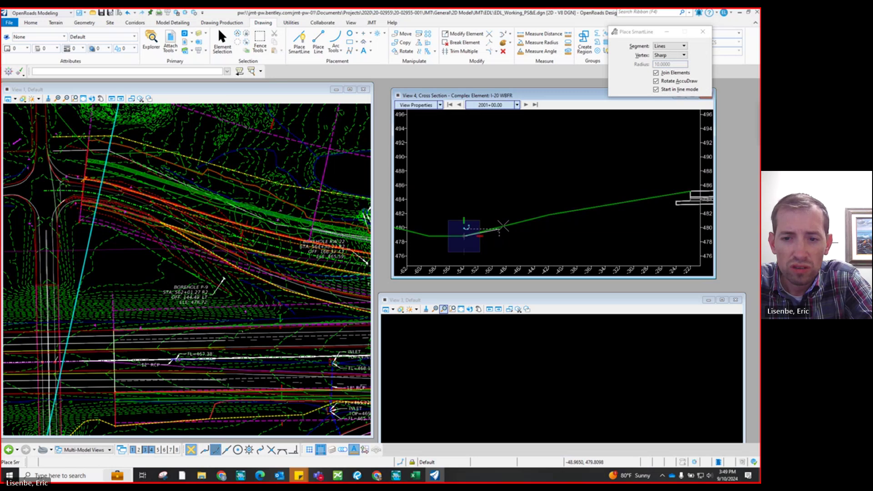
scroll(469, 241, "up", 2)
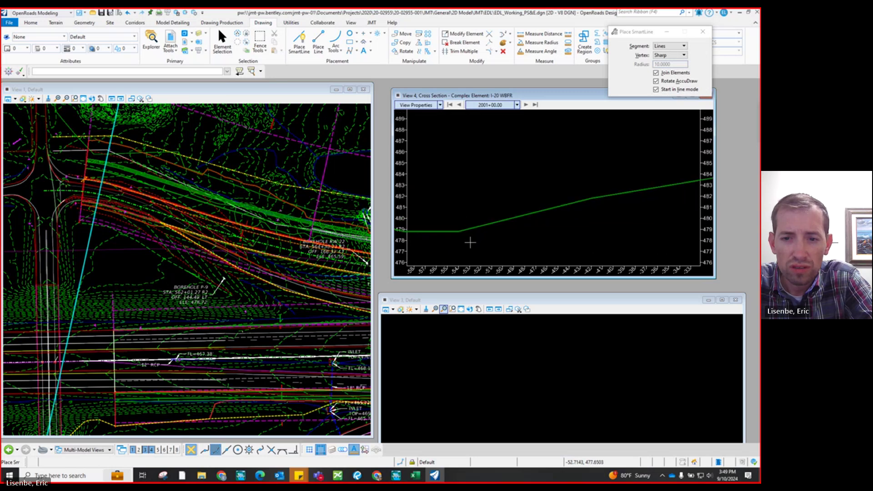
left_click(455, 227)
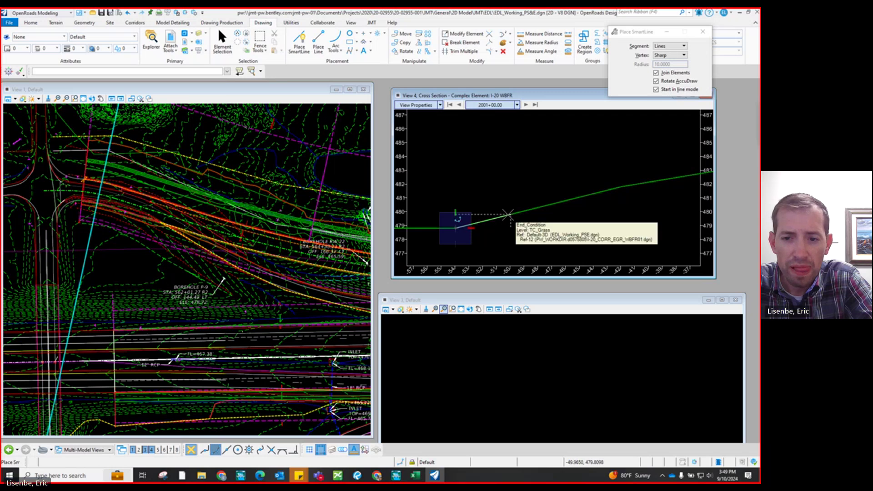
right_click(512, 210)
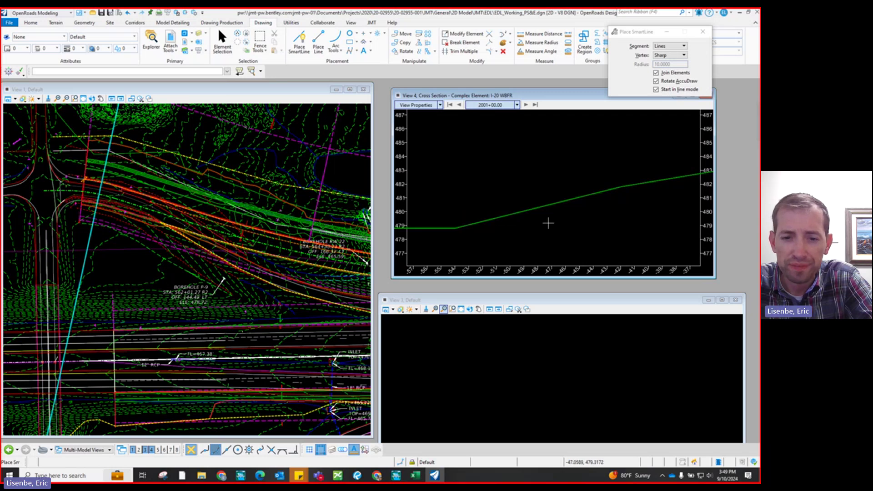
scroll(546, 236, "down", 1)
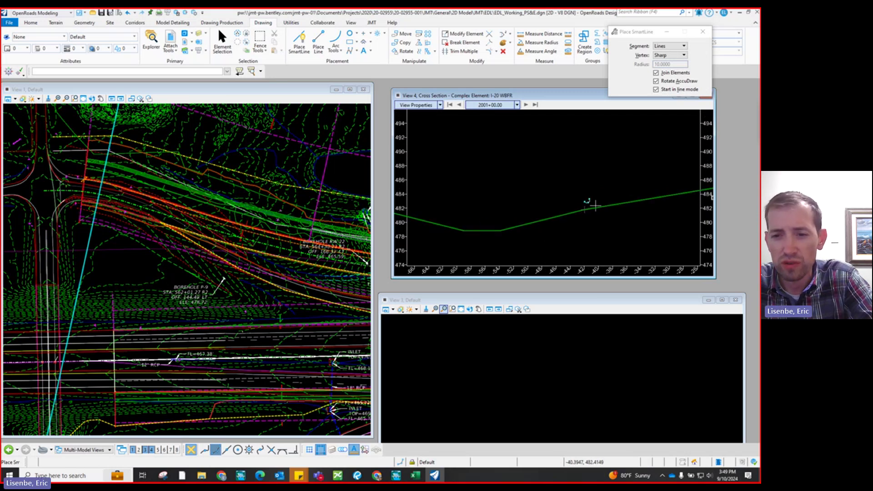
scroll(508, 230, "down", 1)
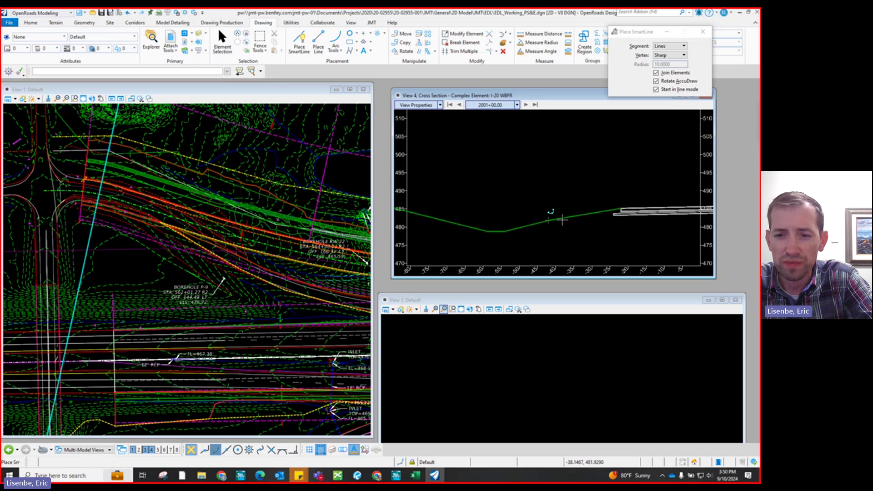
scroll(563, 216, "up", 1)
scroll(537, 220, "up", 1)
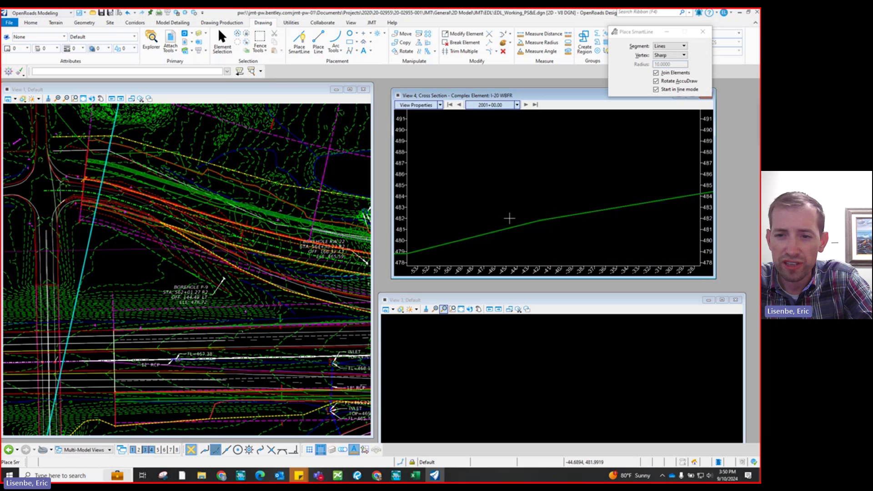
scroll(509, 218, "down", 2)
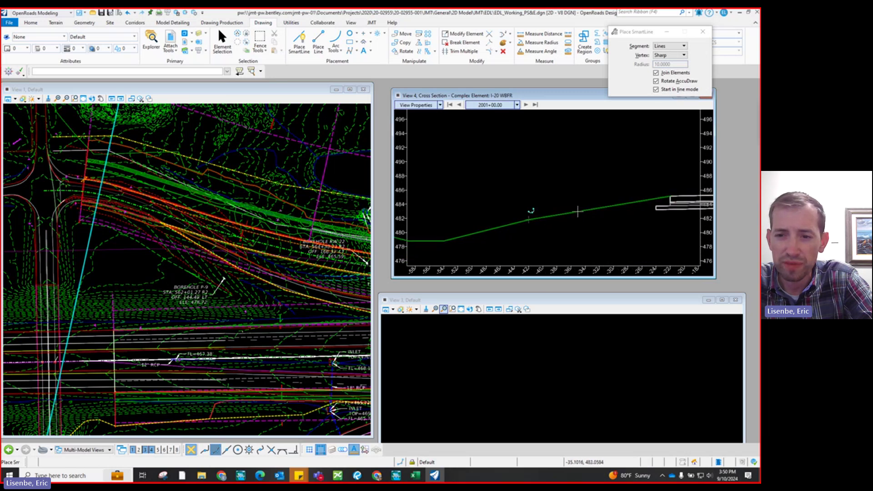
mouse_move(578, 212)
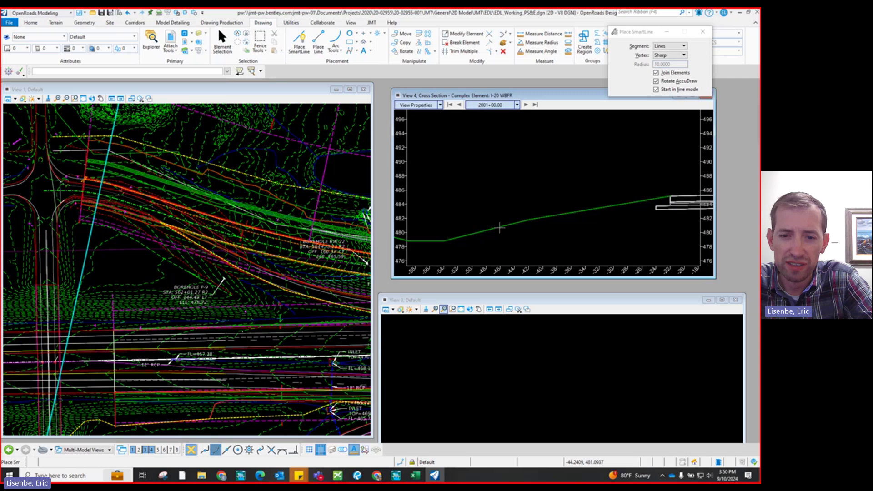
scroll(435, 243, "up", 2)
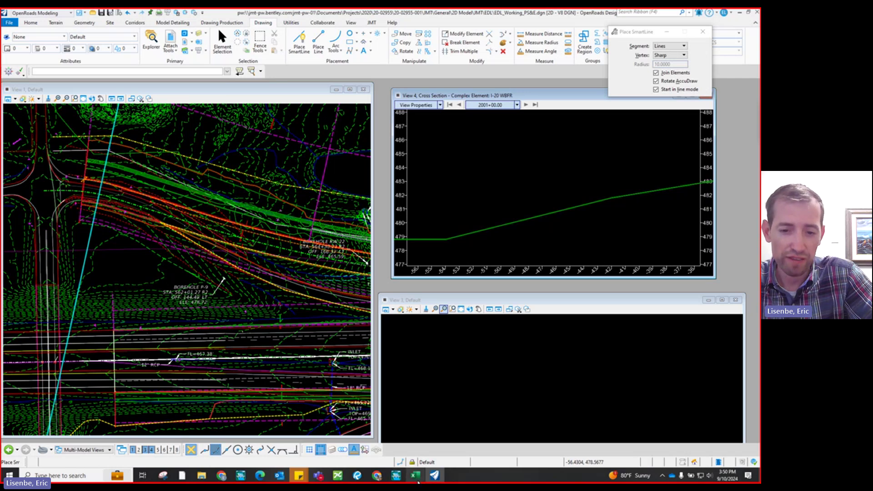
Step: Set the first ditch row's left and right side slopes (G4, H4) to 4 and select F5:J51
left_click(417, 478)
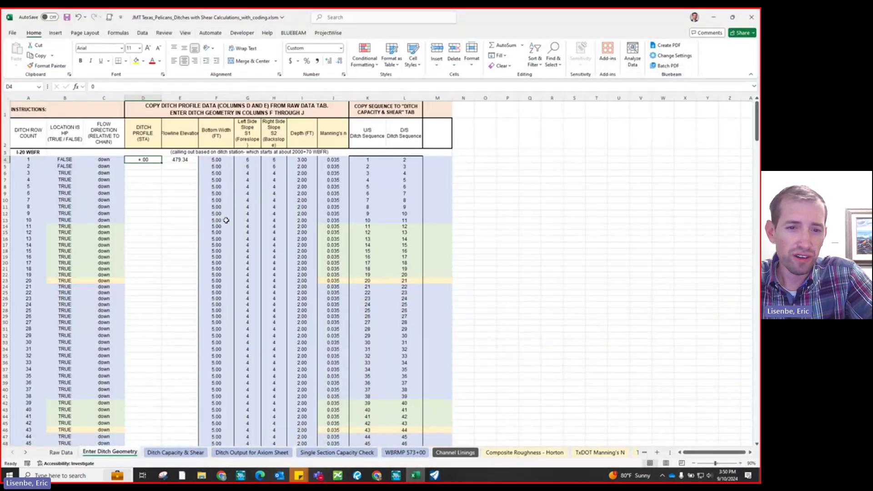
left_click(297, 160)
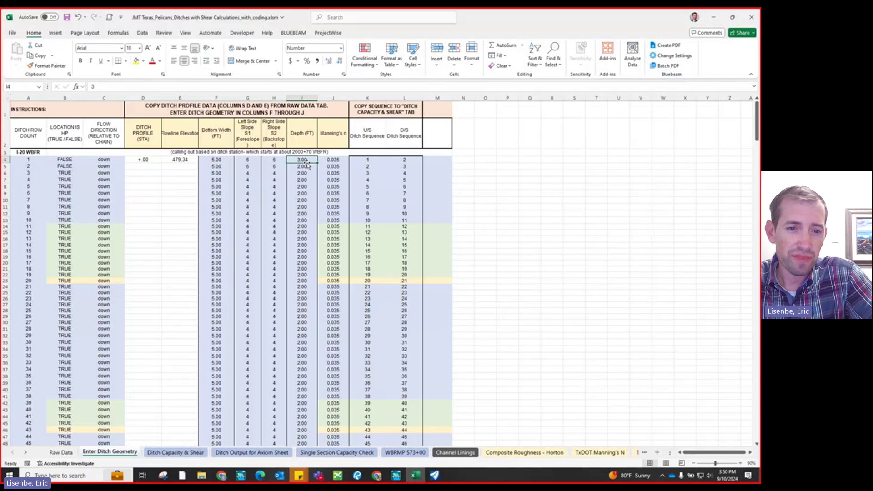
left_click(240, 161)
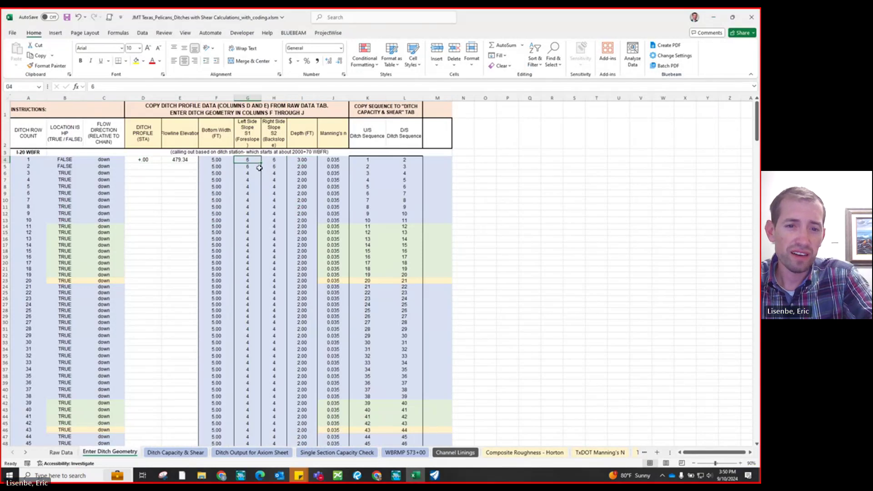
type("4")
key("Tab")
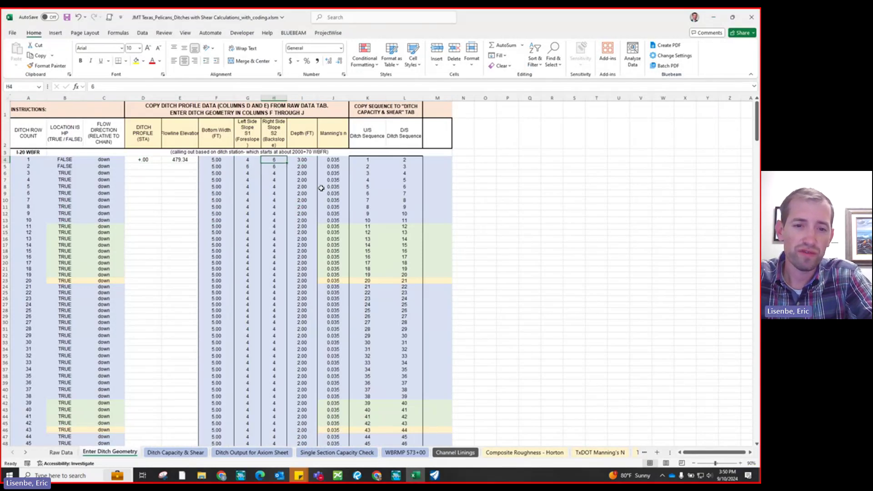
type("4")
left_click_drag(221, 166, 351, 391)
Step: Inspect the lower geometry entries and re-commit the second row's left side slope in G5
key("Escape")
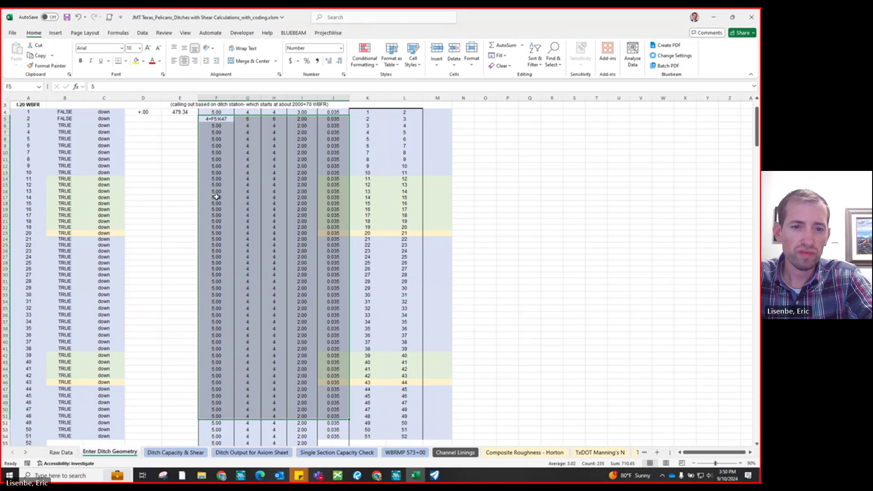
left_click(222, 125)
left_click(219, 139)
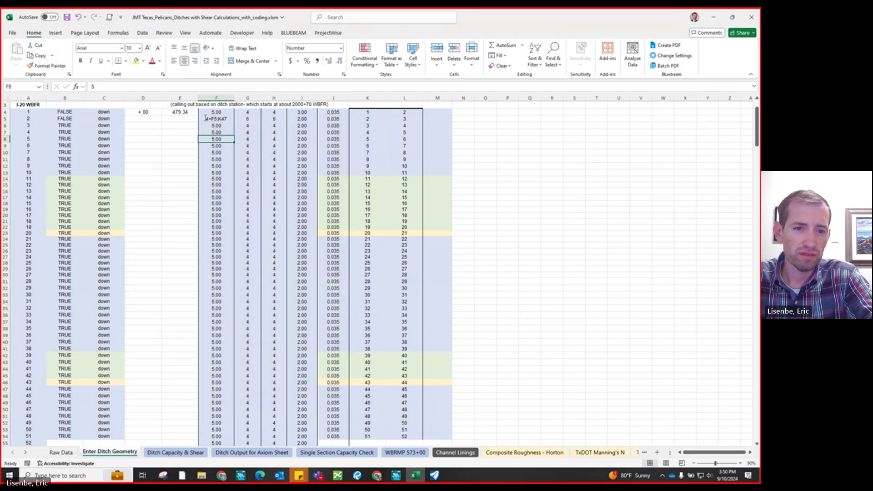
left_click(245, 119)
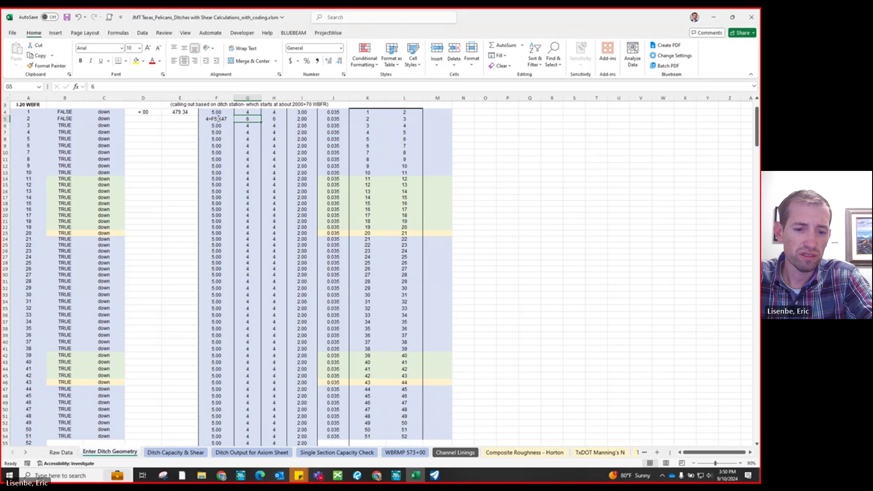
left_click(251, 453)
left_click(122, 452)
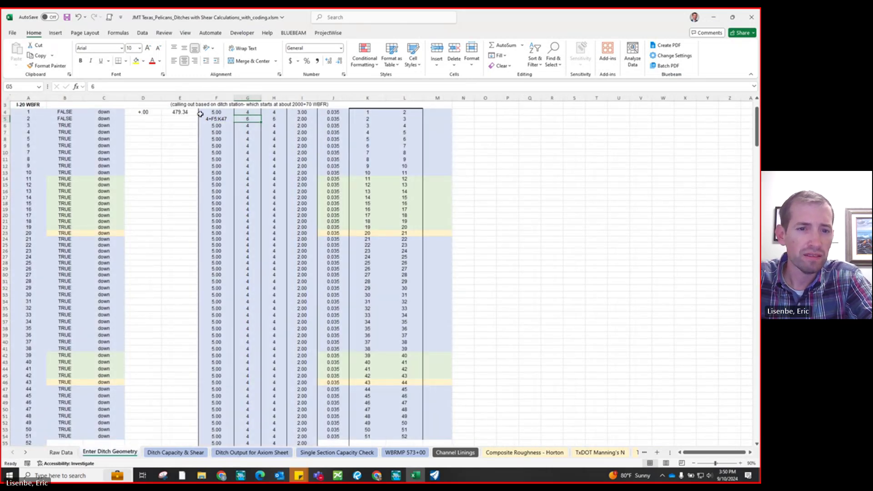
key("F2")
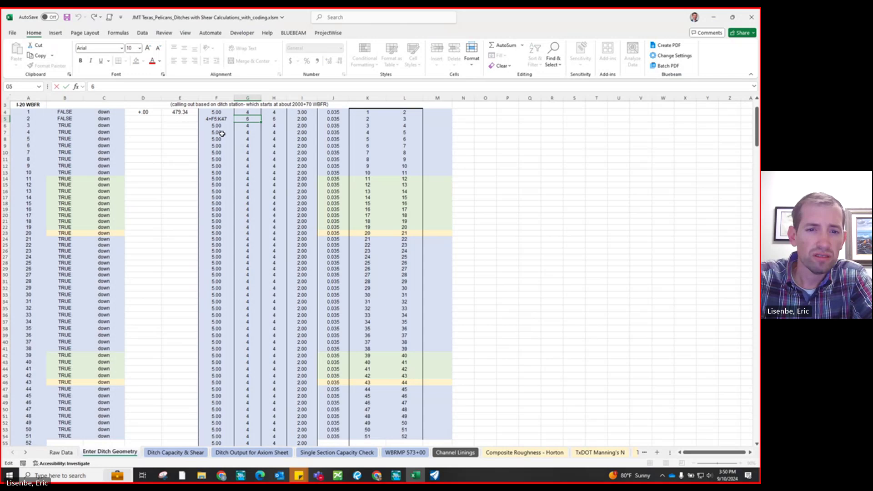
key("Return")
Step: Clear all bottom width, slope, depth and Manning's n values from F5 downward
key("Up")
key("Left")
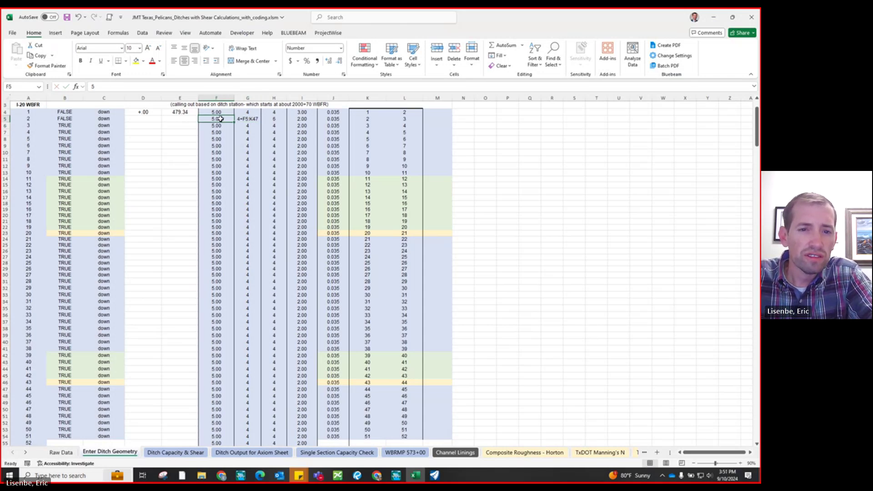
left_click_drag(220, 119, 333, 444)
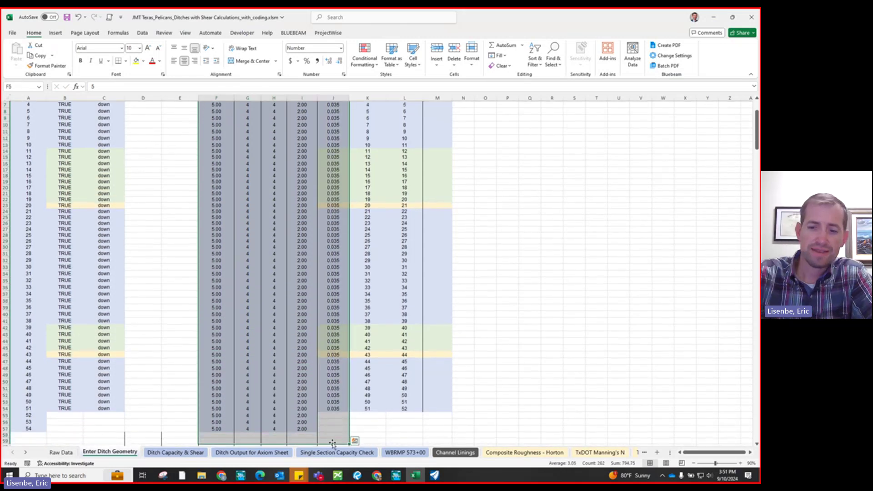
key("Delete")
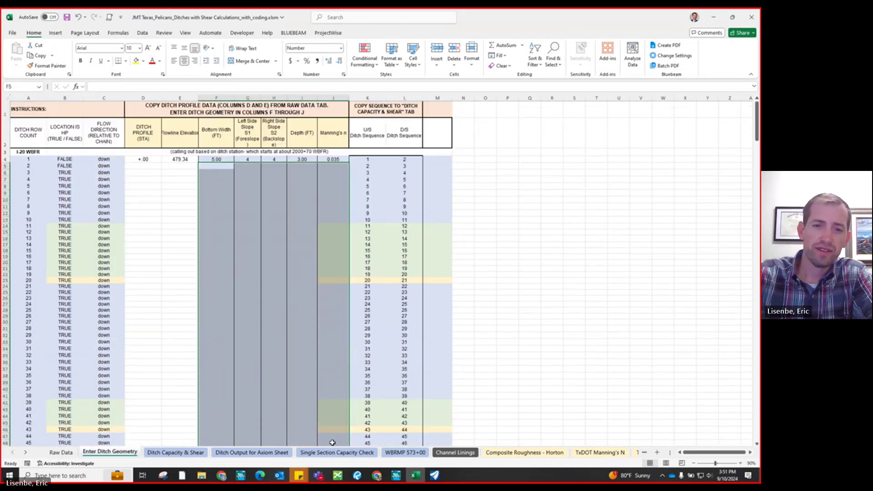
Step: Verify row 4's bottom width, side slopes, depth and Manning's n in F4:J4, then minimize Excel
left_click(212, 167)
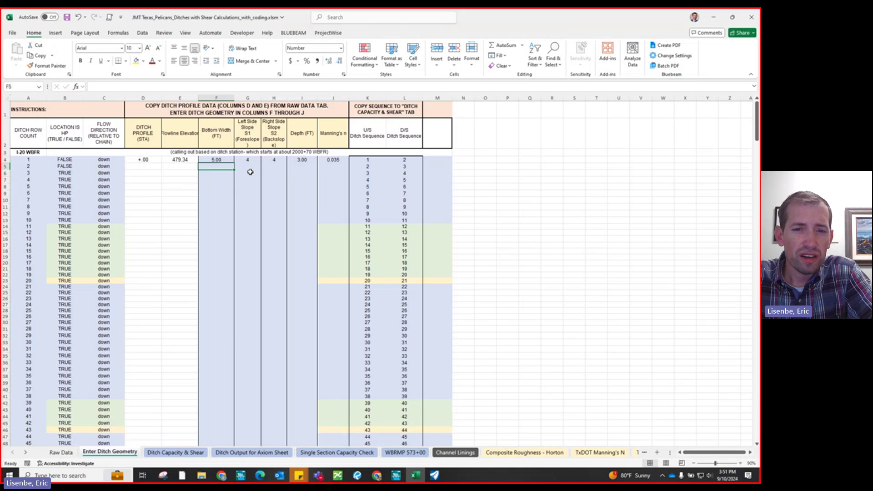
left_click(215, 159)
left_click(254, 159)
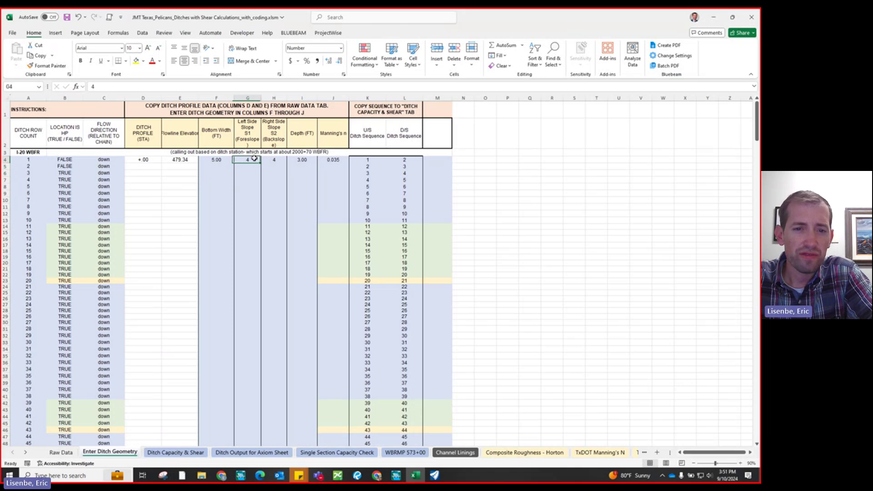
left_click(284, 161)
left_click(299, 160)
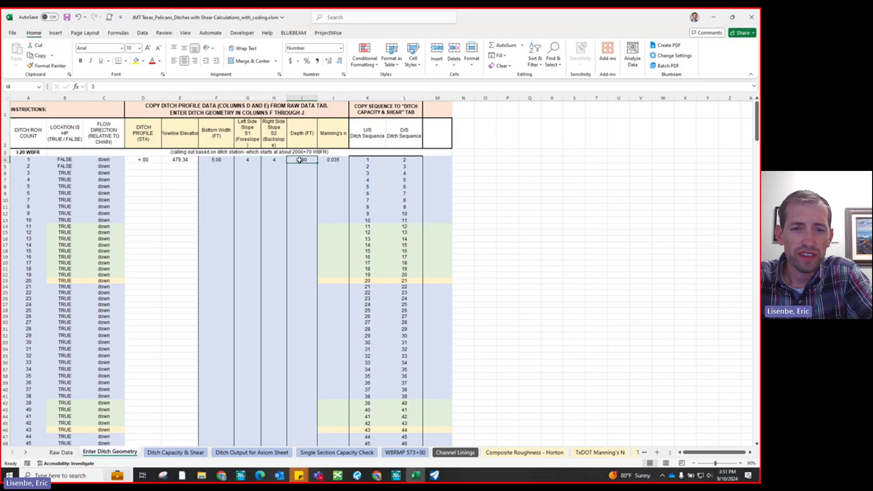
left_click(326, 161)
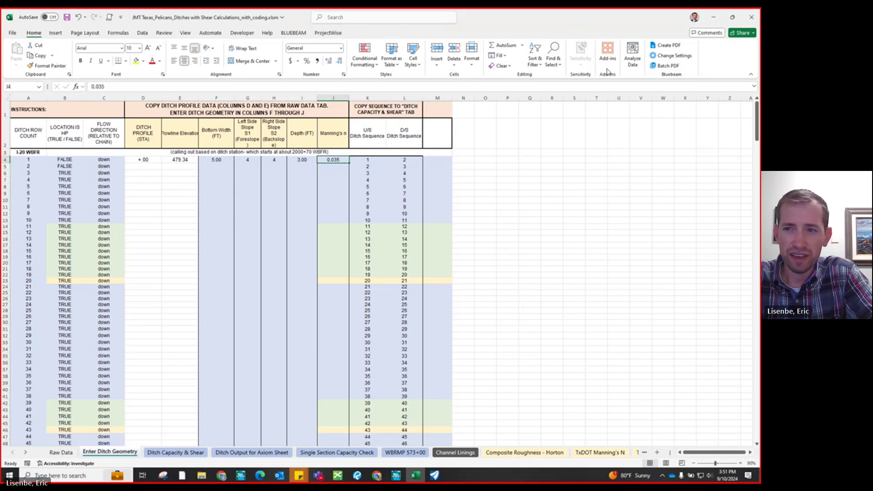
left_click(715, 18)
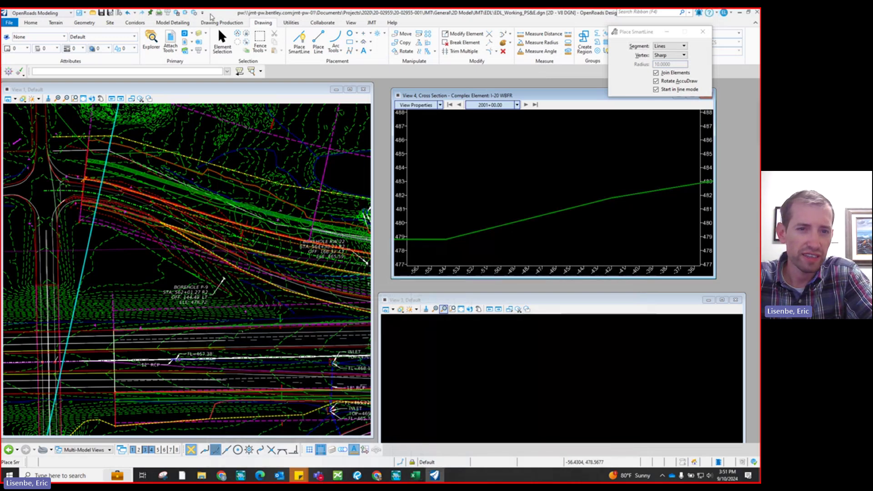
Step: Start Analyze Point in the plan view and probe an initial element before resetting
scroll(158, 31, "up", 7)
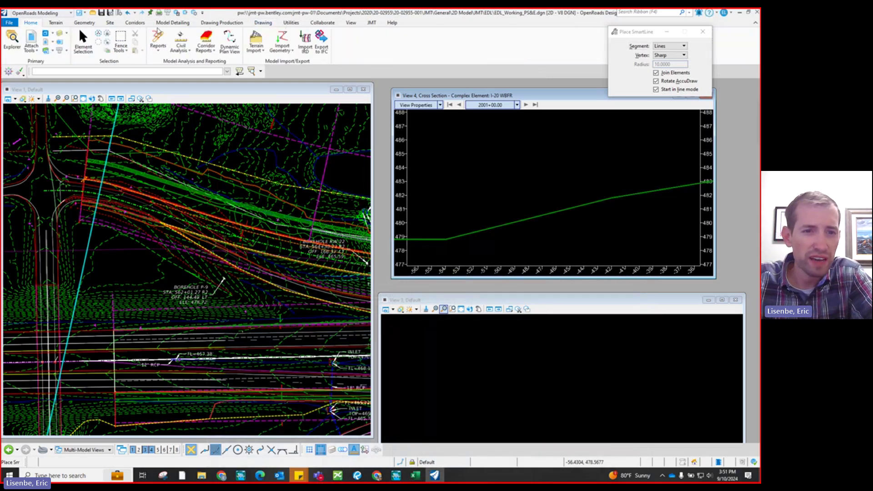
left_click(181, 37)
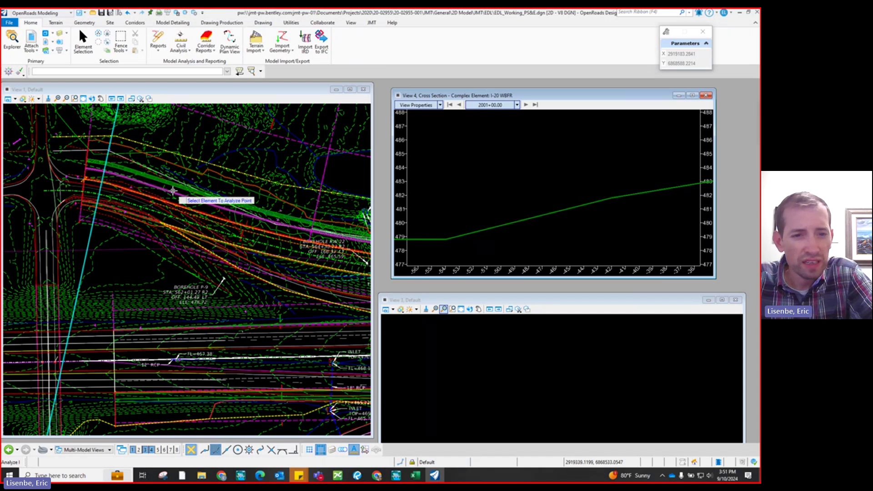
scroll(173, 191, "up", 3)
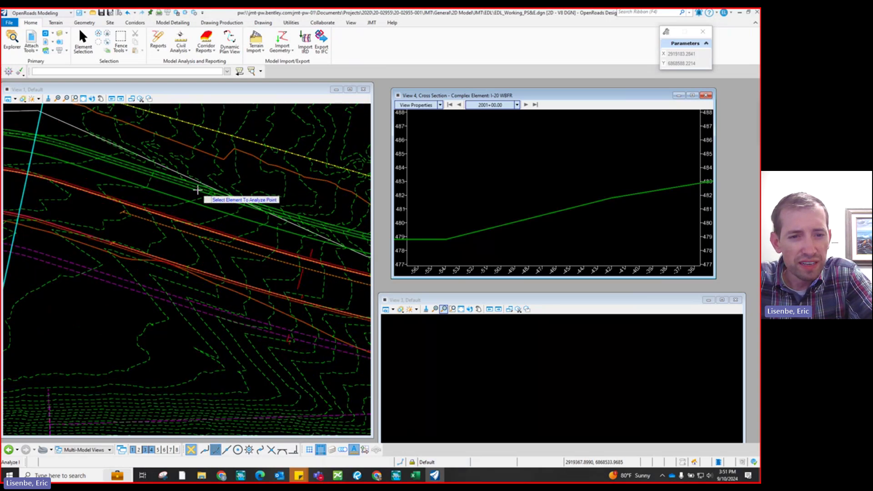
scroll(198, 190, "up", 1)
left_click(196, 200)
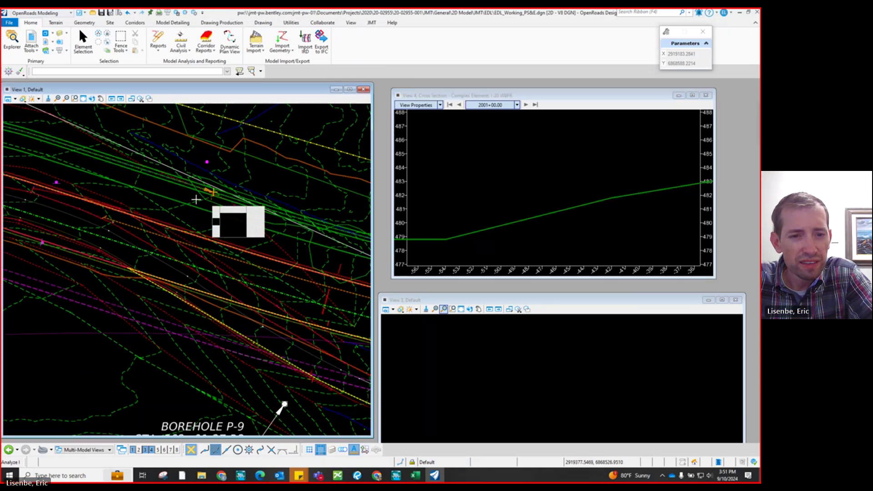
scroll(150, 182, "down", 2)
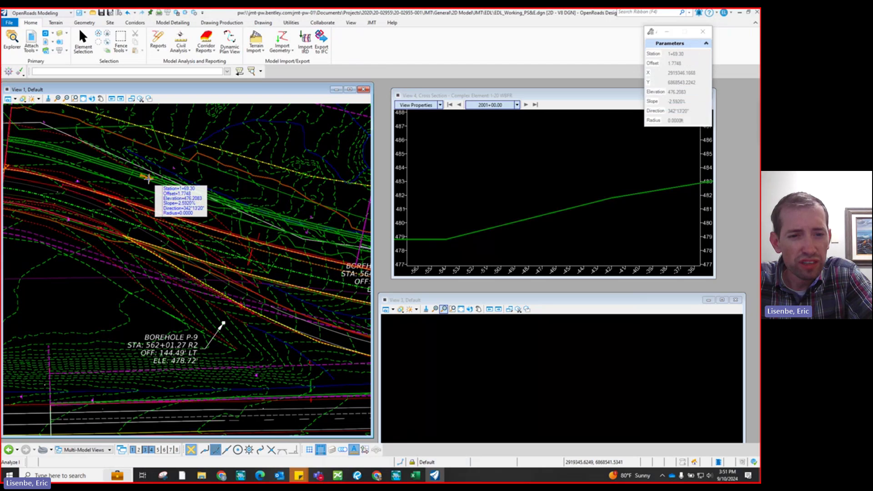
left_click(148, 179)
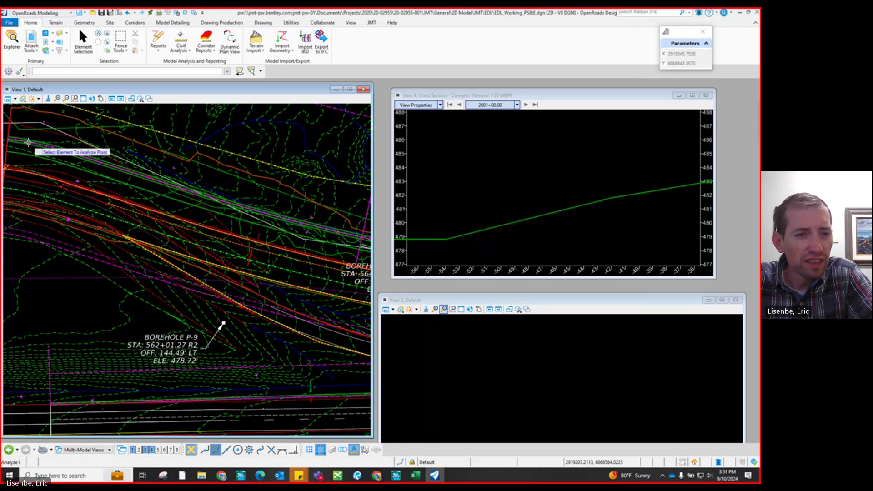
scroll(28, 142, "up", 2)
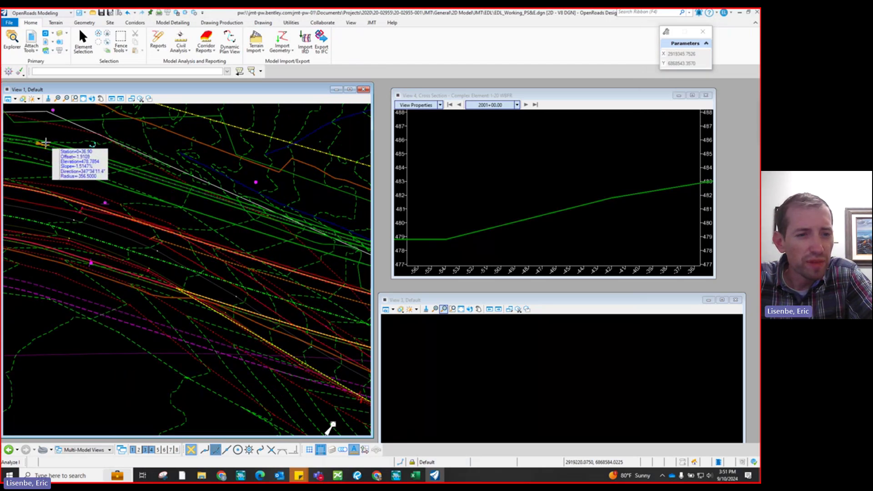
Step: Sample the ditch flowline, reading station 1+30.70, elevation 477.1919 and slope -1.8000%
left_click(45, 143)
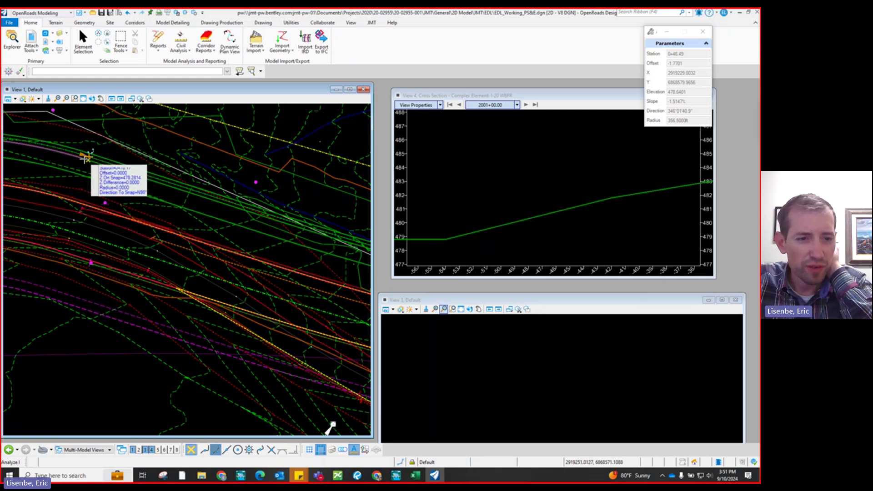
left_click(93, 157)
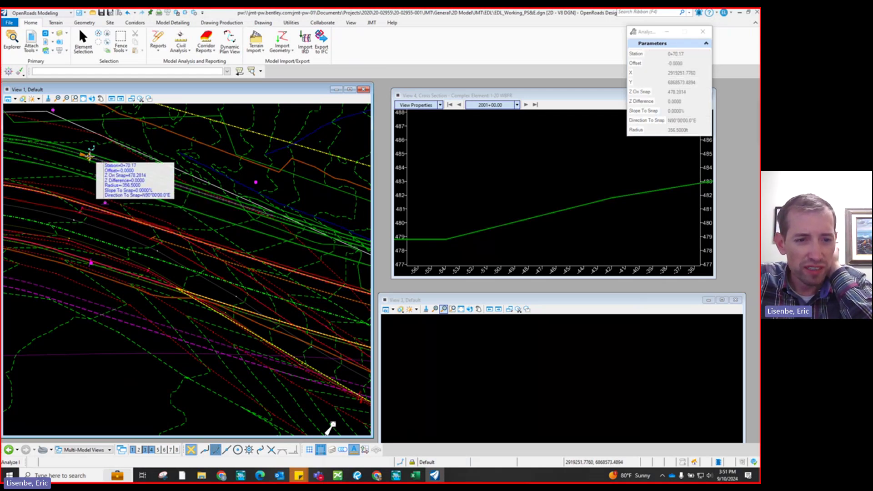
right_click(92, 156)
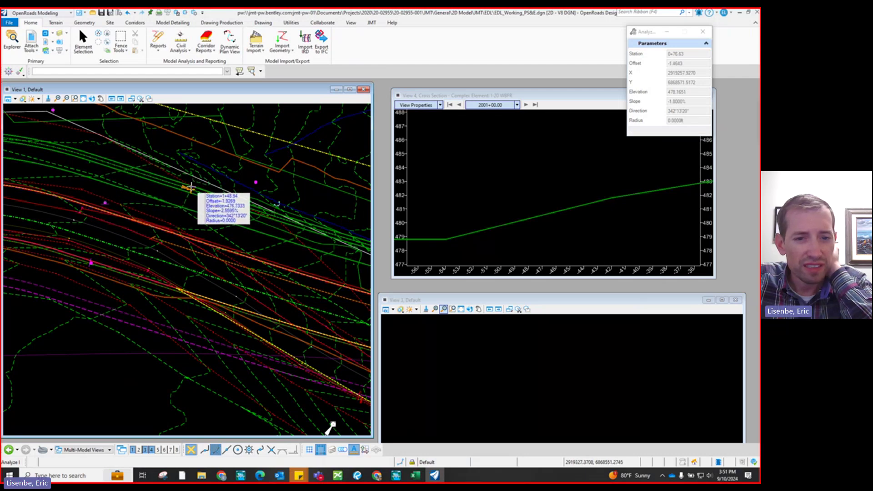
left_click(202, 190)
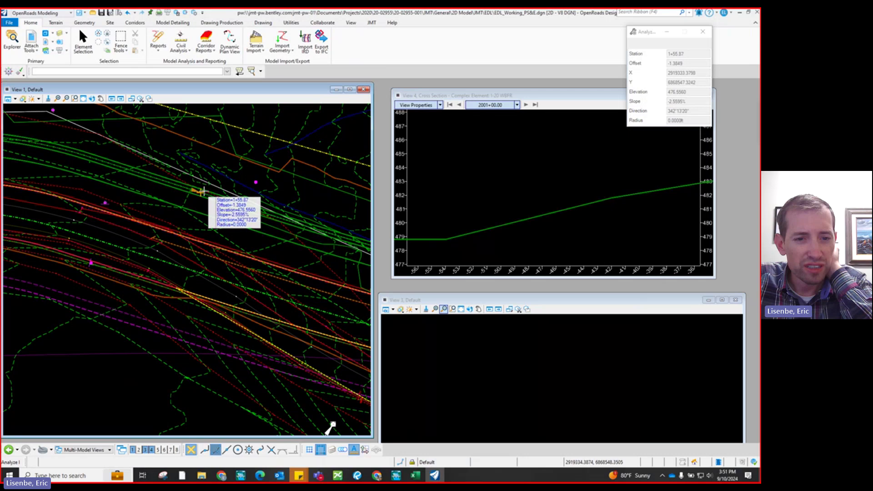
left_click(221, 196)
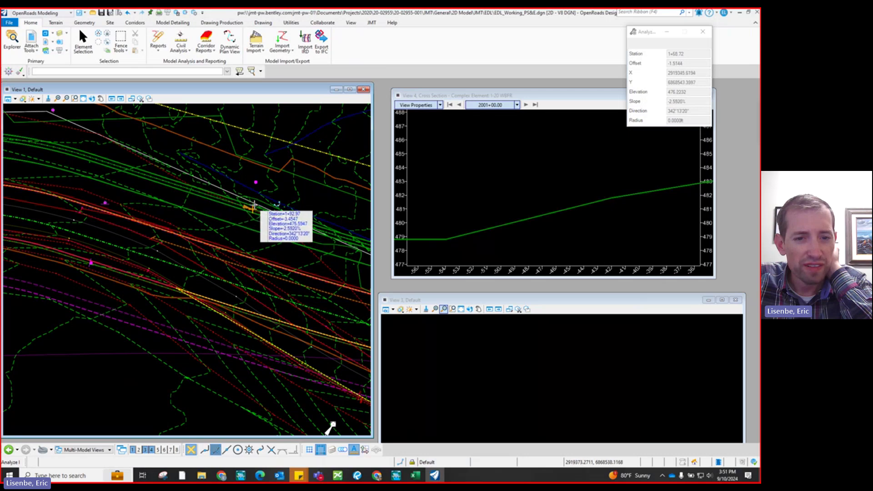
left_click(278, 212)
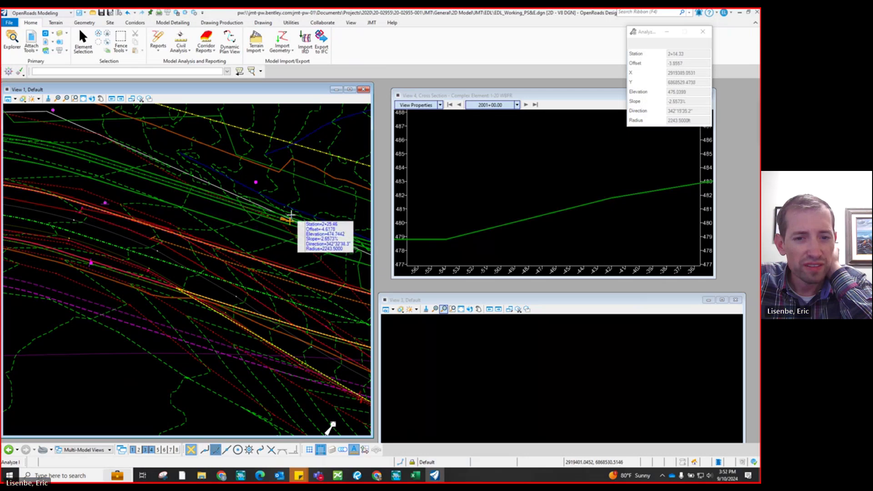
left_click(166, 183)
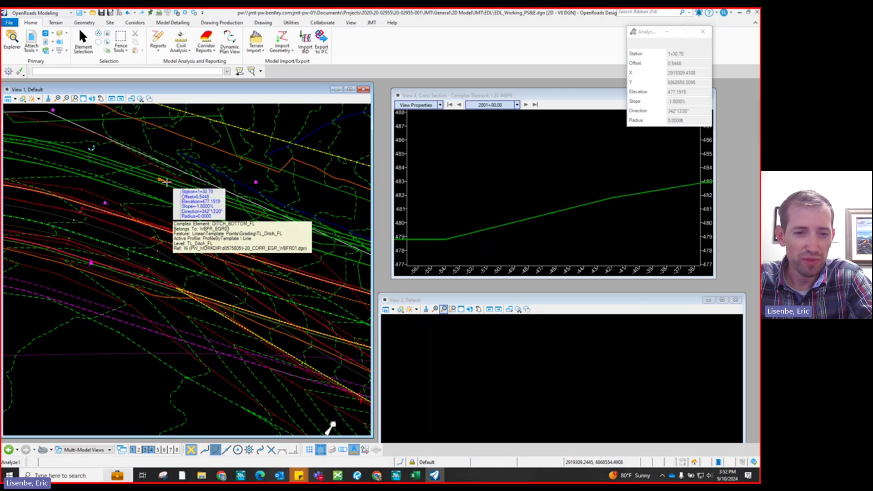
Step: Enter the second ditch row's station in D5 and flowline elevation 477.19 in E5
left_click(417, 476)
left_click(149, 167)
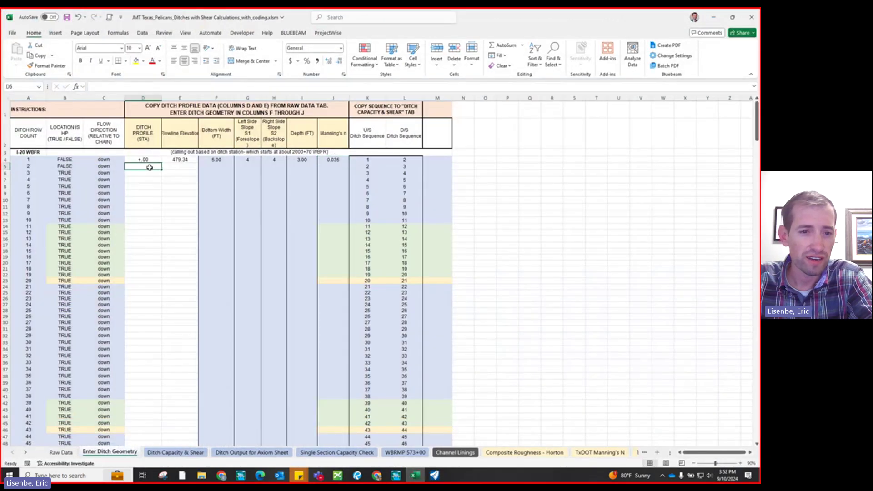
type("1+")
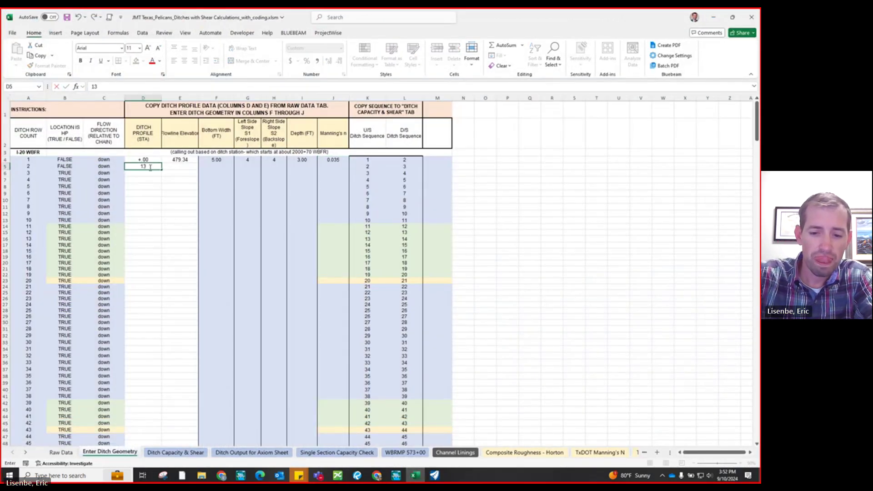
type("30.00")
key("Tab")
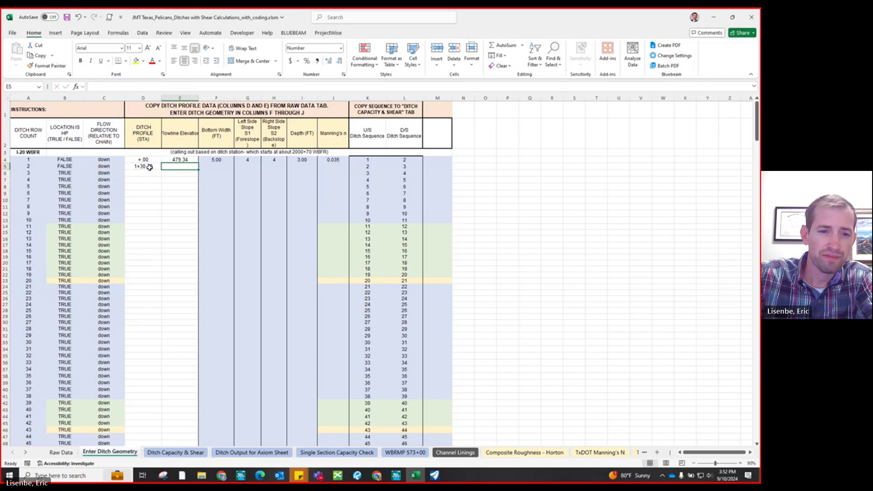
type("477")
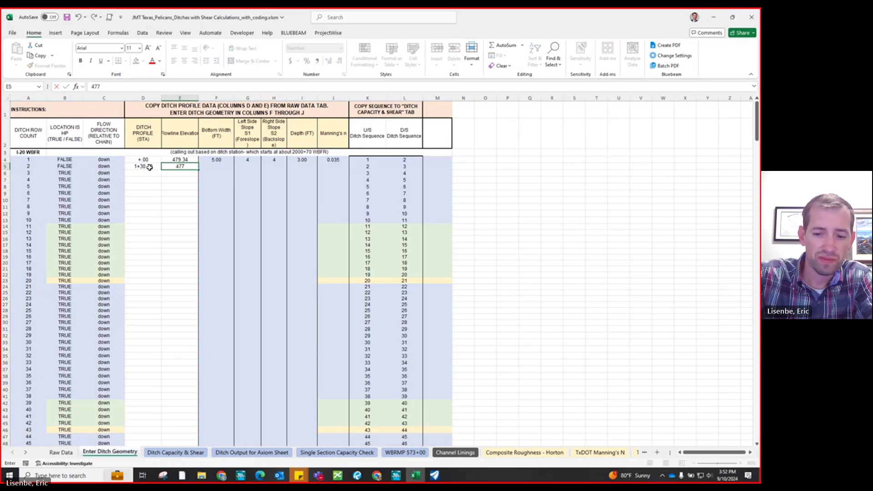
type(".19")
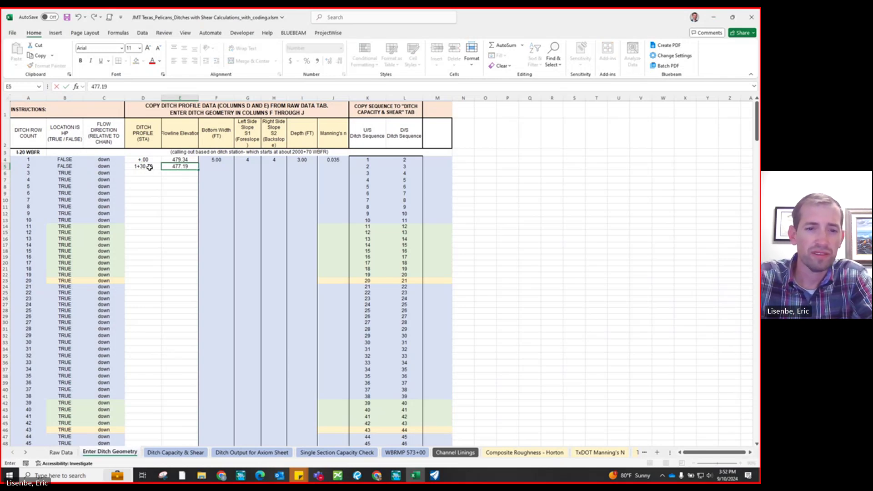
key("Return")
key("Up")
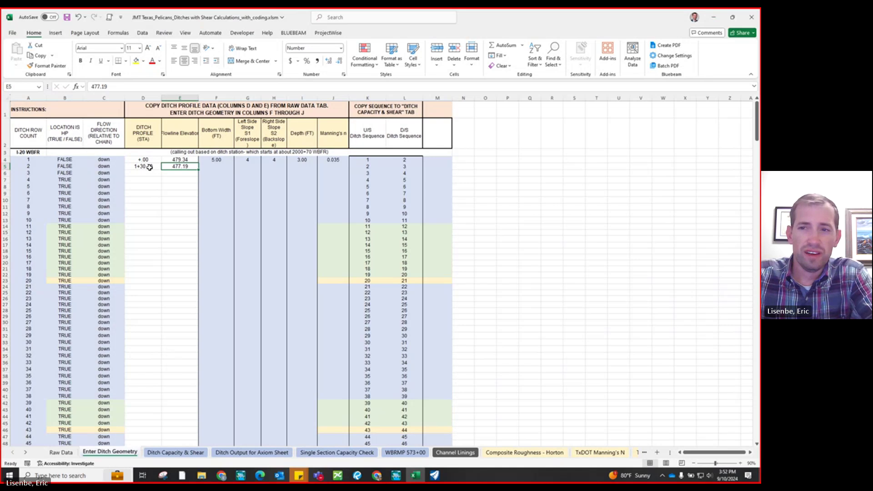
left_click(714, 21)
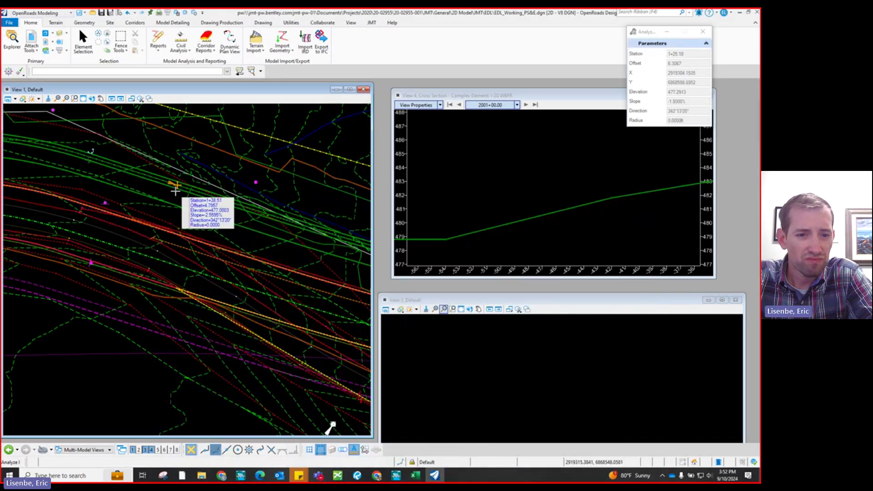
Step: Read the ditch flowline analysis at station 1+31.17, elevation 477.1833, slope -1.8000%
mouse_move(185, 189)
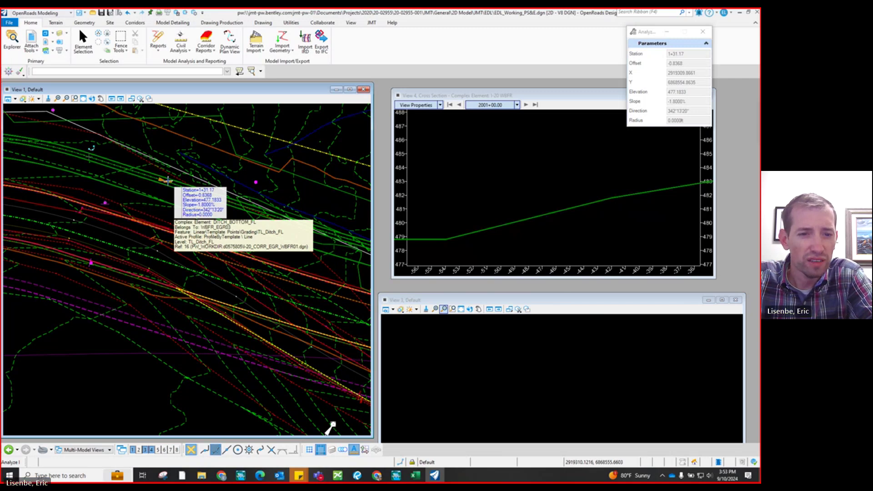
Step: Advance View 4 three stations to 2001+60.00 and zoom onto the flat ditch bottom
left_click(526, 106)
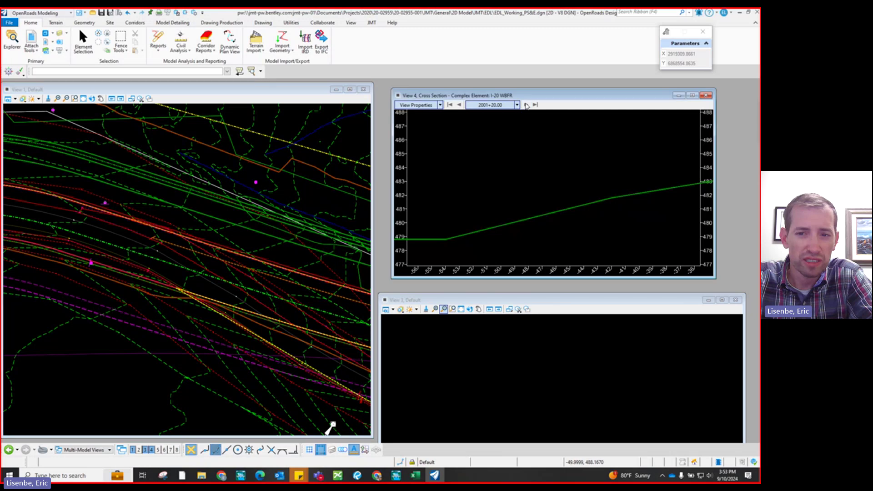
left_click(526, 105)
left_click(526, 105)
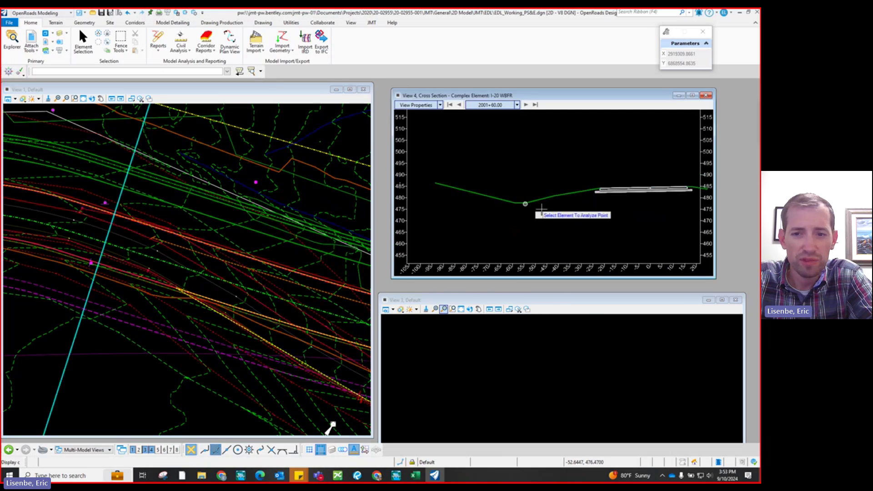
scroll(541, 208, "up", 4)
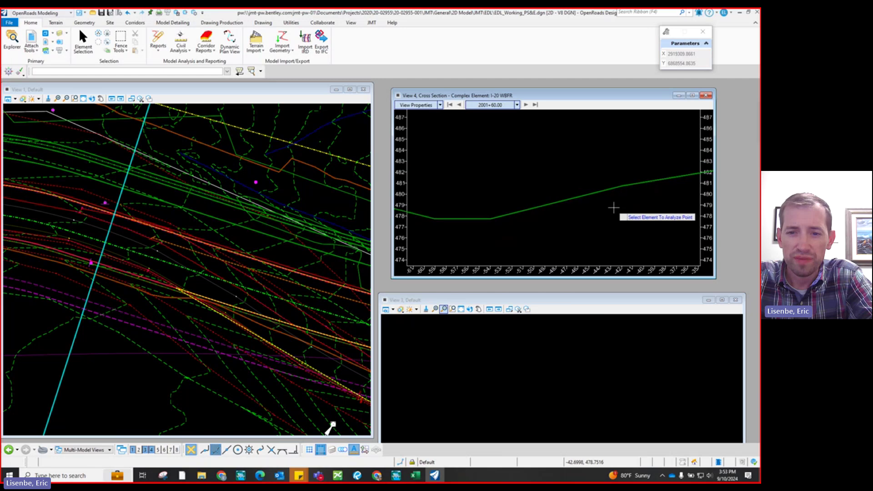
scroll(563, 209, "down", 1)
scroll(526, 214, "down", 1)
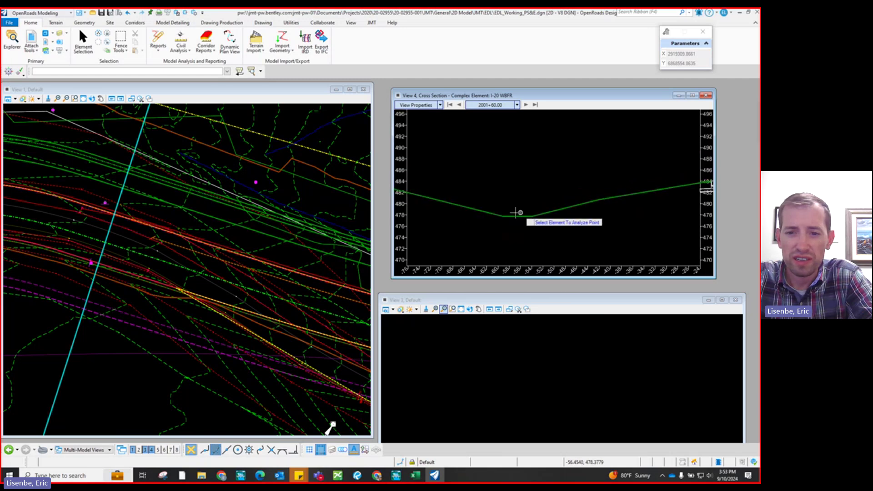
scroll(519, 212, "up", 1)
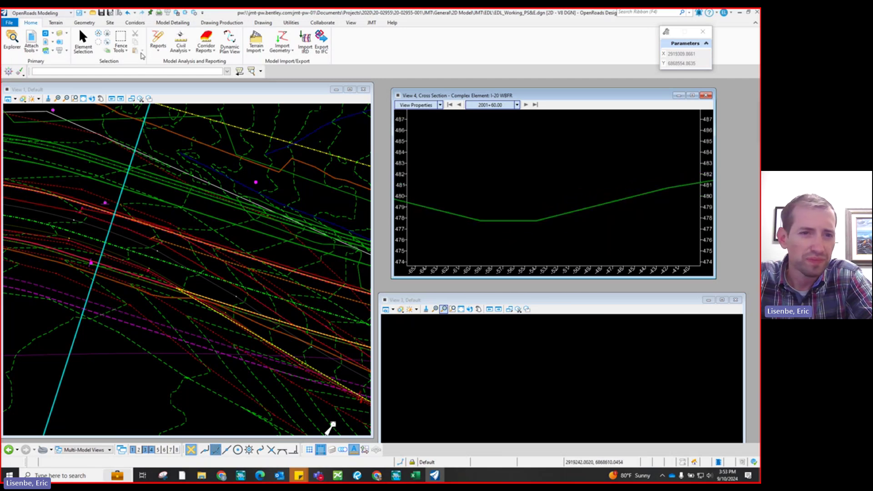
Step: Start a SmartLine from the ditch bottom vertex, cancel it, and return to Excel
left_click(263, 23)
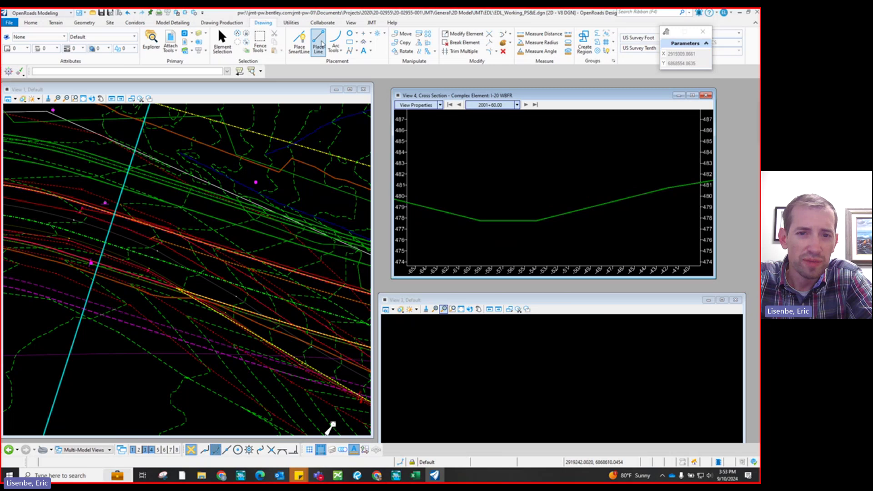
left_click(300, 41)
left_click(481, 220)
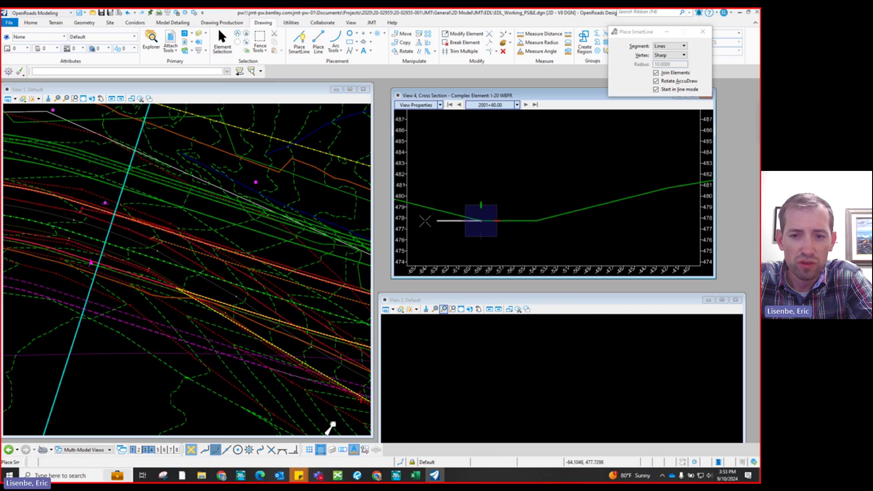
right_click(436, 204)
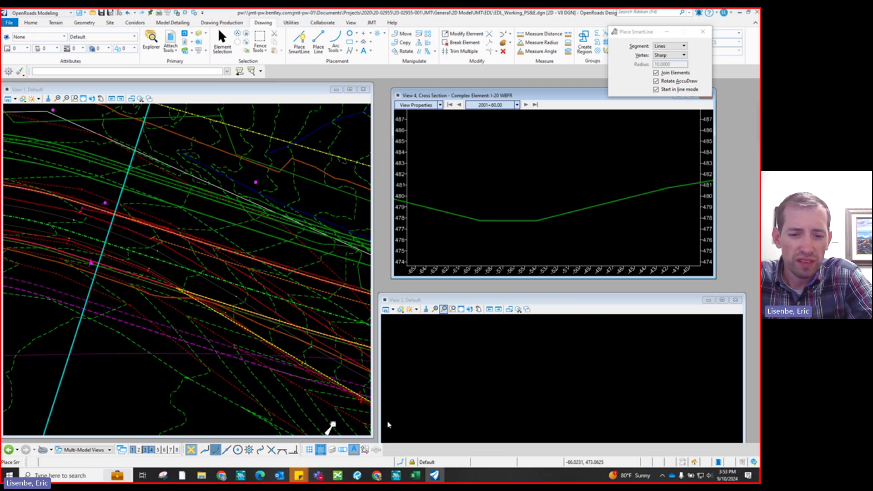
left_click(416, 476)
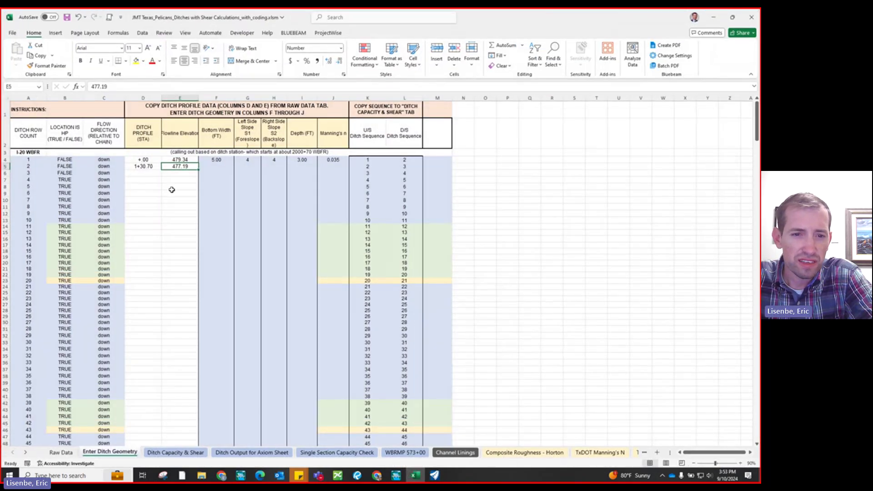
Step: Fill F5:J5 with 5, 4, 4, 3 and 0.035, then select D6 for the next station
left_click(219, 167)
type("5")
key("Tab")
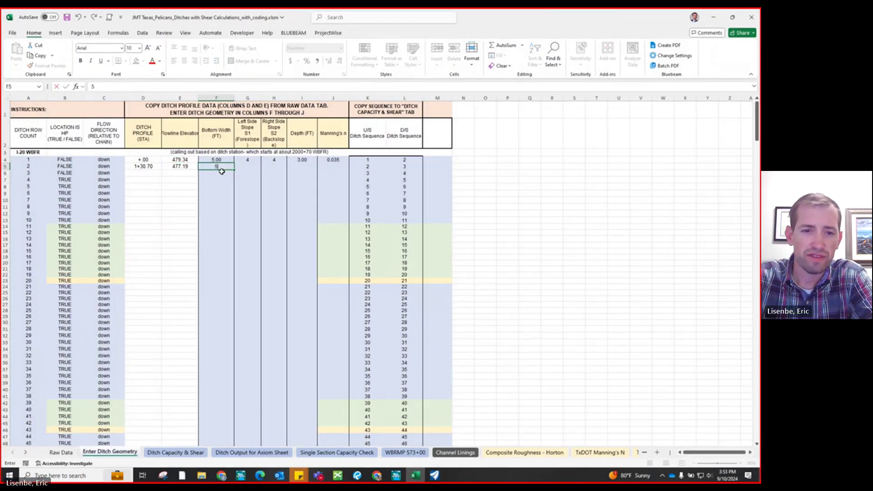
type("4")
key("Tab")
type("4")
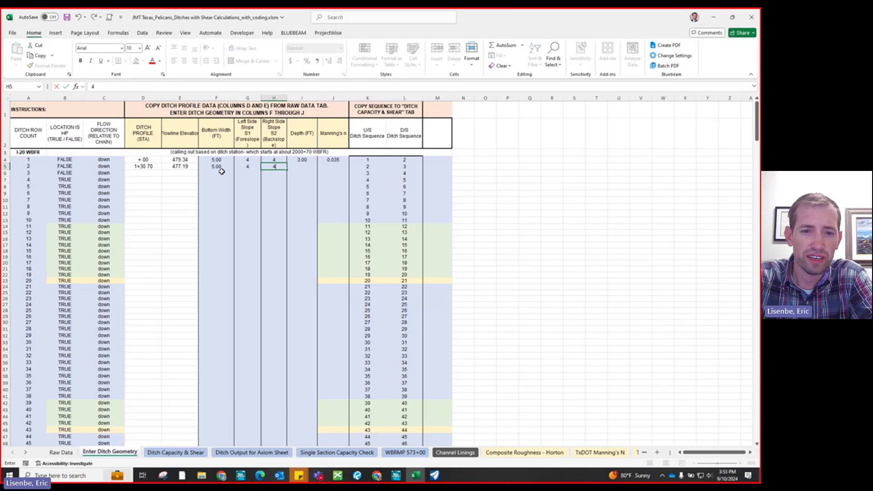
key("Tab")
type("3")
key("Tab")
type("0.0")
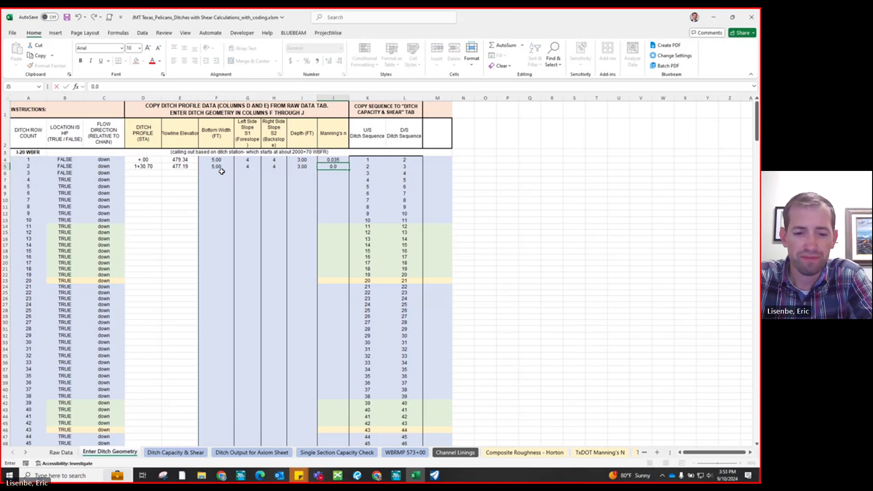
type("35")
key("Down")
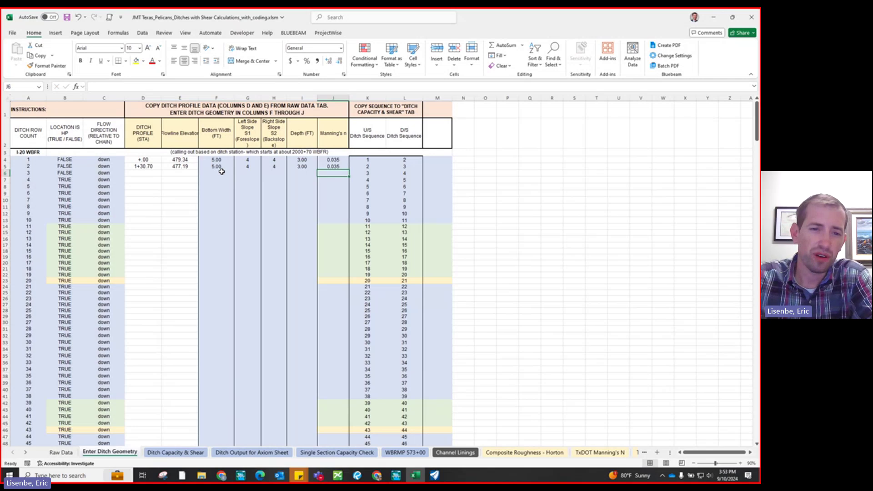
left_click(151, 174)
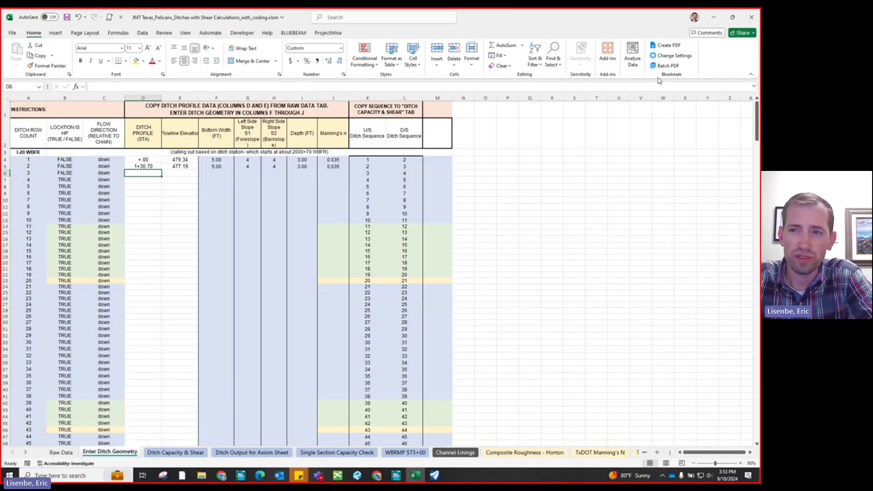
Step: Minimize Excel, zoom around the plan view, and start a new Analyze Point
left_click(716, 19)
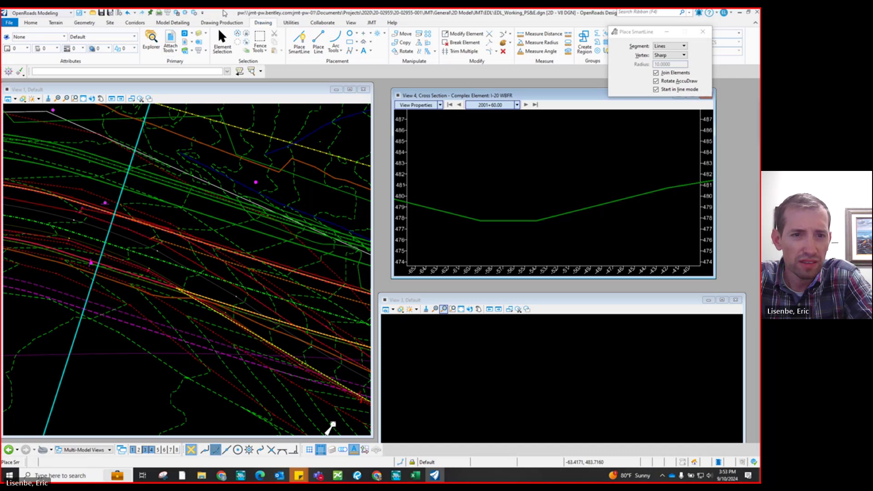
scroll(129, 196, "down", 3)
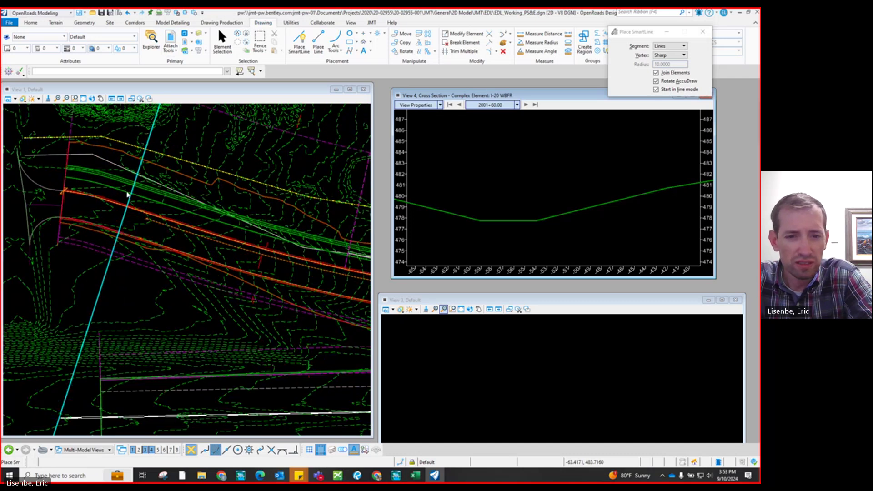
scroll(128, 194, "down", 2)
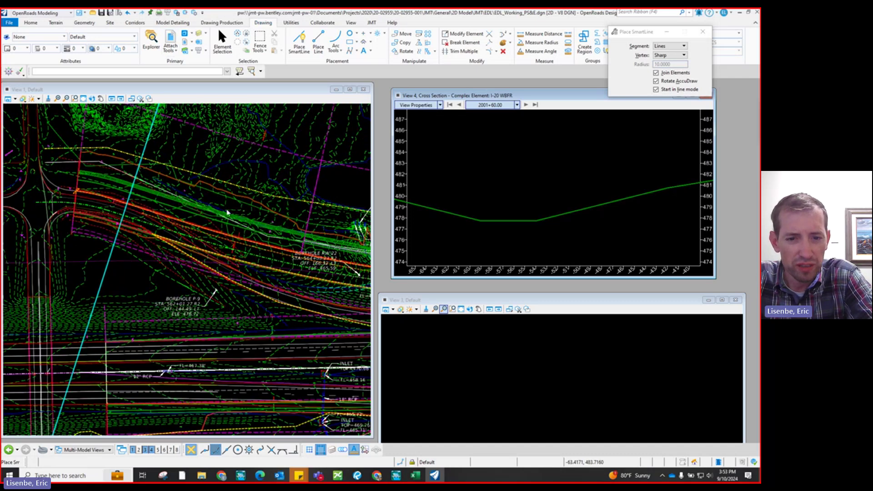
scroll(155, 230, "down", 1)
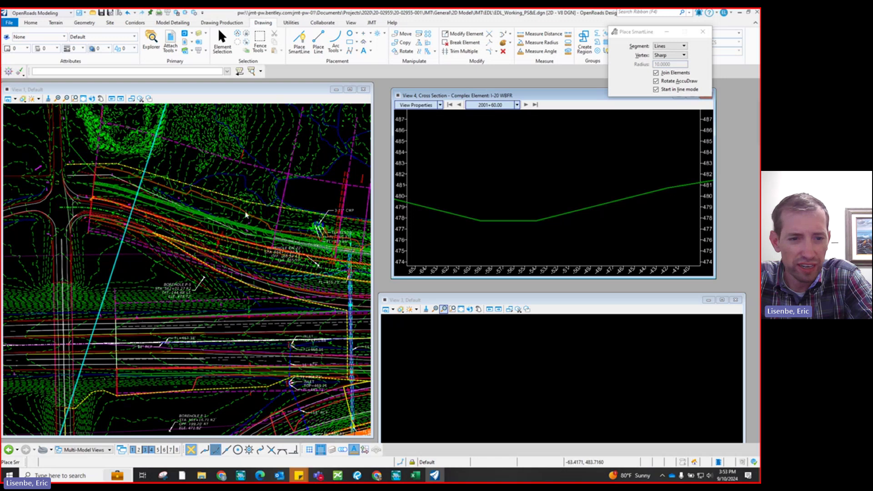
scroll(345, 243, "up", 1)
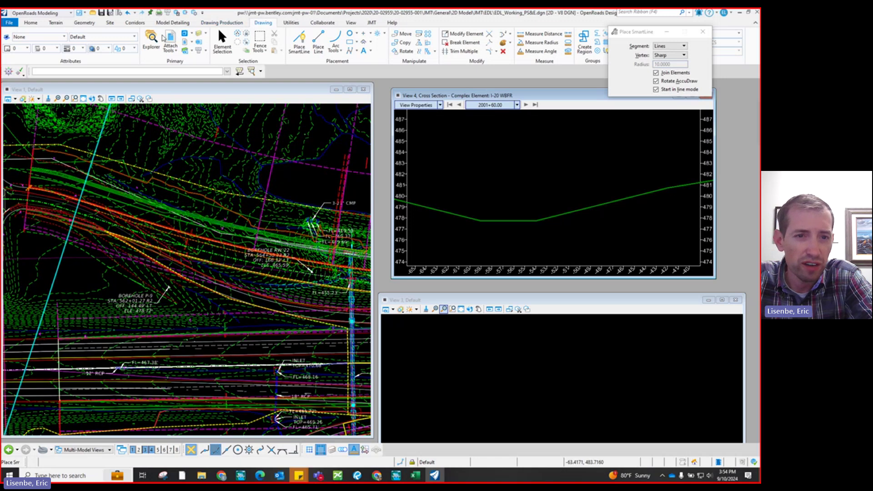
scroll(293, 41, "up", 7)
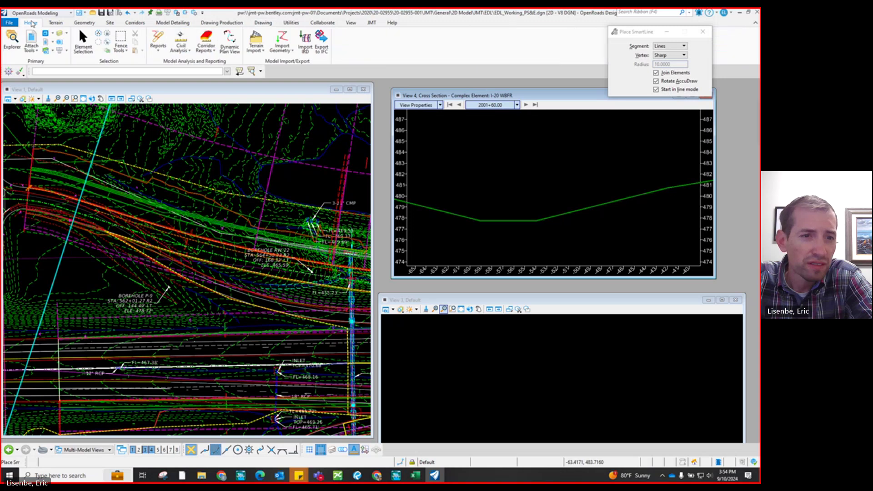
left_click(181, 40)
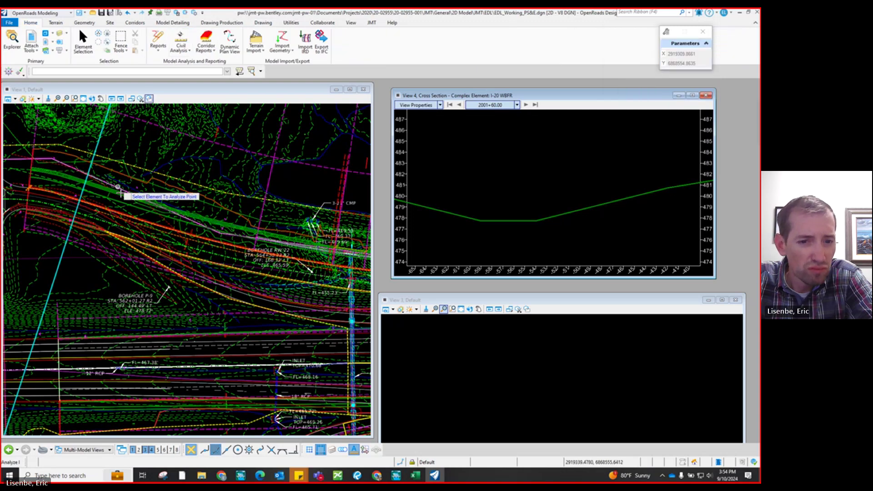
Step: Zoom in, select the ditch element, and lock the flowline readout at station 4+36.29
scroll(239, 230, "up", 3)
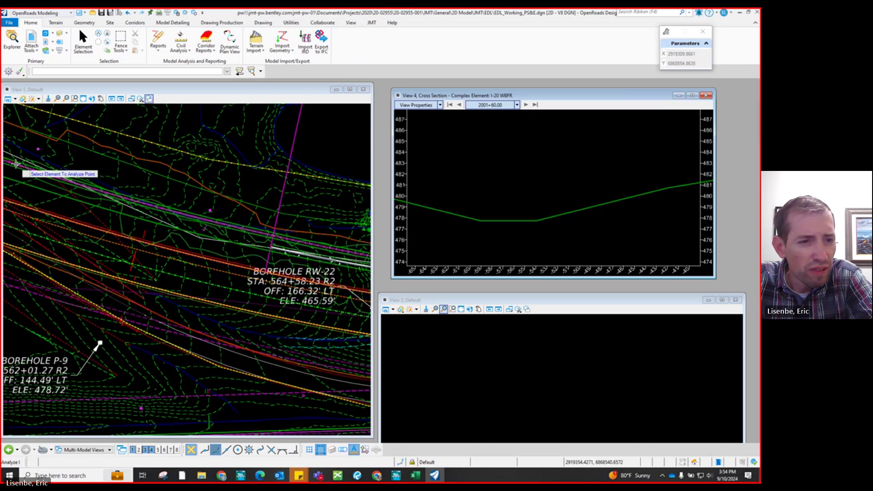
scroll(48, 175, "up", 2)
scroll(48, 176, "up", 2)
left_click(90, 187)
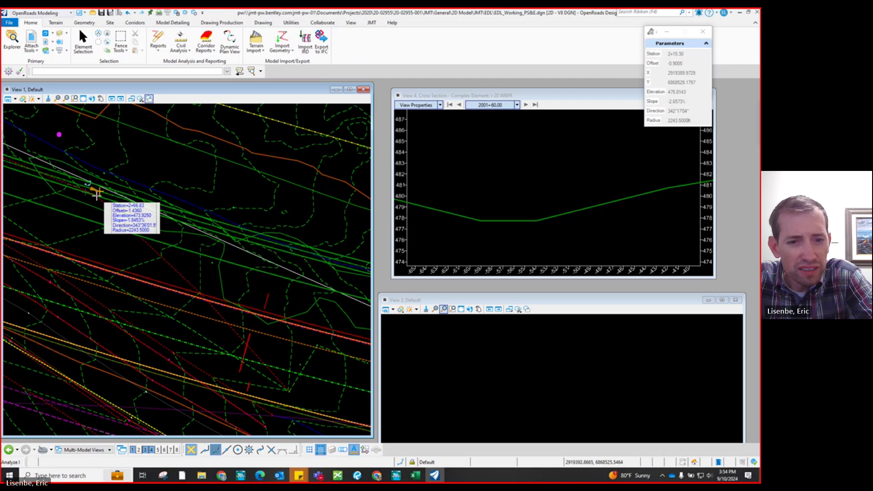
scroll(96, 194, "up", 1)
scroll(96, 194, "down", 3)
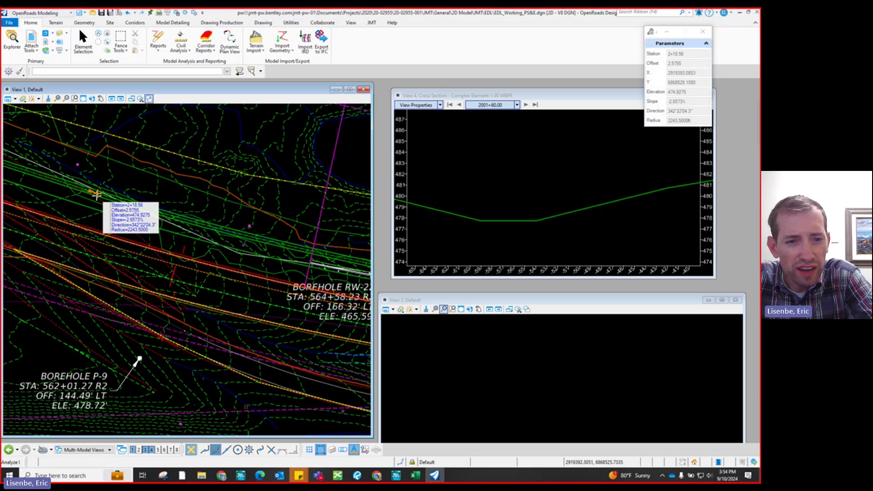
left_click(324, 248)
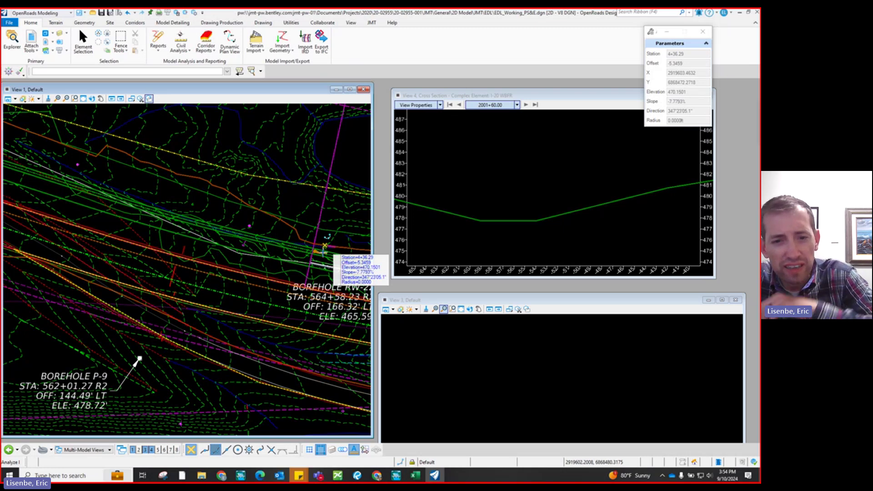
Step: Pick the ditch bottom flowline point at station 4+33.36, elevation 470.3775
scroll(320, 249, "up", 1)
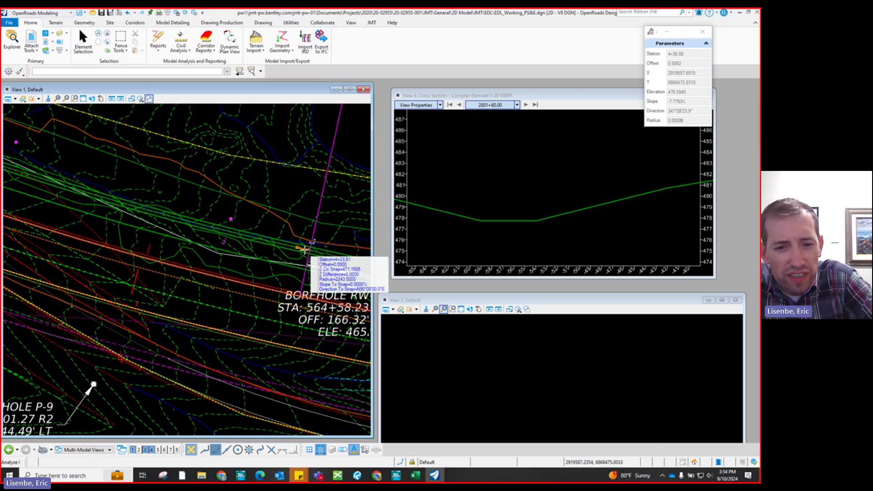
scroll(175, 221, "up", 2)
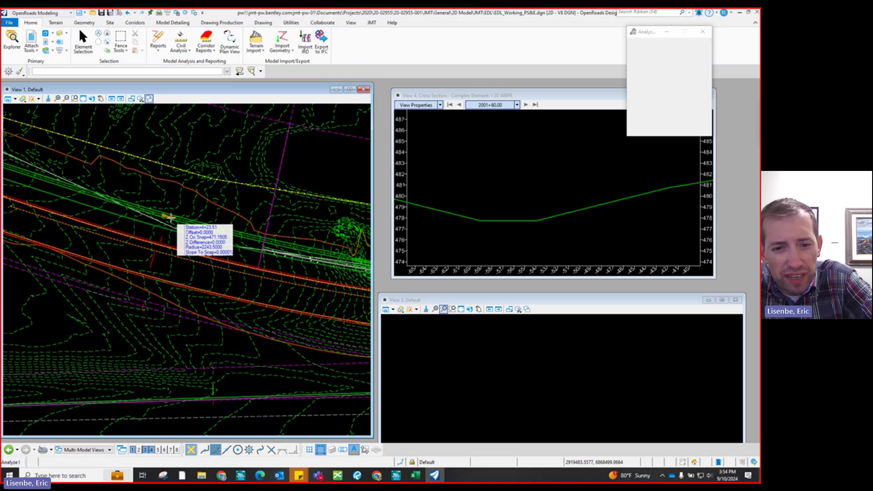
scroll(173, 220, "down", 3)
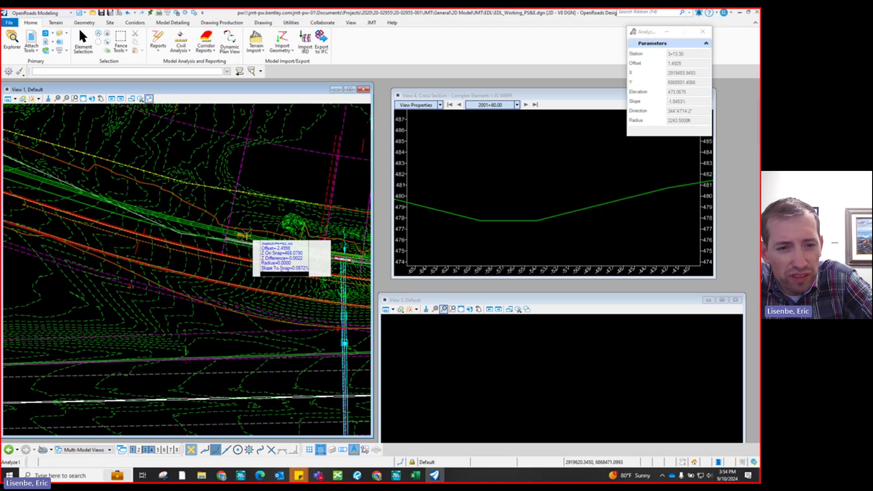
scroll(241, 234, "up", 2)
scroll(195, 226, "up", 2)
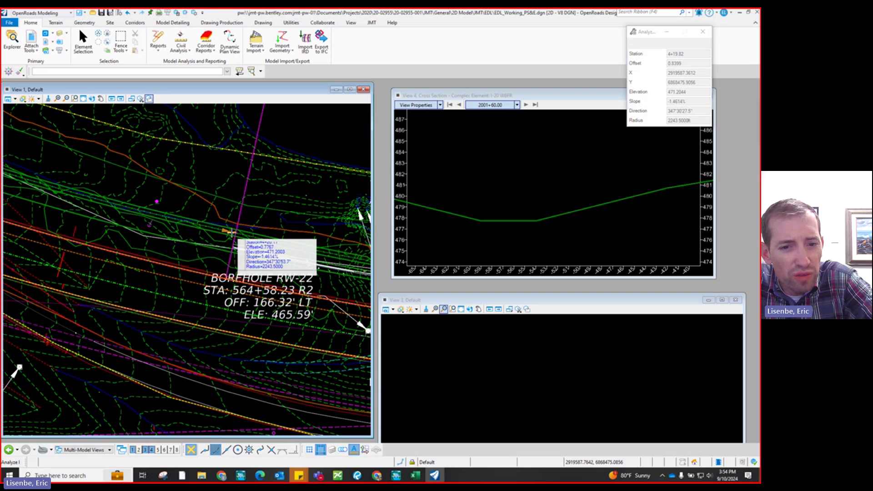
left_click(247, 235)
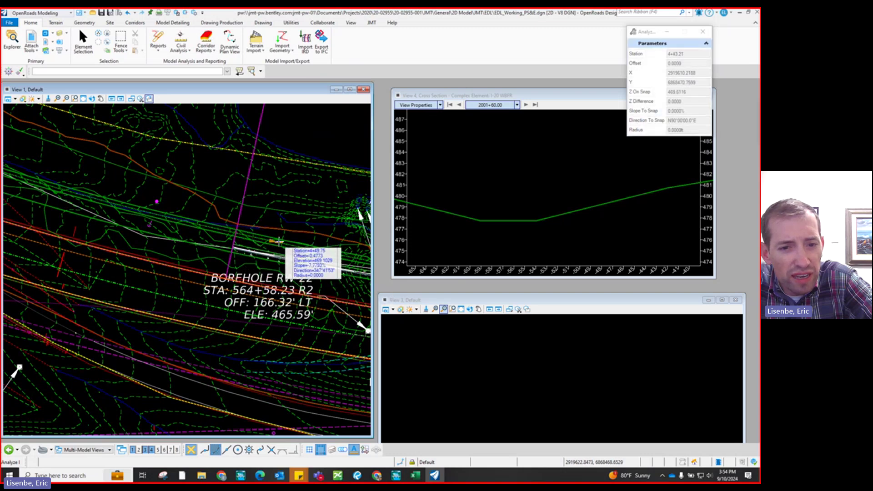
left_click(248, 235)
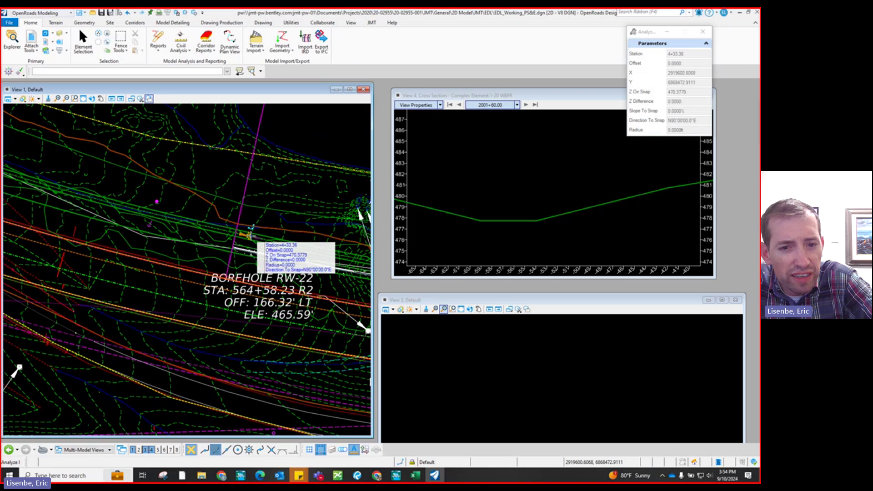
scroll(246, 235, "up", 4)
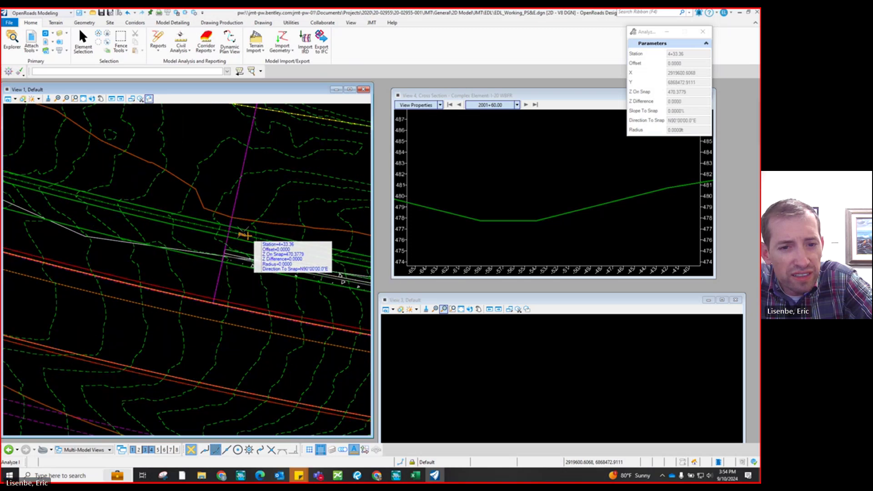
scroll(231, 233, "up", 1)
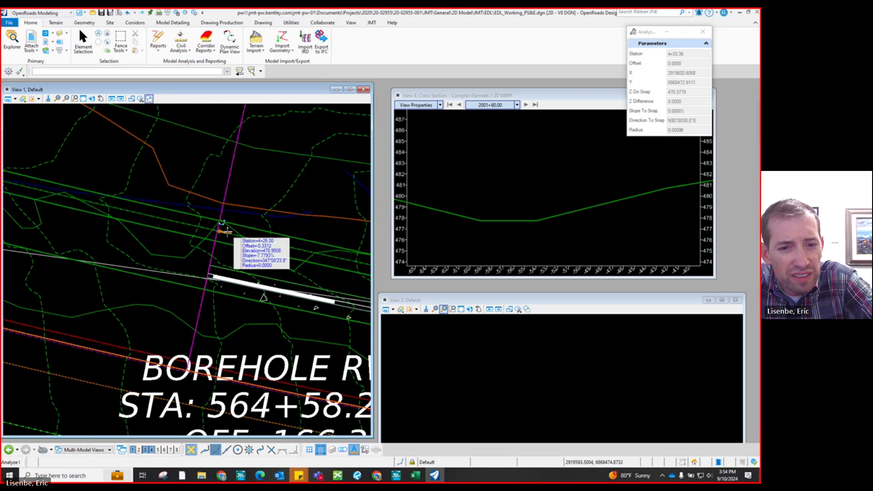
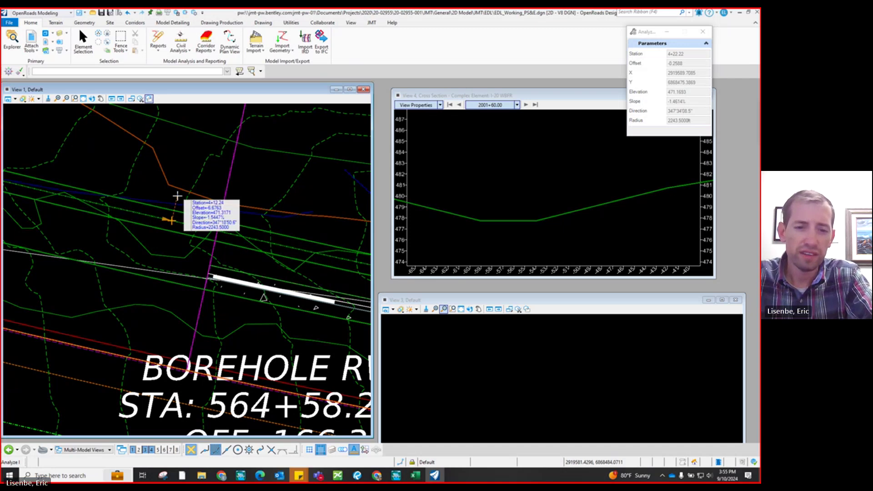
Step: Bring the Excel ditch geometry workbook to the front after reading the ditch point near 4+22
left_click(414, 476)
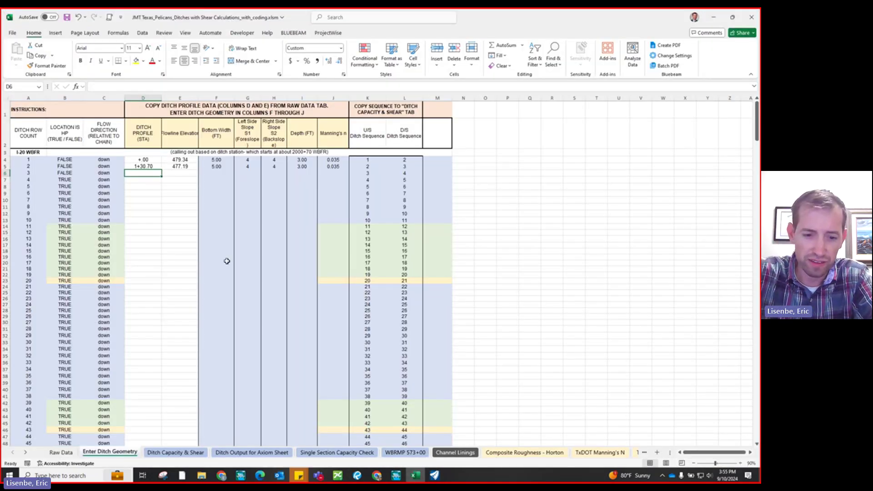
Step: Start a new row 6 with station 4+22.00 and flowline elevation 471.17
type("4")
type("11")
key("BackSpace")
key("BackSpace")
type("22")
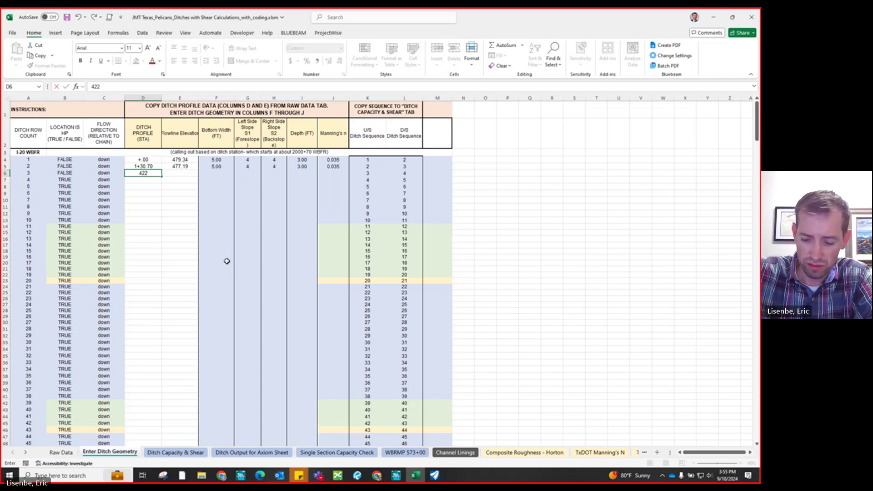
key("Tab")
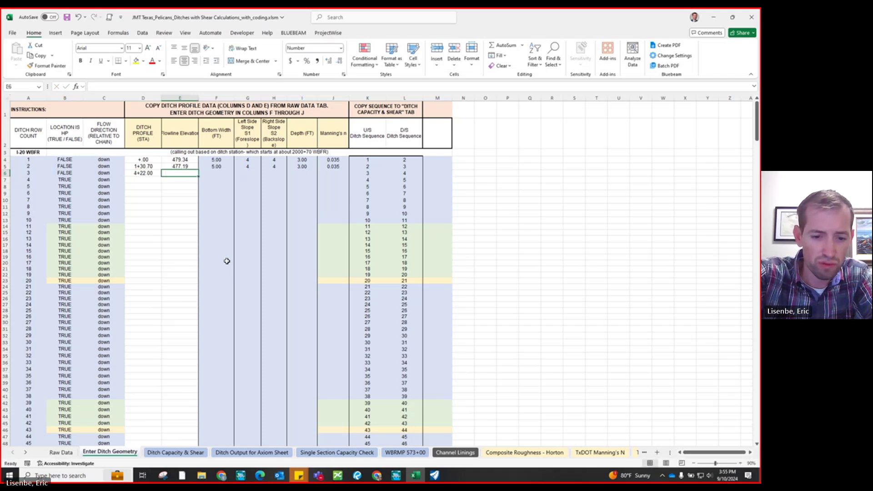
type("471.")
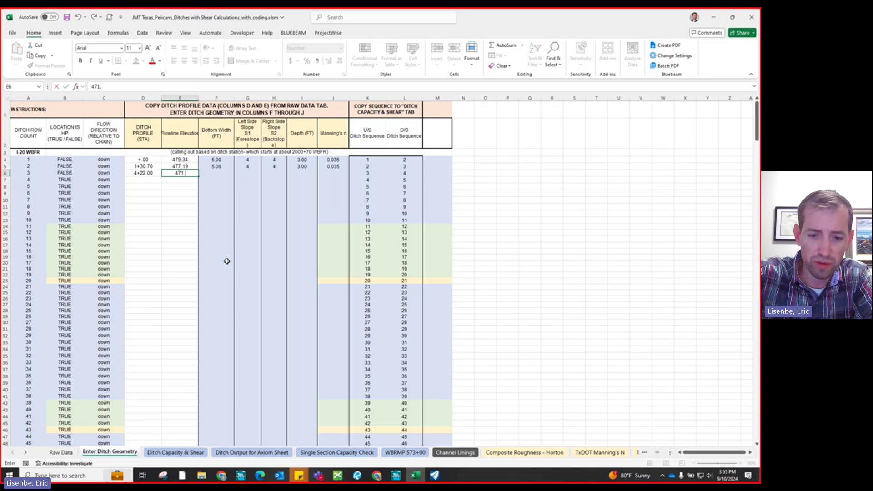
type("17")
key("Return")
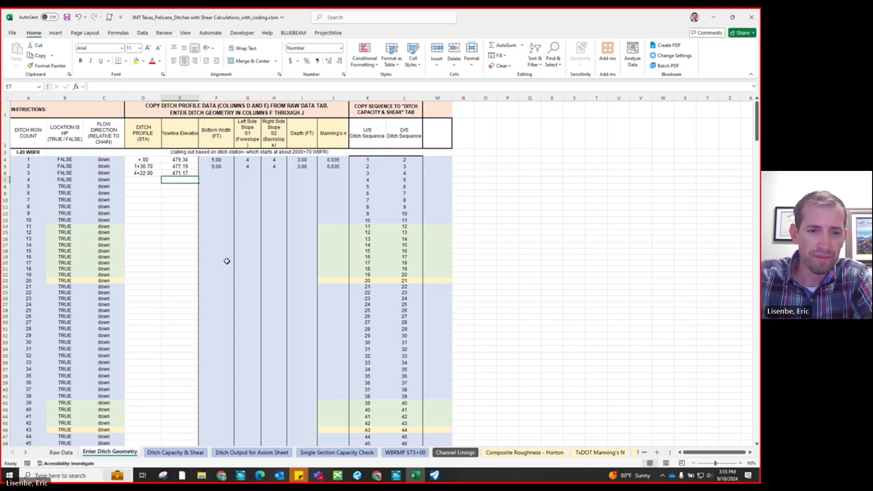
Step: Give row 6 a 5.00 bottom width, 4 and 4 side slopes, 3.00 depth and Manning's n 0.035
left_click(224, 175)
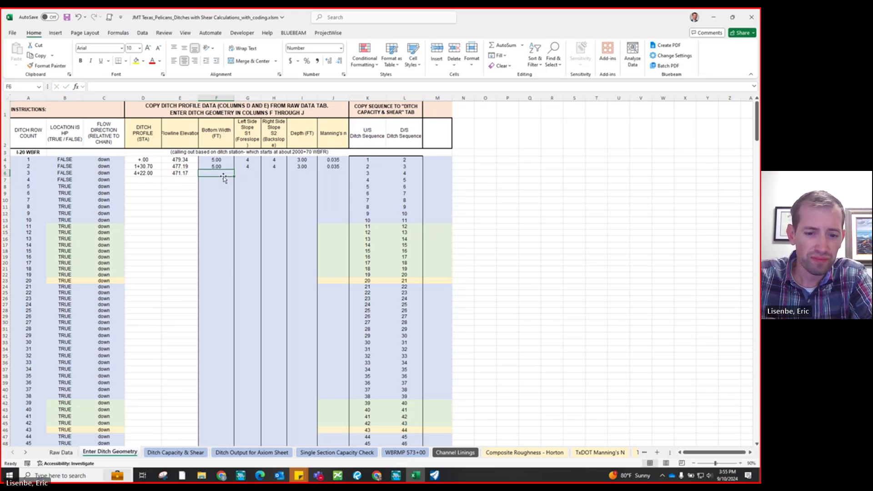
type("5")
key("Tab")
type("5")
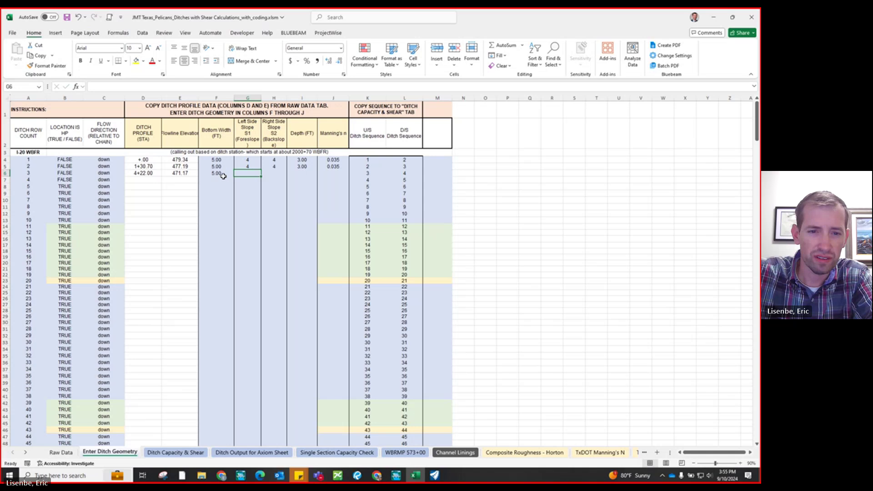
type("4")
key("Tab")
type("4")
key("Tab")
type("4")
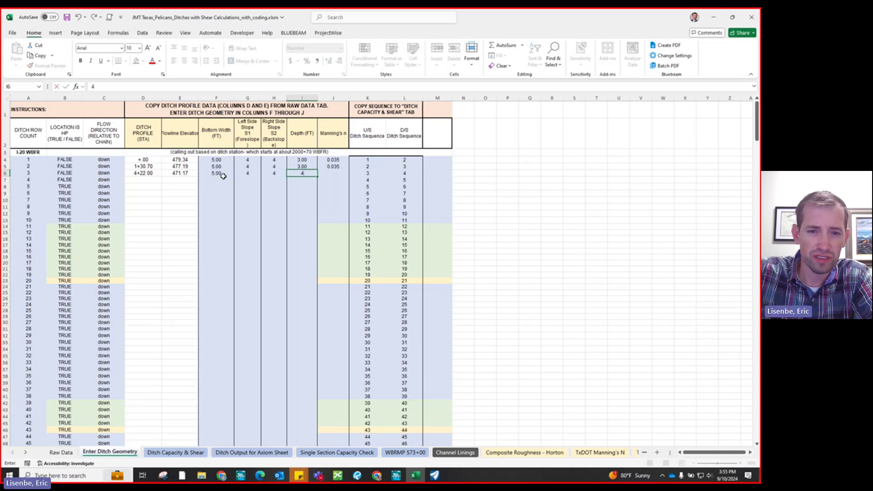
key("Tab")
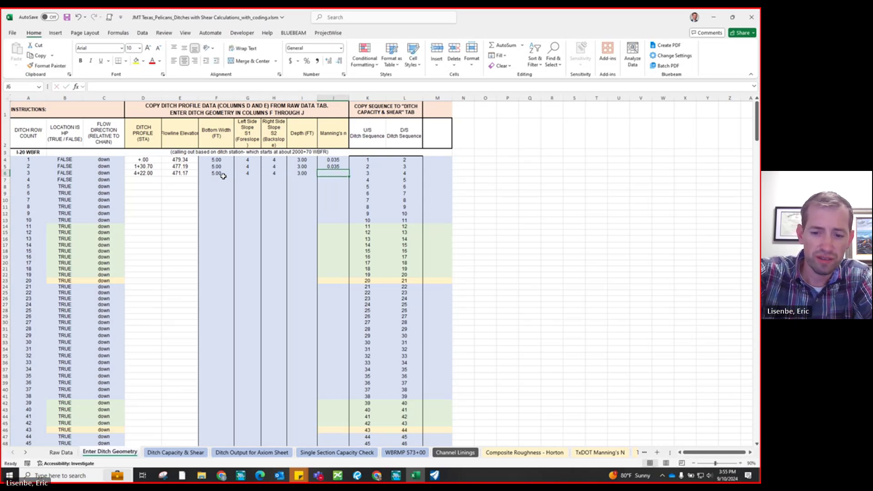
type("0.035")
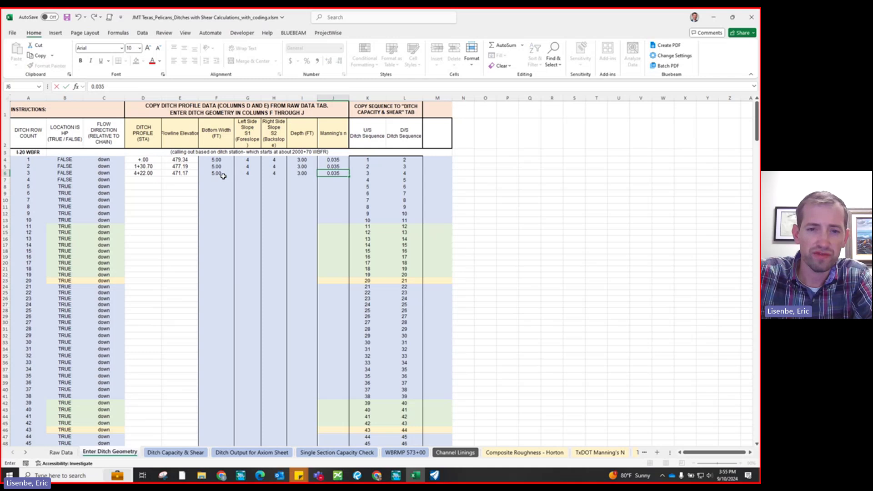
key("Return")
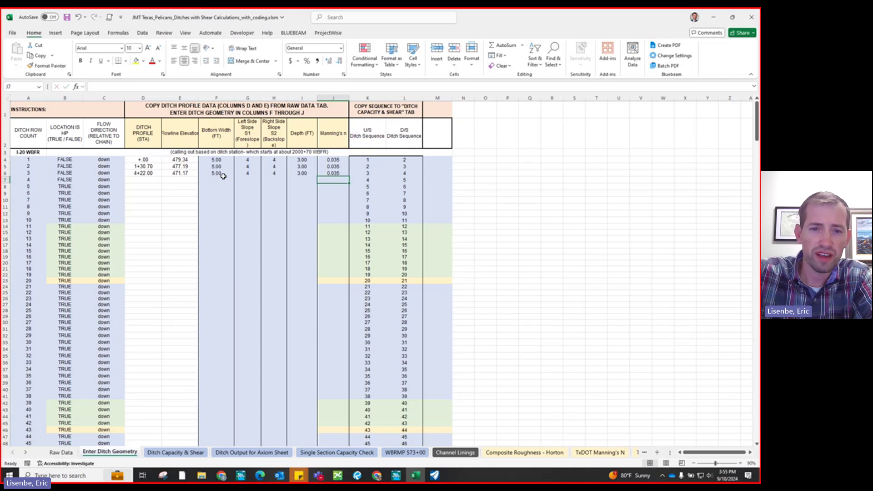
left_click(714, 20)
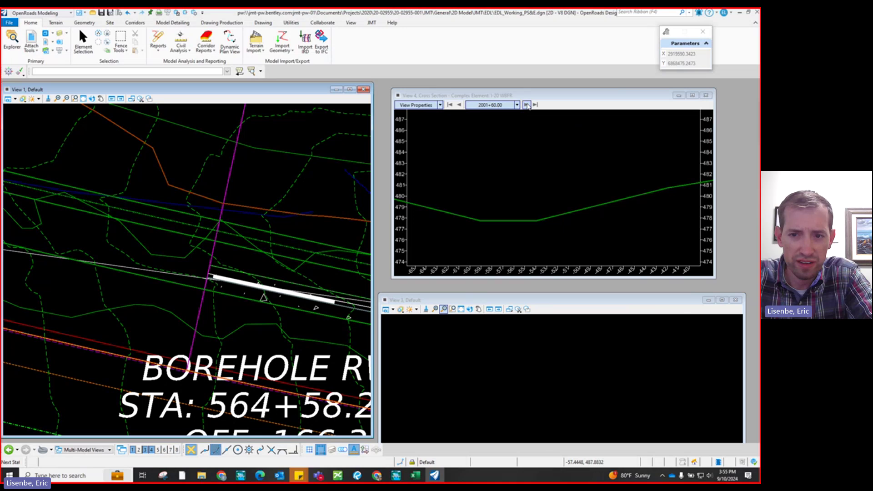
Step: Step the I-20 WBFR cross section forward to 2005+00.00, then back to 2004+80.00
left_click(526, 105)
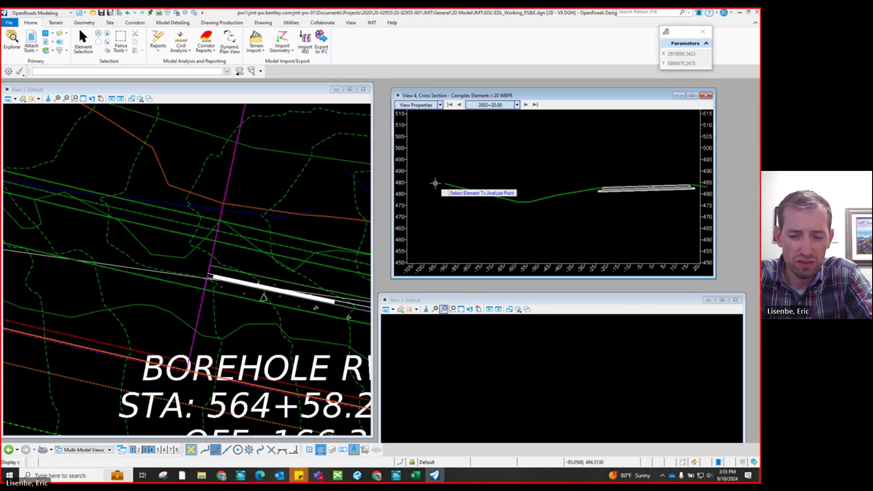
scroll(436, 183, "down", 1)
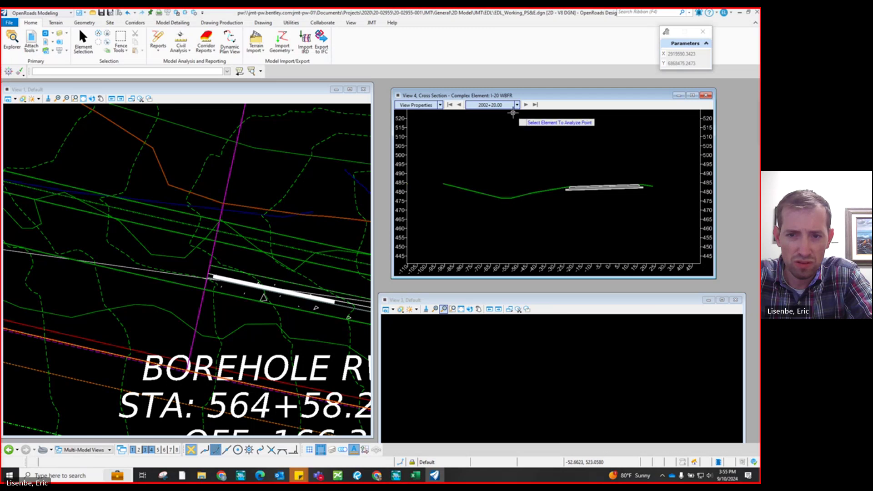
left_click(526, 105)
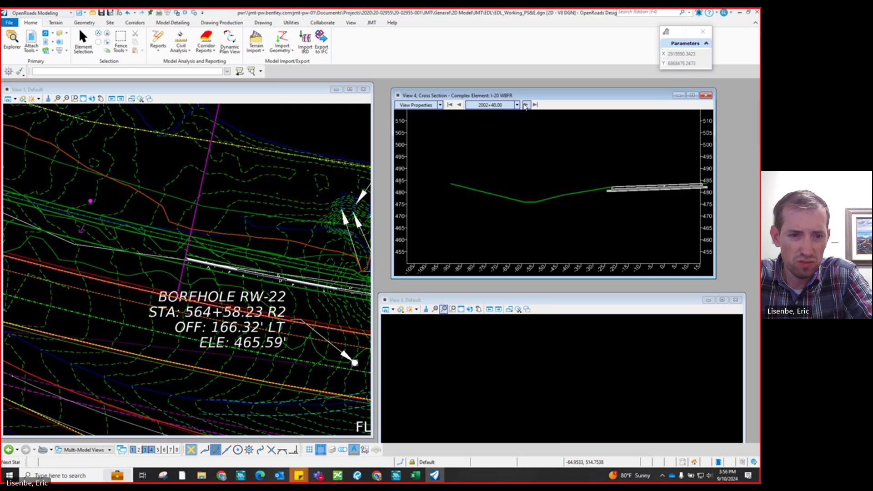
left_click(526, 105)
left_click(527, 105)
left_click(526, 104)
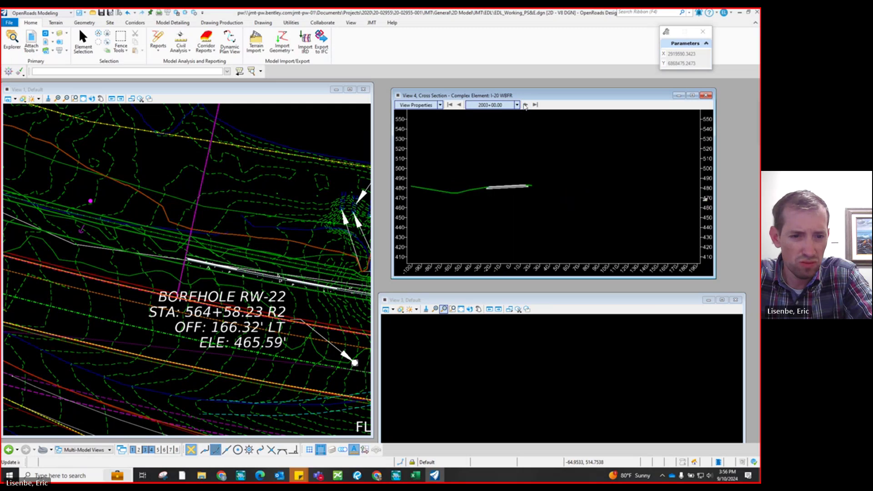
left_click(527, 105)
left_click(526, 105)
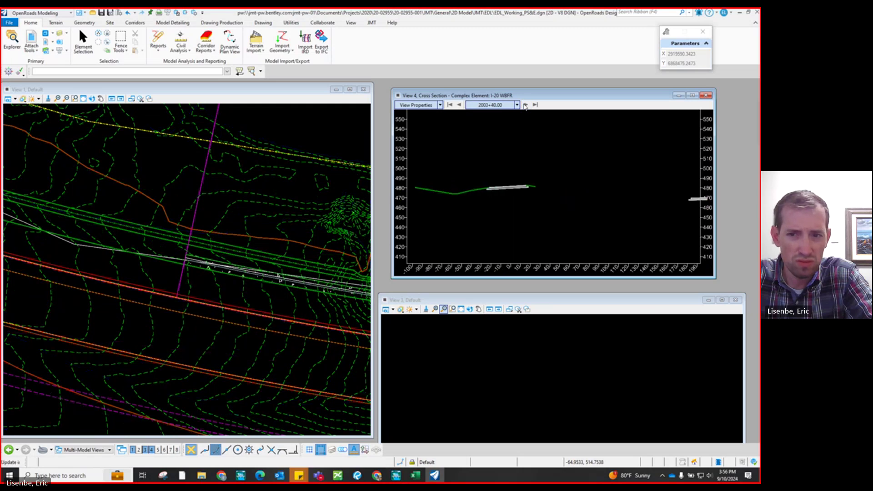
left_click(526, 105)
left_click(526, 104)
left_click(525, 105)
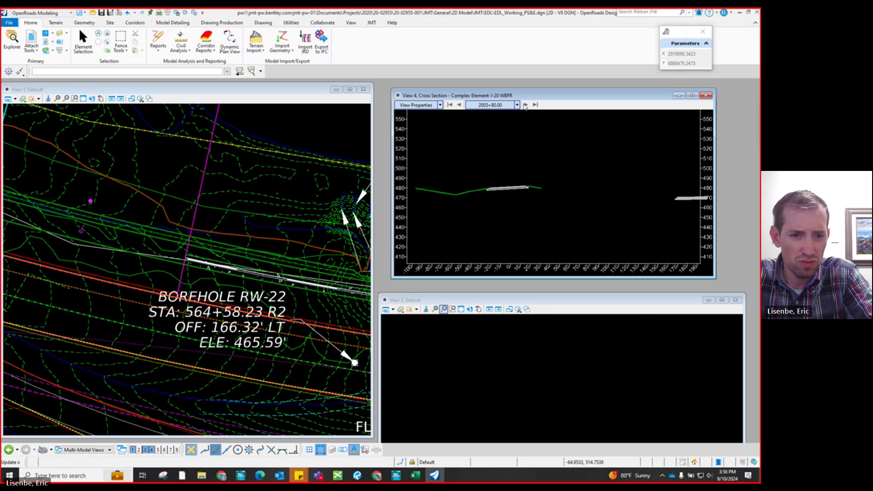
left_click(525, 105)
left_click(525, 104)
left_click(526, 104)
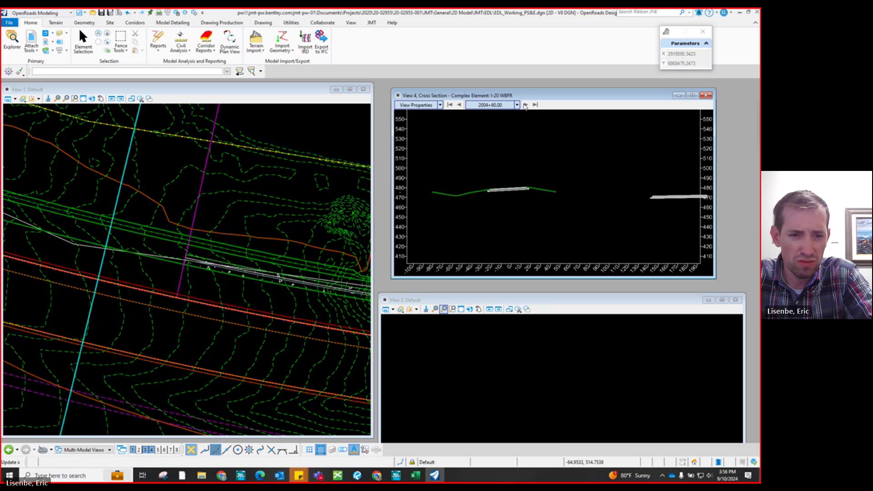
left_click(526, 104)
left_click(526, 104)
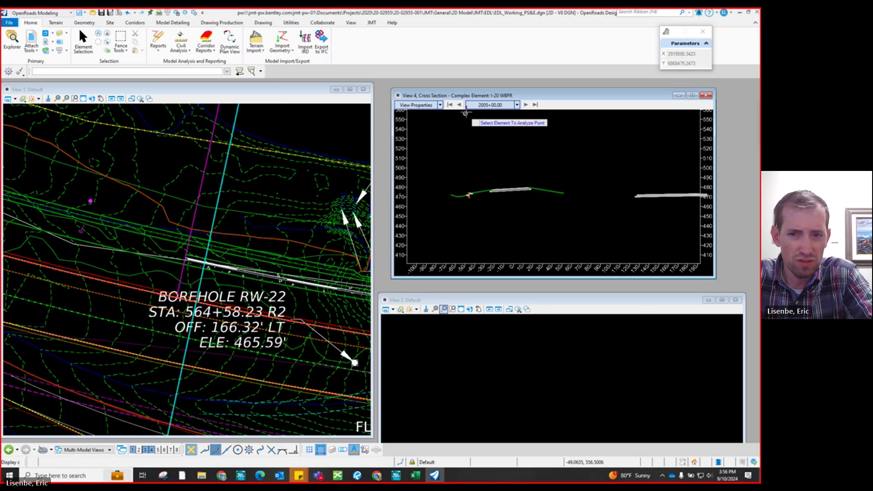
left_click(460, 105)
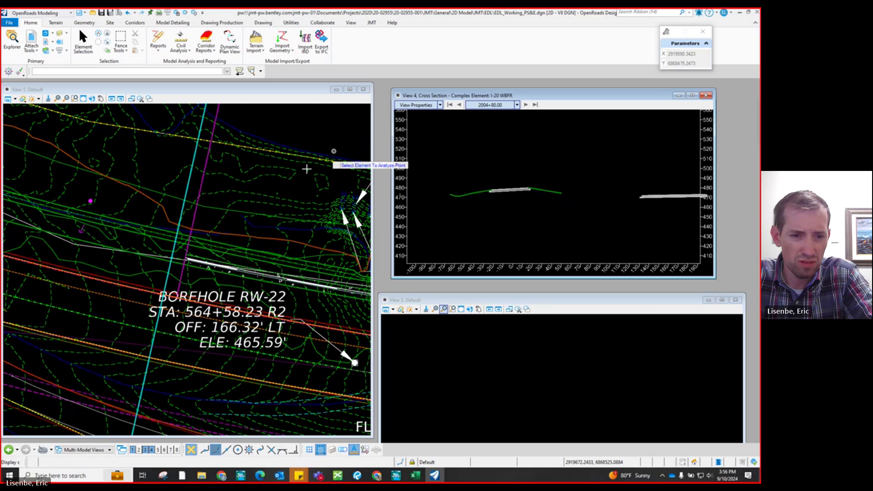
Step: Zoom the views around the 2004+80.00 cross section and switch to Element Selection
scroll(176, 242, "up", 4)
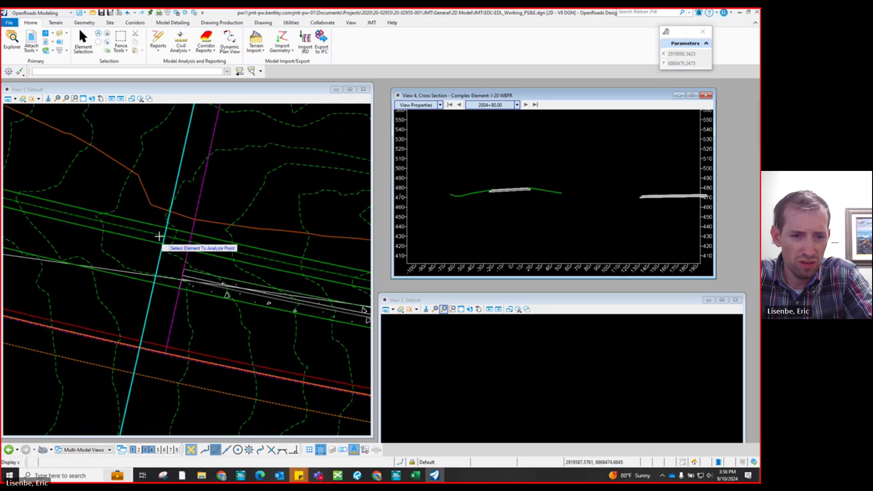
scroll(163, 234, "up", 3)
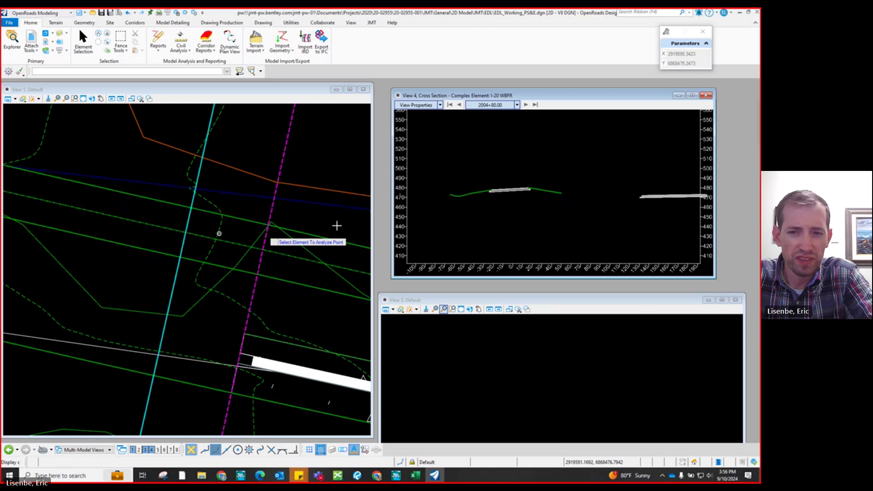
scroll(467, 192, "up", 2)
scroll(467, 193, "up", 4)
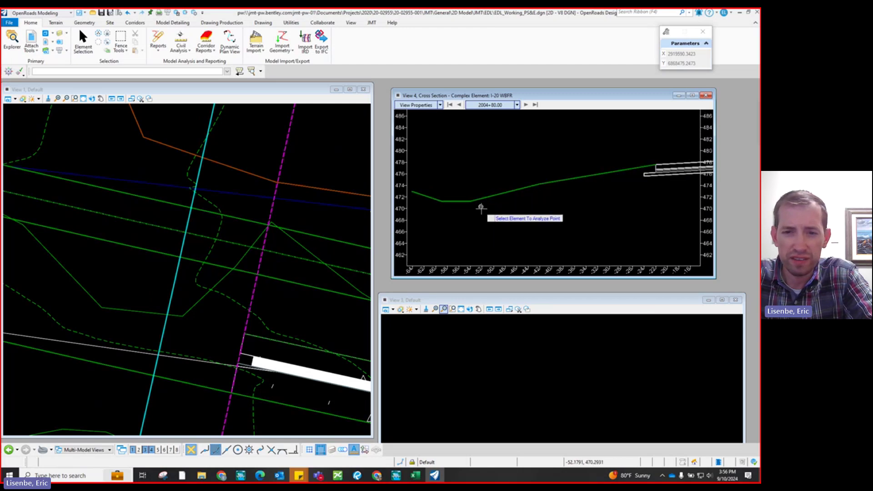
scroll(502, 215, "down", 3)
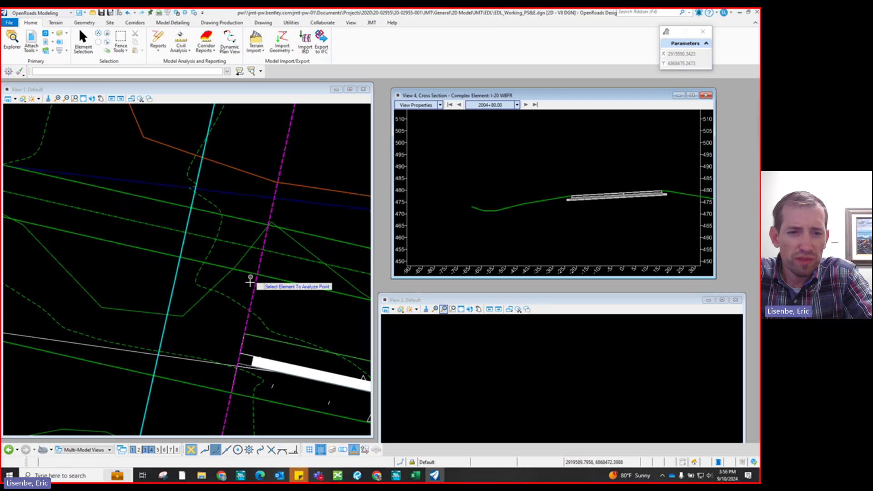
scroll(249, 284, "down", 2)
scroll(248, 286, "down", 3)
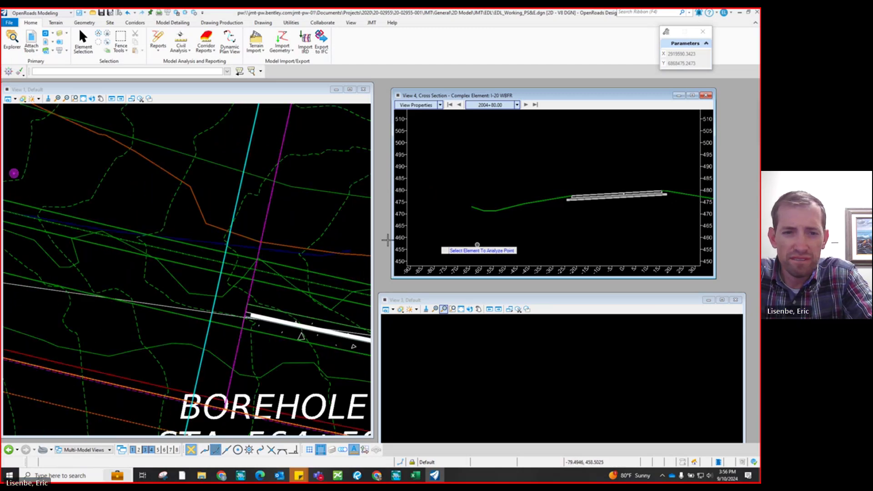
scroll(206, 252, "down", 1)
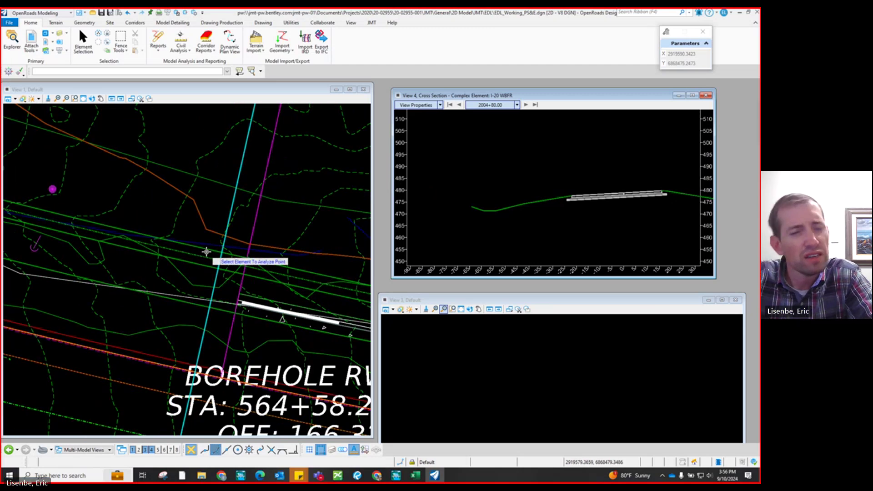
scroll(144, 260, "down", 1)
scroll(144, 260, "down", 1)
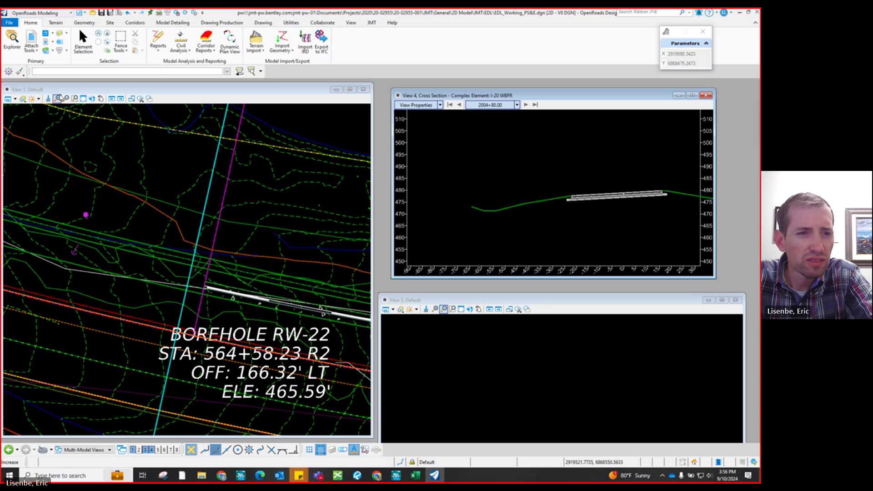
left_click(81, 31)
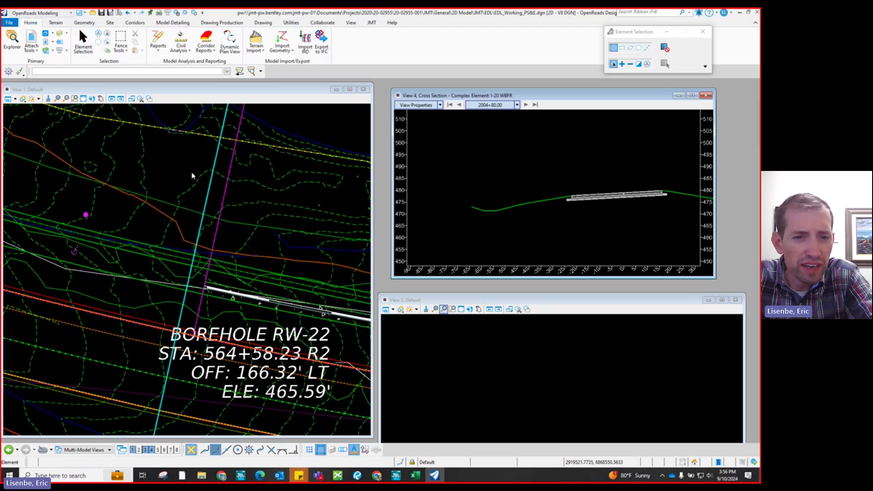
Step: Check contour info in plan view and zoom the cross section onto the ditch ground line, elevations 468–481
left_click(190, 190)
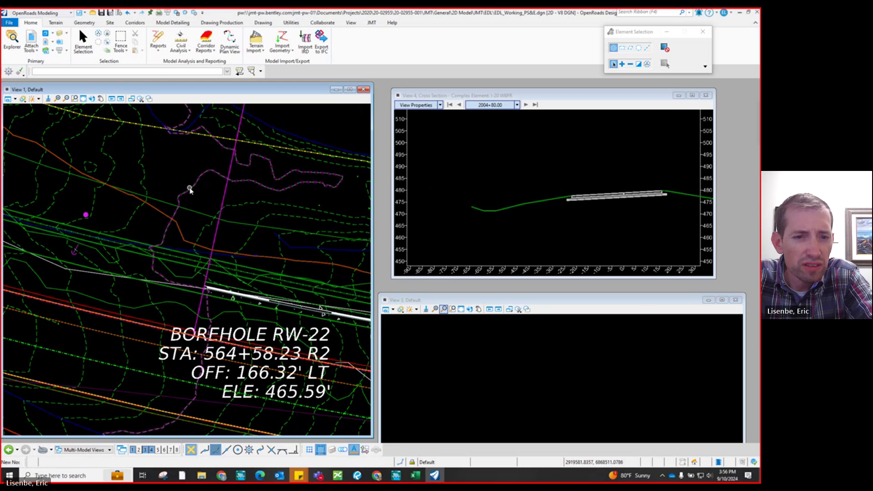
mouse_move(191, 190)
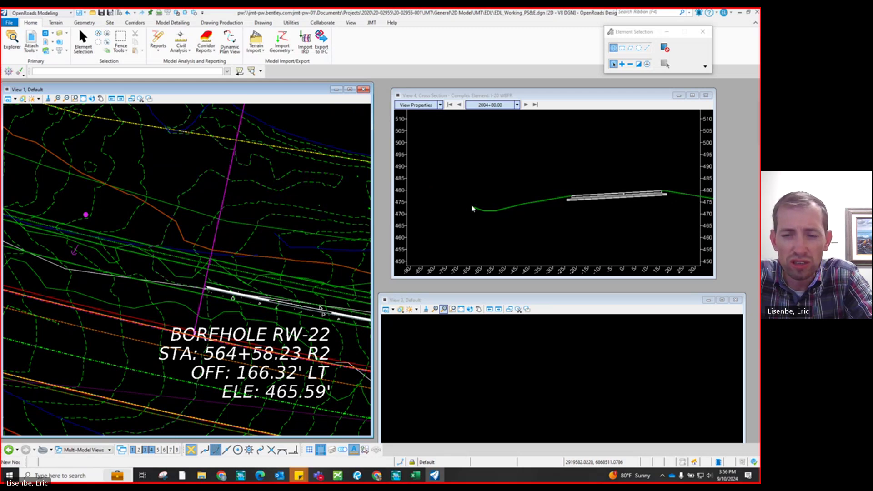
scroll(473, 208, "up", 2)
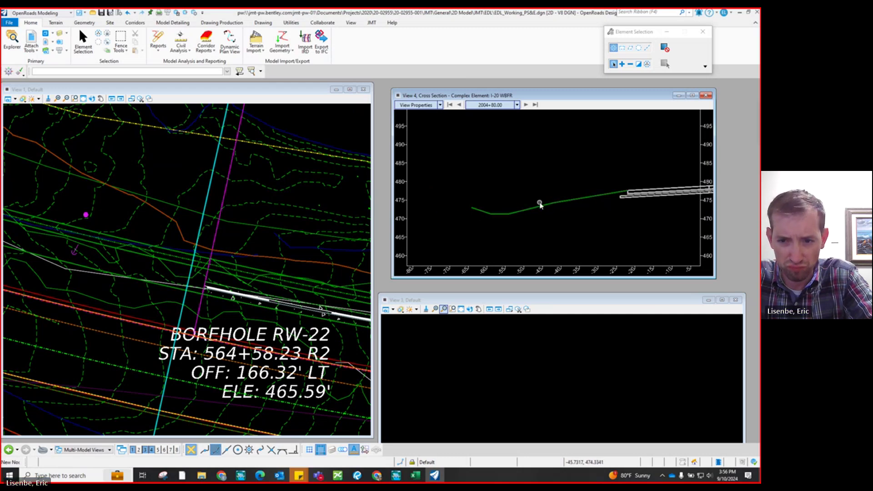
scroll(550, 205, "up", 2)
scroll(524, 218, "up", 2)
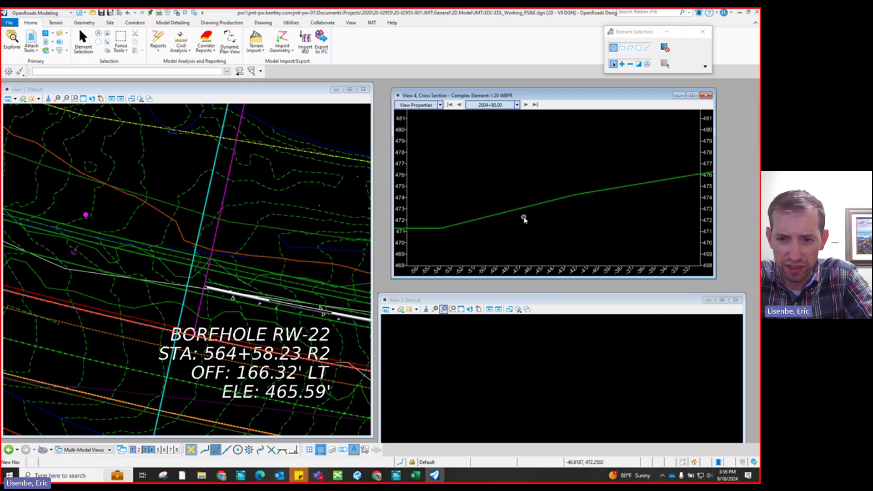
mouse_move(577, 195)
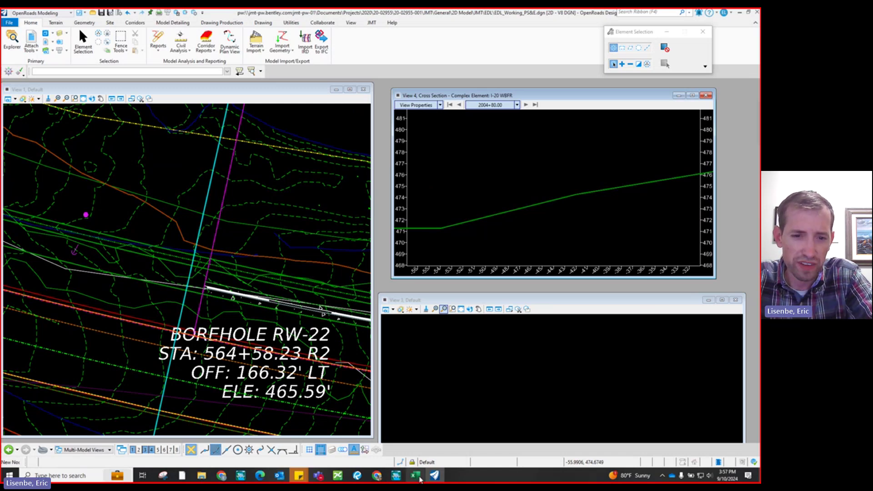
Step: Zoom the plan view out to show the 3-21" CMP culvert flow lines, then return to Excel
left_click(416, 476)
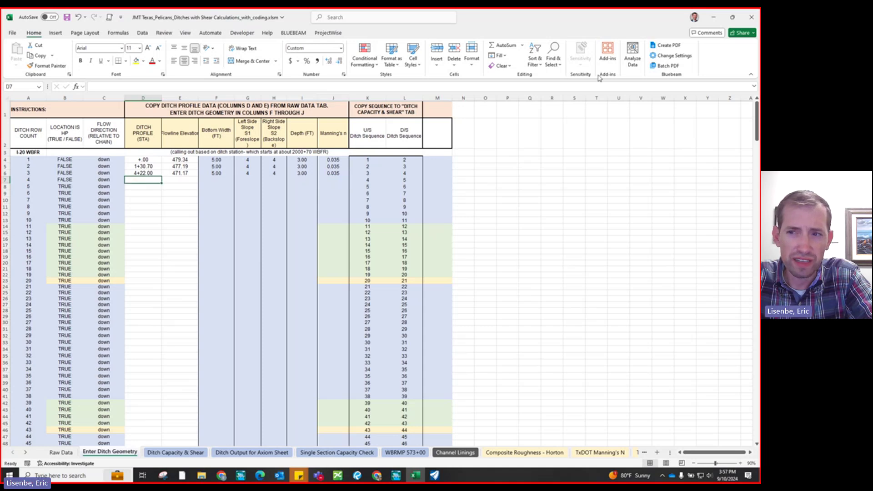
key("alt+Tab")
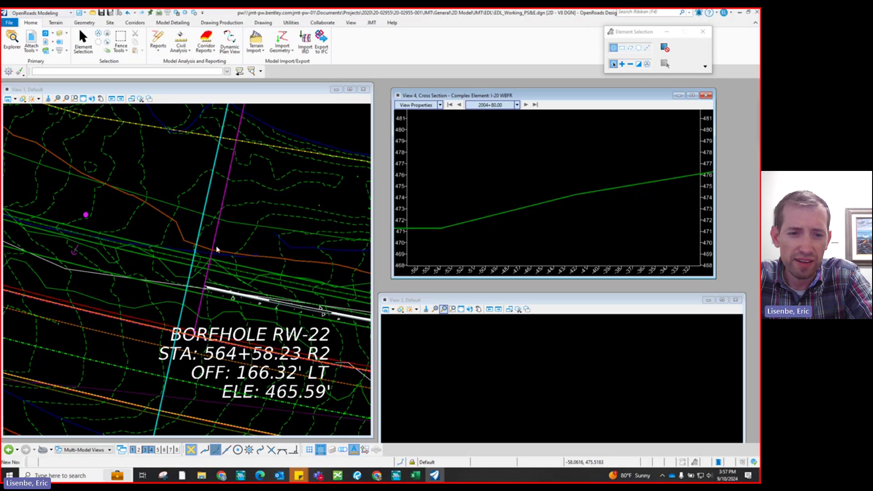
scroll(131, 226, "down", 3)
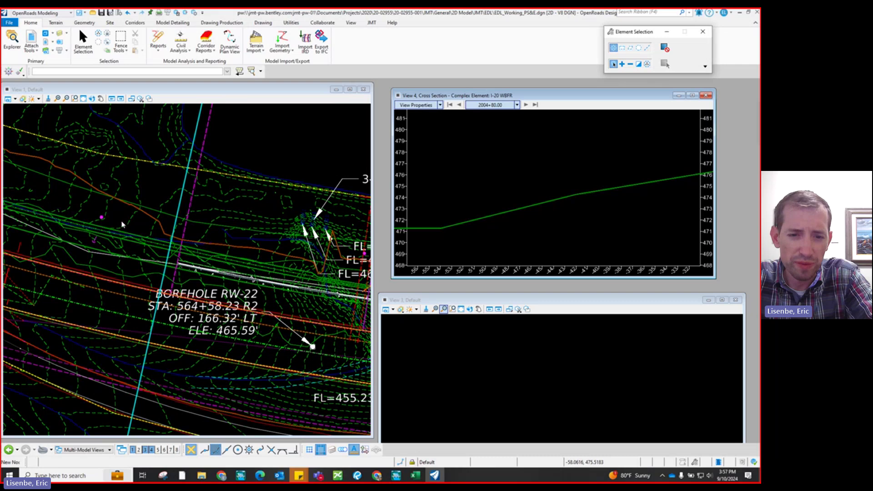
scroll(122, 224, "down", 1)
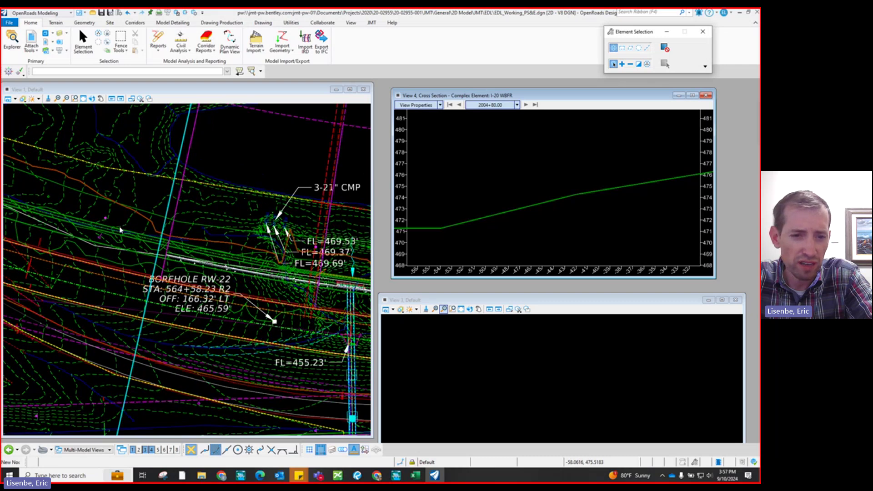
scroll(121, 231, "down", 1)
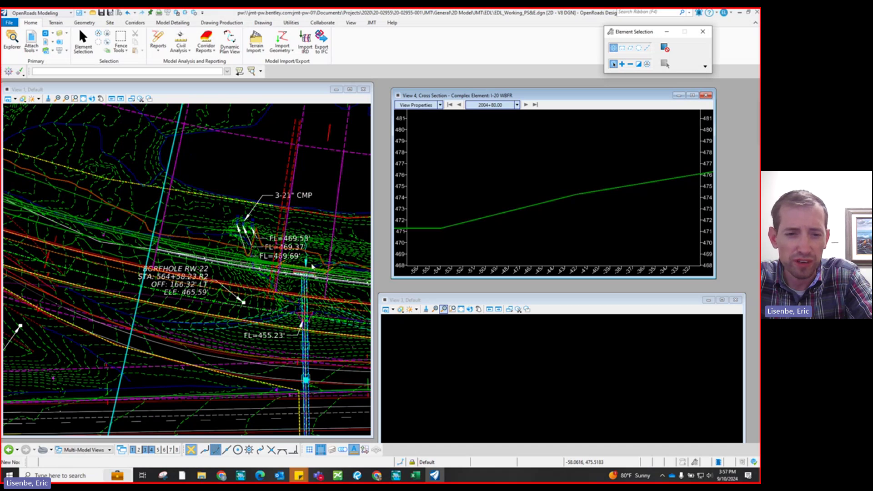
left_click(416, 476)
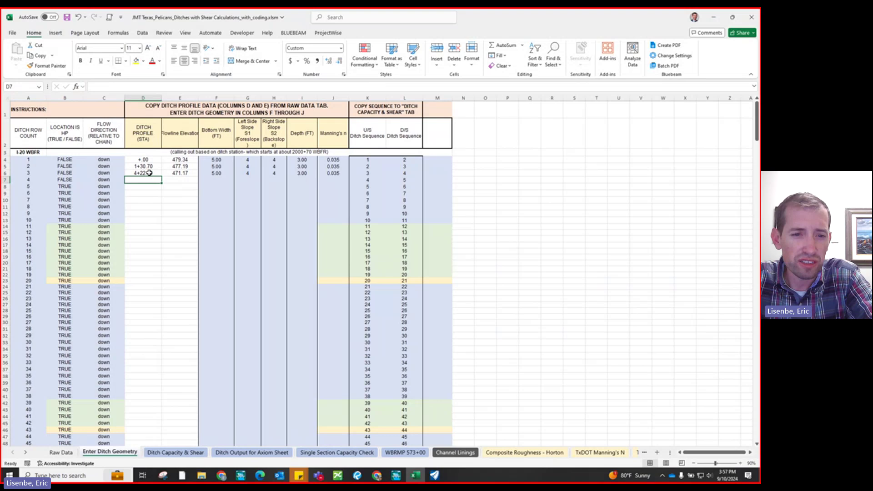
left_click(180, 180)
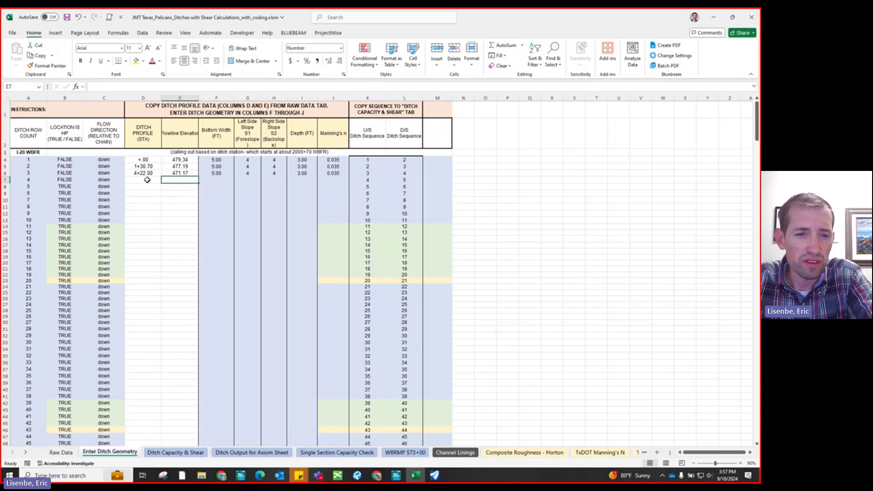
left_click(180, 161)
left_click(179, 174)
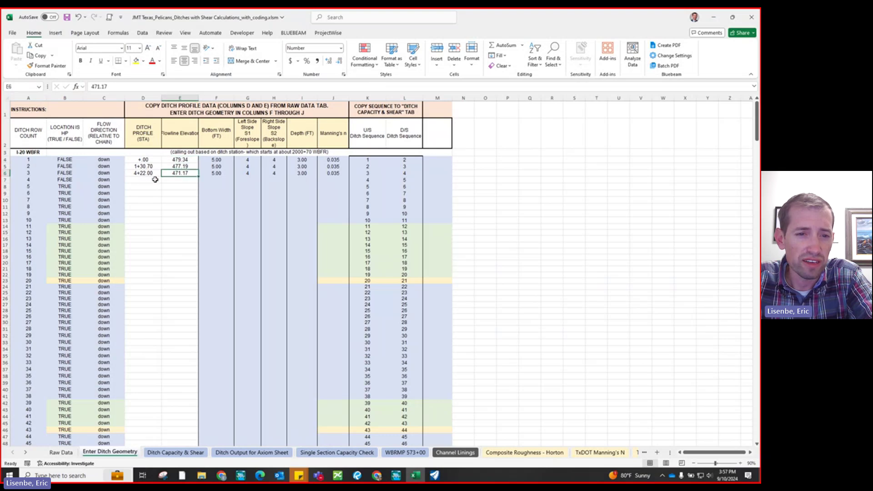
left_click(150, 181)
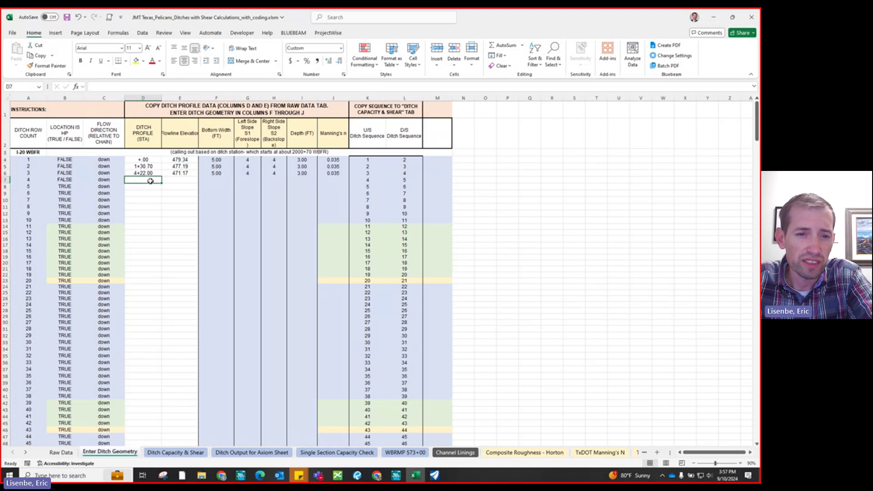
left_click(175, 181)
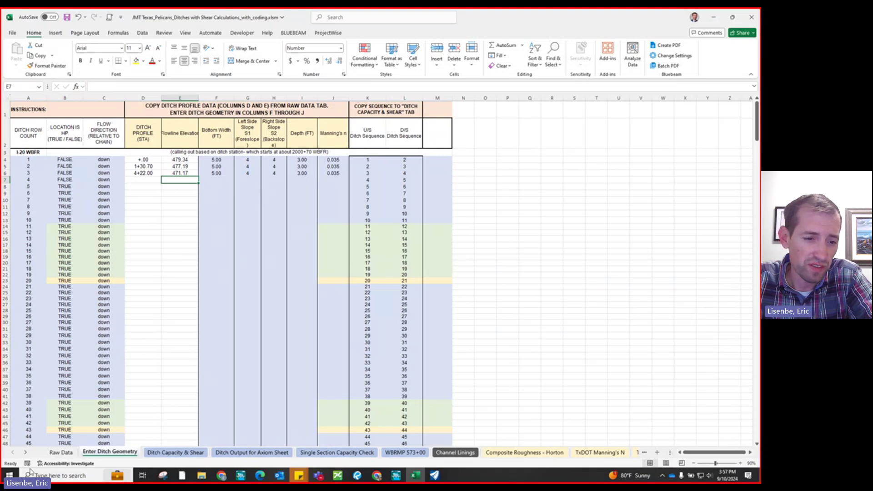
left_click(9, 476)
Step: Launch Paint and sketch a V-shaped ditch profile with flow arrows toward the low point
type("pain")
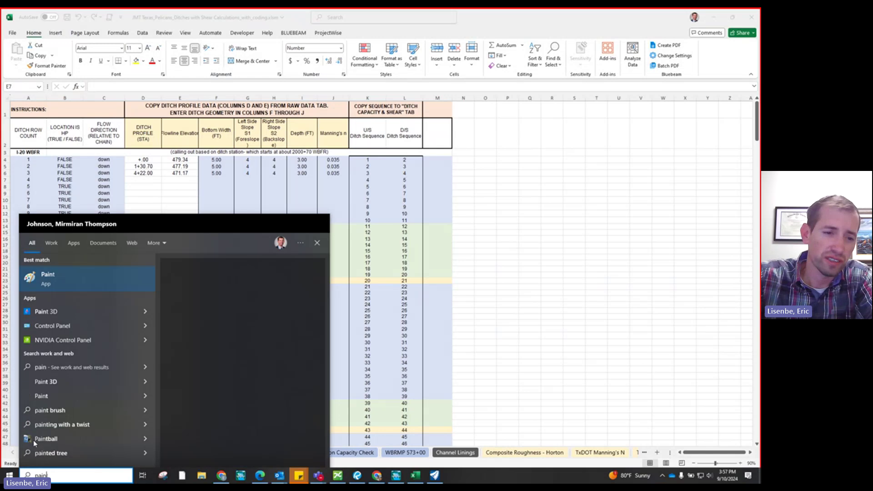
left_click(72, 275)
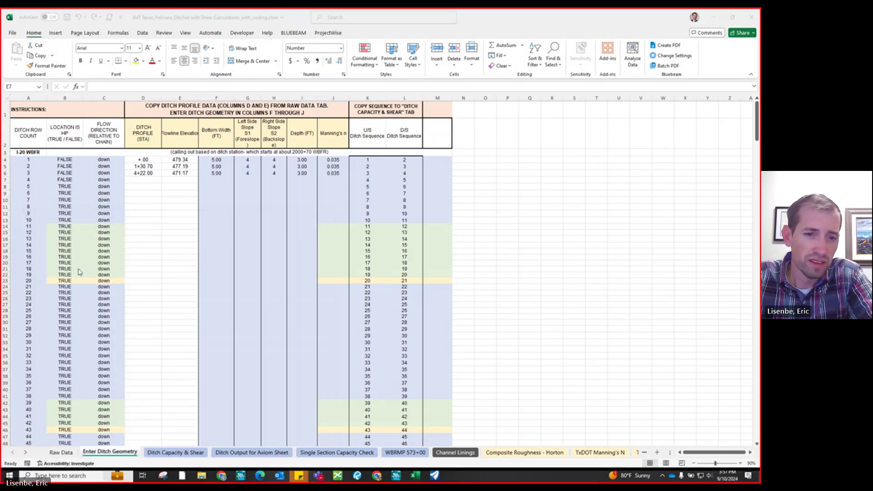
left_click_drag(60, 160, 274, 200)
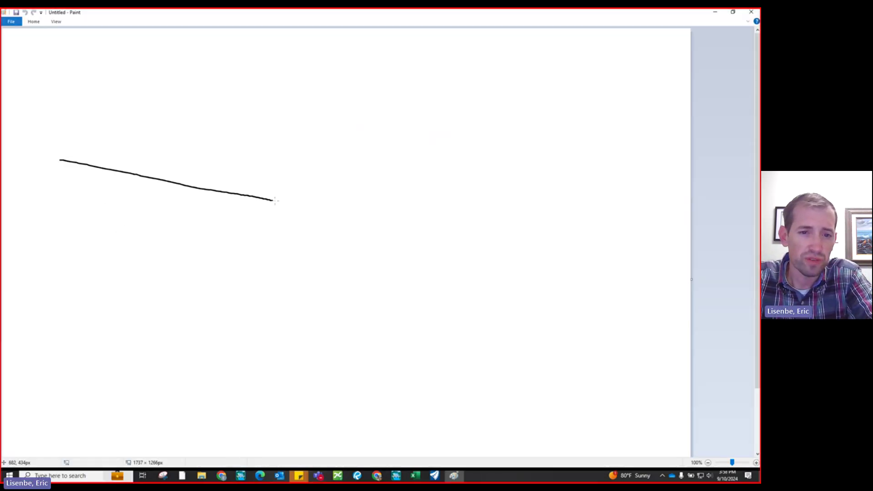
mouse_move(165, 165)
left_mouse_down()
mouse_move(192, 170)
mouse_move(185, 176)
left_mouse_up()
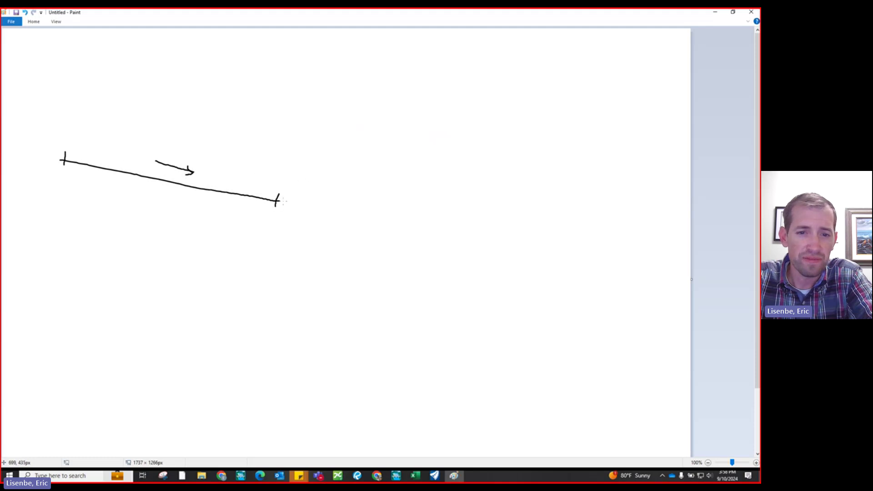
mouse_move(283, 200)
left_mouse_down()
mouse_move(371, 203)
mouse_move(586, 159)
mouse_move(545, 160)
left_mouse_up()
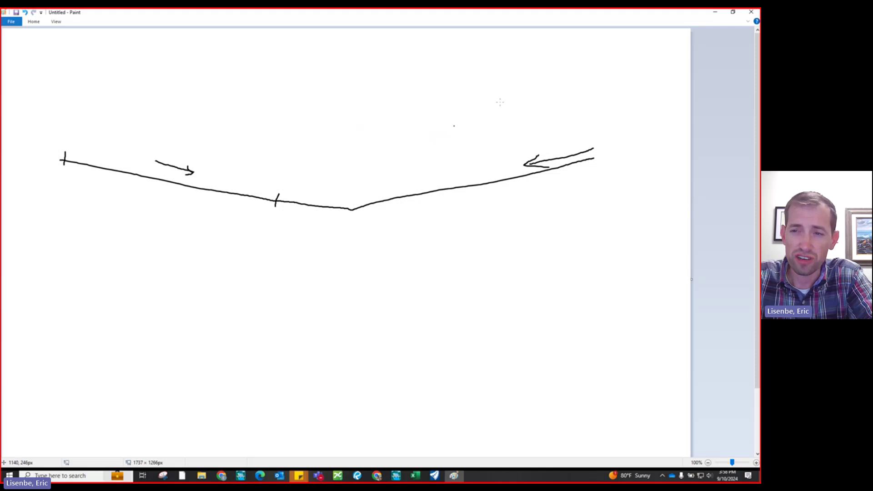
Step: Copy the U/S and D/S ditch sequence values in K4:L6 of Enter Ditch Geometry
left_click(717, 15)
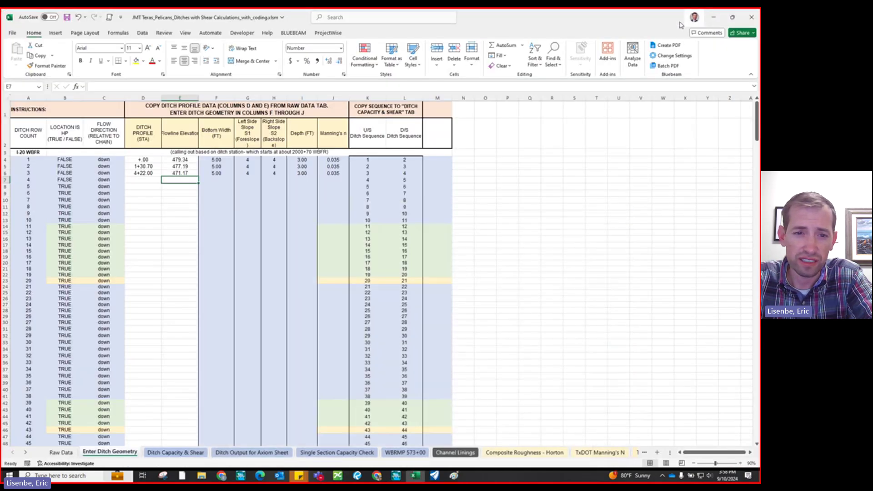
left_click(367, 166)
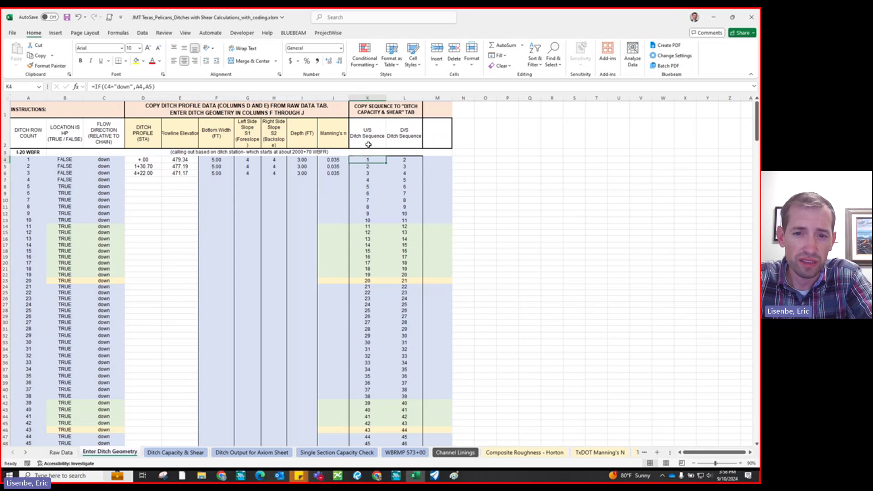
left_click(366, 98)
left_click_drag(365, 98, 416, 97)
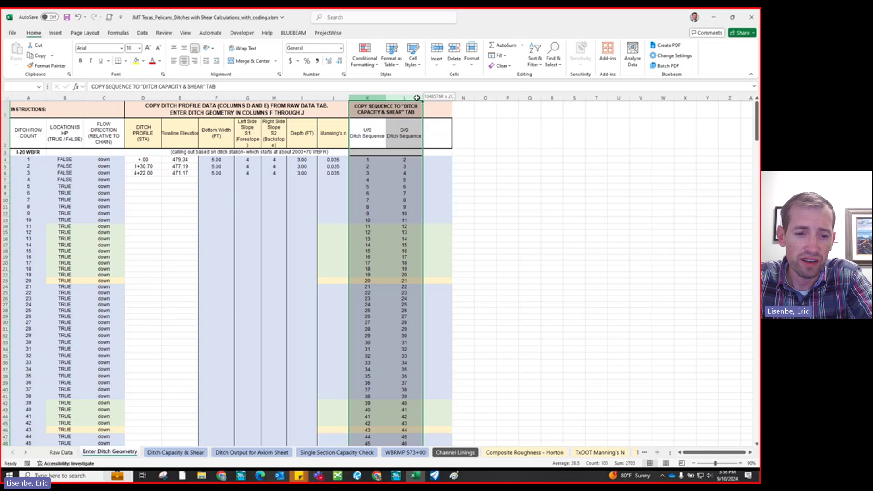
left_click_drag(416, 98, 416, 98)
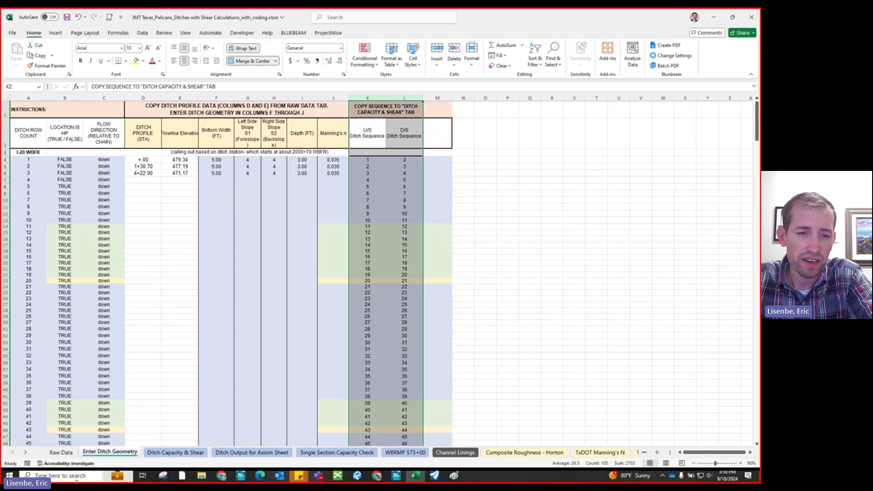
left_click(150, 159)
left_click_drag(367, 161, 417, 172)
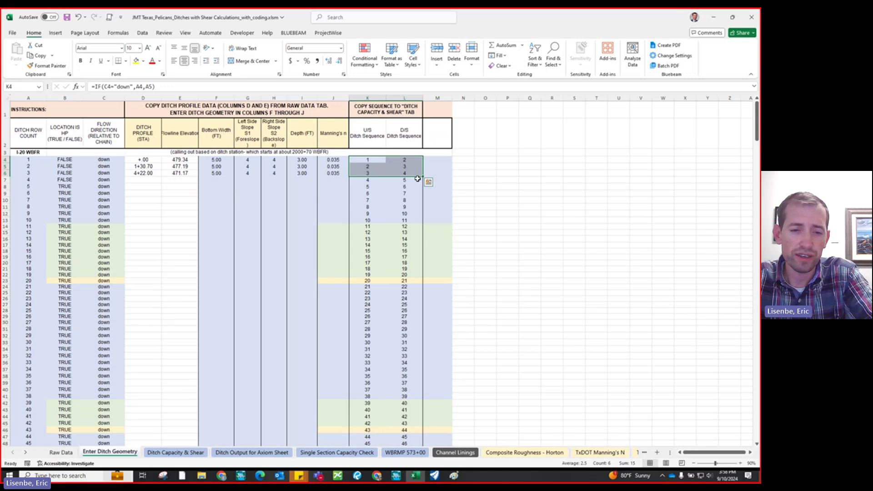
key("ctrl+c")
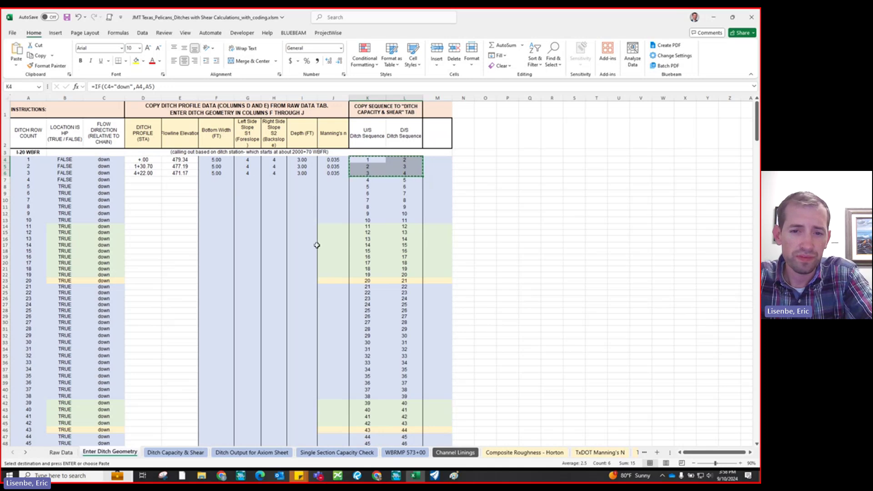
Step: Clear the old sequence values below row 11 in columns A:B of Ditch Capacity & Shear
left_click(178, 454)
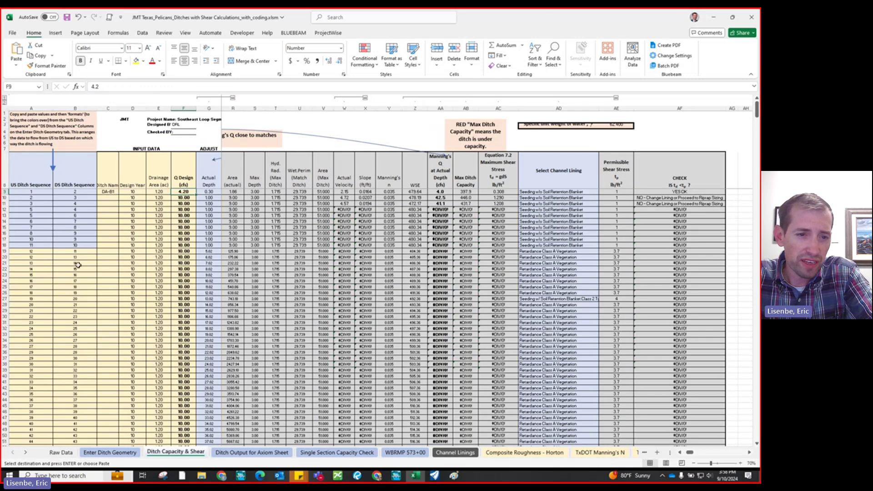
left_click(30, 192)
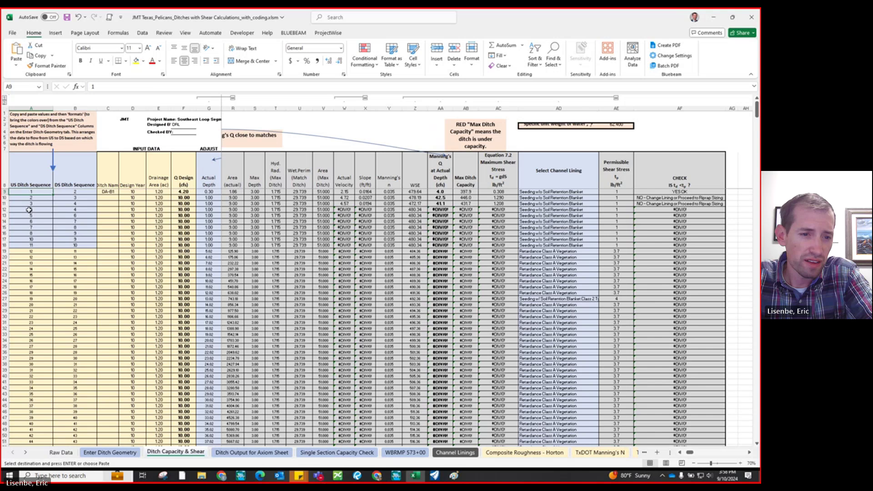
left_click_drag(29, 210, 61, 462)
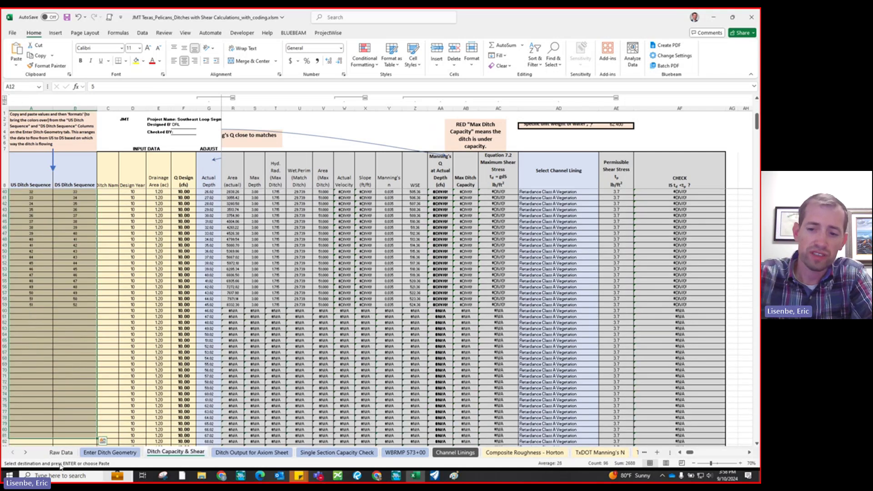
key("Delete")
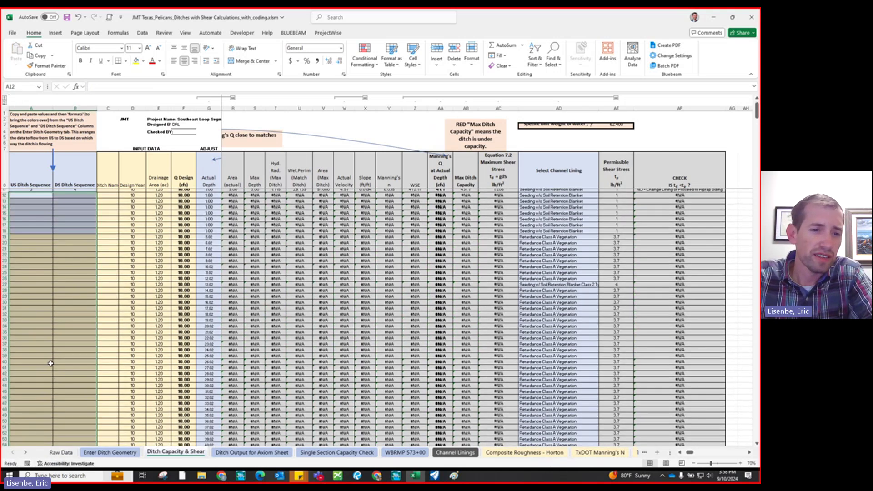
scroll(54, 339, "up", 1)
Step: Paste the sequence values into A9:B11, giving US/DS pairs 1–2, 2–3 and 3–4
left_click(32, 190)
right_click(35, 191)
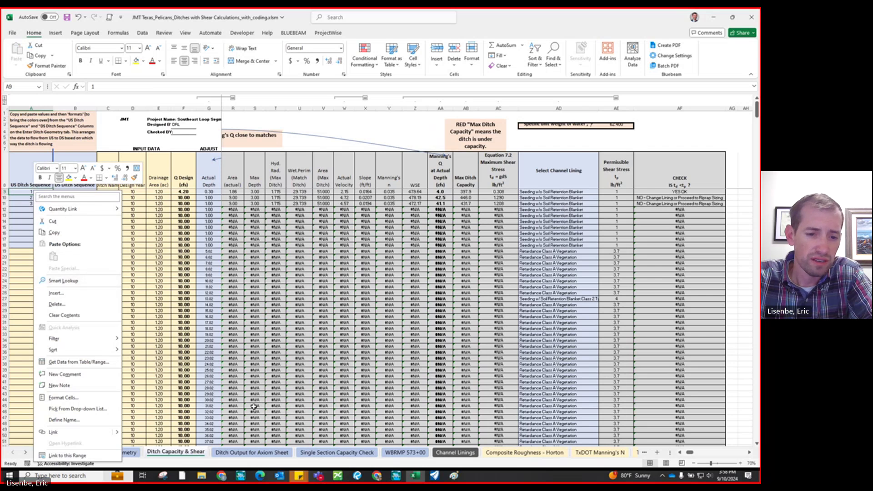
left_click(136, 456)
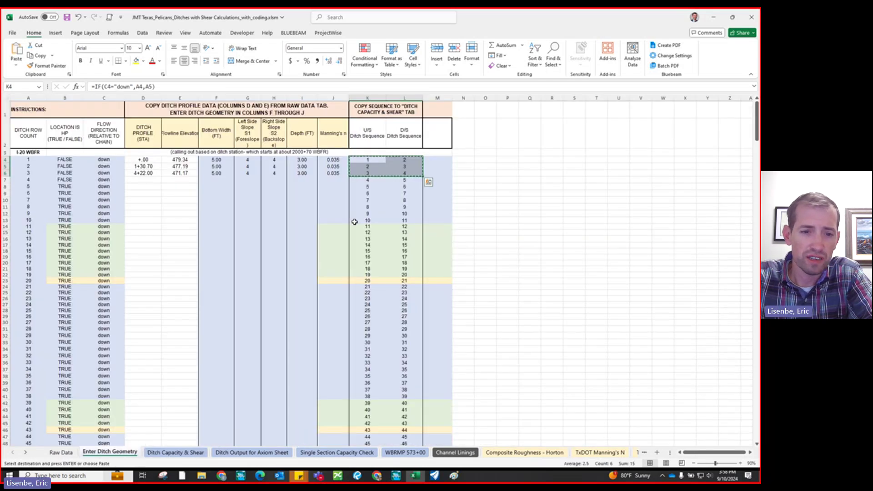
left_click(158, 452)
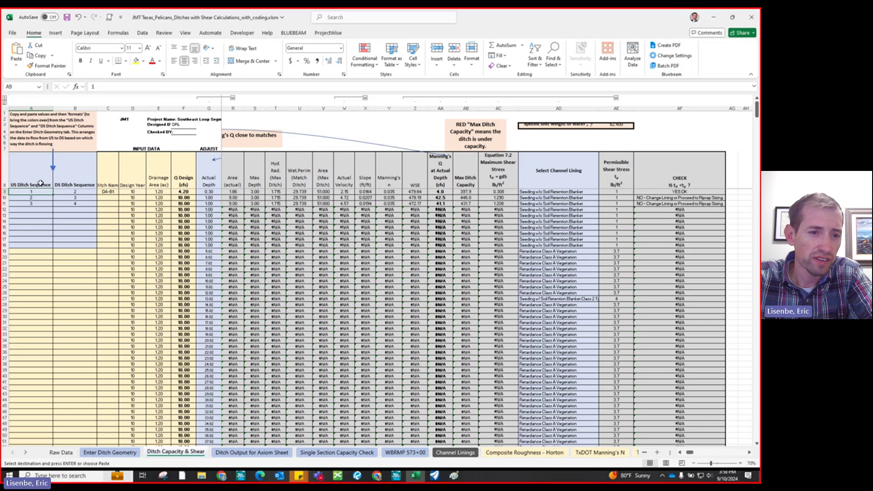
right_click(33, 193)
left_click(66, 261)
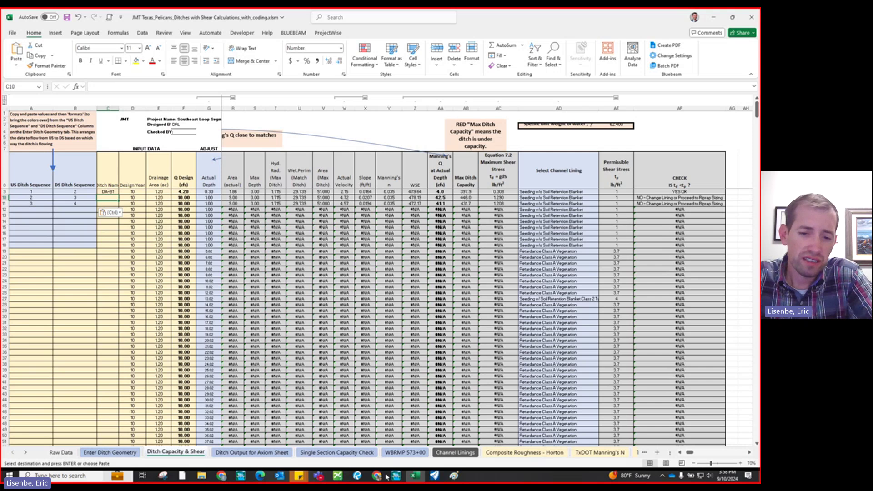
left_click(357, 476)
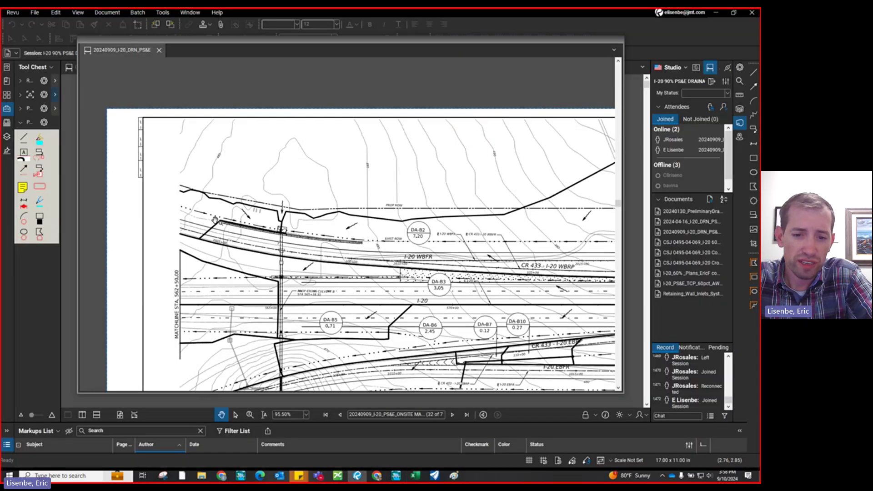
left_click(340, 414)
scroll(280, 272, "down", 4)
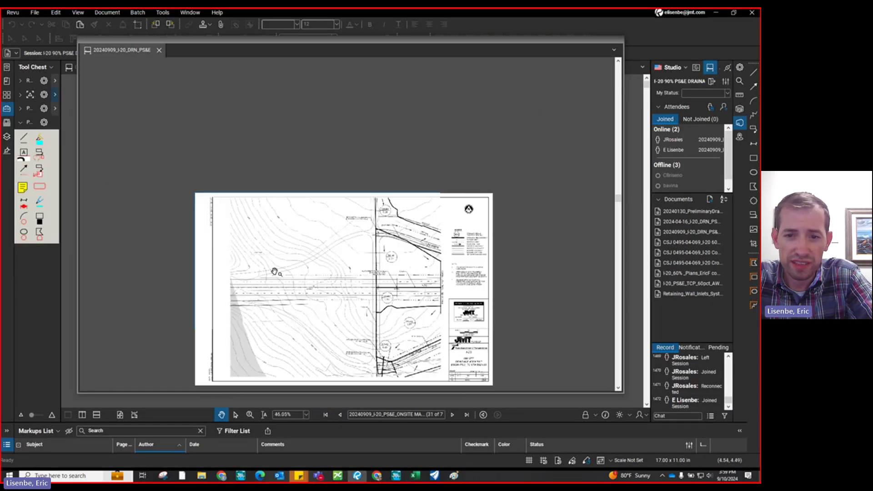
scroll(442, 257, "up", 2)
left_click(452, 414)
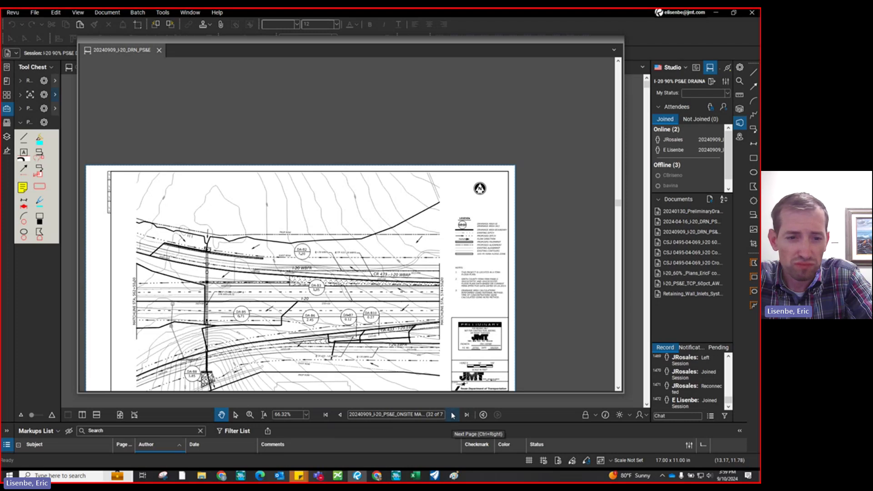
left_click(717, 13)
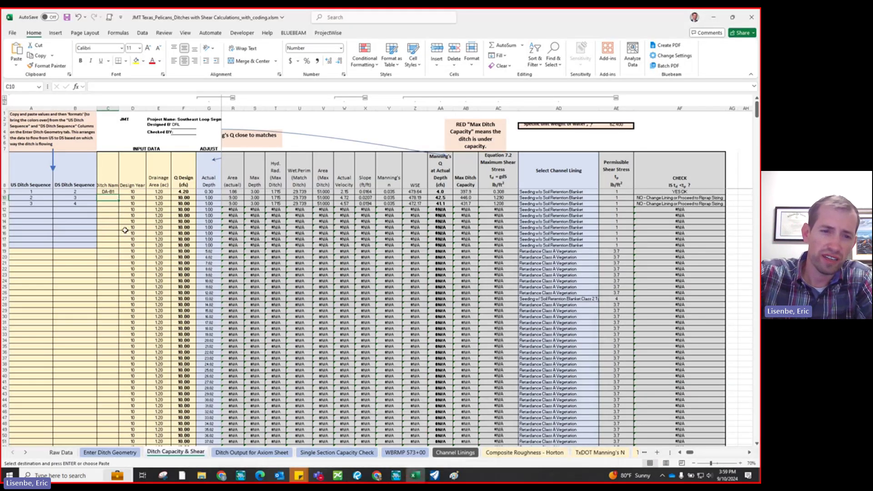
Step: Name ditch rows 10 and 11 DA-B1 in cells C10 and C11
type("DA-B1")
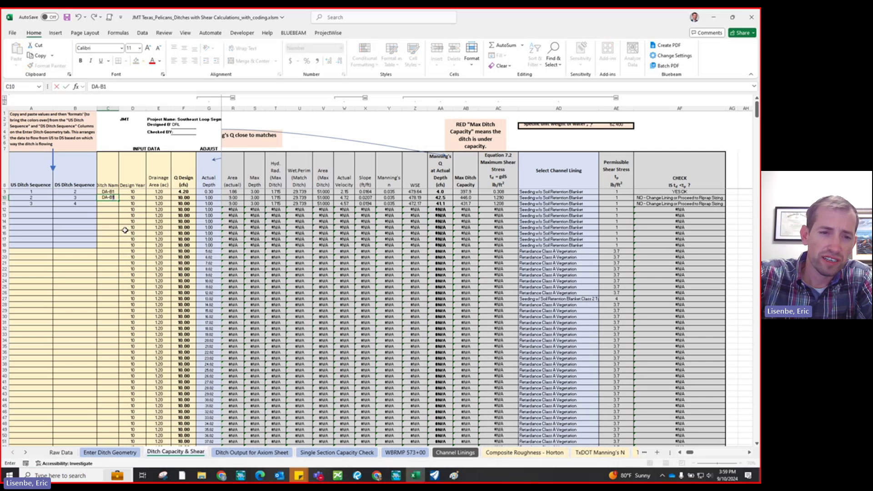
key("Tab")
key("Return")
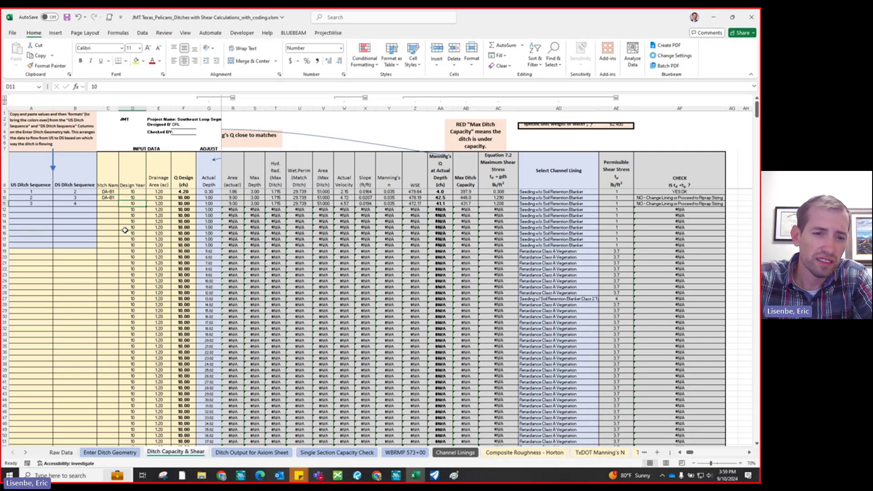
type("DA-B1")
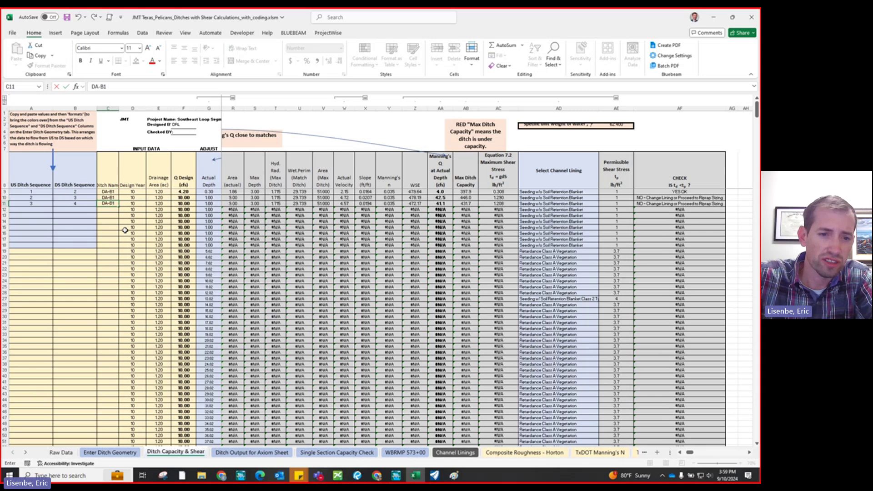
key("Tab")
key("Tab")
Step: Enter a Q Design of 4.20 cfs in F10 and F11
key("Right")
key("Up")
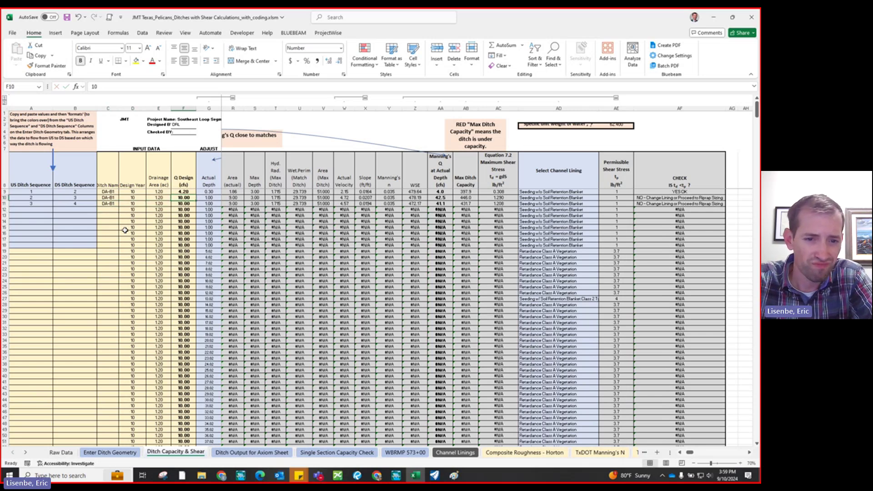
type("4.2")
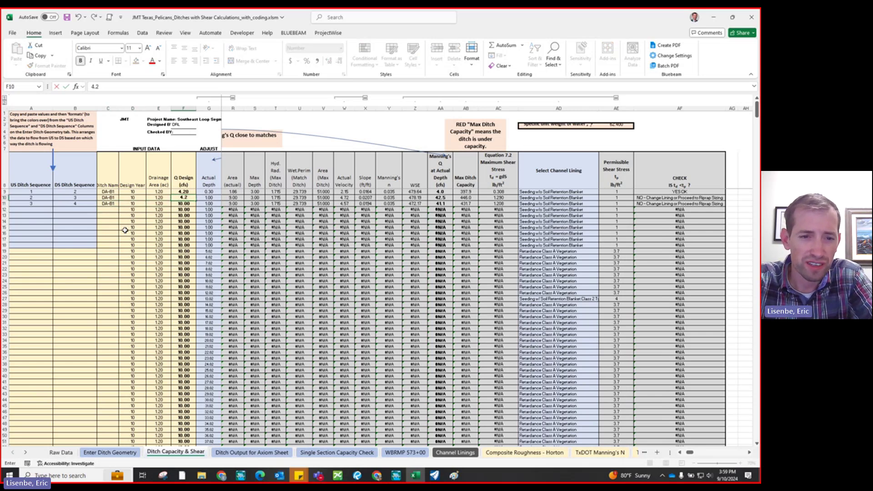
key("Return")
type("4.")
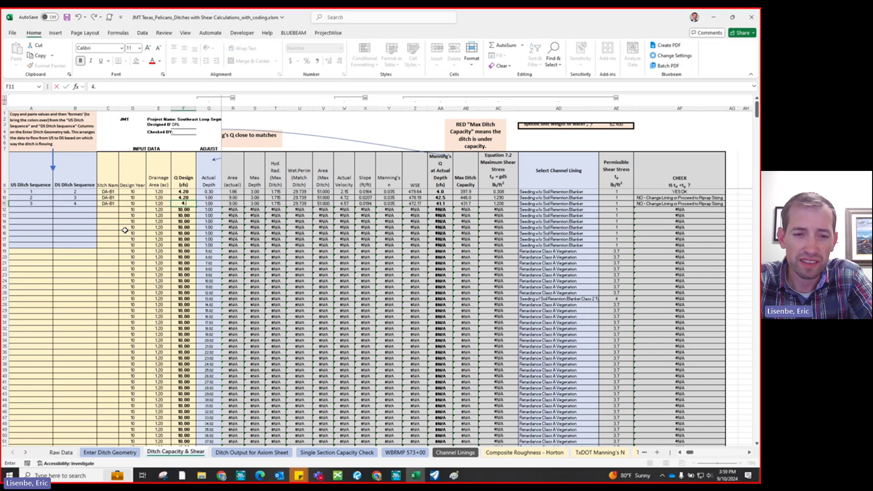
type("2")
key("Return")
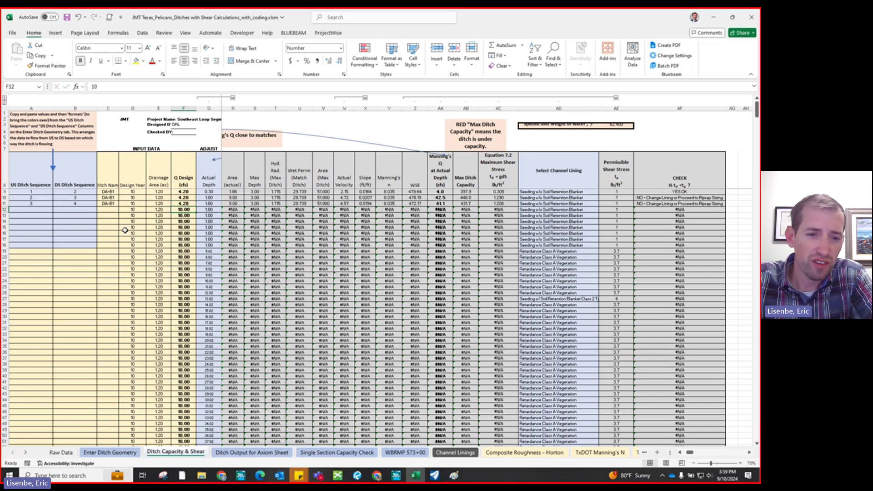
left_click(182, 203)
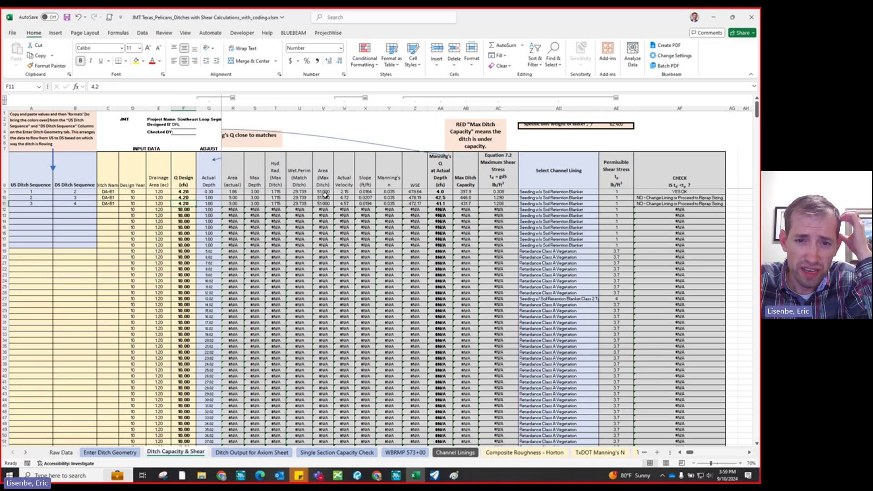
left_click(364, 192)
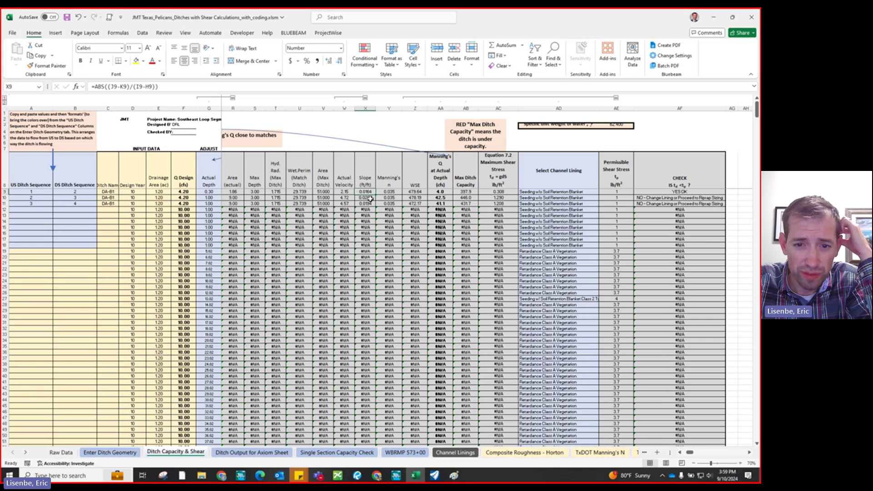
left_click(371, 198)
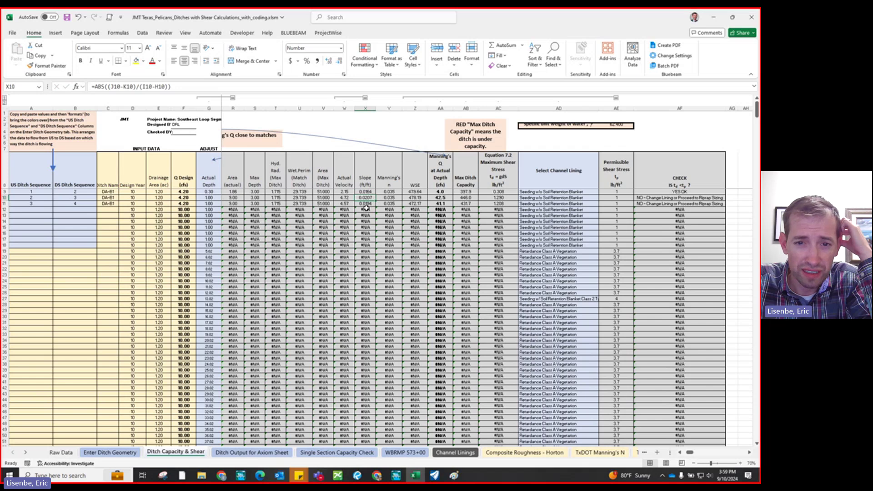
left_click(366, 204)
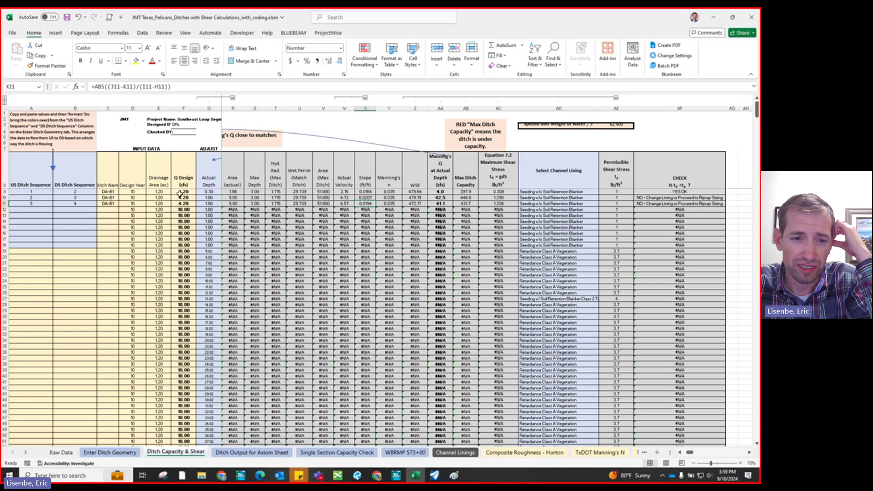
left_click_drag(181, 194, 182, 197)
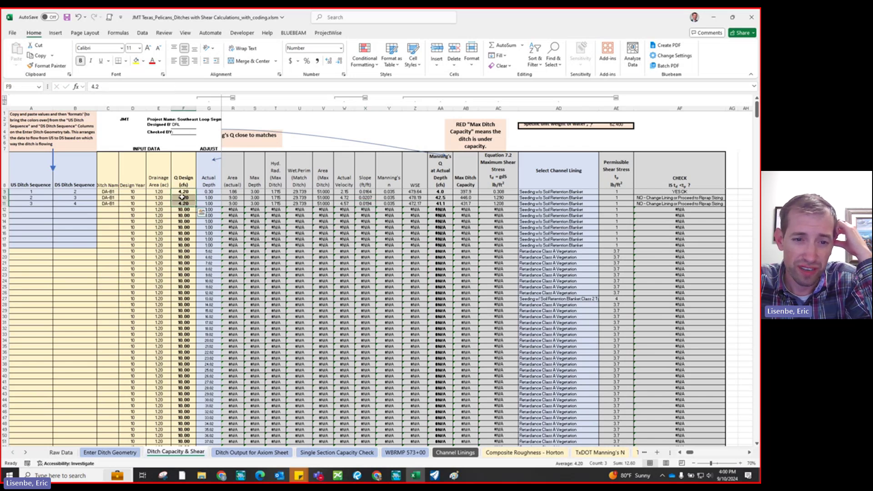
left_click(182, 197)
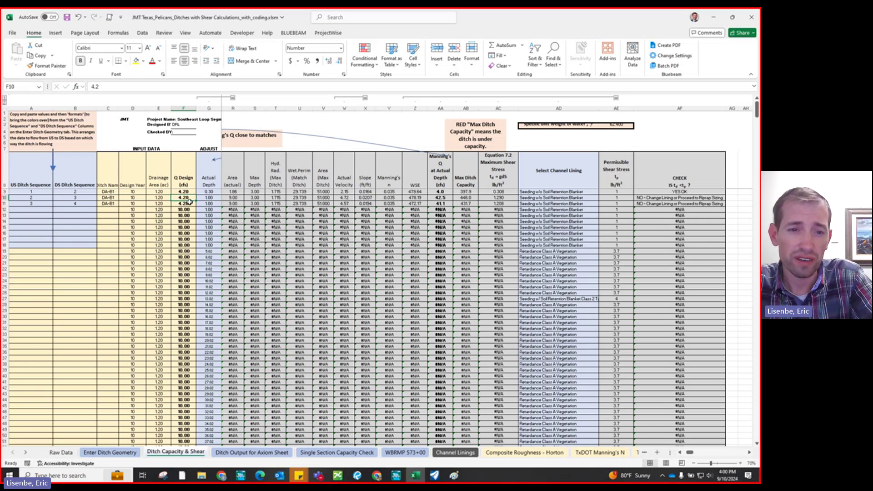
key("Up")
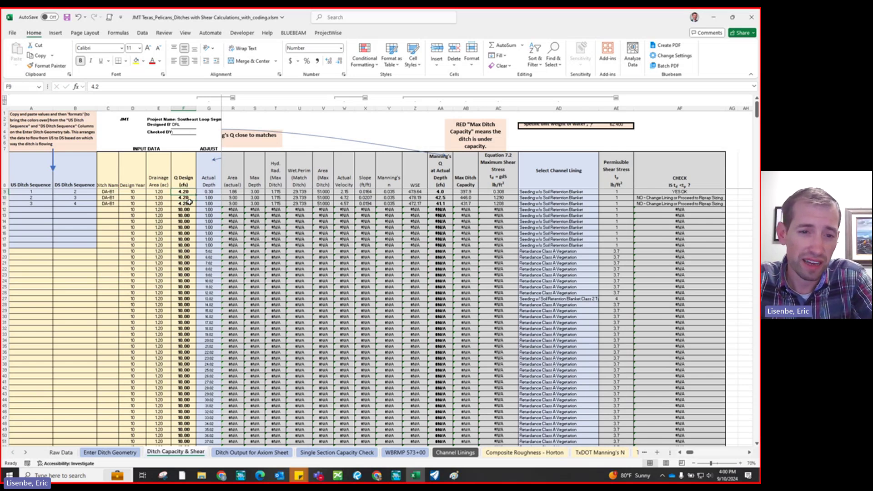
key("Up")
key("Right")
key("Down")
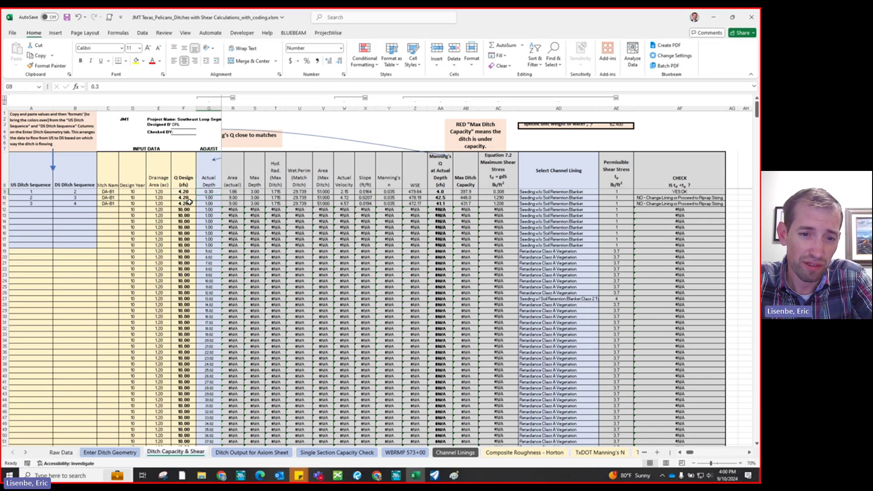
key("Down")
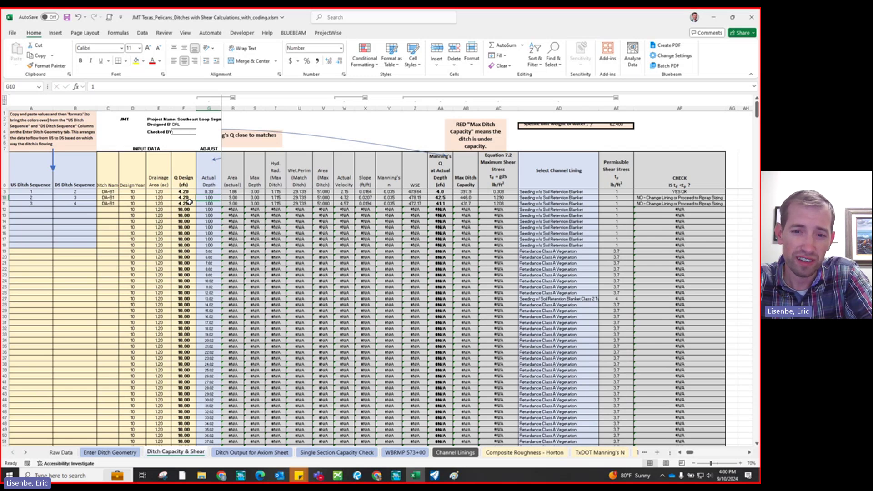
Step: Review the ditch capacity results across rows 10 and 11 of Ditch Capacity & Shear
scroll(188, 200, "left", 5)
left_click(188, 199)
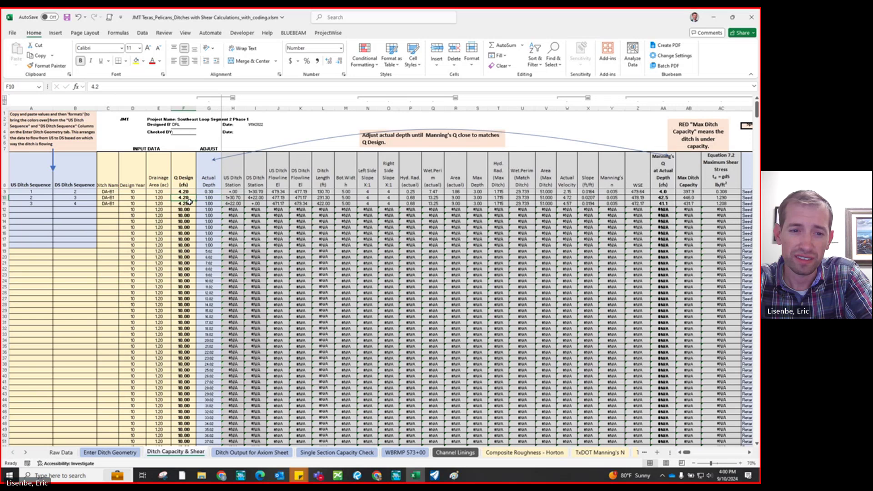
key("Right")
key("Right")
key("Right")
key("Right")
key("Right")
key("Right")
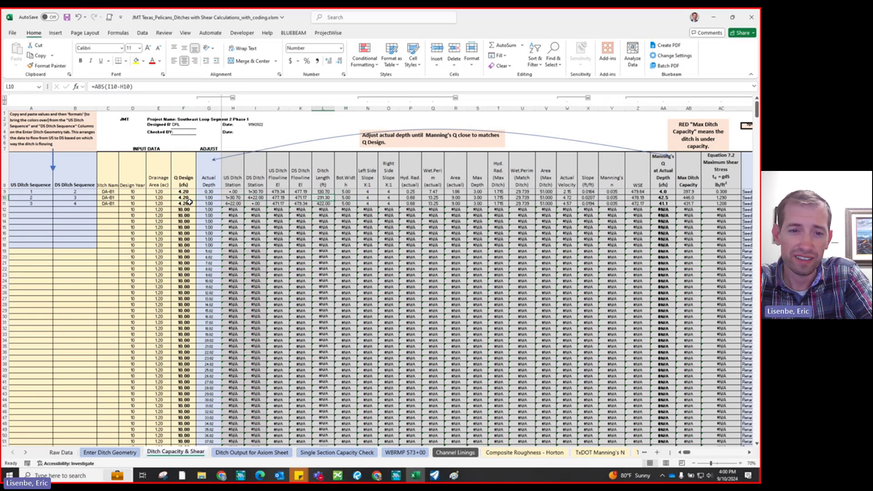
key("Left")
key("Left")
key("Left")
key("Left")
key("Left")
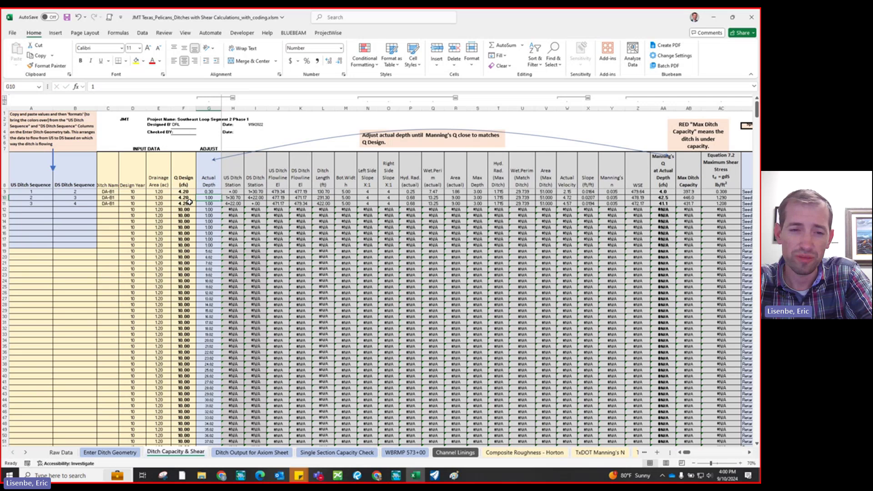
key("Left")
key("Left")
key("Left")
key("Left")
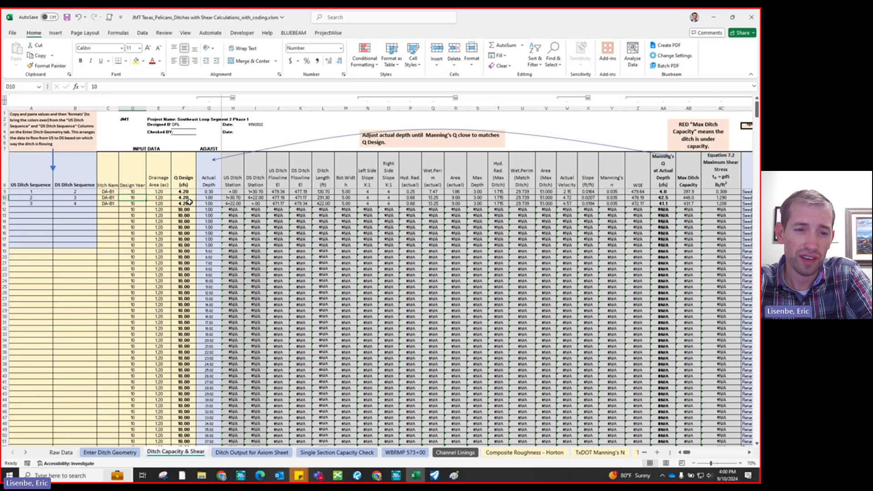
key("Down")
key("Down")
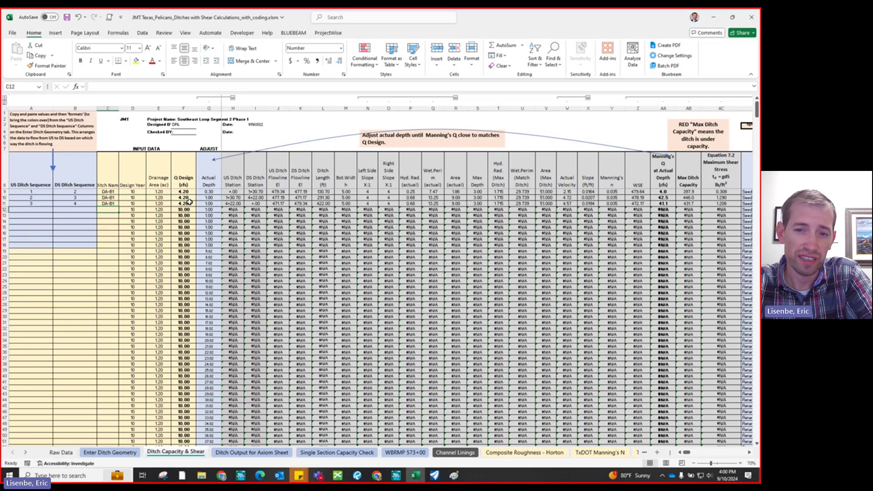
key("Right")
key("Up")
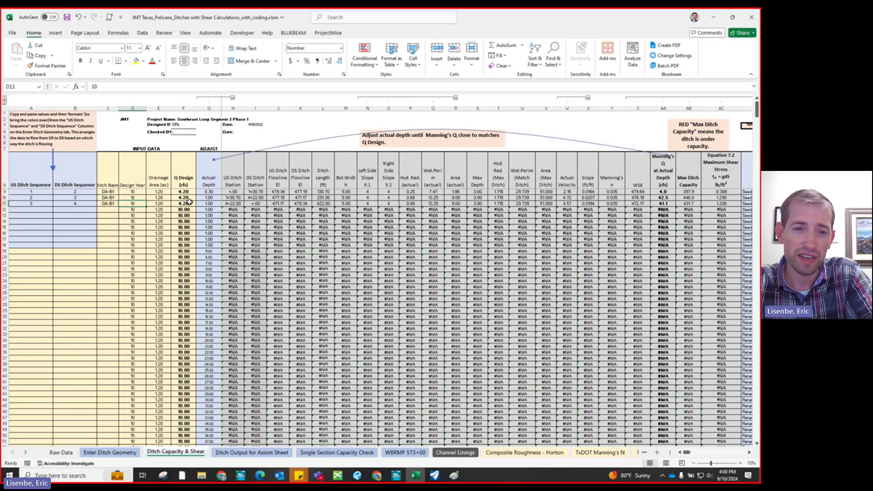
key("Right")
key("Right")
key("Right")
key("Right")
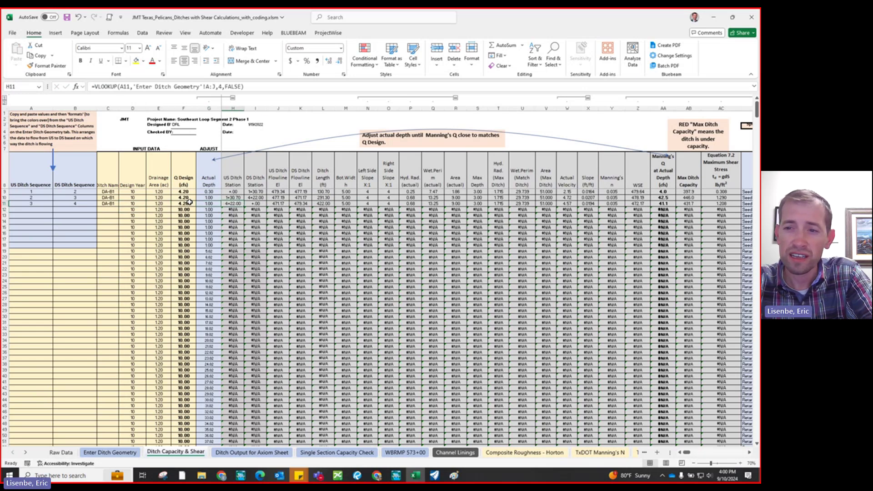
key("Right")
key("Right")
key("Right")
key("Left")
key("Left")
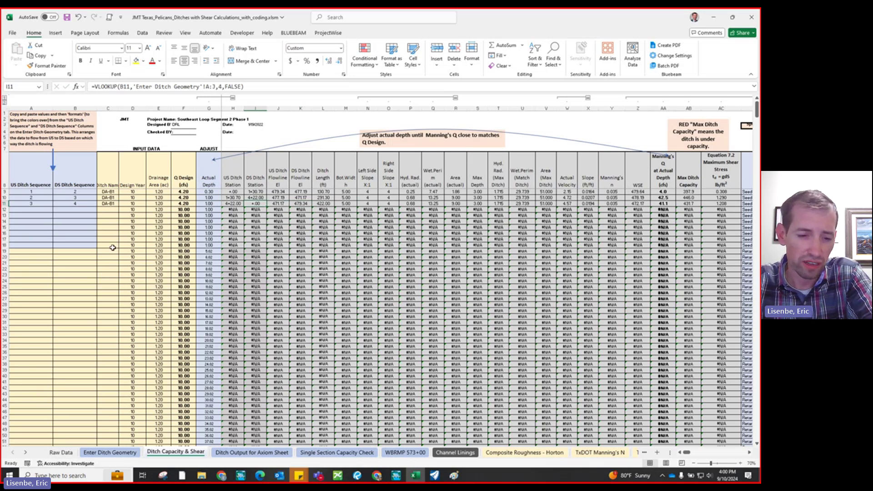
Step: Select cell D7 on the Enter Ditch Geometry sheet, then bring OpenRoads Designer forward
left_click(110, 453)
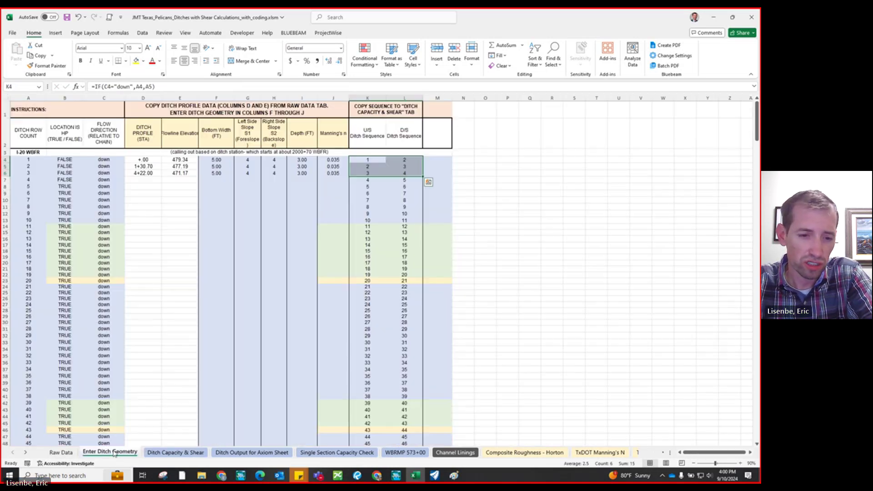
left_click(147, 180)
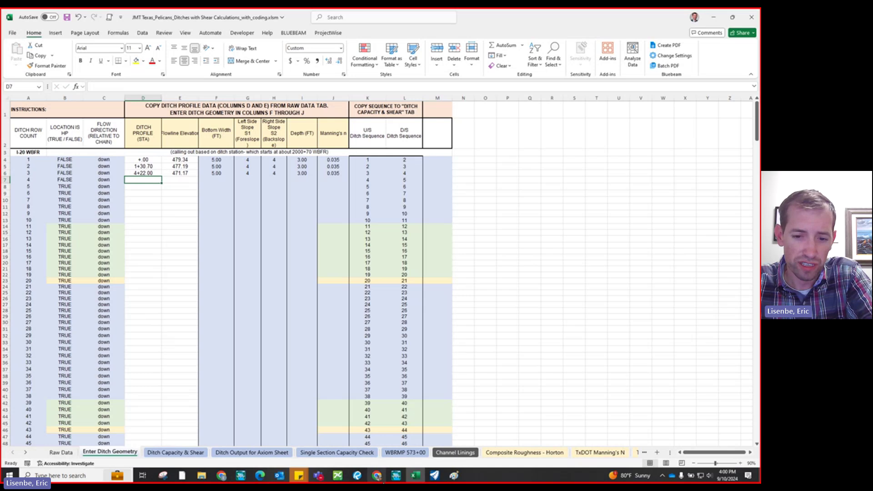
left_click(435, 475)
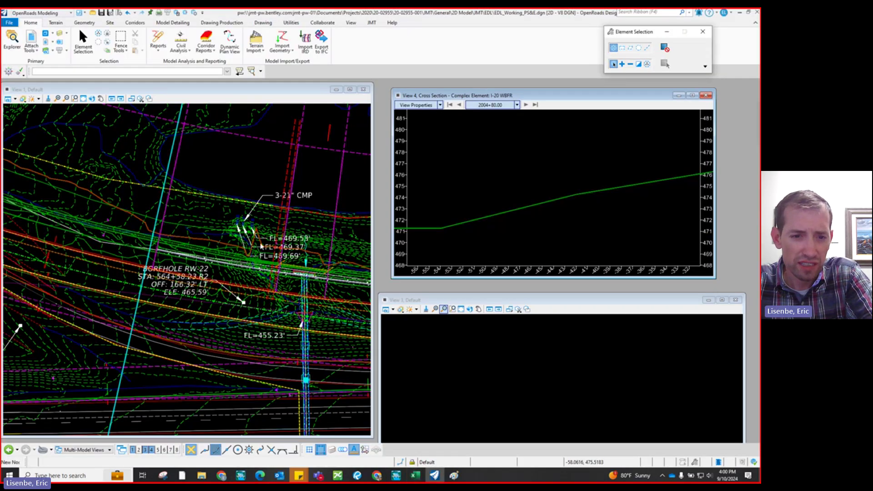
Step: Zoom into the ditch in View 1 and run Analyze Point on the flowline element
scroll(269, 267, "up", 2)
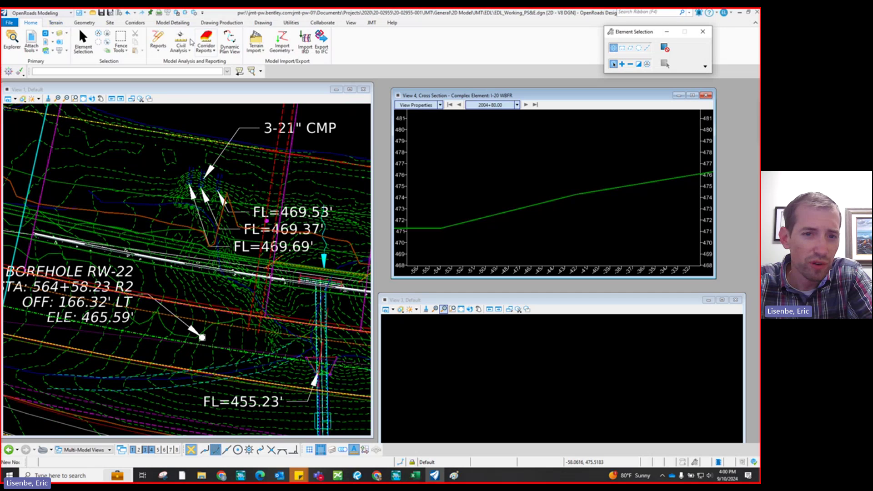
left_click(180, 37)
scroll(56, 221, "up", 2)
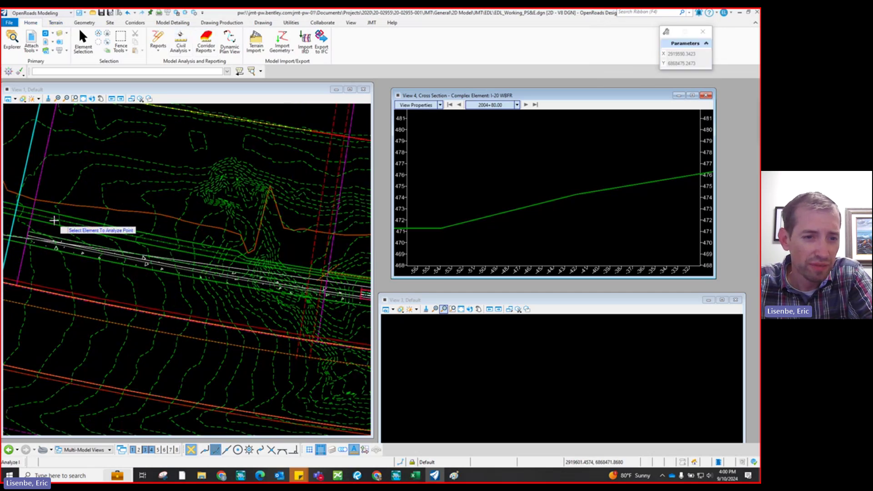
left_click(33, 214)
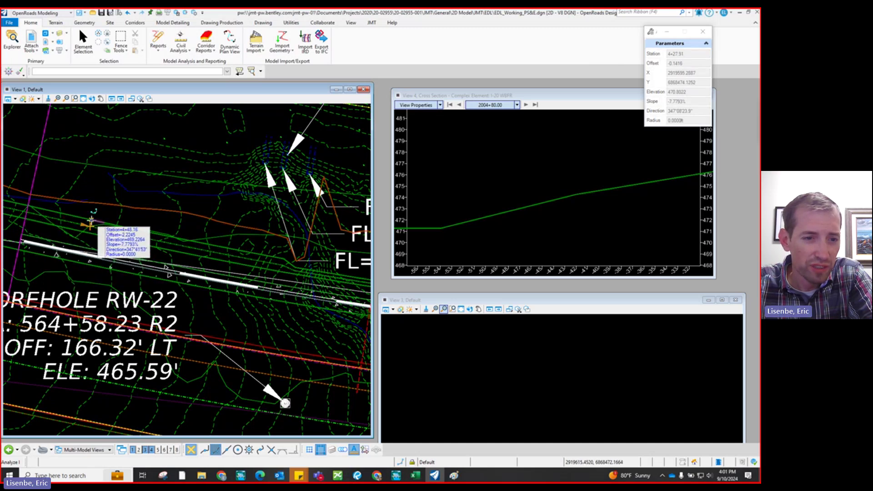
Step: Re-pick the ditch flowline, reading station 5+77.84 at elevation 458.6587 and slope -9.2944%
scroll(127, 218, "down", 1)
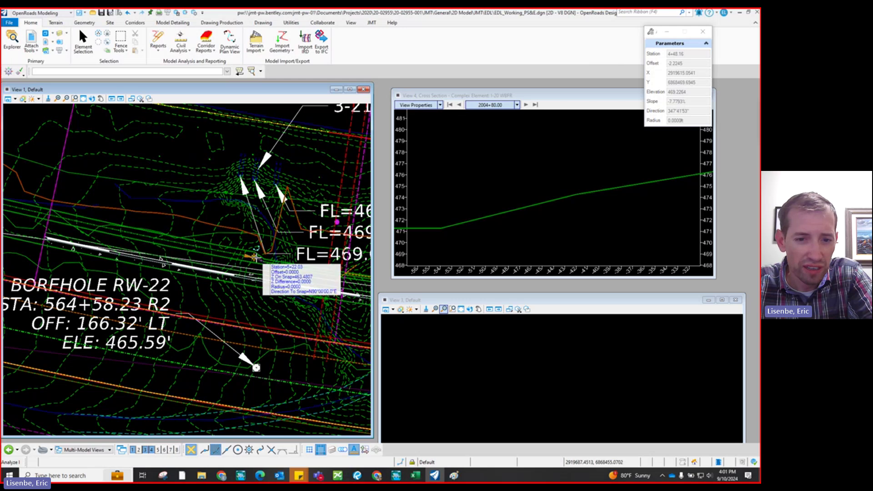
scroll(257, 260, "up", 3)
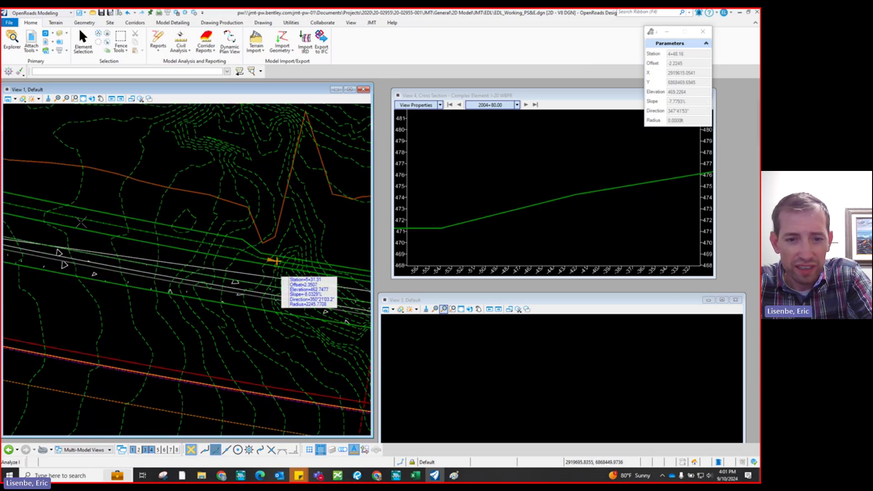
scroll(78, 221, "down", 3)
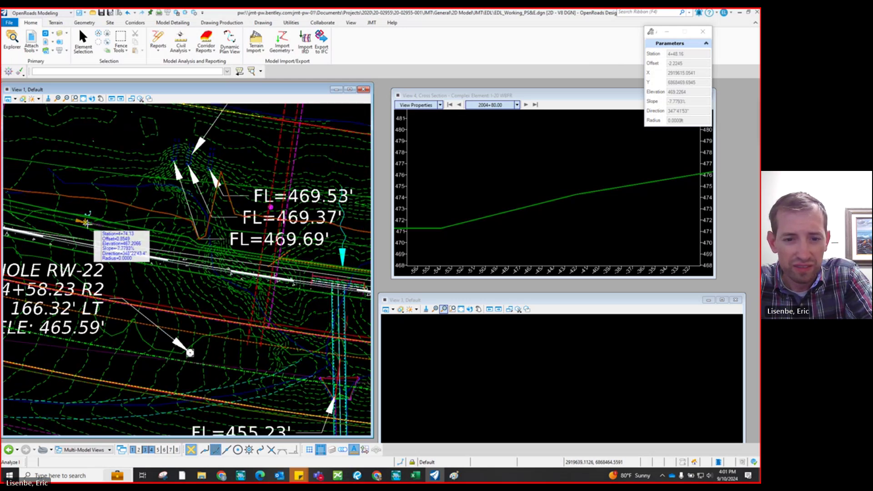
scroll(227, 250, "up", 2)
scroll(228, 249, "down", 1)
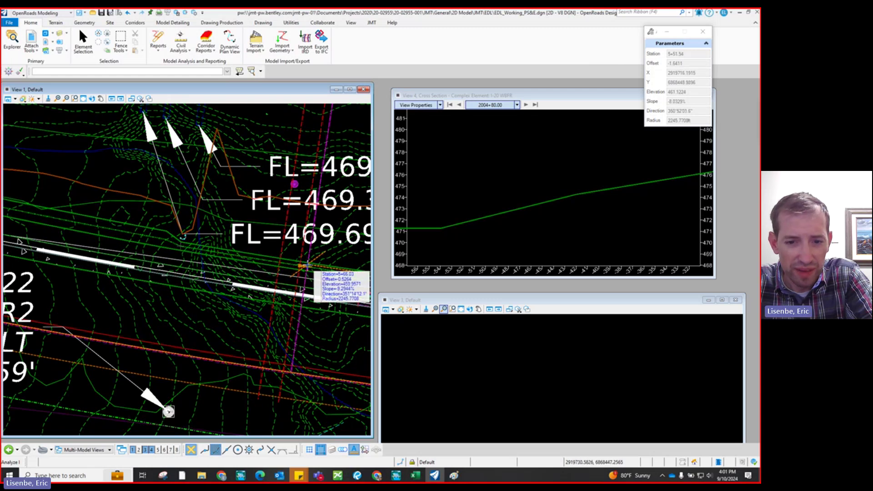
scroll(213, 260, "down", 1)
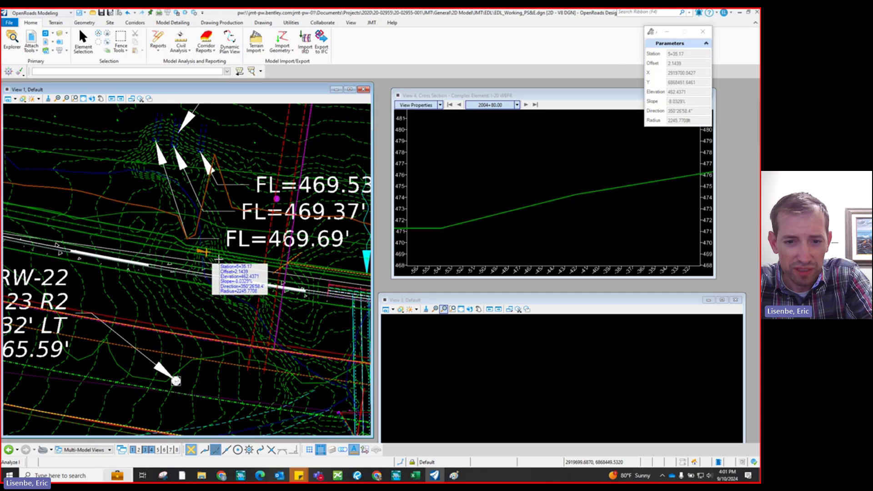
scroll(335, 273, "up", 1)
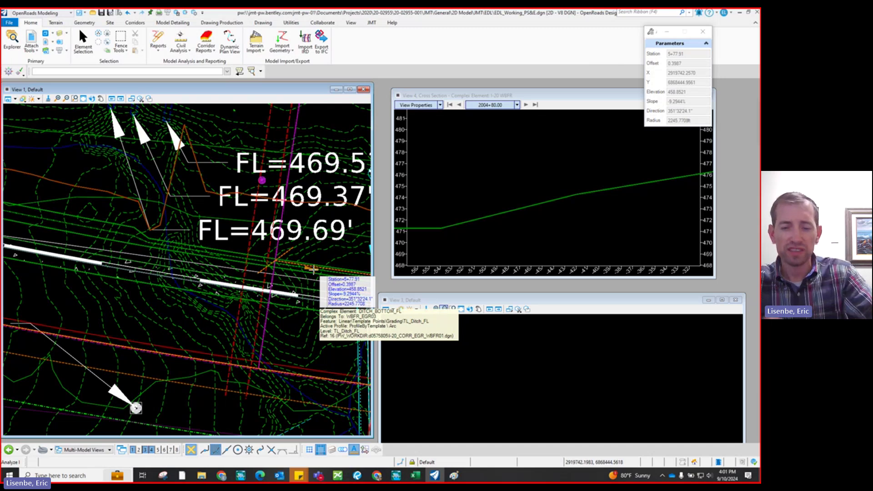
right_click(313, 270)
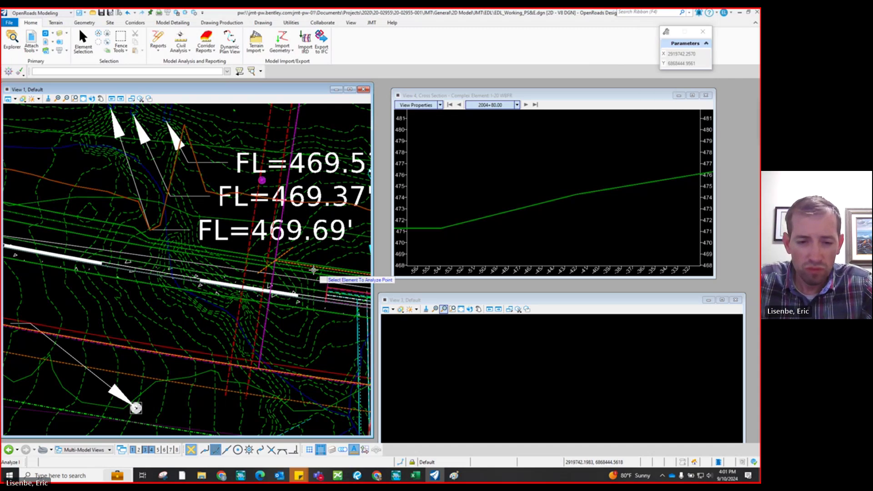
left_click(313, 270)
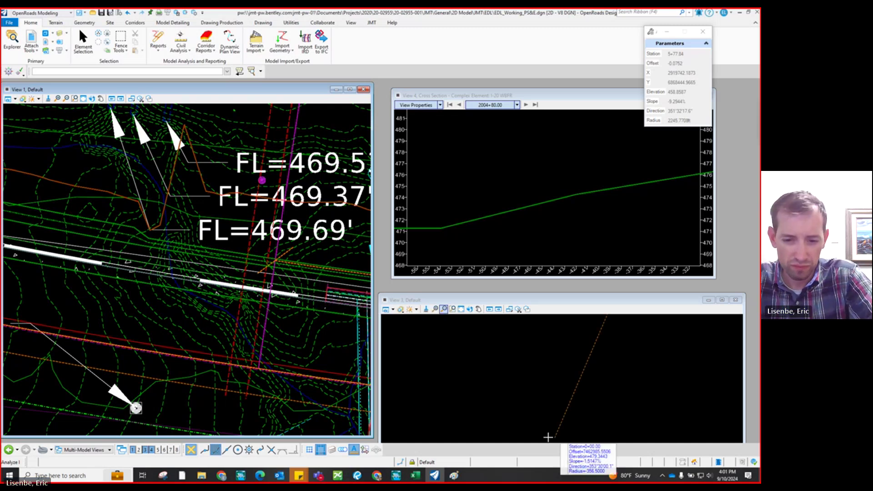
Step: Enter station 578 in D7 and flowline elevation 458.86 in E7 of the geometry sheet
left_click(416, 476)
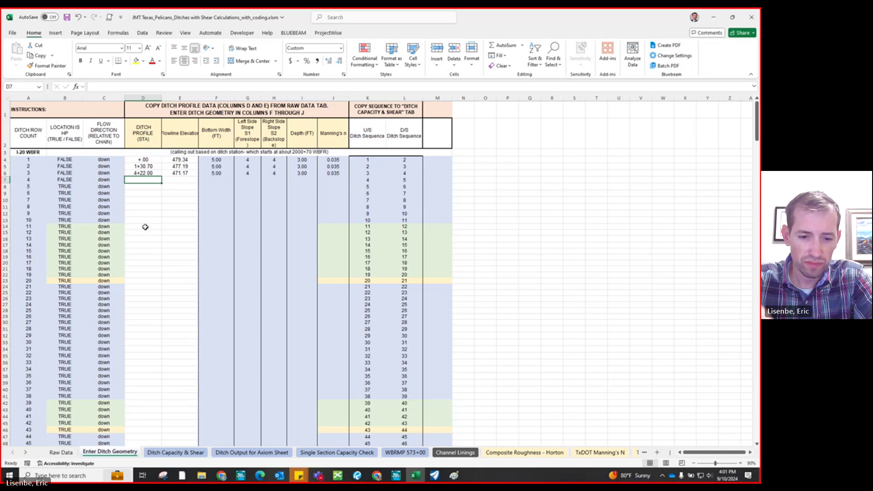
type("578")
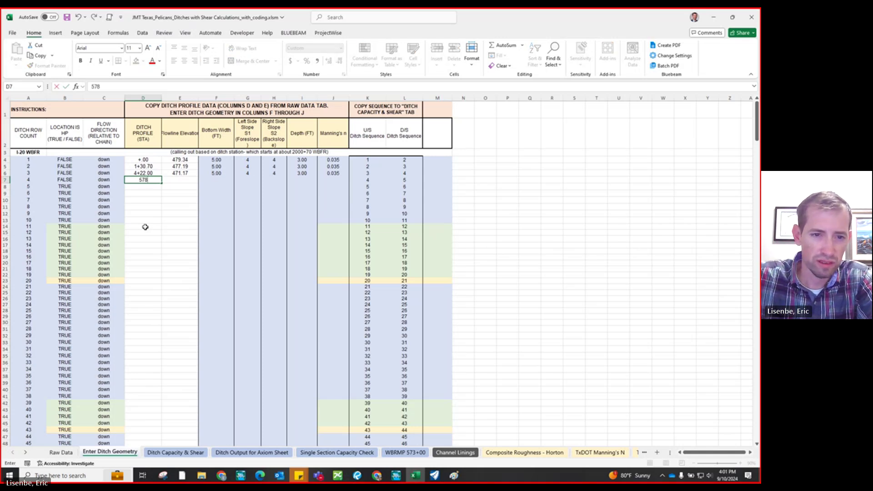
key("Tab")
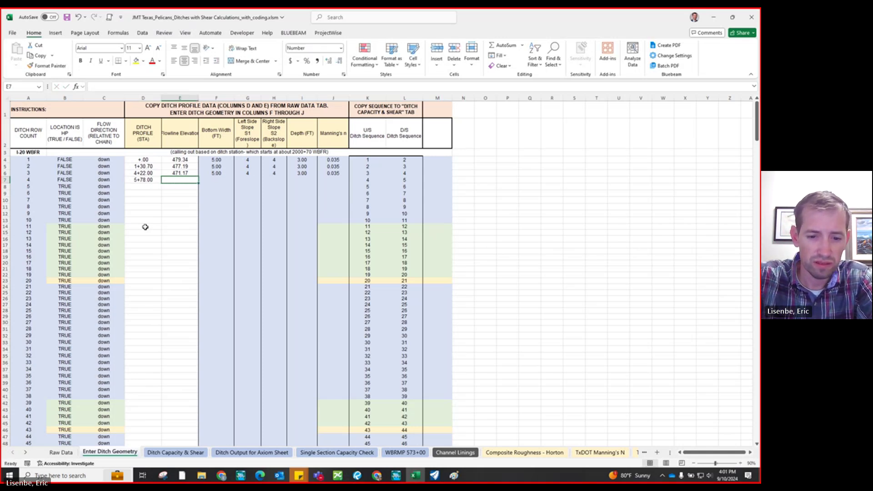
type("458.")
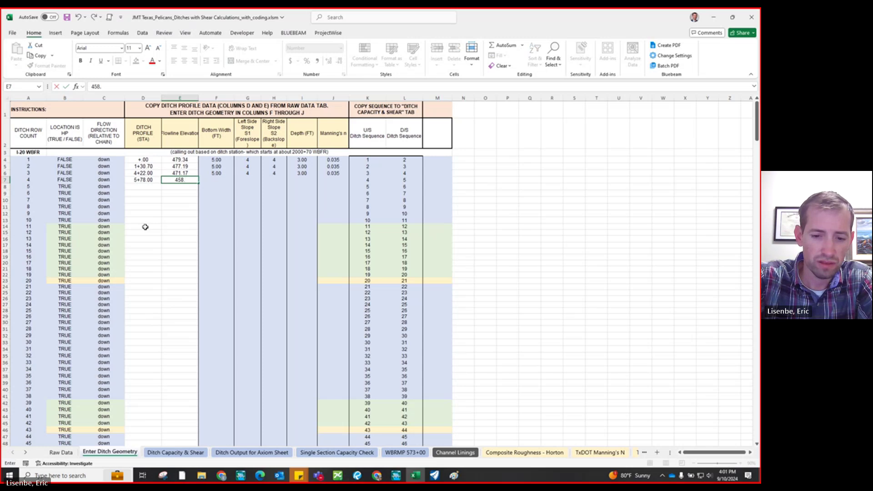
type("86")
key("Tab")
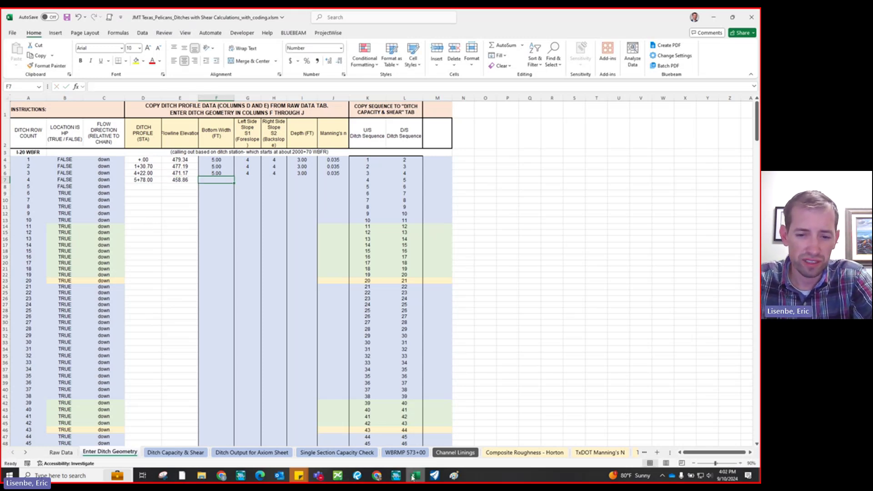
Step: Measure the distance across the ditch near cross section 2004+80.00, reading 2.6981 ft
left_click(435, 475)
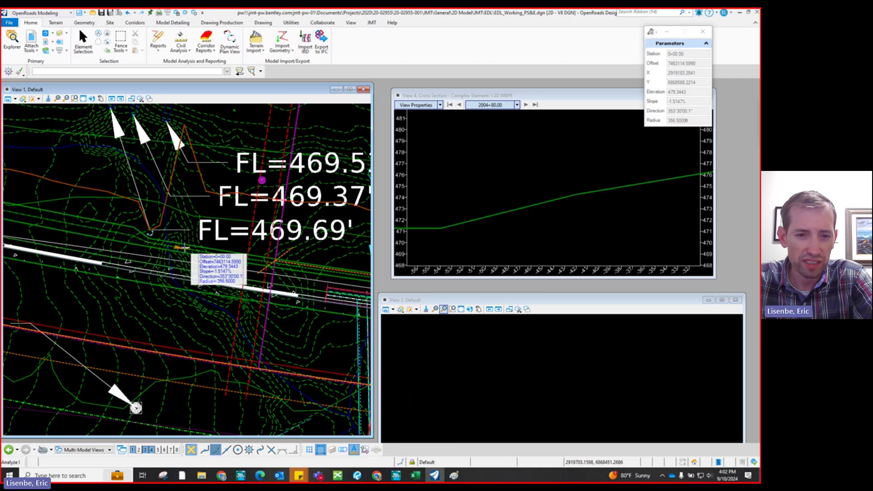
scroll(555, 228, "down", 3)
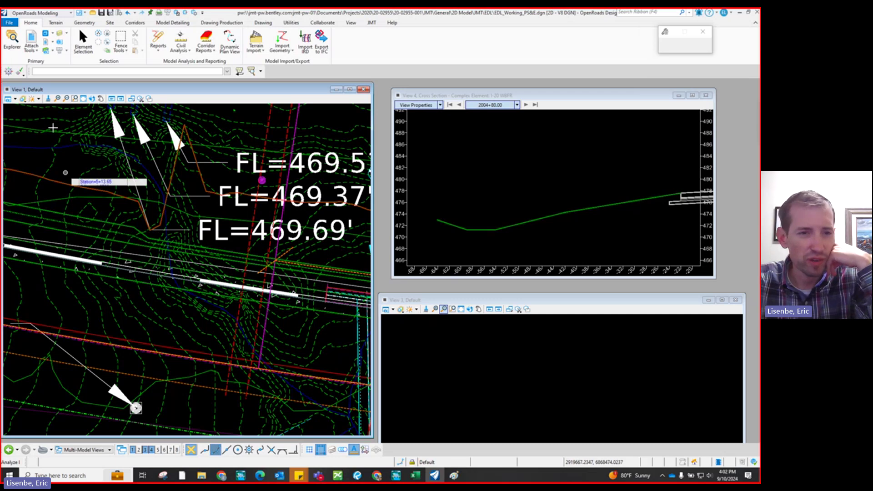
left_click(263, 22)
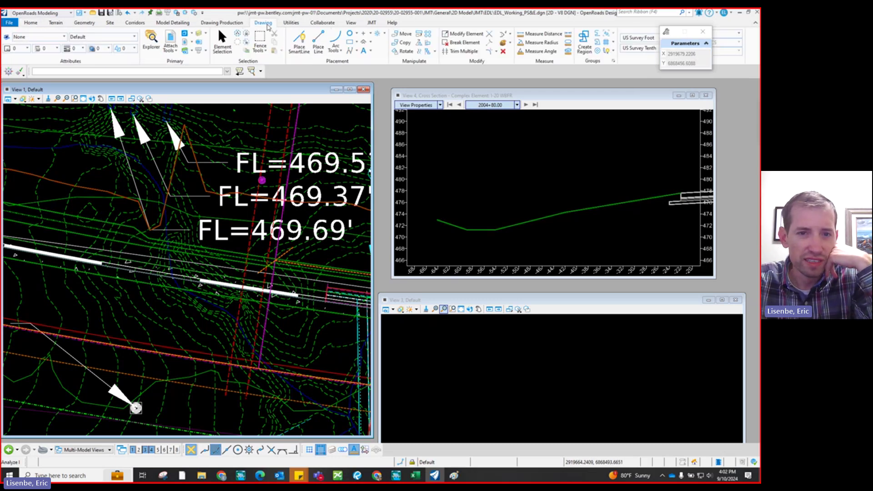
left_click(539, 34)
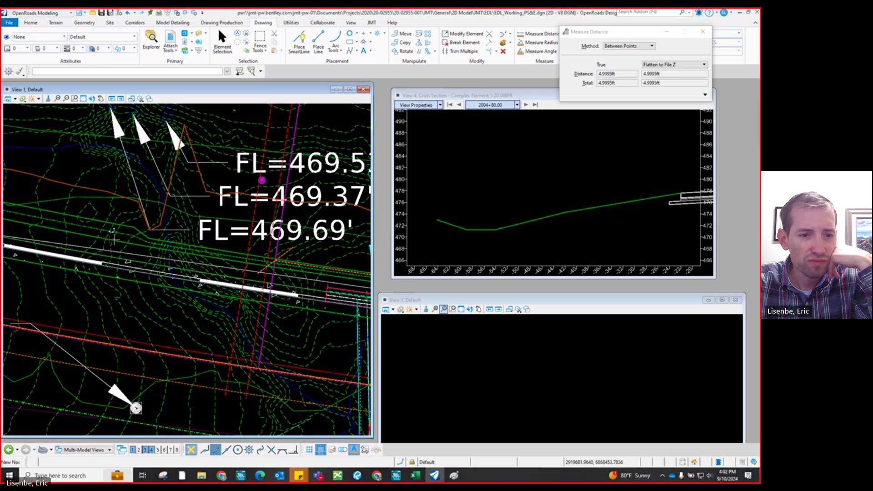
left_click(113, 223)
left_click(118, 223)
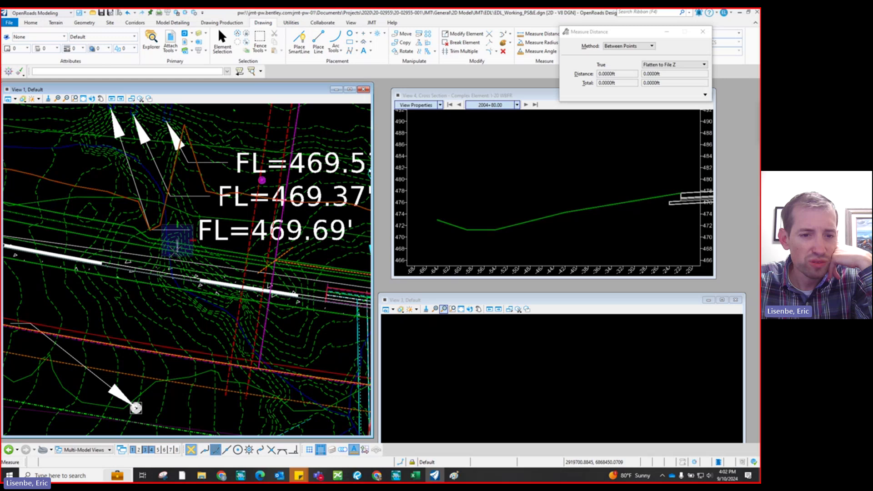
scroll(177, 237, "up", 2)
scroll(178, 237, "down", 2)
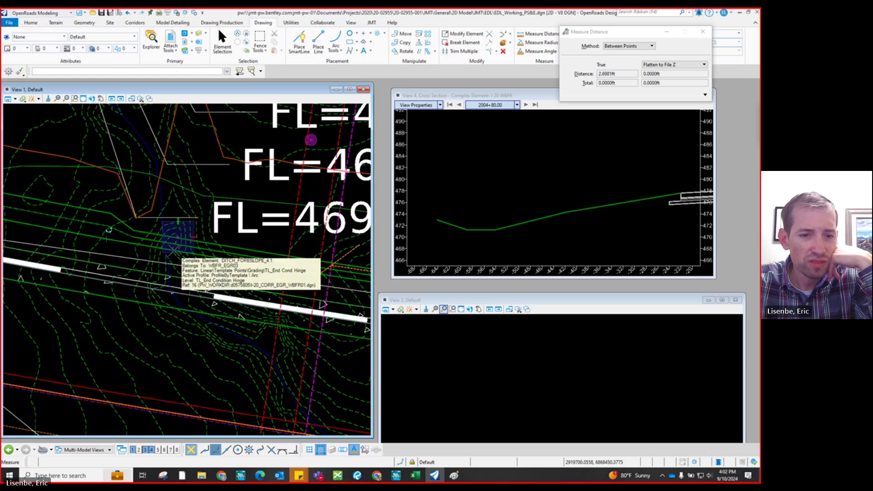
left_click(174, 249)
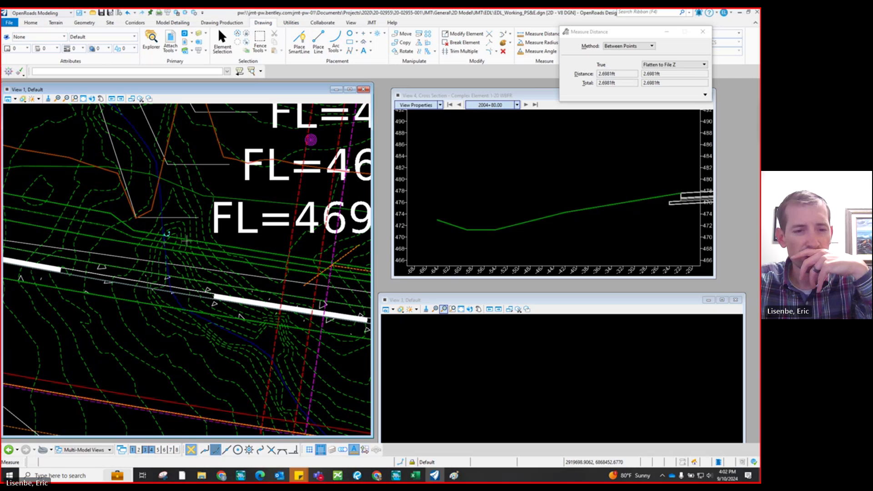
scroll(186, 241, "down", 1)
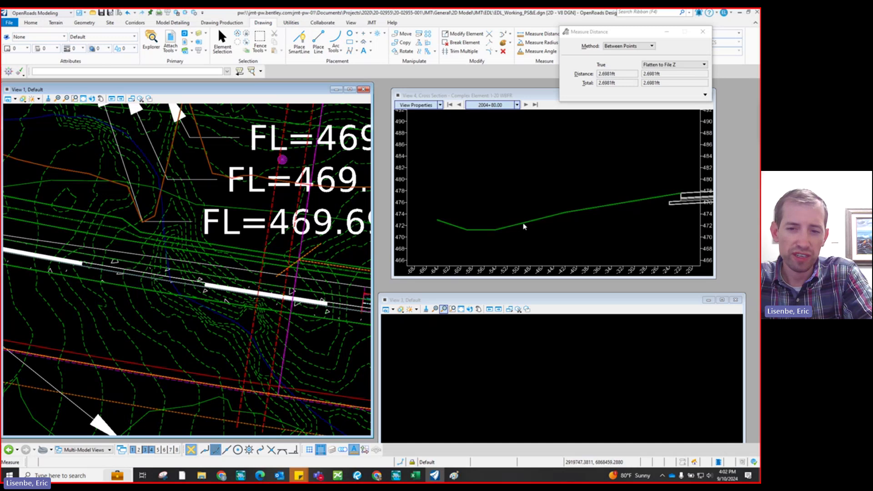
Step: Fill row 7 with bottom width 5, side slopes 4 and 4, depth 3 and Manning's n 0.035
left_click(415, 475)
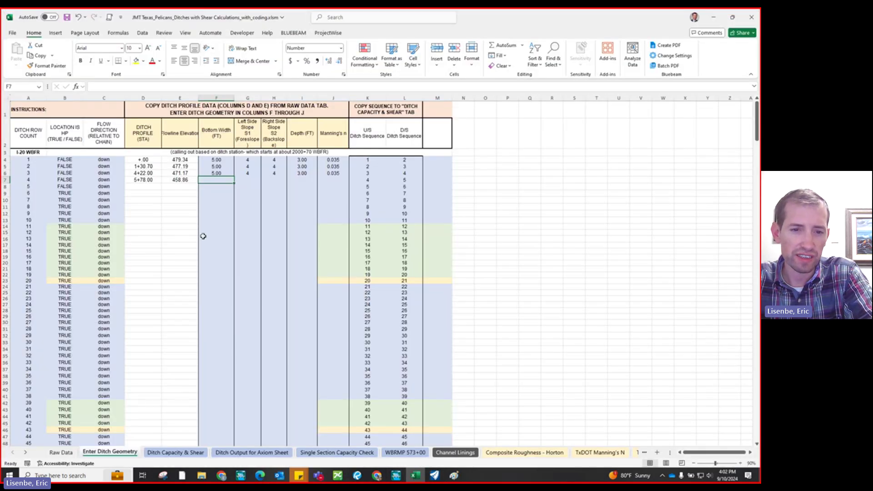
type("5")
key("Tab")
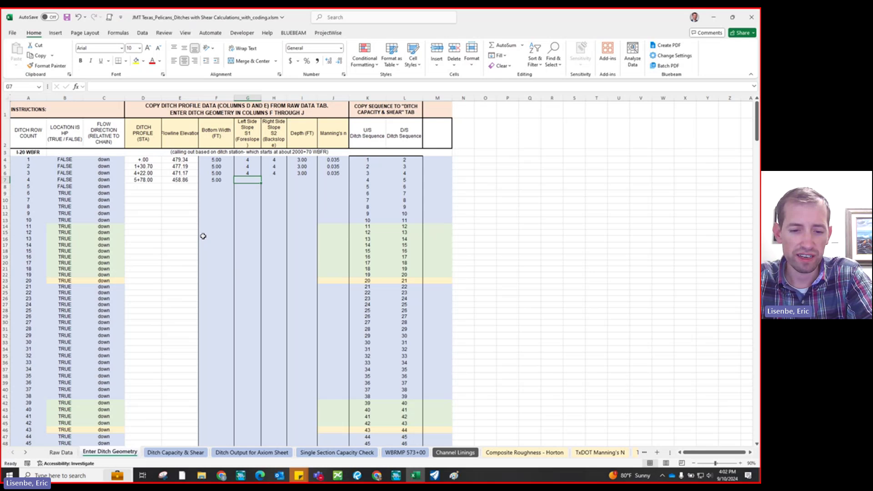
type("4")
key("Tab")
type("4")
key("Tab")
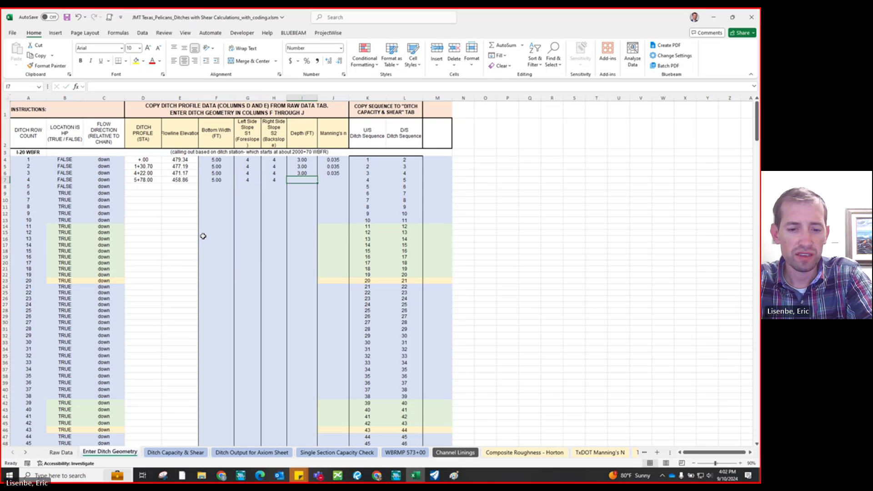
type("3")
key("Tab")
type("0")
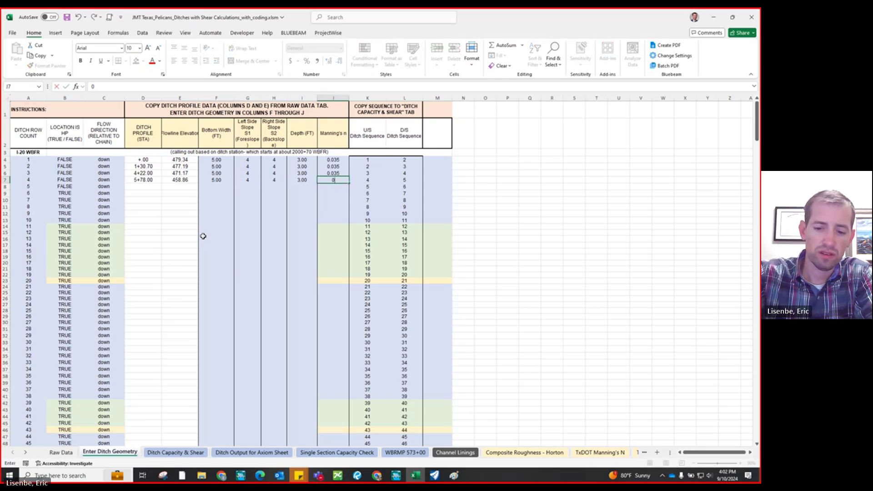
type(".035")
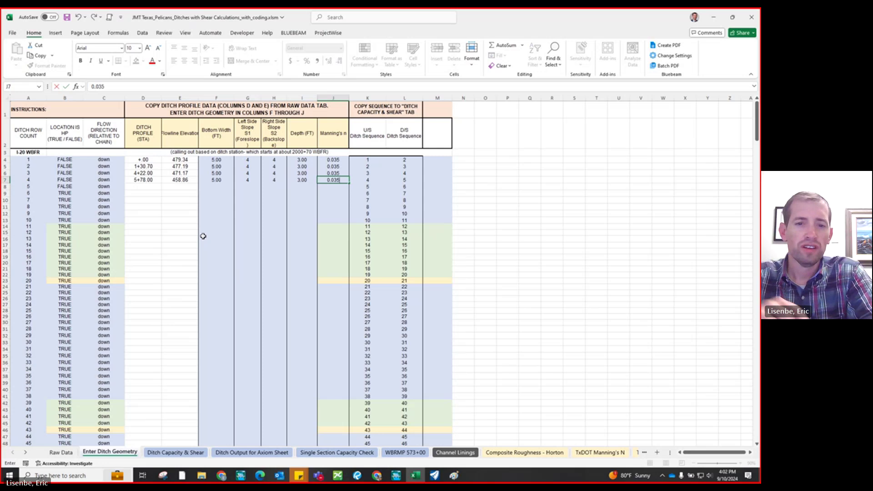
Step: Copy the U/S and D/S sequence numbers in K4:L7
left_click(462, 195)
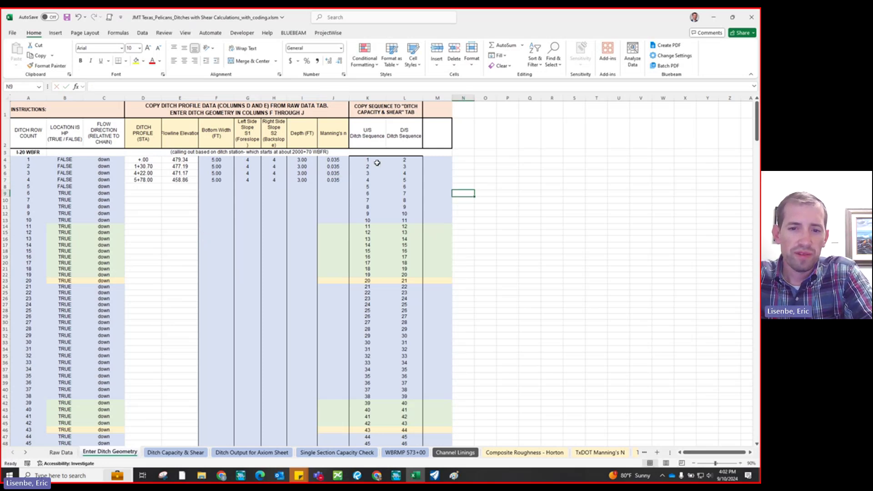
left_click_drag(375, 161, 392, 181)
key("ctrl+c")
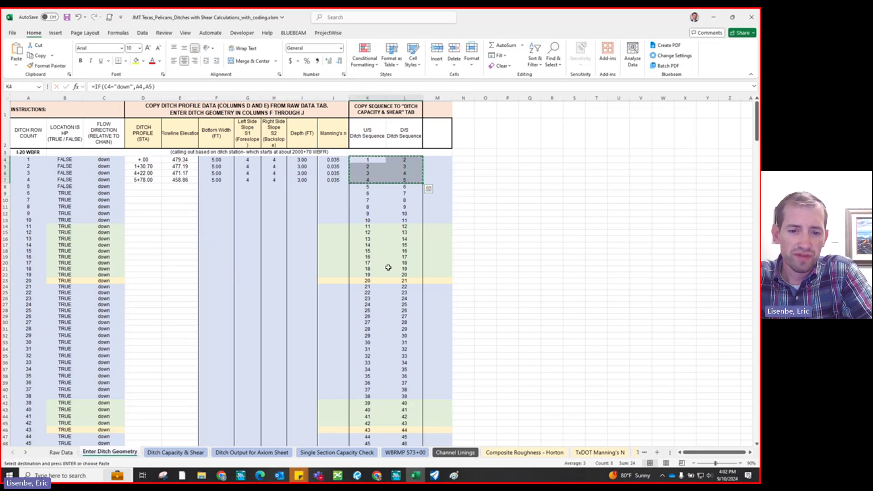
Step: On Ditch Capacity & Shear, paste the sequence numbers at A9 as values, then their formats
left_click(178, 452)
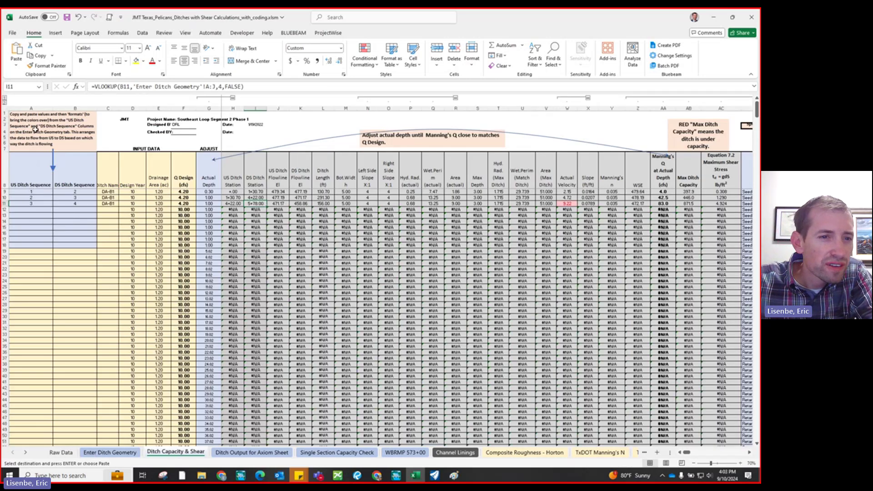
right_click(29, 190)
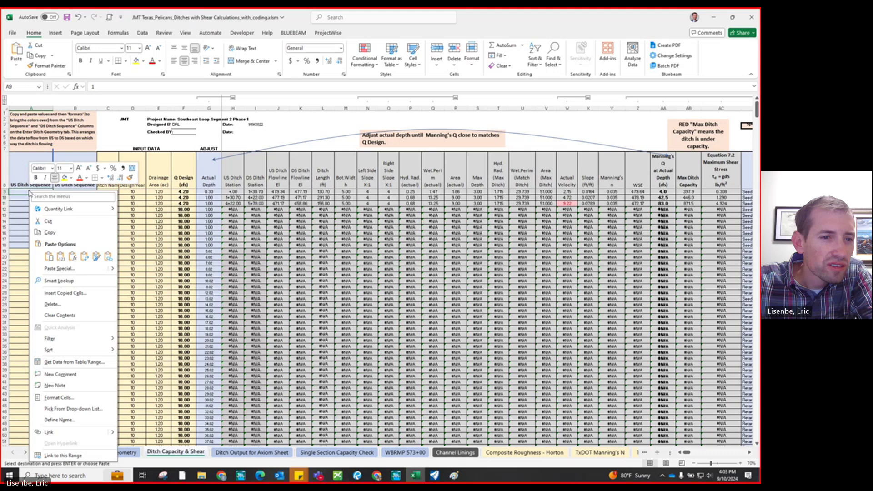
left_click(61, 258)
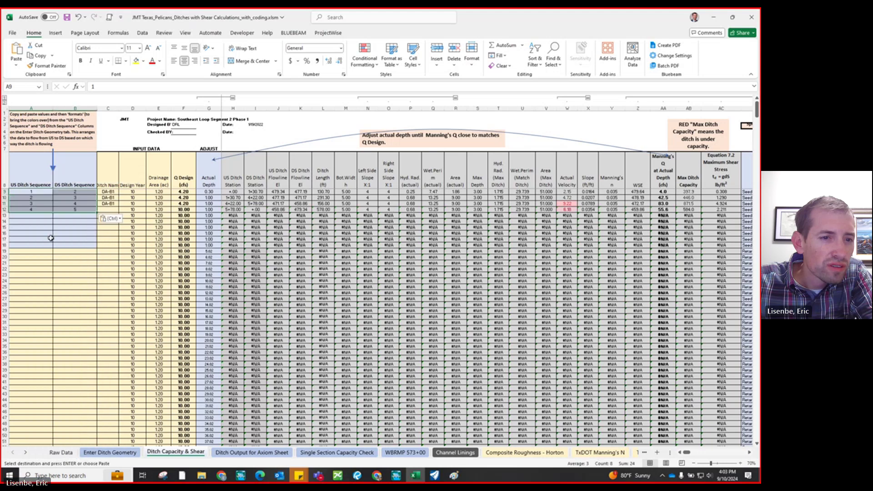
right_click(29, 199)
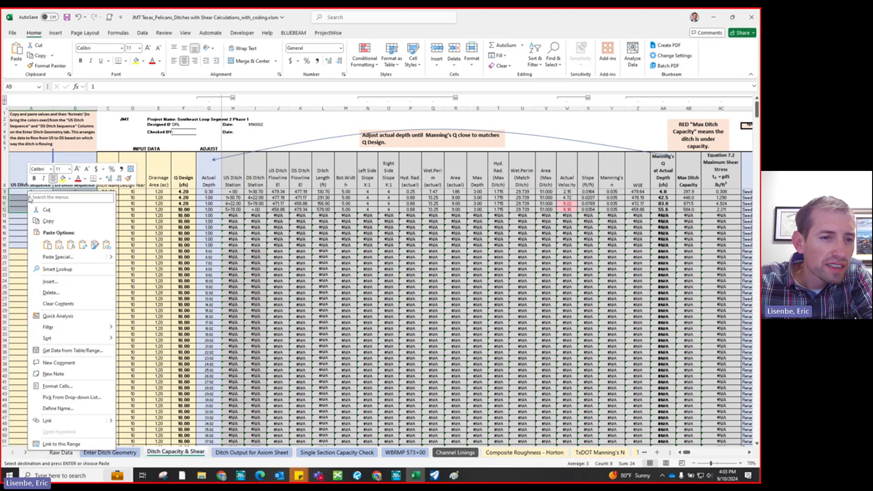
left_click(64, 260)
left_click(26, 250)
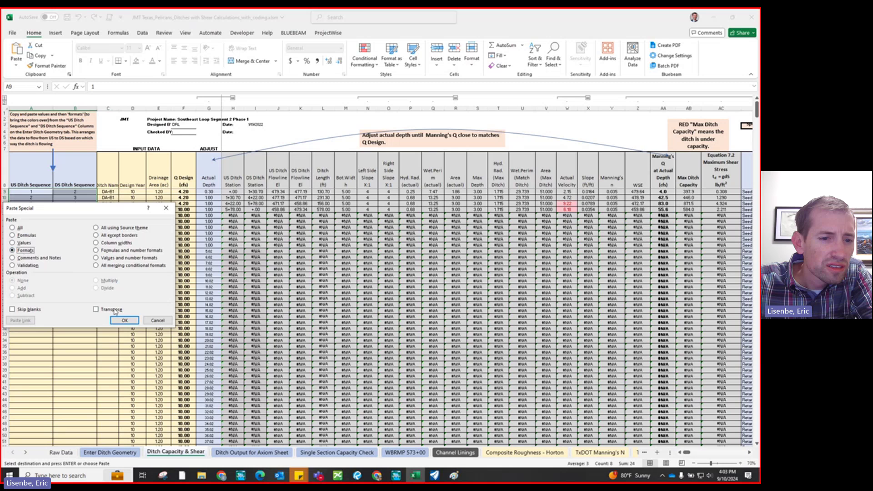
left_click(123, 321)
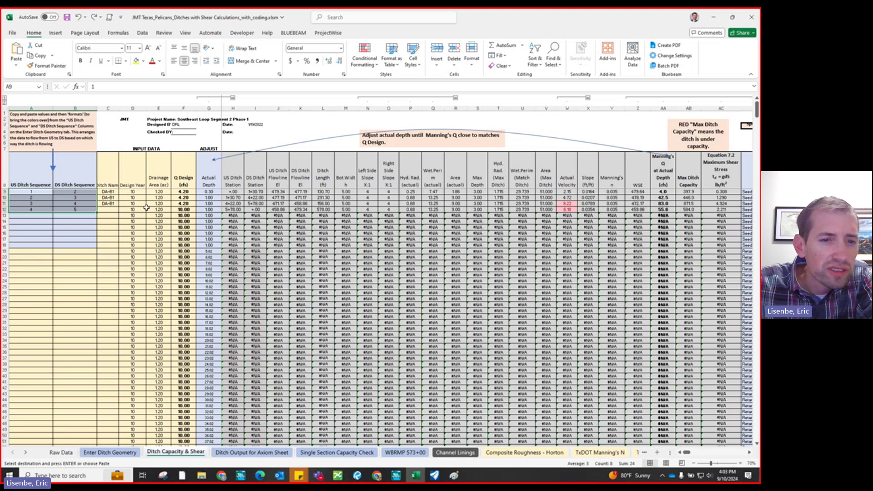
Step: Copy the ditch name DA-B1 into C12 and enter Q design 4.2 in F12
left_click(110, 204)
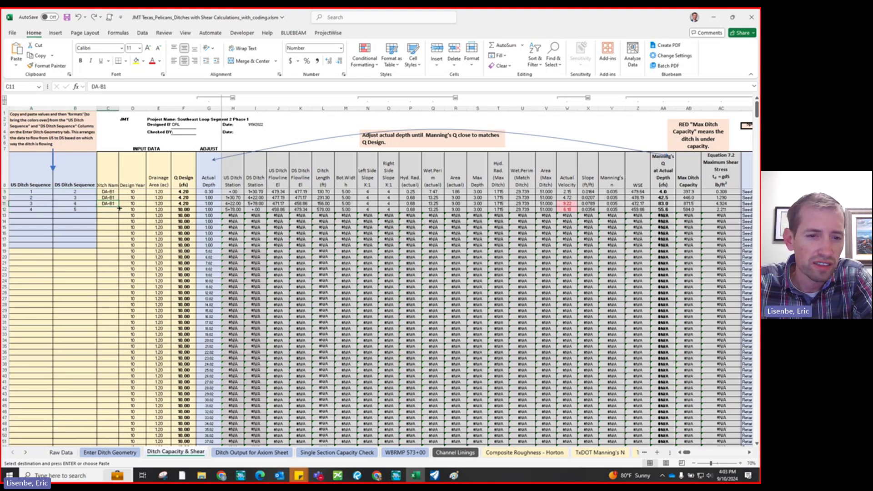
left_click(108, 210)
type("DA-B1")
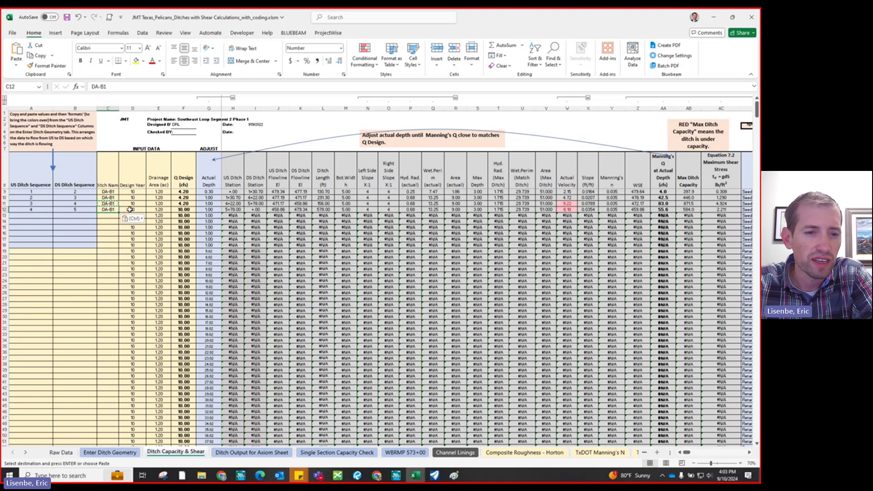
left_click(184, 210)
type("4")
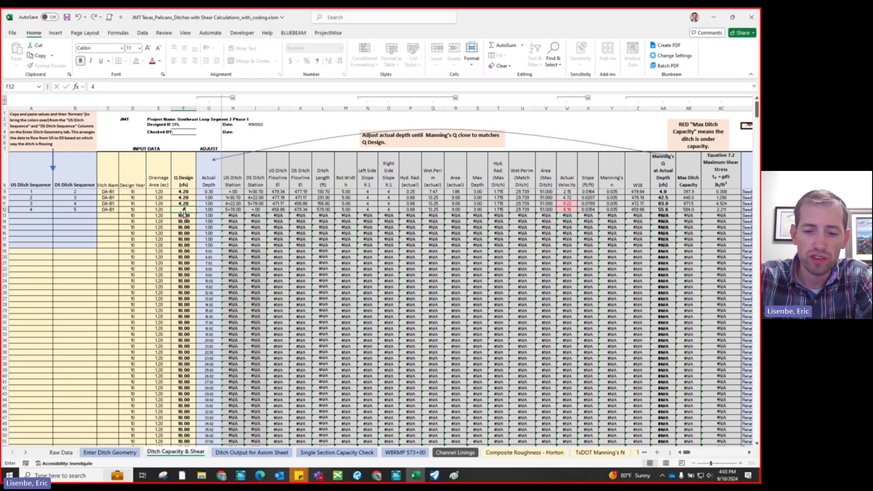
type(".2")
key("Return")
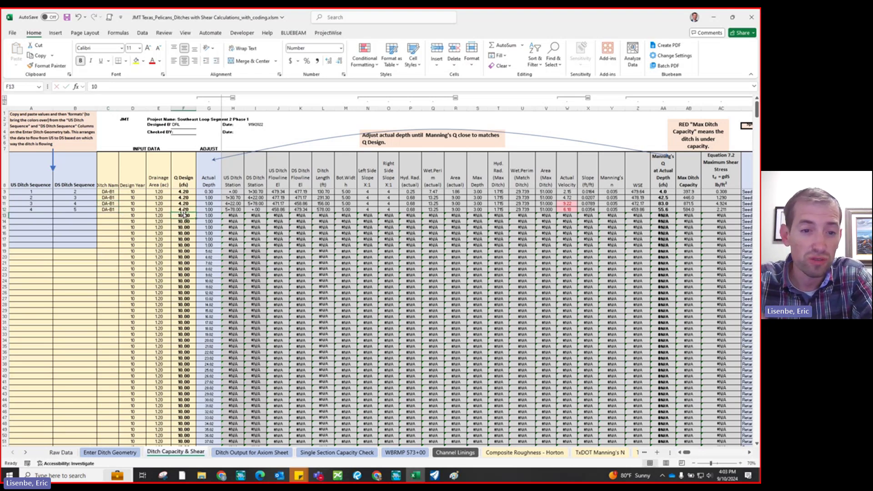
left_click(357, 475)
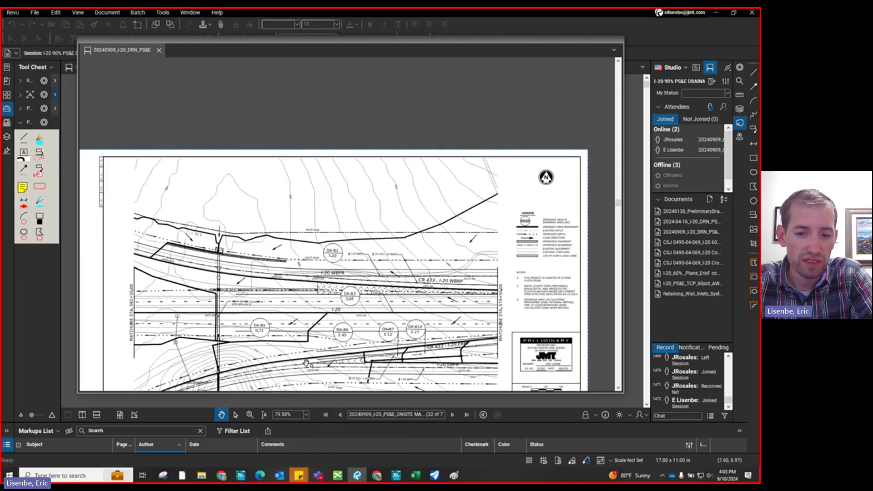
Step: In Bluebeam, bring up the rational method results table showing DA-B1 at 4.9 cfs
left_click(340, 415)
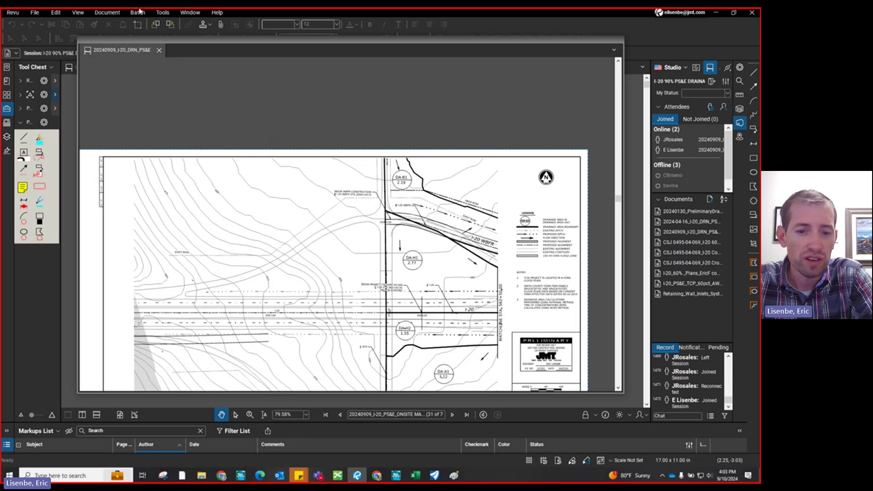
left_click(358, 476)
left_click(358, 475)
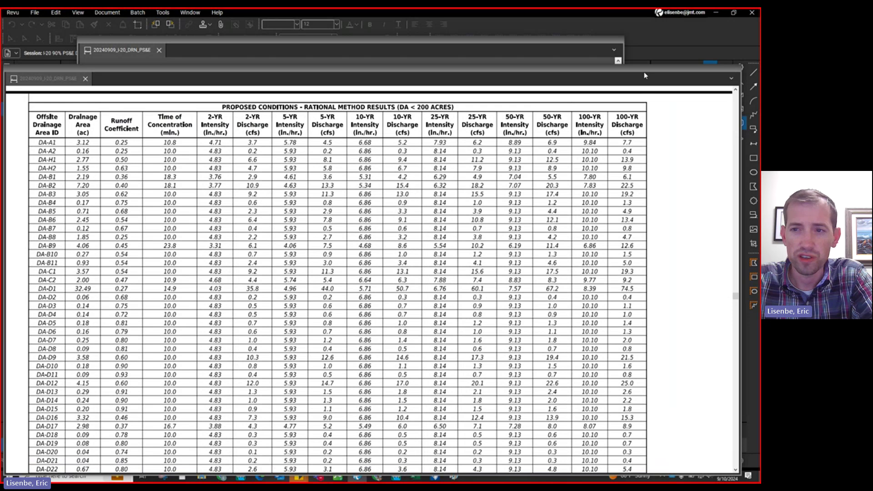
Step: Back in Excel, review the Manning's Q formula in AB9 without changing it
left_click(716, 12)
left_click(716, 12)
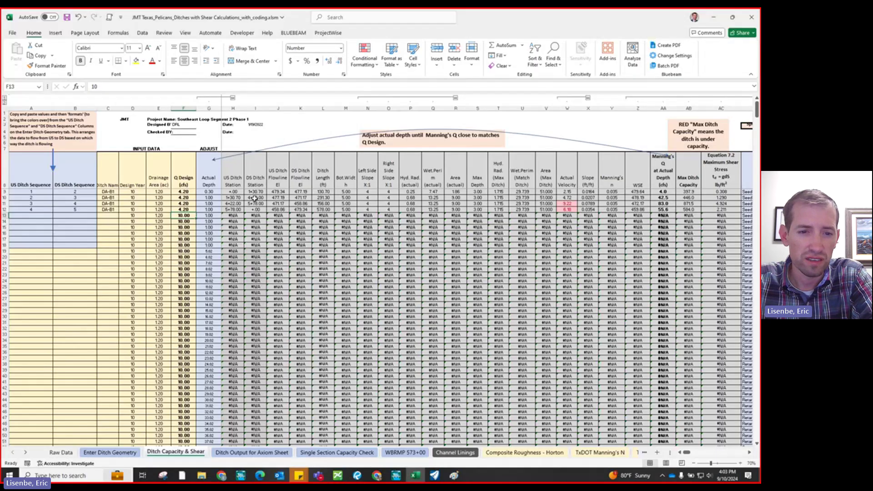
left_click(208, 209)
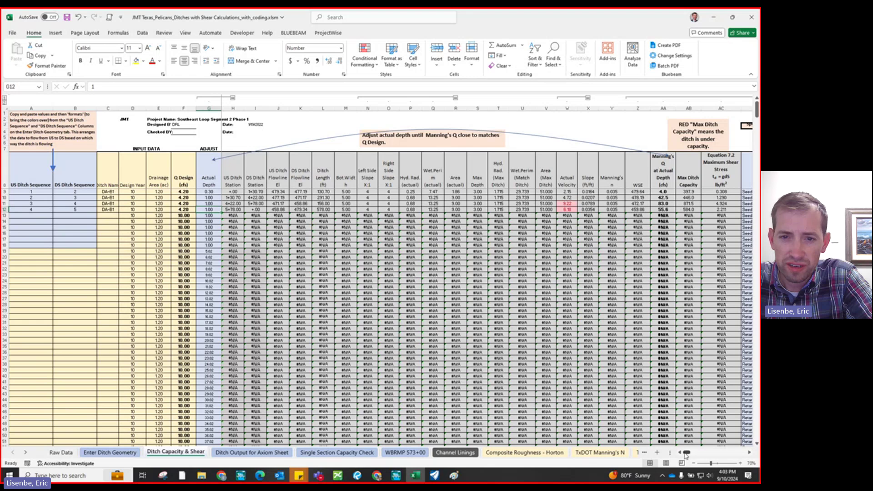
left_click_drag(687, 455, 685, 456)
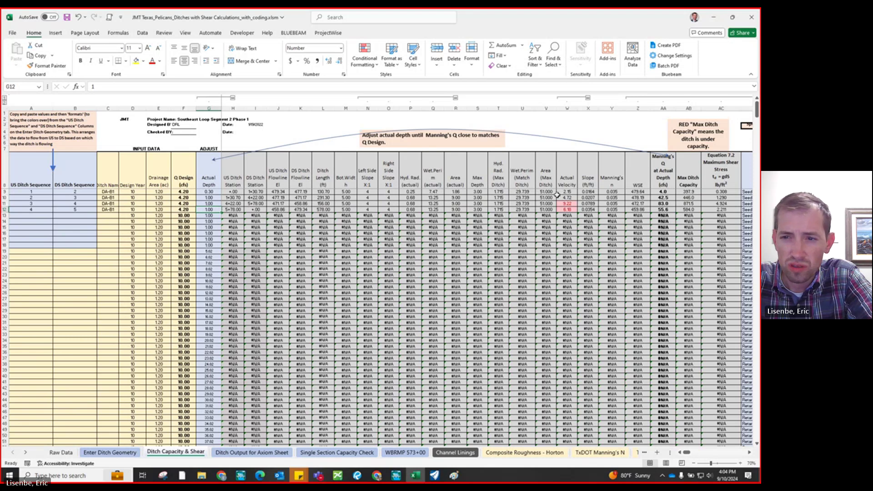
left_click(681, 192)
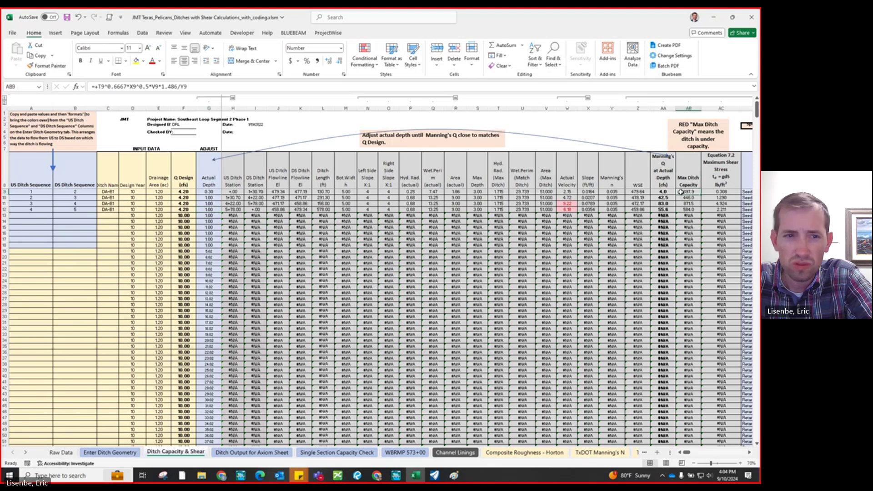
left_click(166, 86)
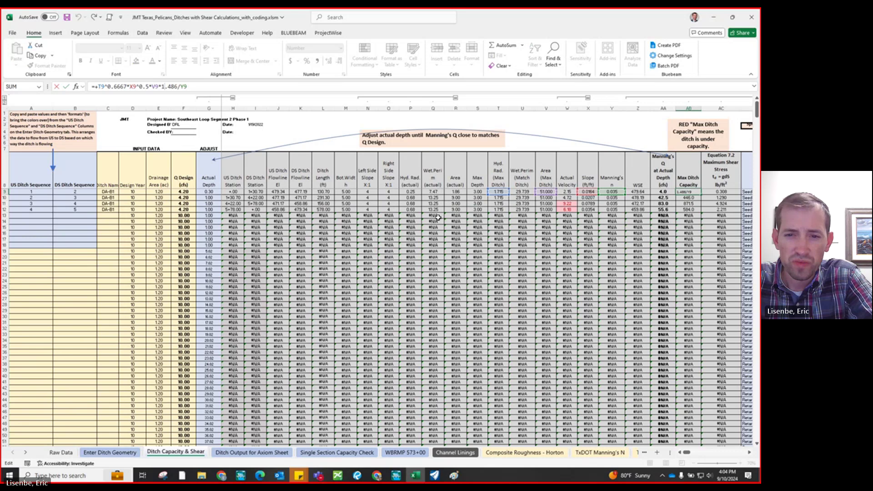
key("Escape")
Step: Check the four 3.00 depths, the Max Depth column, the 4.20 Q design values and row 11–12 slope formulas
left_click(111, 452)
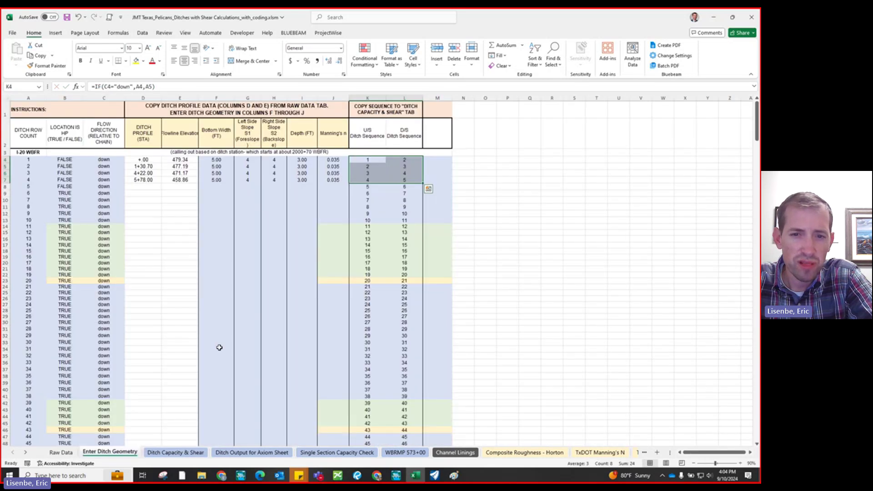
left_click_drag(301, 158, 301, 180)
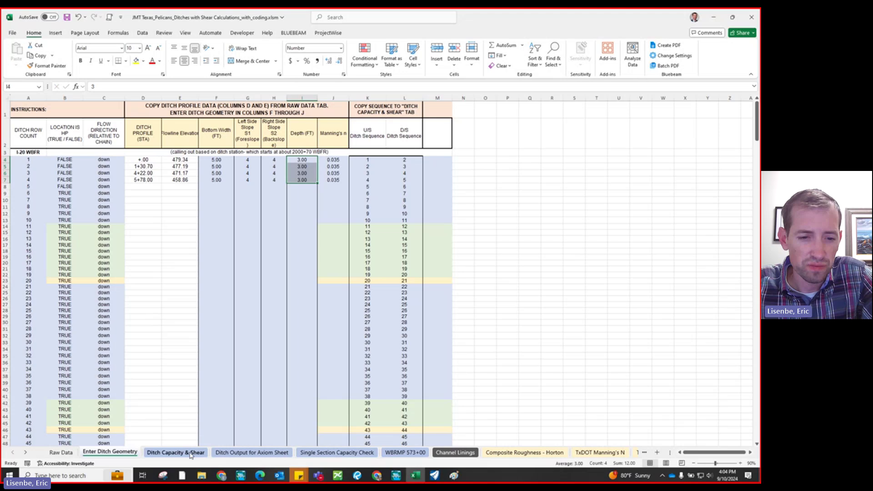
left_click(177, 453)
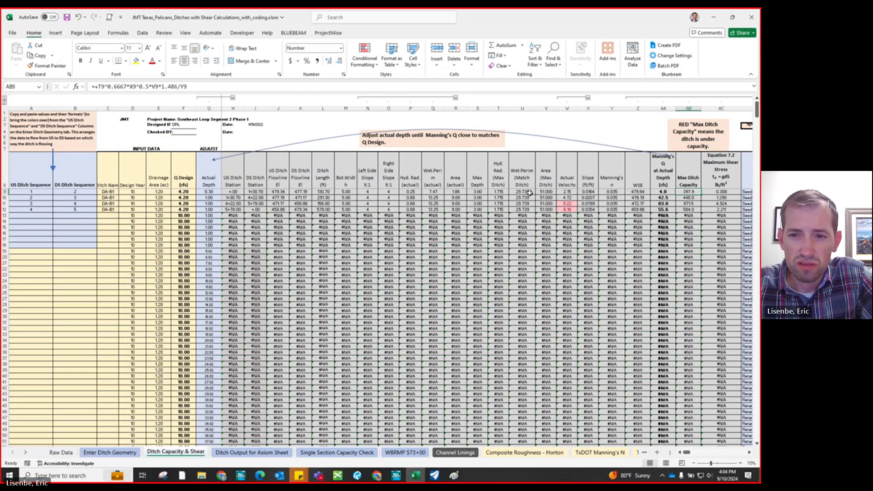
left_click(479, 109)
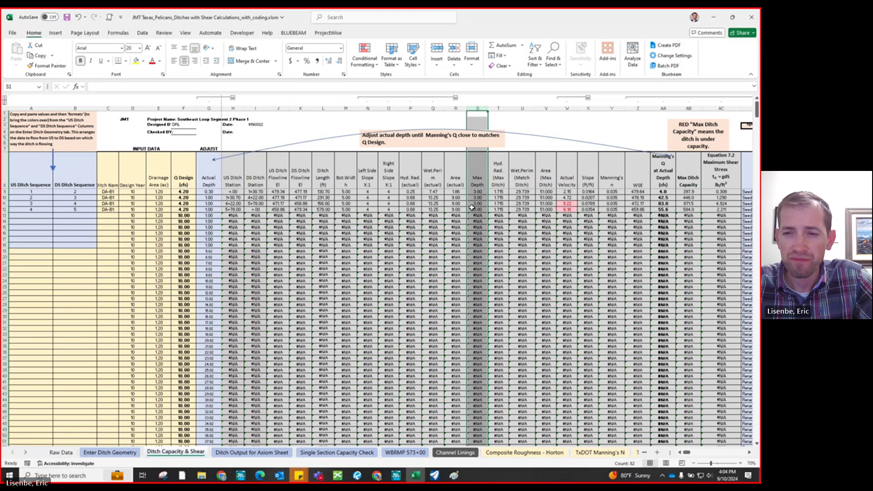
left_click_drag(182, 194, 179, 208)
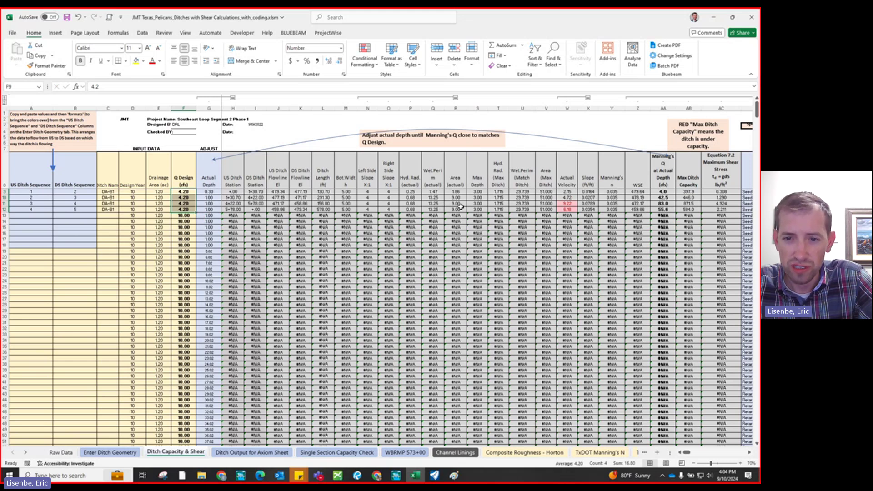
left_click(588, 204)
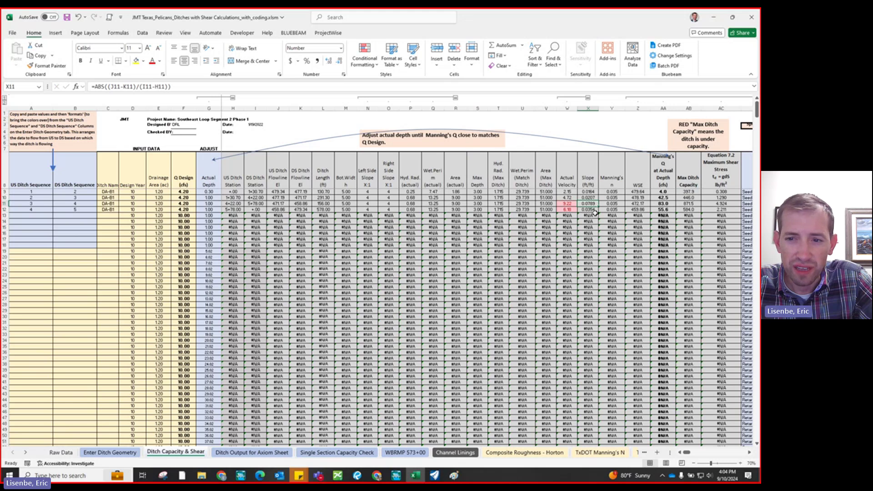
left_click(592, 210)
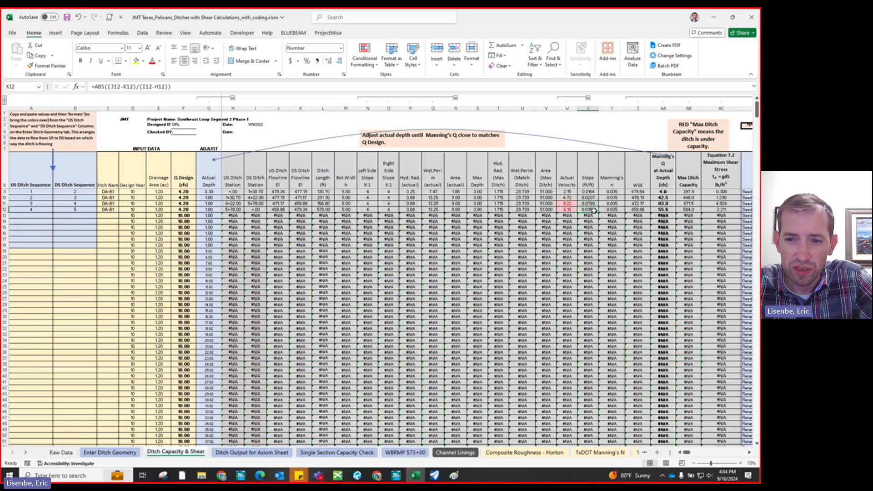
left_click(122, 457)
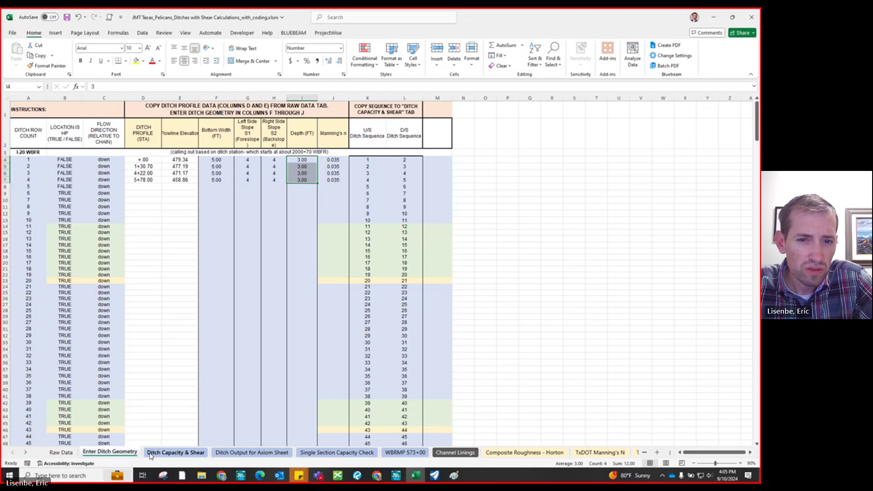
Step: Fill the sequence numbers K4:L6 on Enter Ditch Geometry with yellow
left_click(176, 453)
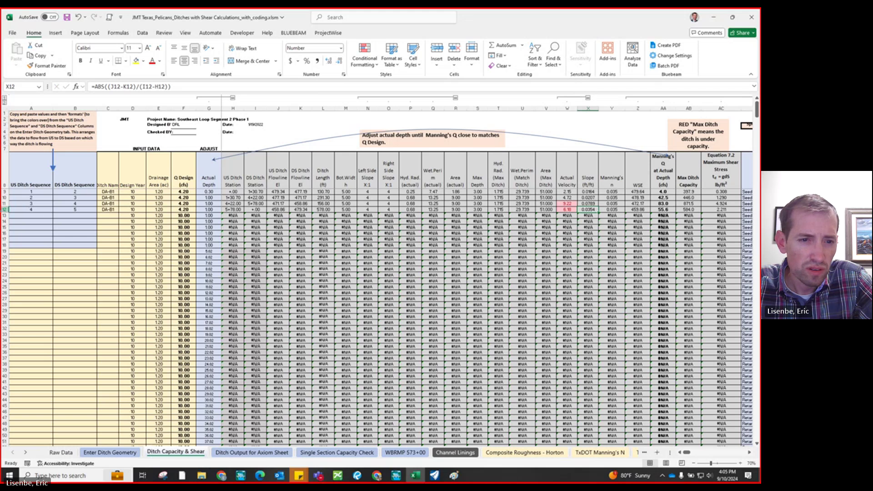
left_click(5, 204)
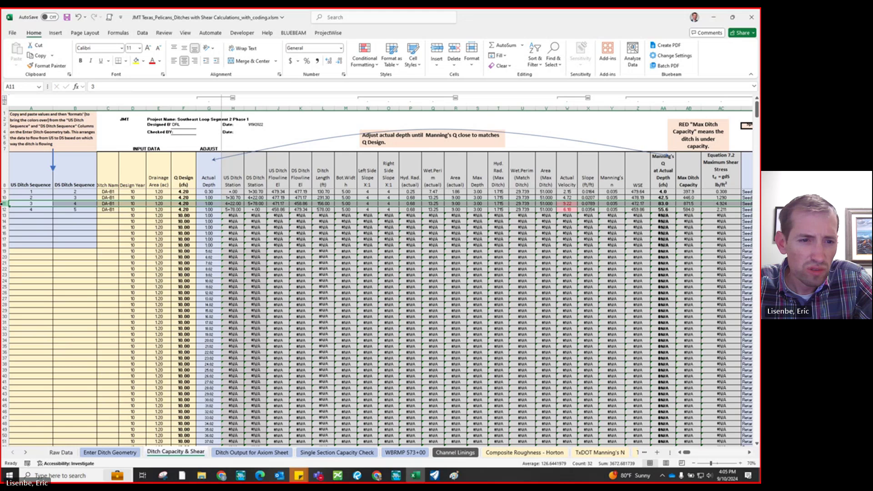
left_click(110, 453)
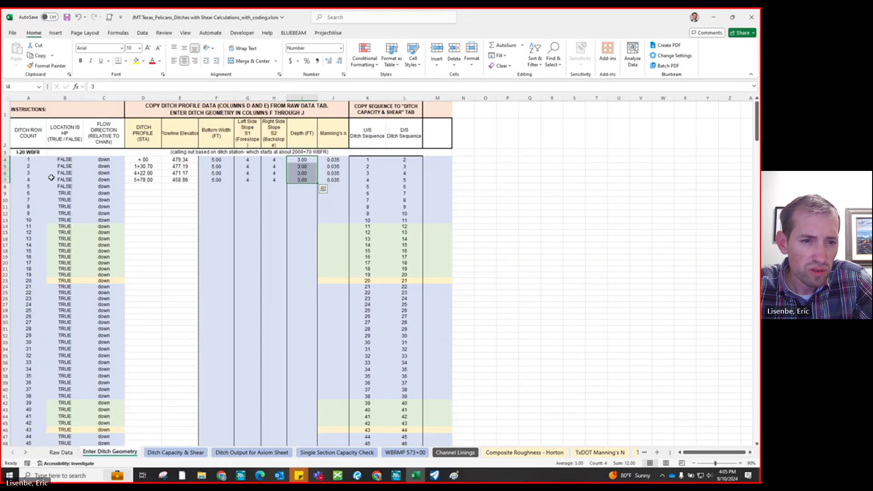
left_click_drag(3, 173, 4, 178)
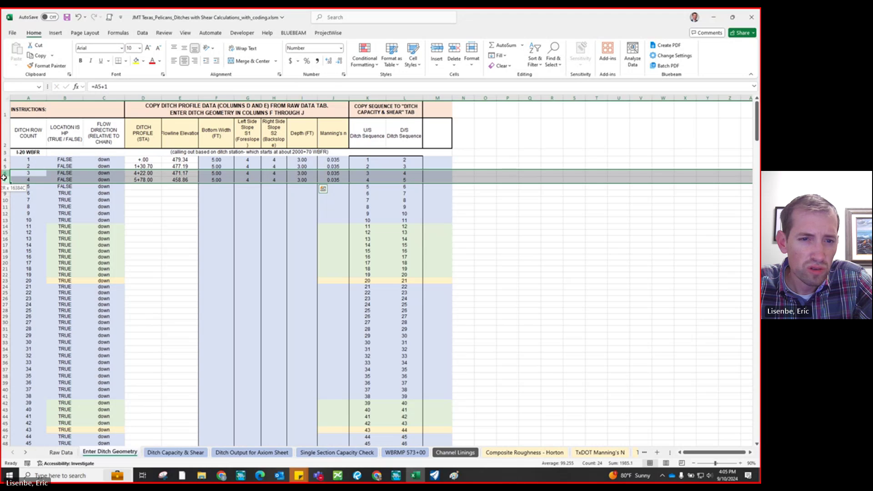
left_click_drag(4, 178, 3, 179)
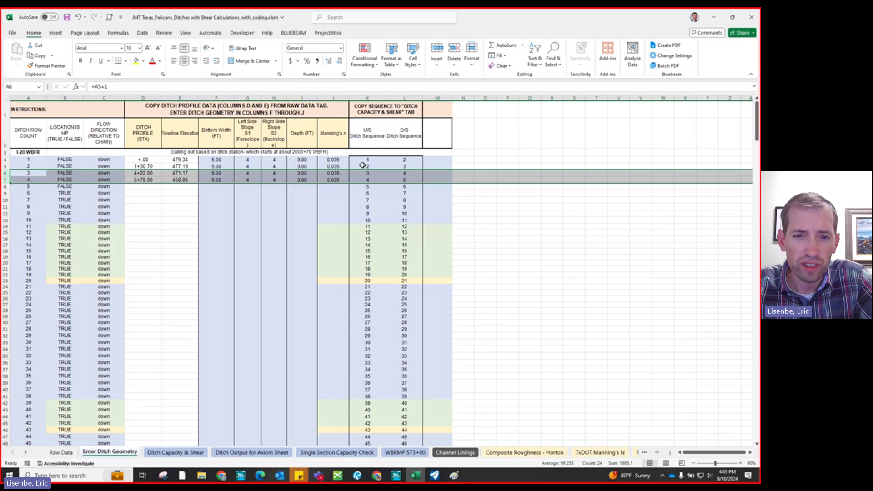
left_click_drag(363, 161, 397, 175)
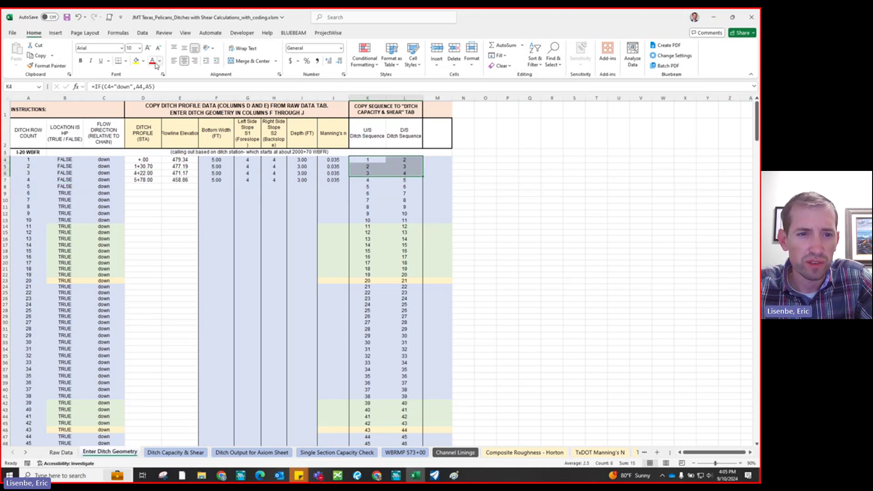
left_click(135, 60)
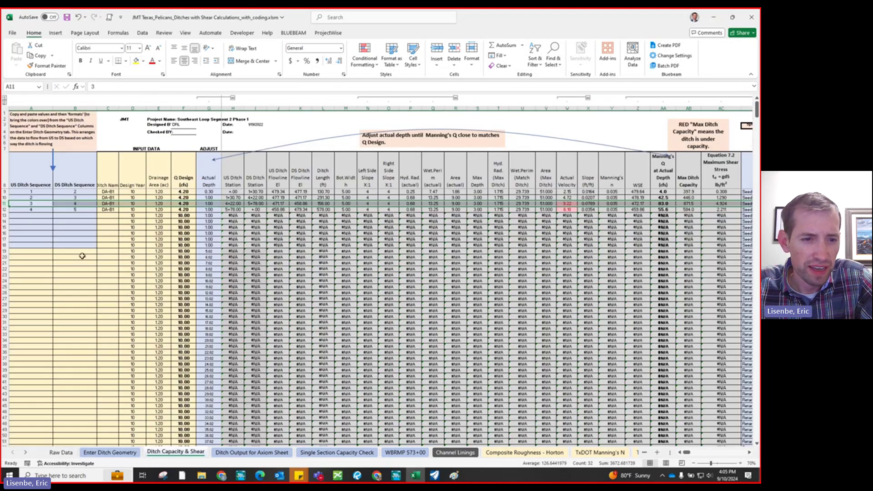
left_click(175, 452)
Step: Delete the fourth ditch's sequence numbers in A12:B12, leaving its results at #N/A
left_click(52, 208)
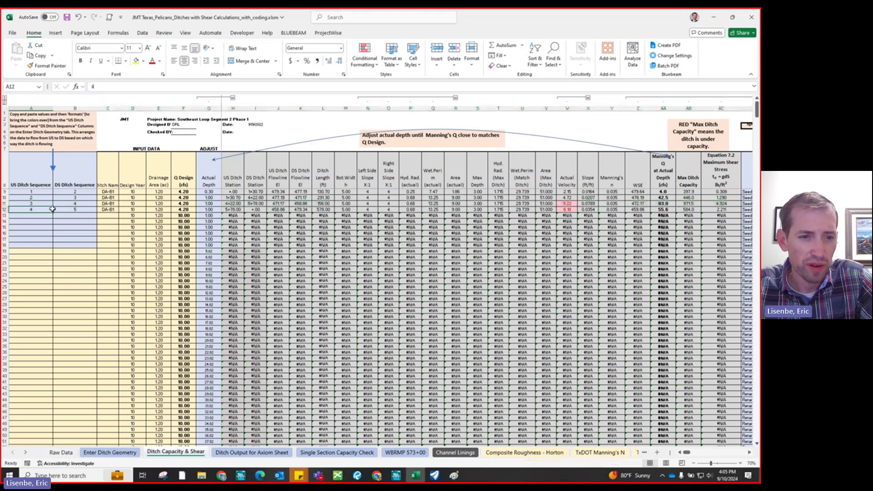
left_click_drag(53, 208, 66, 208)
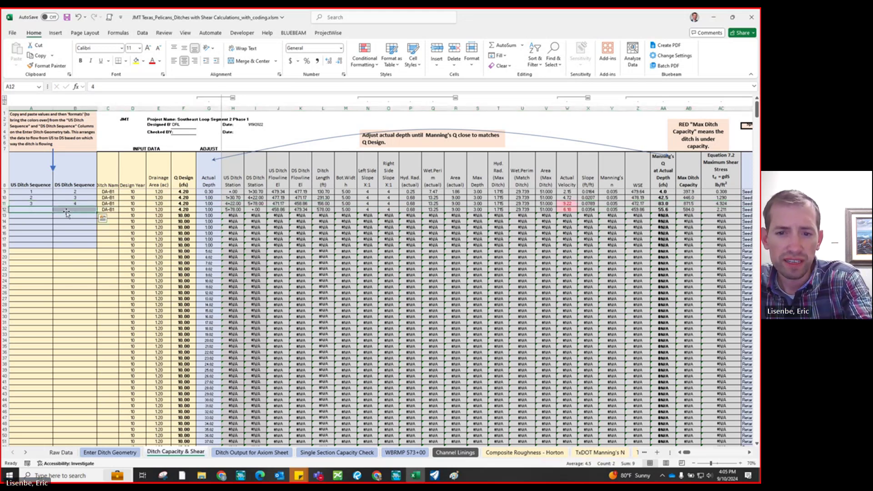
key("Delete")
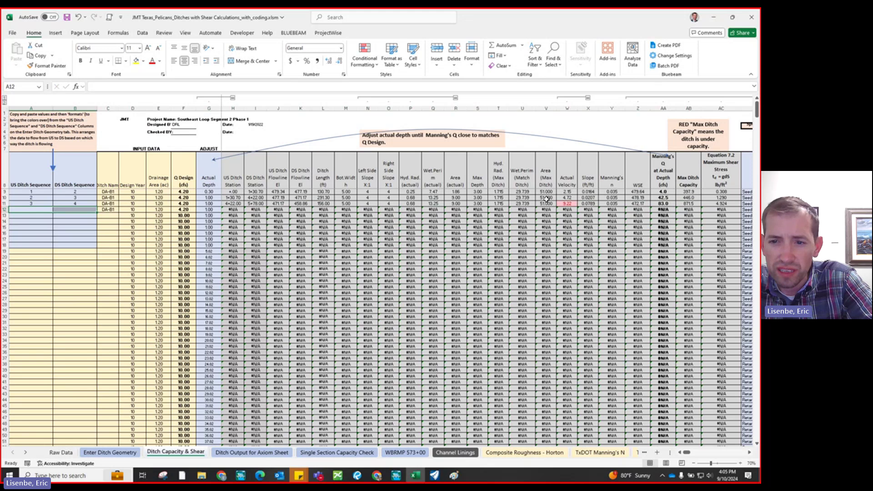
Step: Inspect row 11's slope, flowline and Q Design cells, then view the channel lining columns
left_click(583, 203)
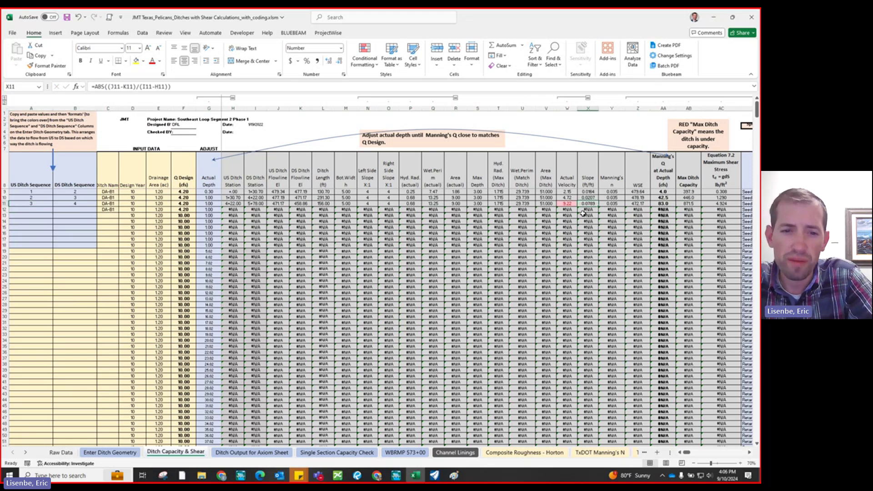
key("Left")
key("Left")
key("Left")
key("Left")
key("Left")
key("Left")
key("Left")
key("Left")
key("Left")
key("Left")
key("Left")
key("Left")
key("Left")
key("Left")
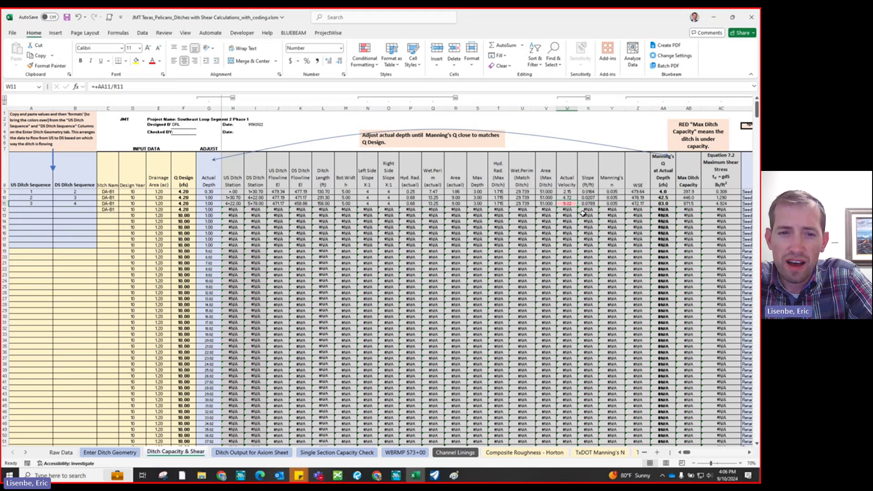
key("Left")
key("Left")
key("Left")
key("Left")
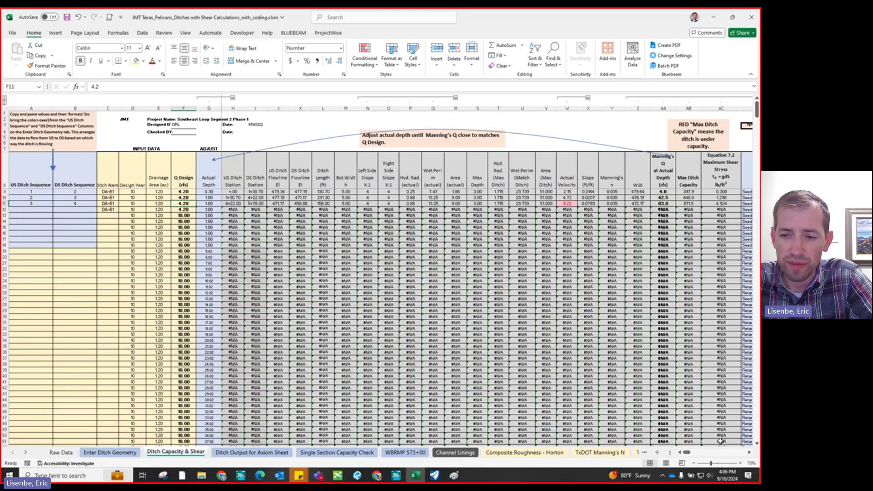
left_click(749, 453)
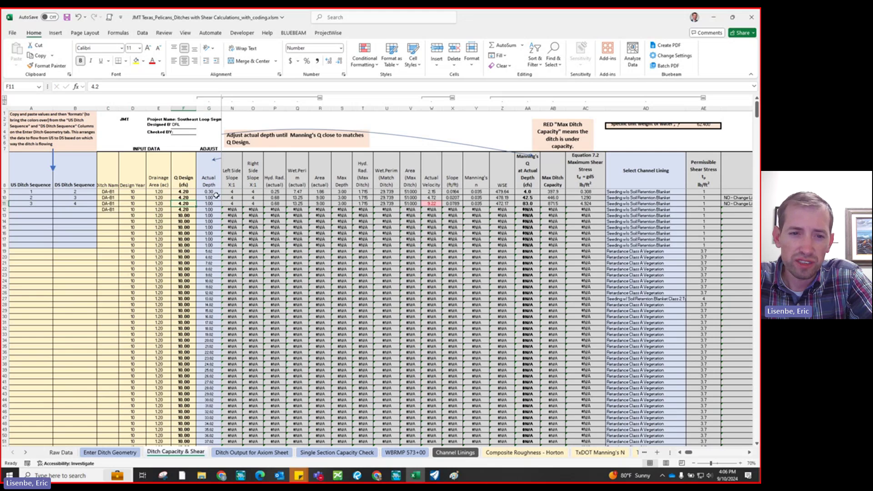
left_click(531, 191)
left_click(219, 192)
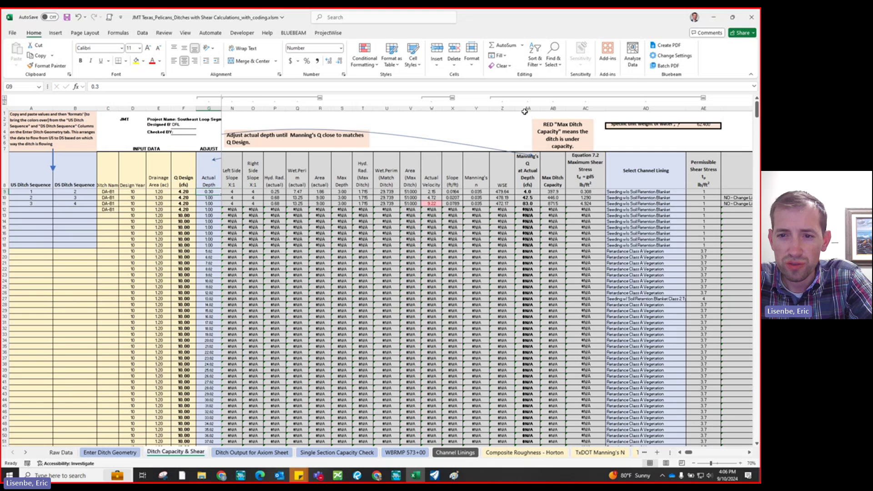
left_click(527, 109)
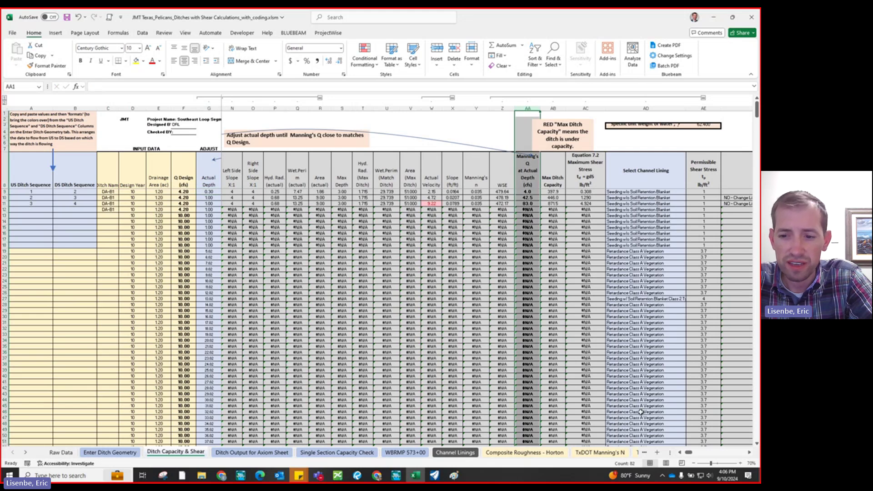
left_click(679, 453)
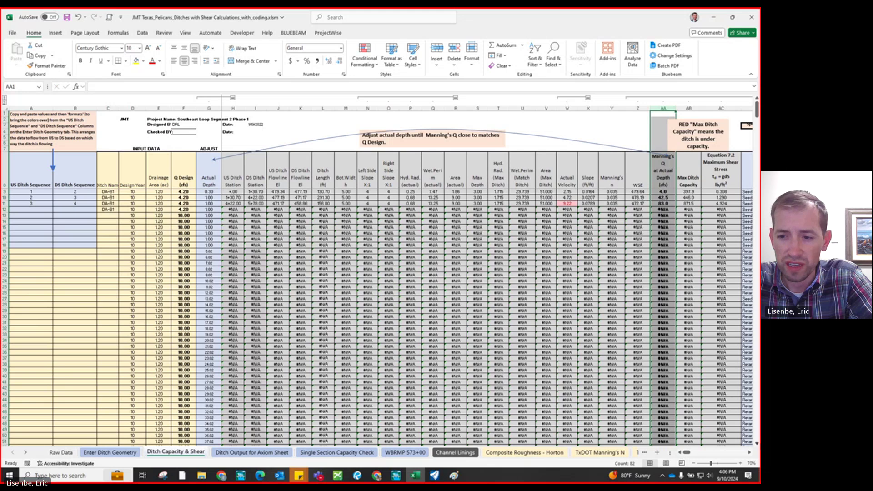
left_click(749, 452)
scroll(455, 319, "down", 1)
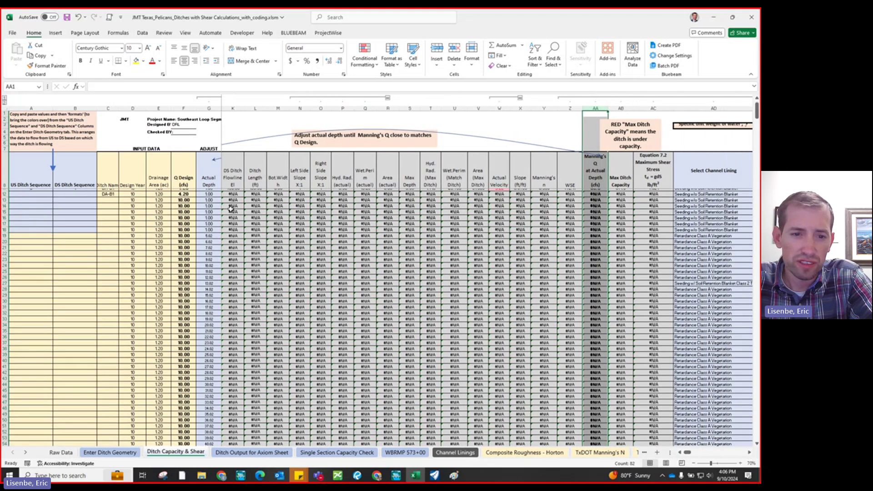
scroll(318, 250, "up", 1)
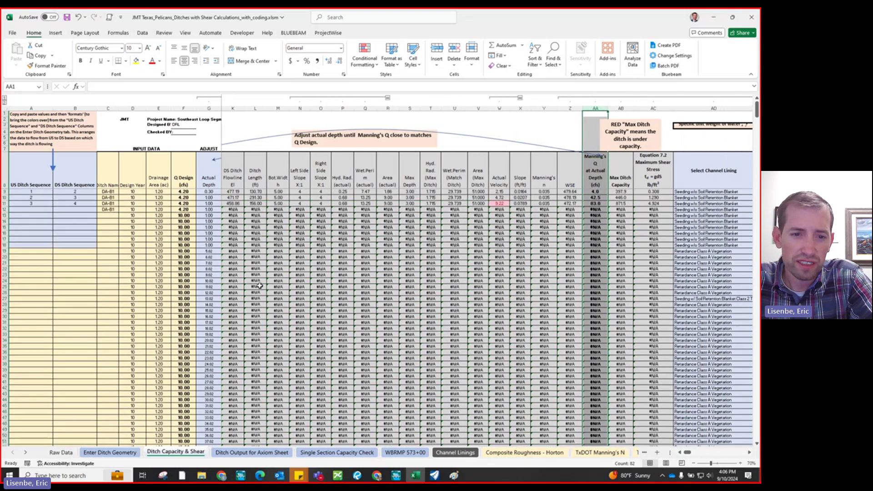
left_click(208, 192)
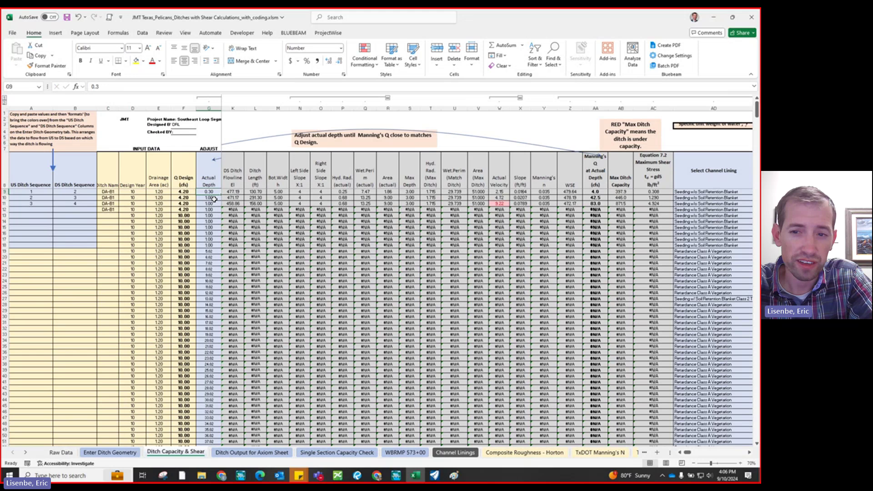
Step: Set the first ditch's actual depth in G9 to 0.31 ft and bring the shear check columns into view
type("0")
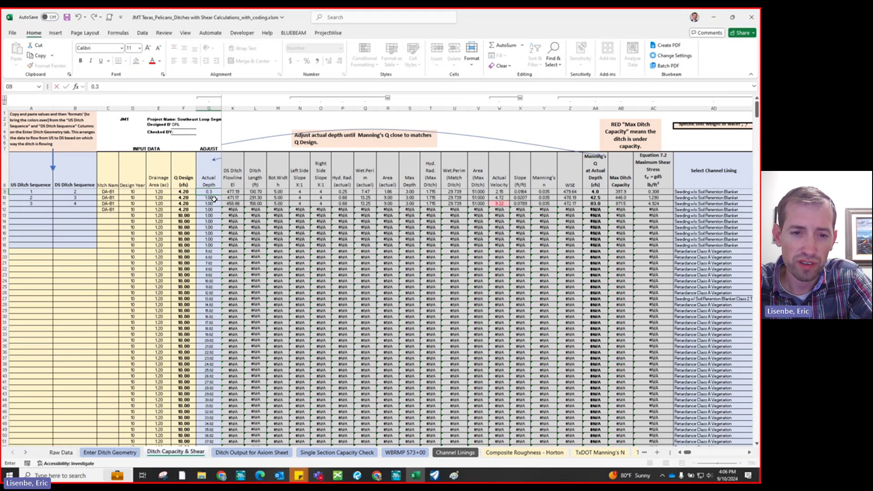
key("Return")
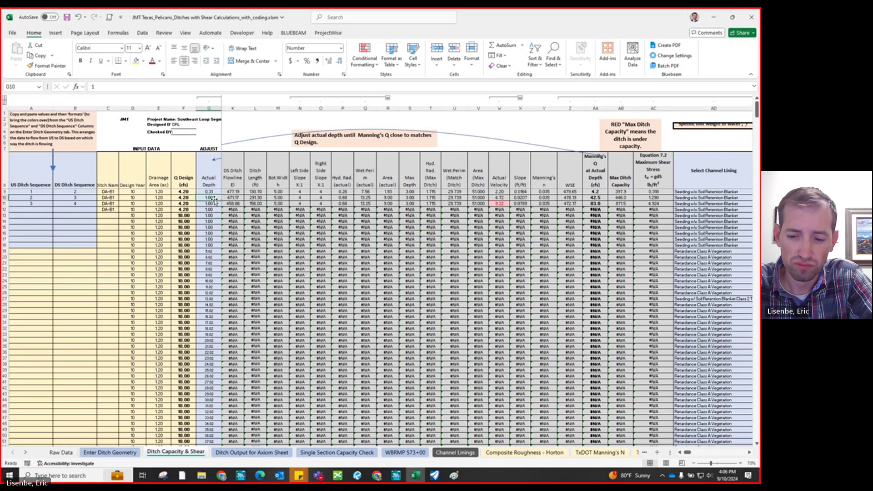
key("Up")
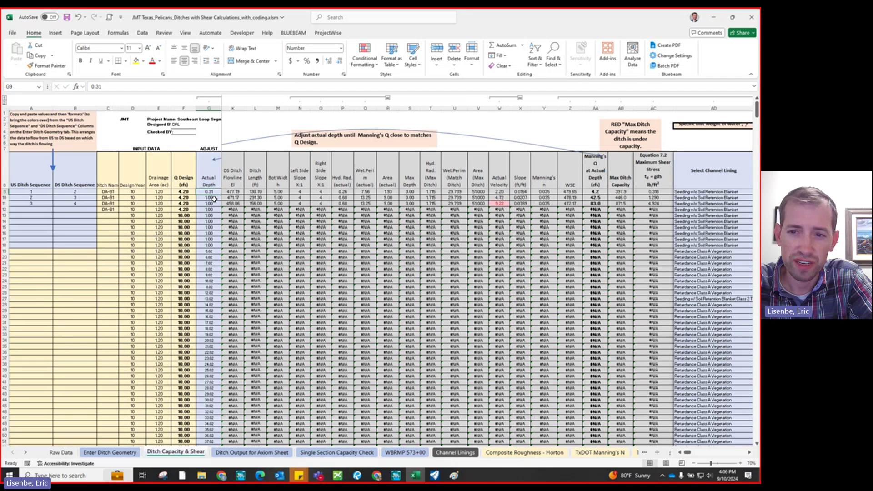
key("Right")
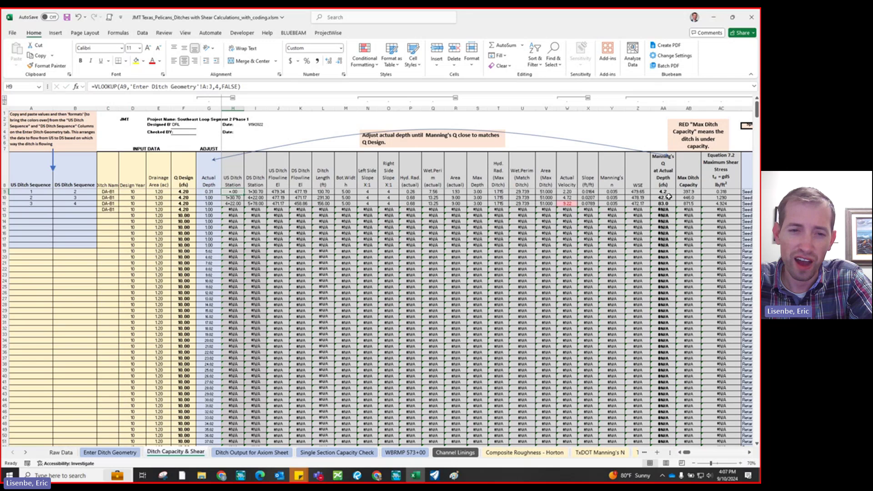
left_click(749, 452)
left_click(749, 453)
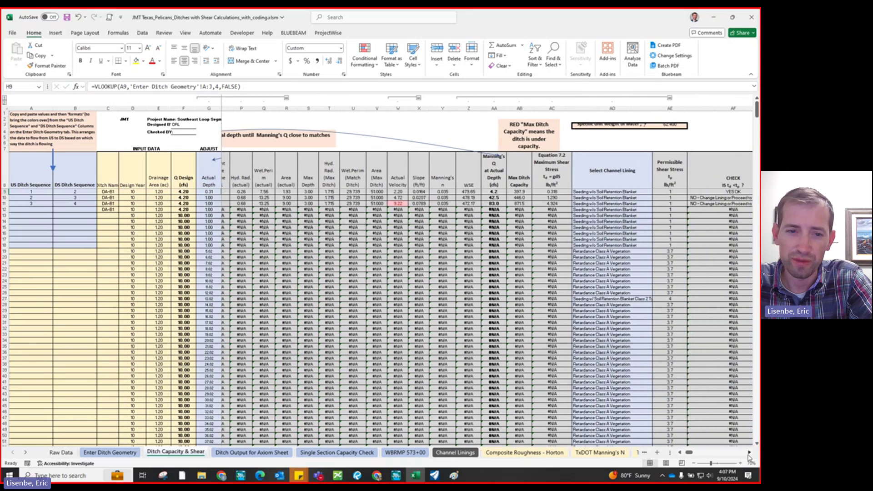
Step: Set row 10's actual depth in G10 to 0.29 ft
left_click(208, 198)
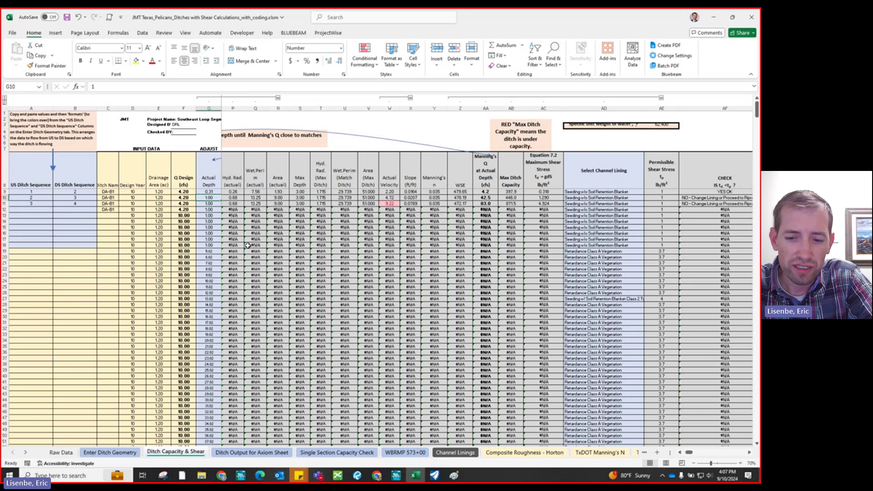
type("0.3")
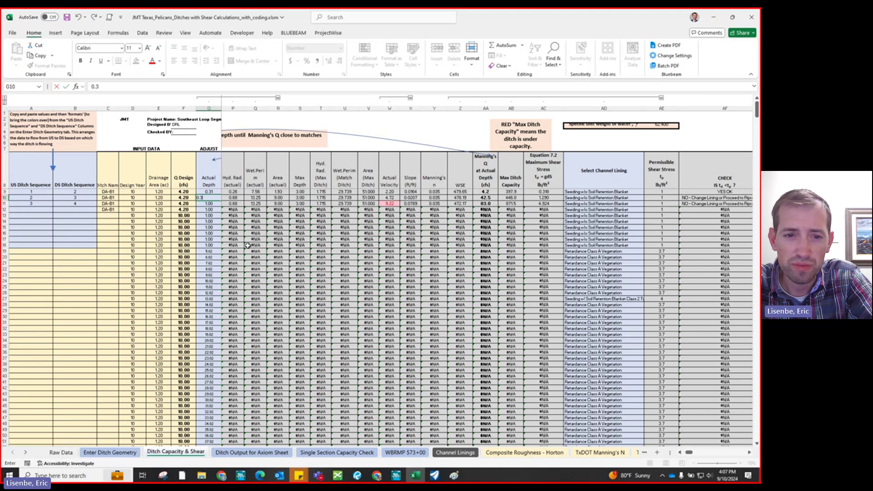
key("Return")
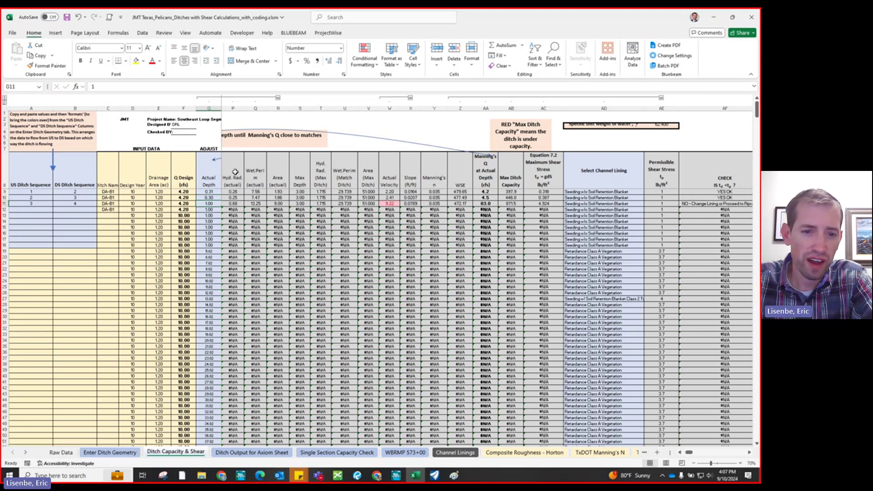
left_click(207, 198)
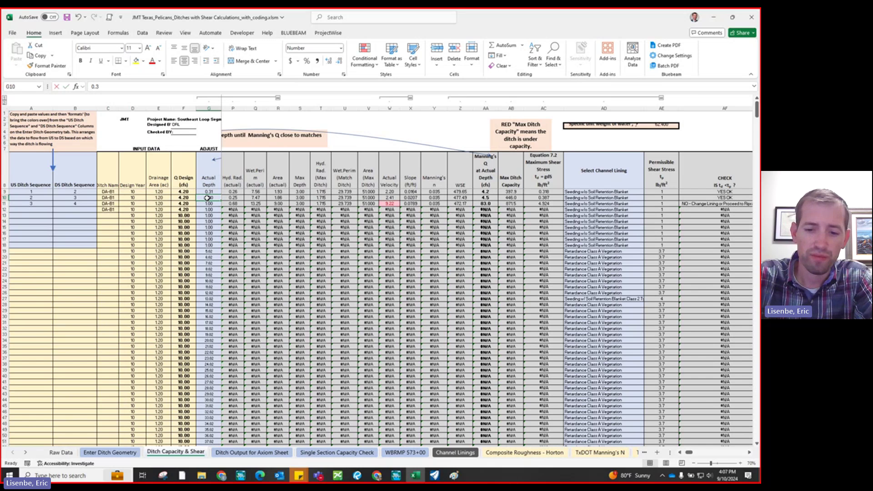
type("0.29")
key("Return")
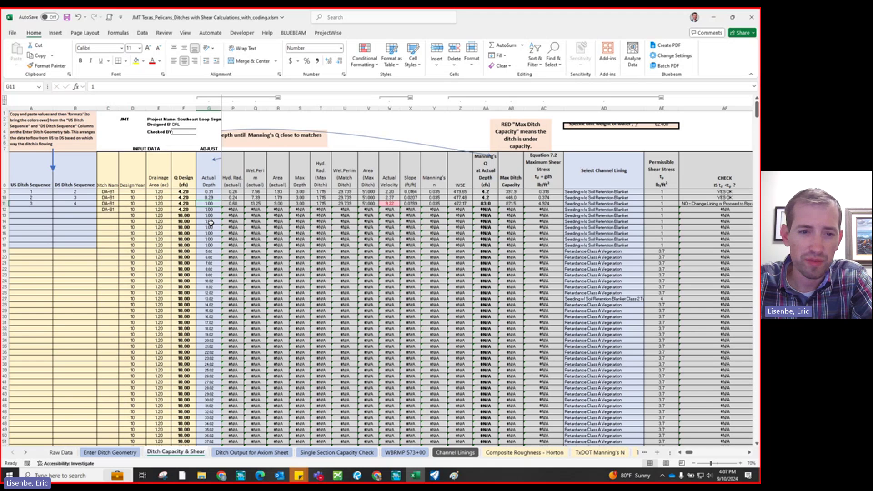
Step: Try depths 0.25, 0.22, 0.23 and finally 0.20 ft in G11 so Manning's Q nears 4.20
type(".25")
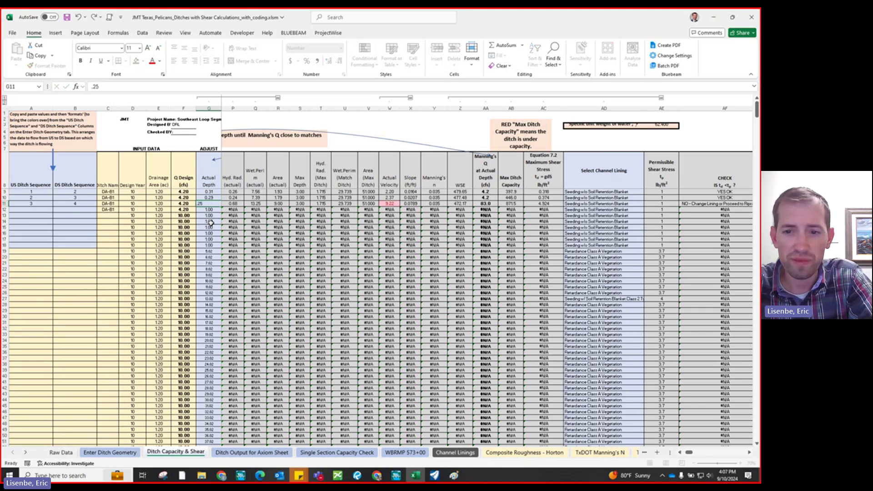
key("Return")
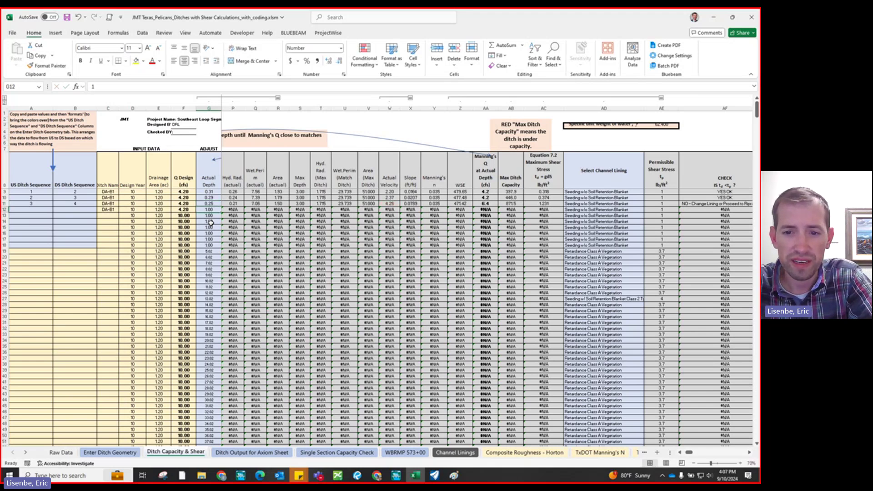
key("Up")
type(".")
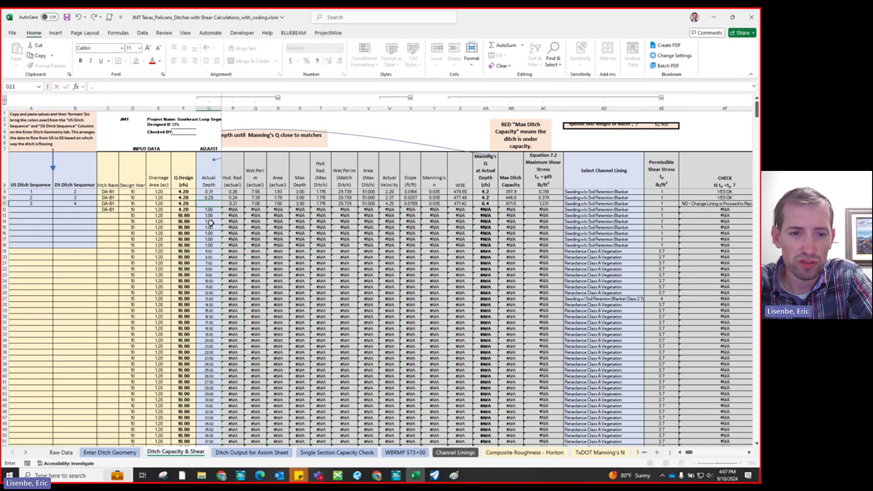
key("Return")
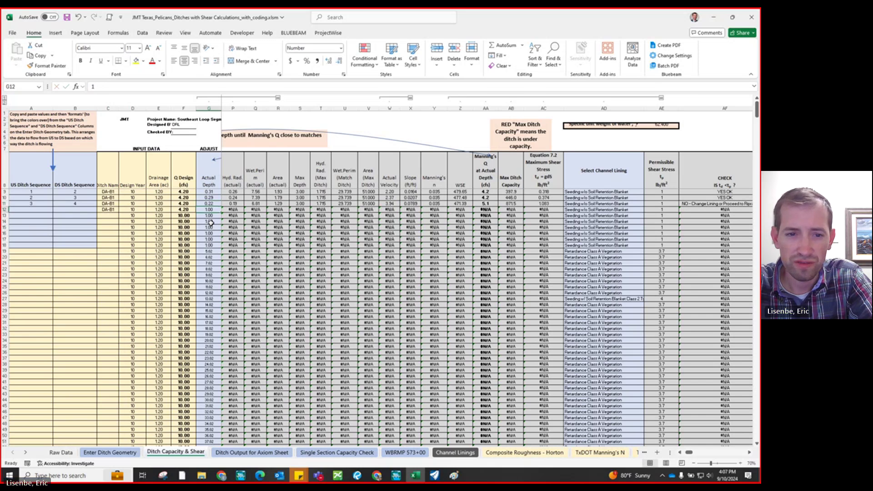
key("Up")
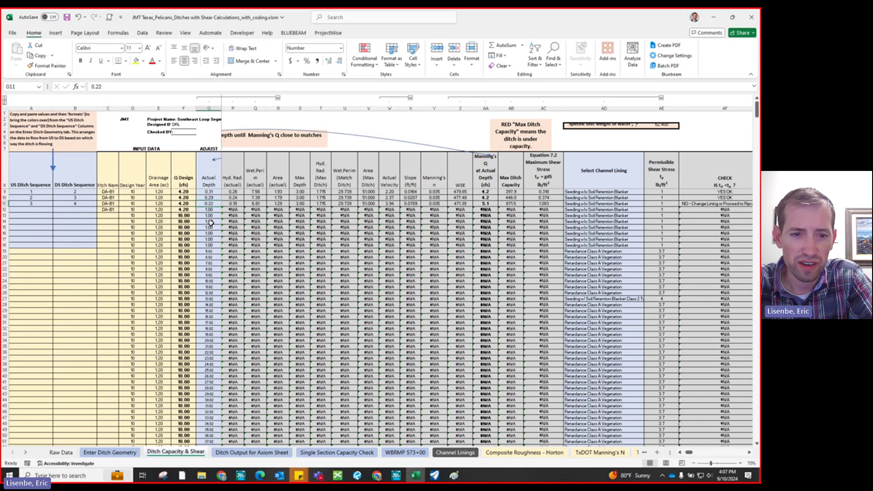
type(".")
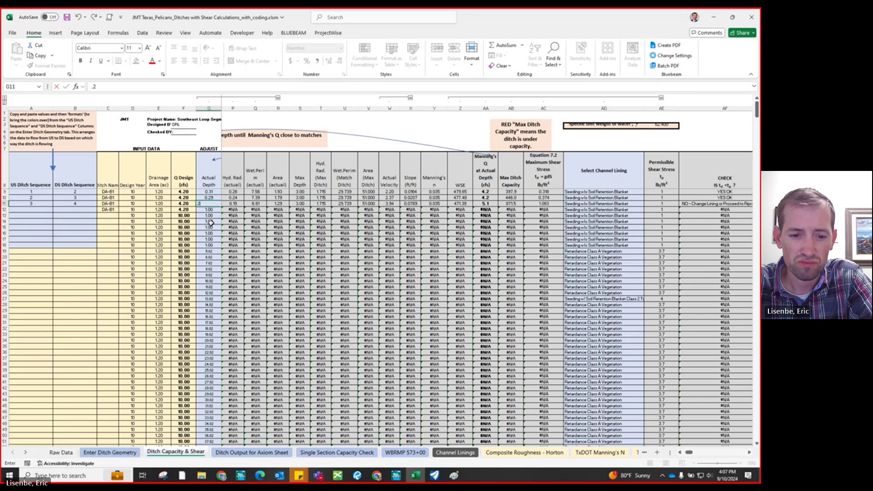
key("Tab")
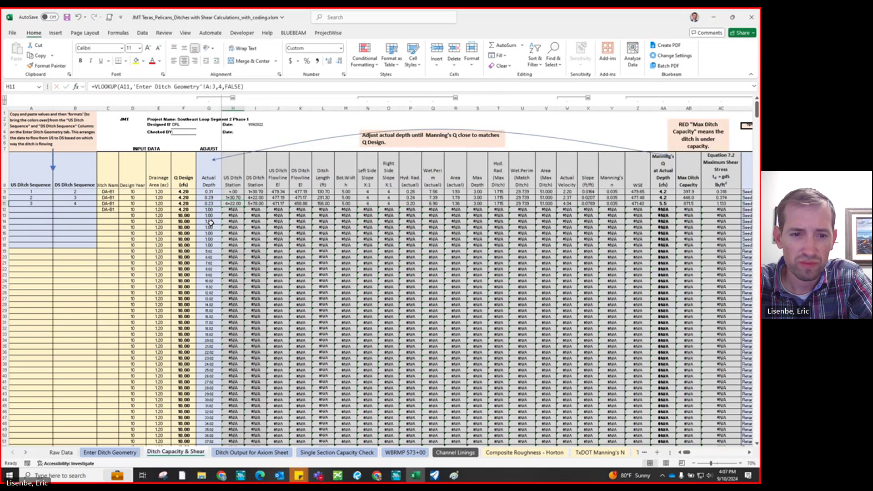
key("Left")
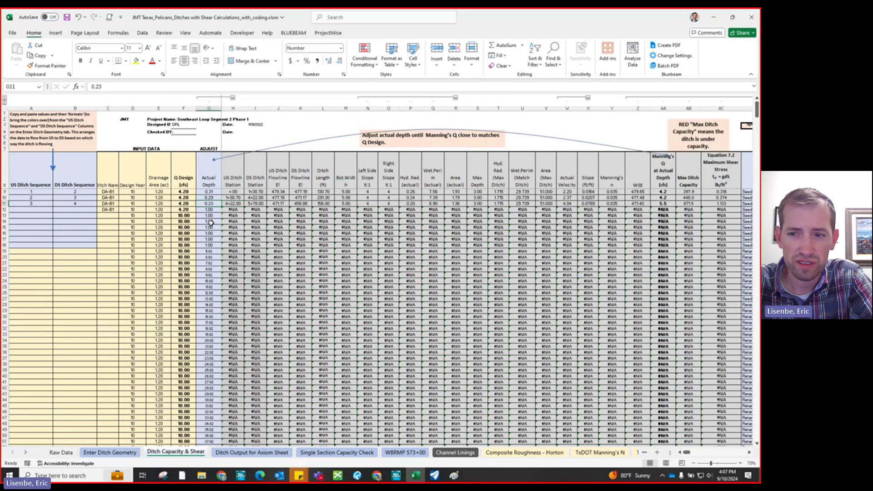
left_click(663, 204)
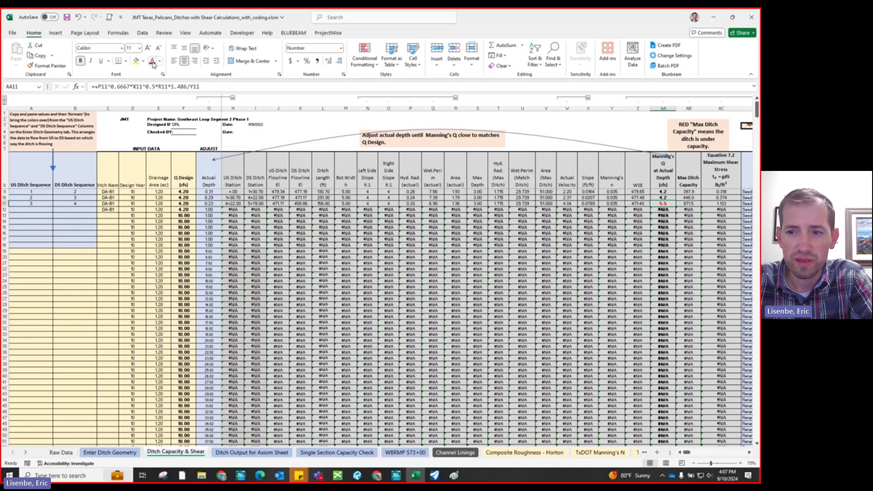
left_click(203, 205)
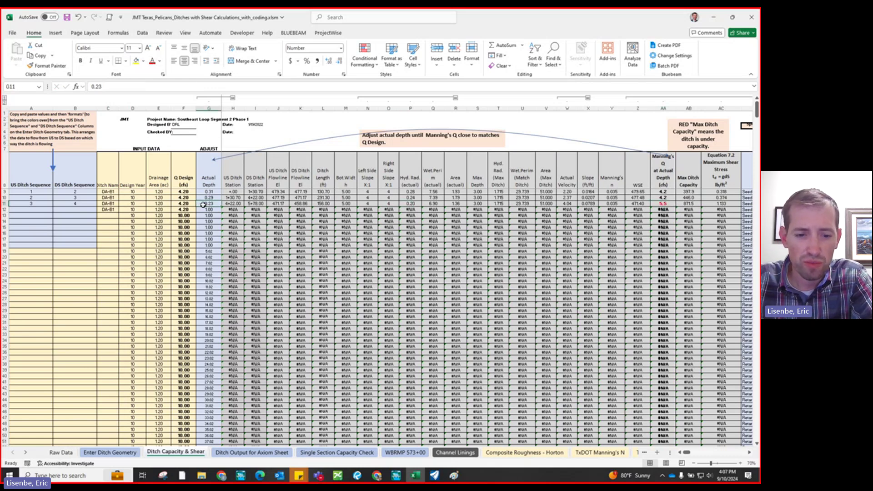
type(".")
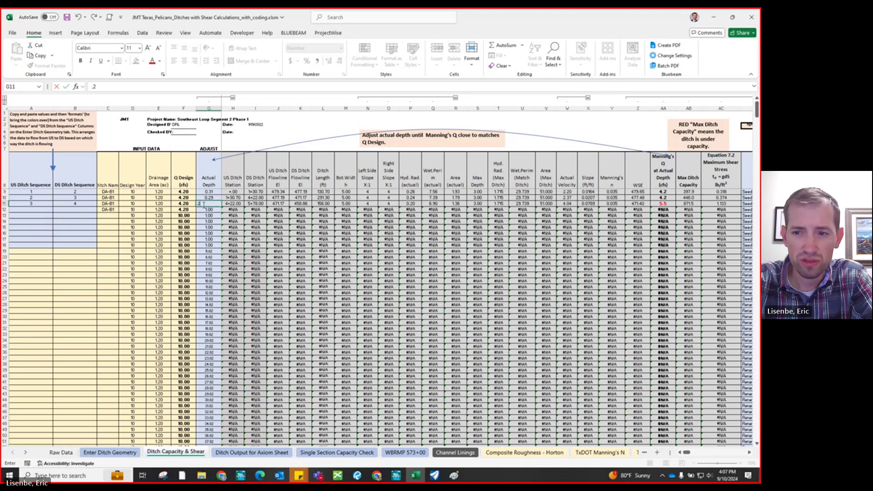
type("2")
key("Return")
Step: Reset AA11's font colour to Automatic
left_click(203, 204)
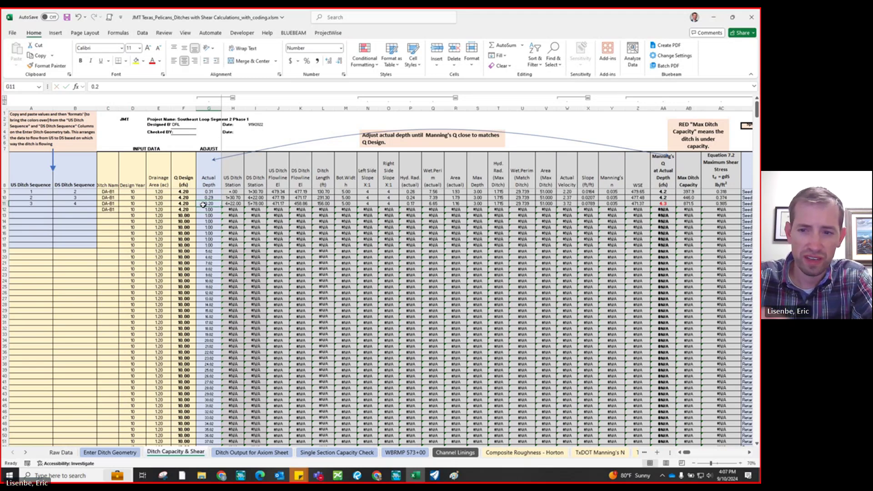
left_click(663, 204)
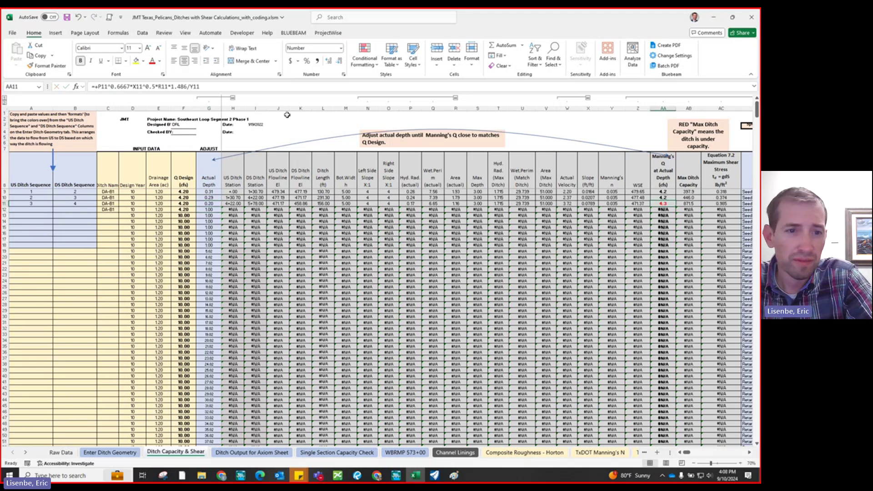
left_click(159, 60)
left_click(165, 72)
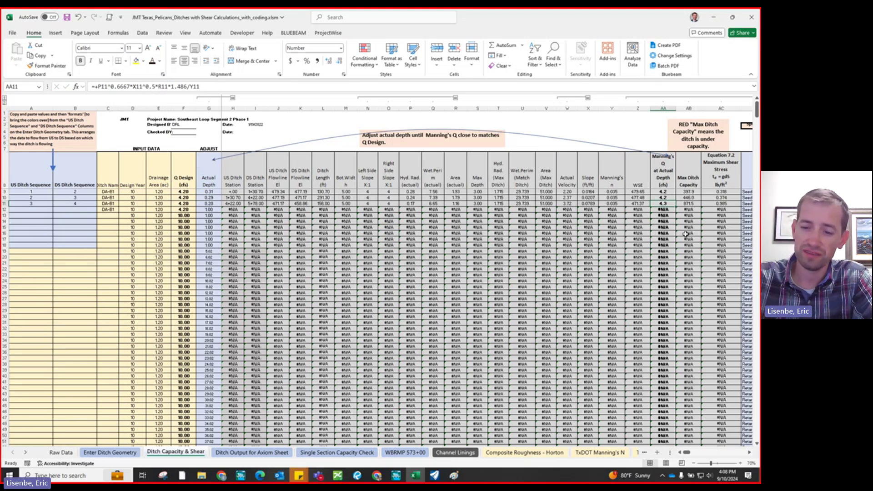
key("Right")
key("Right")
key("Right")
key("Right")
key("Right")
key("Right")
key("Right")
key("Right")
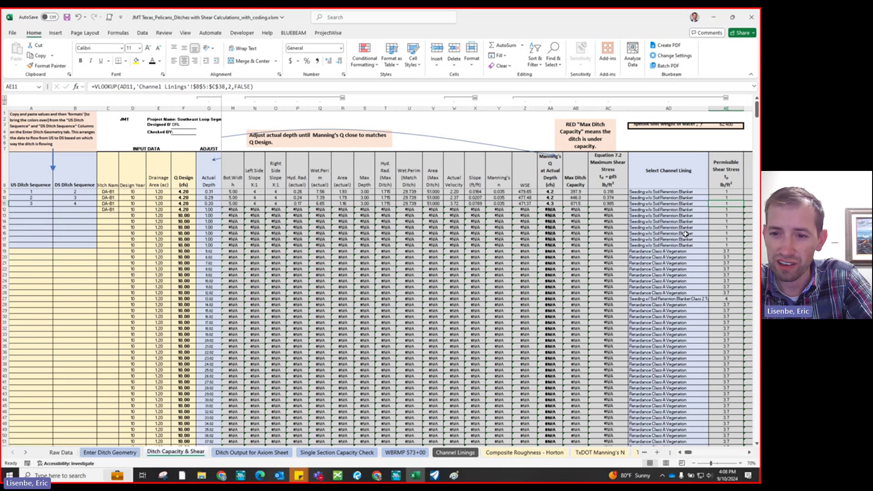
Step: Review the max ditch capacity formulas in AB10 and AB11 and the Equation 7.2 shear stress values
key("Left")
key("Left")
key("Left")
key("Left")
key("Left")
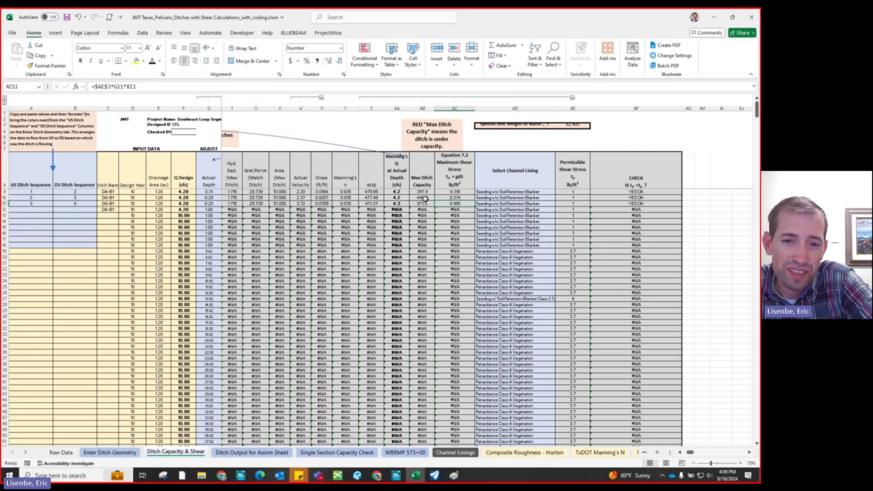
left_click(424, 199)
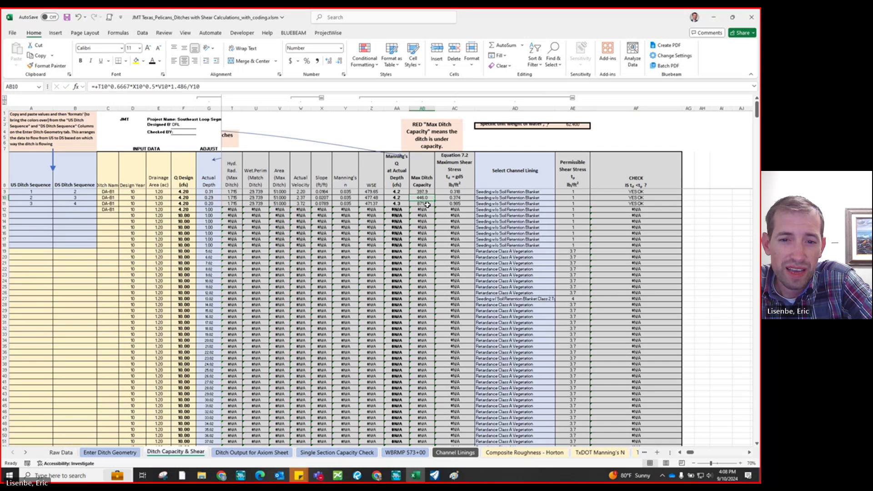
left_click(428, 205)
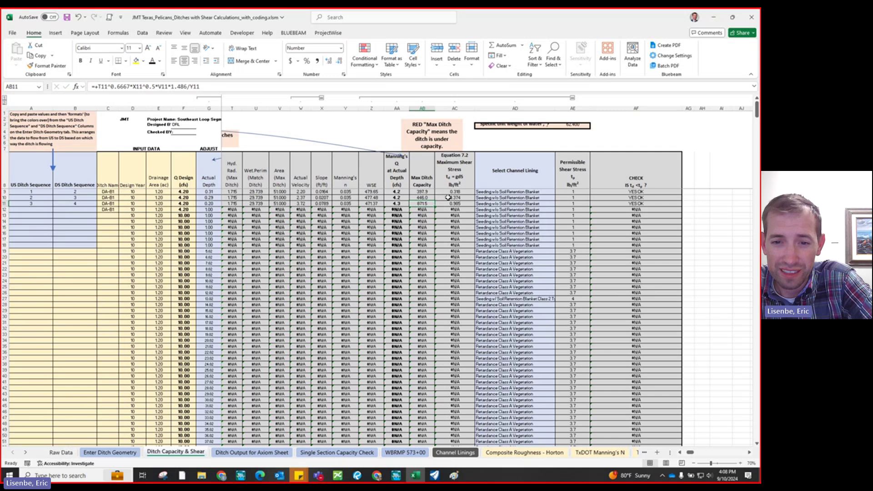
left_click(542, 203)
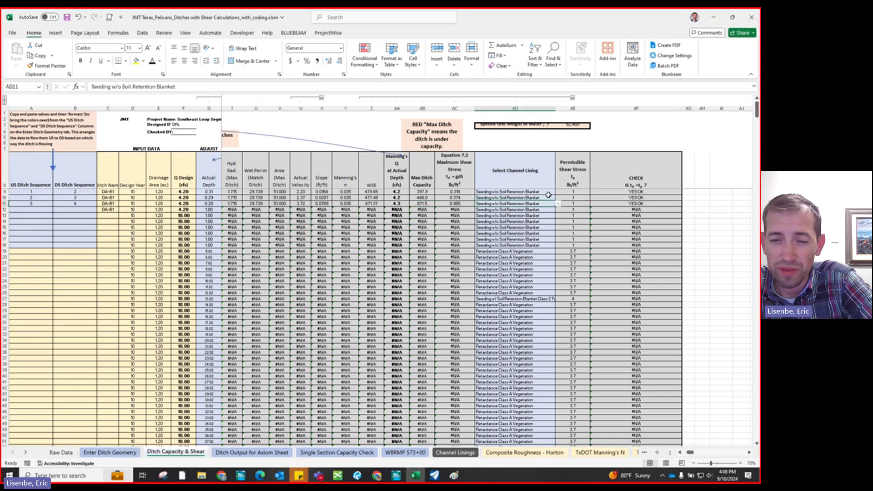
left_click(548, 192)
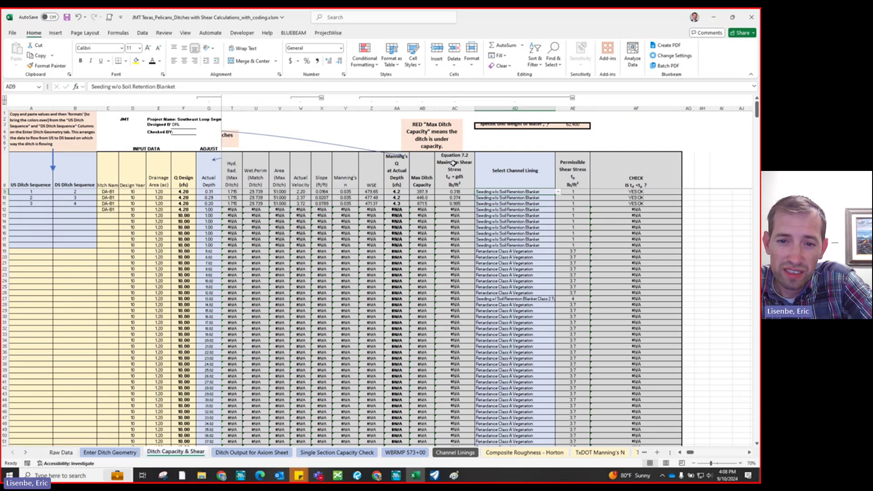
left_click_drag(453, 164, 454, 199)
left_click(455, 205)
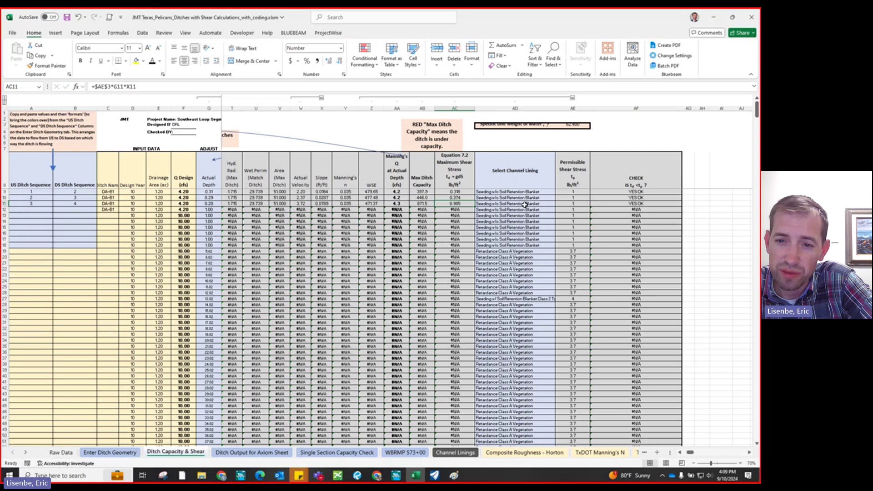
Step: Show the channel lining dropdown choices for row 11 in AD11
left_click(566, 205)
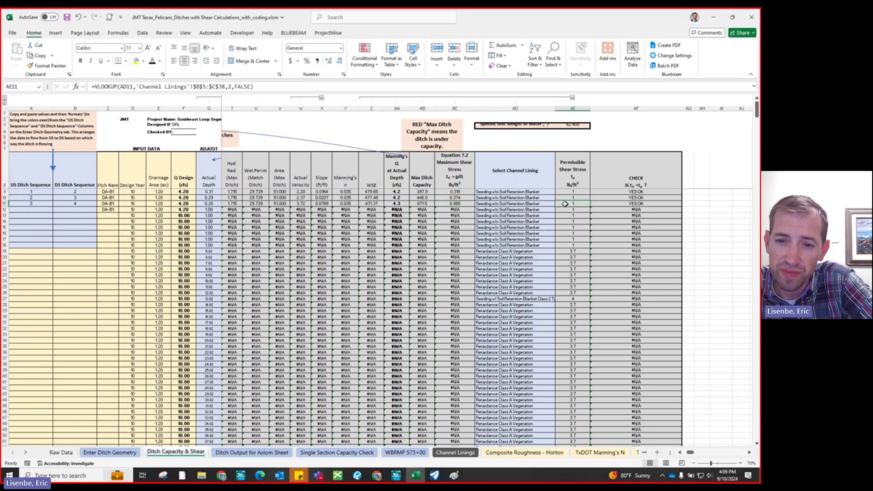
left_click(540, 203)
left_click(558, 205)
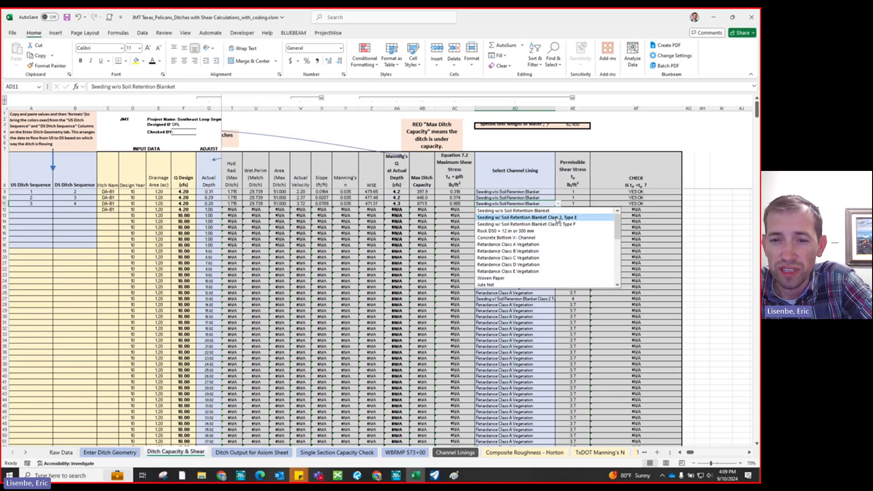
left_click(556, 218)
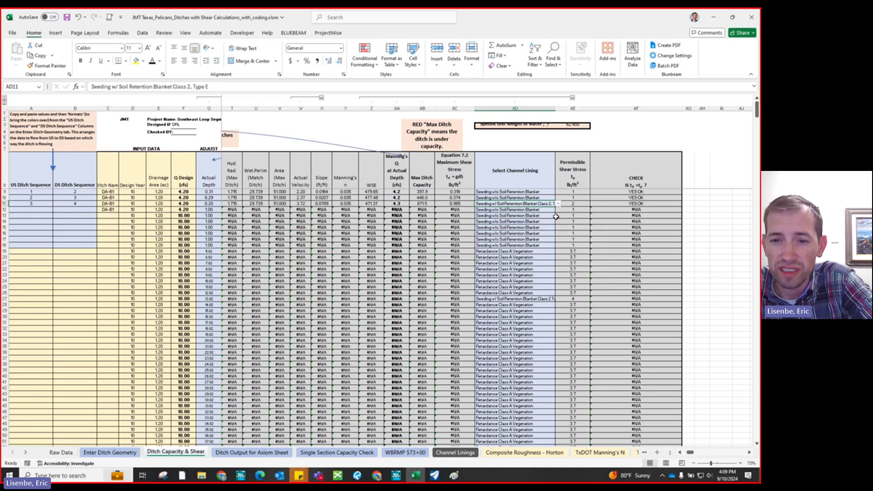
left_click(453, 203)
left_click(503, 205)
left_click(558, 203)
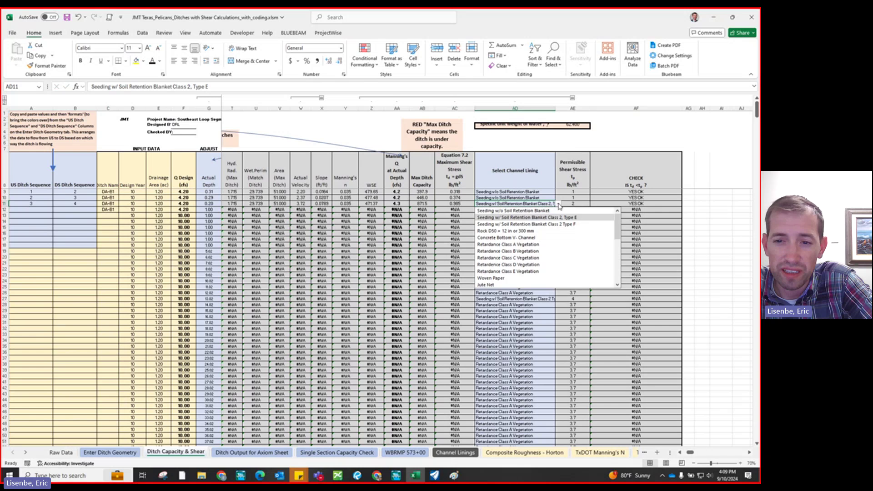
scroll(541, 269, "down", 2)
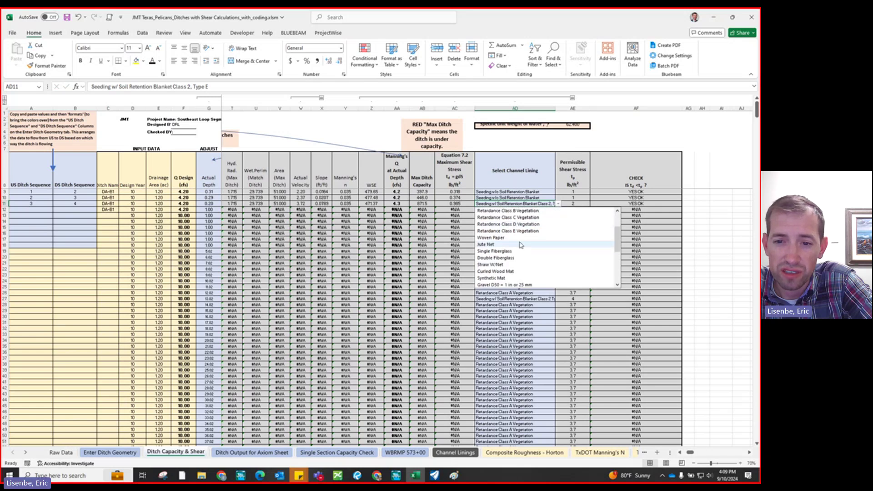
scroll(523, 250, "down", 2)
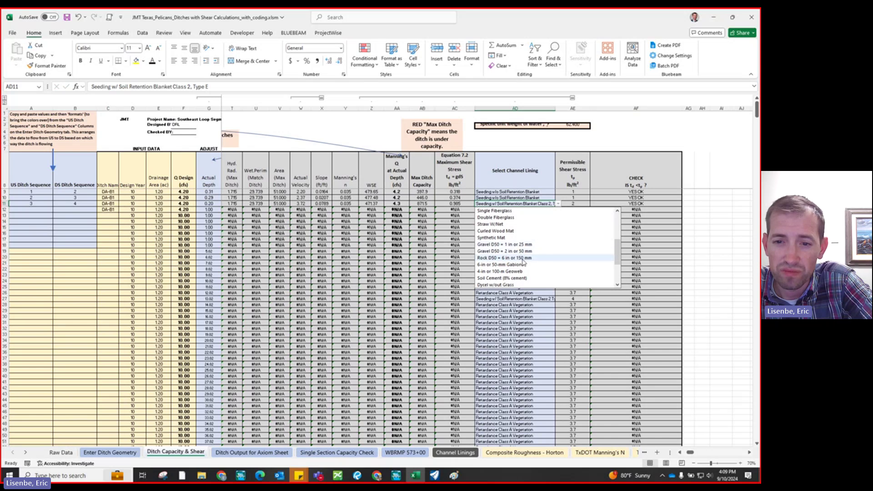
left_click(523, 258)
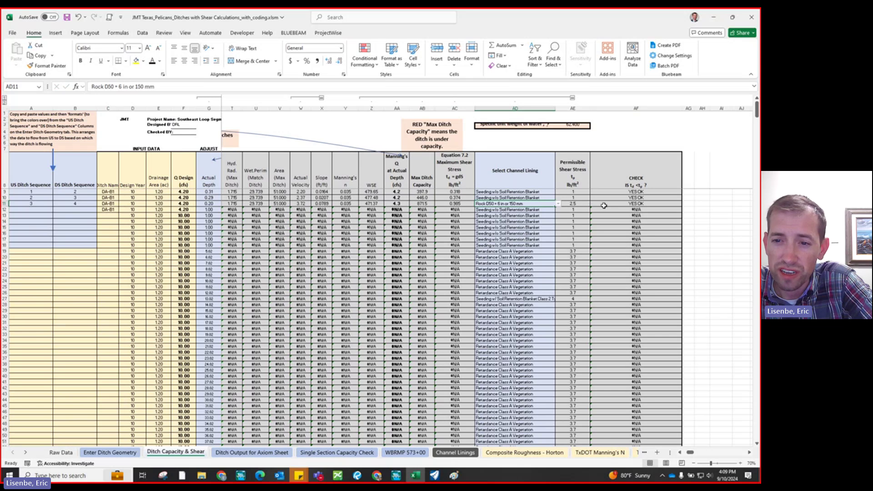
left_click(639, 176)
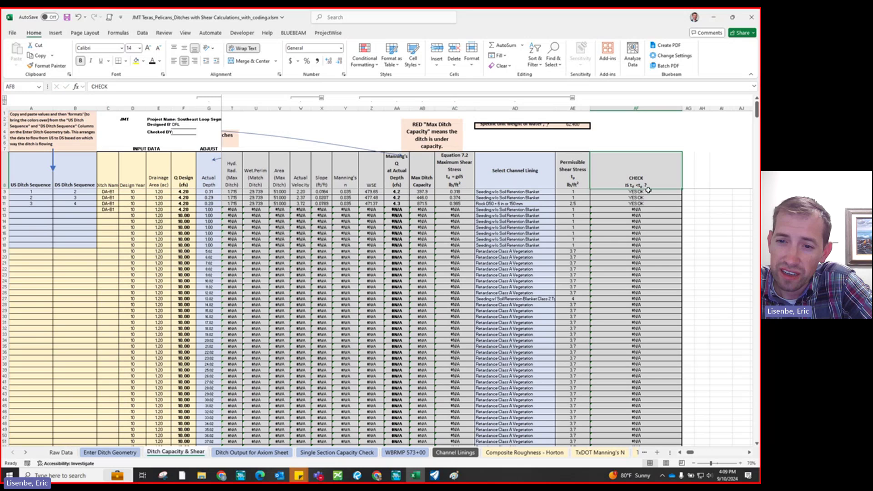
left_click(535, 203)
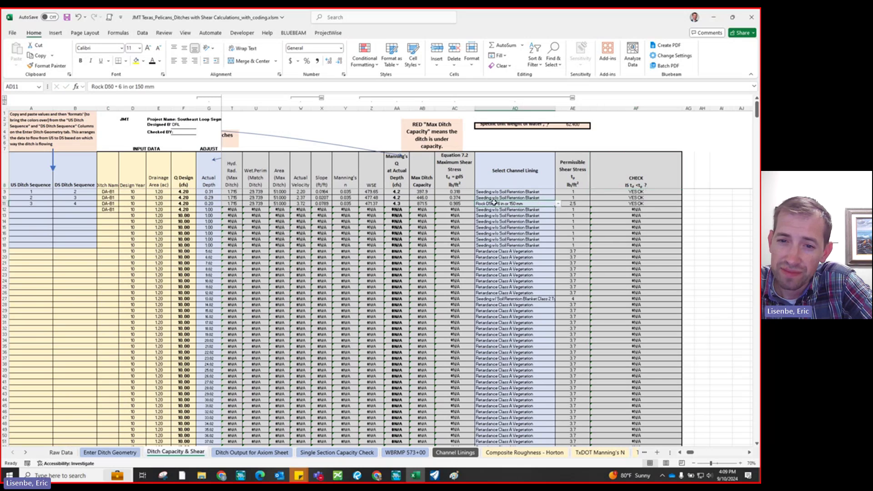
left_click(456, 204)
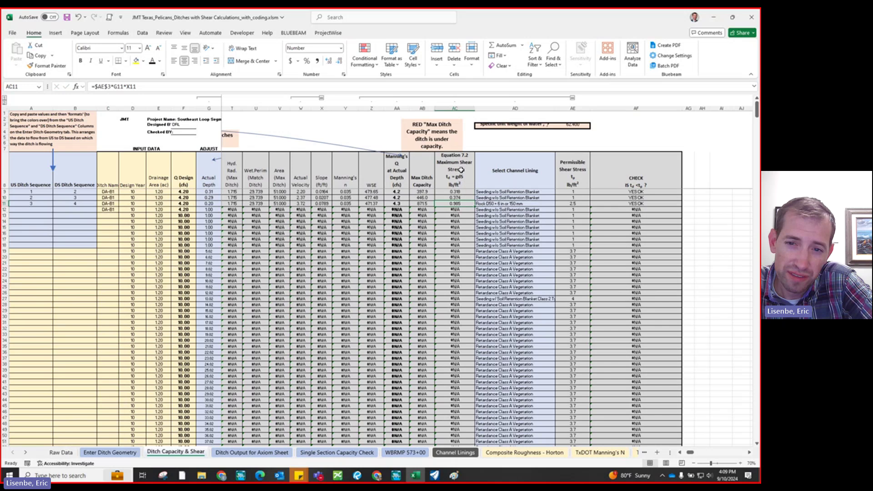
left_click(576, 206)
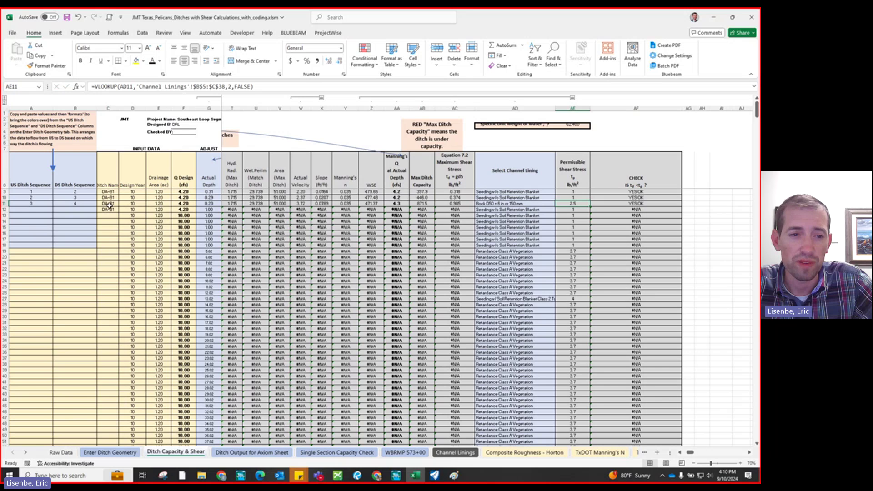
left_click(610, 204)
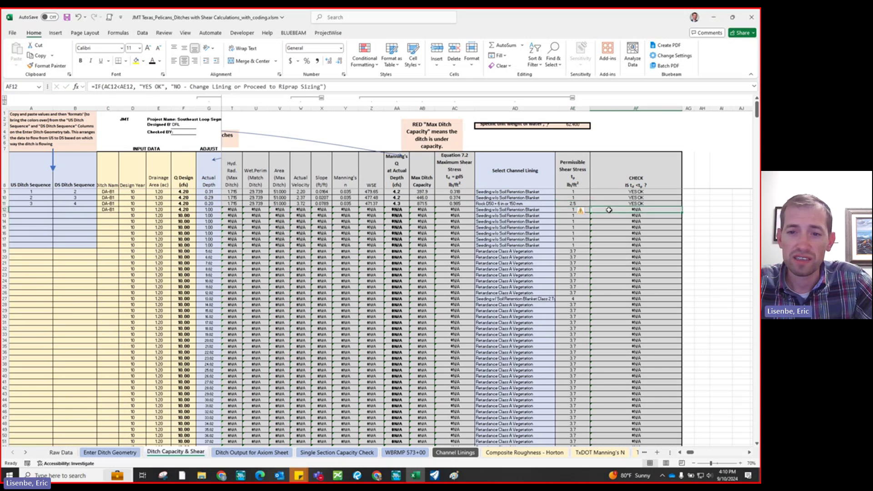
key("Left")
key("ctrl+Left")
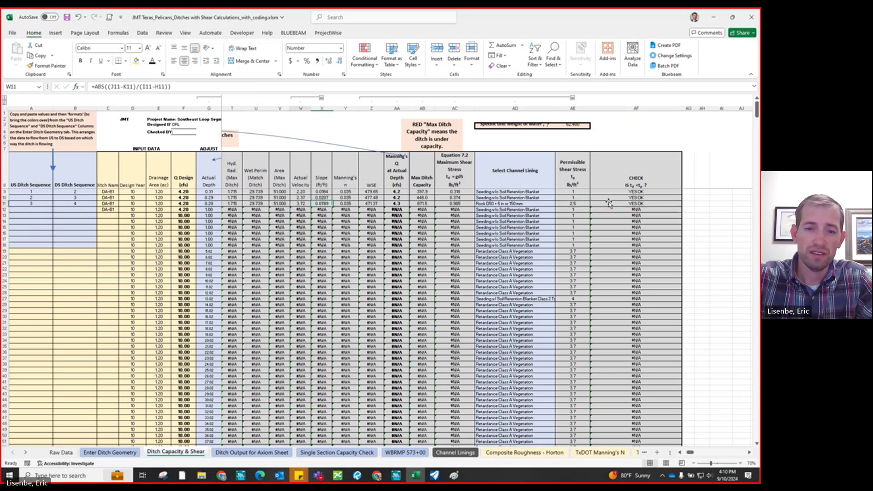
key("Right")
key("Right")
key("Right")
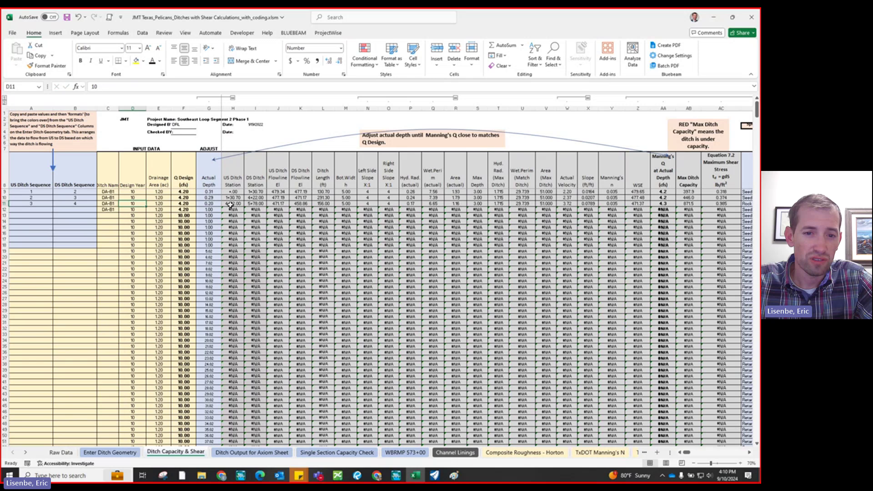
Step: Post the comment "Stone riprap recommended." on station cells H11:I11
left_click_drag(230, 204, 256, 205)
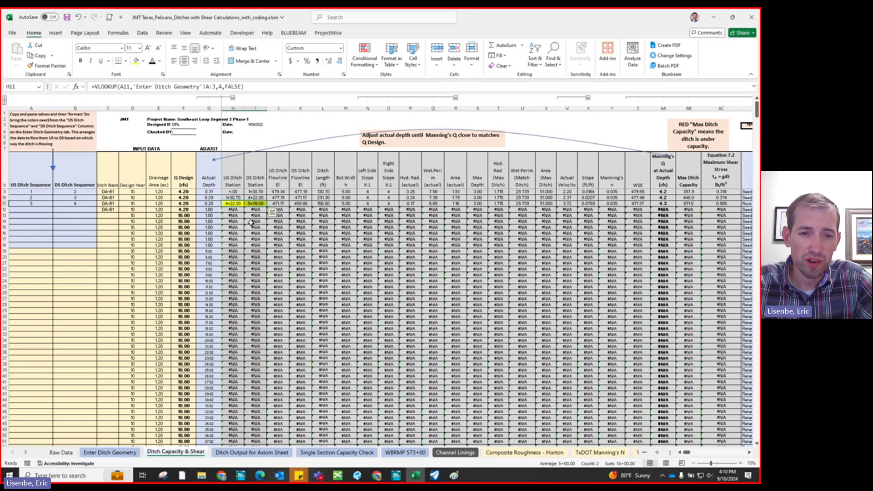
right_click(258, 203)
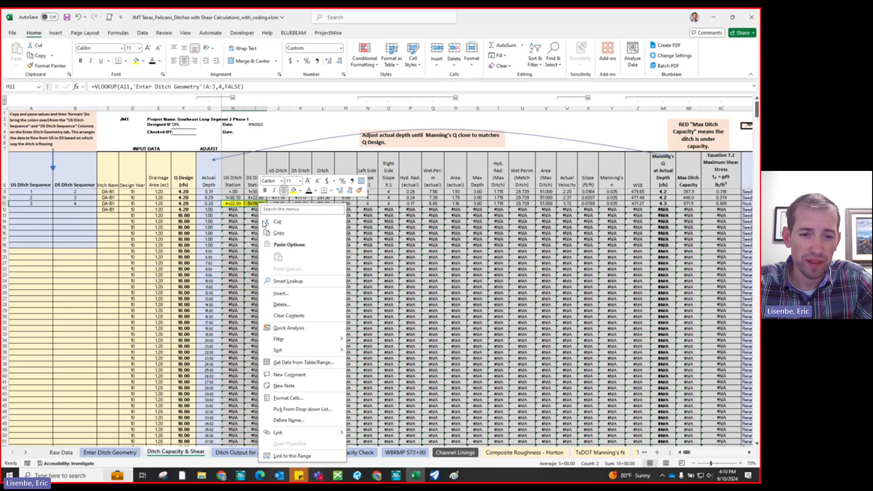
left_click(291, 374)
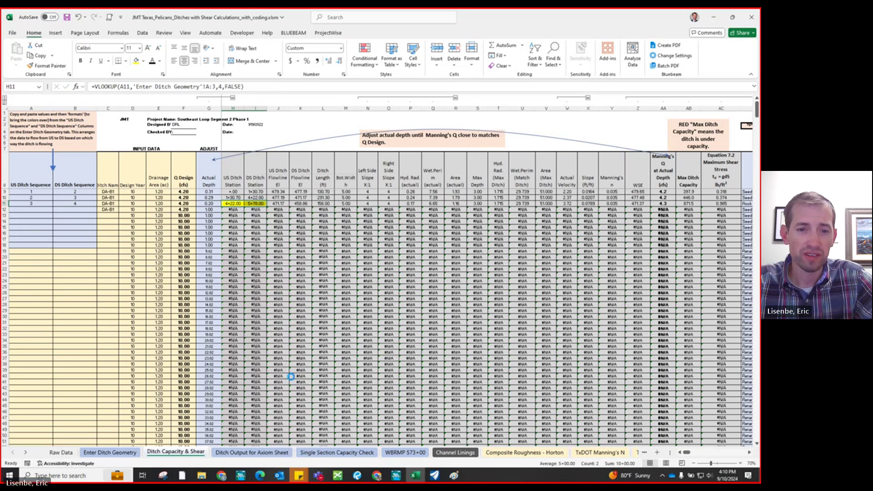
type("s")
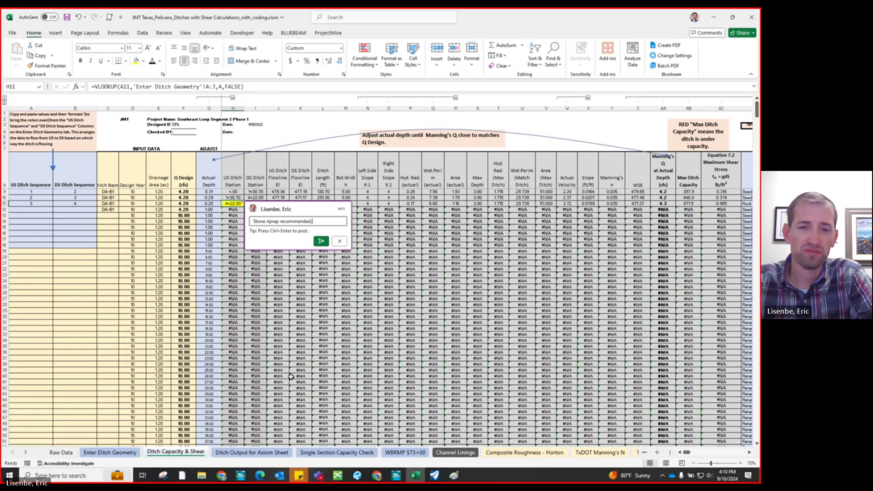
left_click(321, 241)
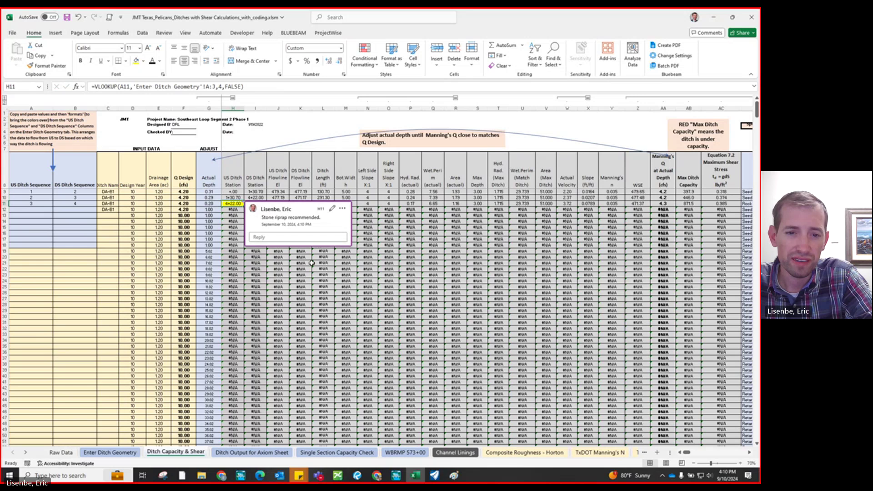
left_click(254, 317)
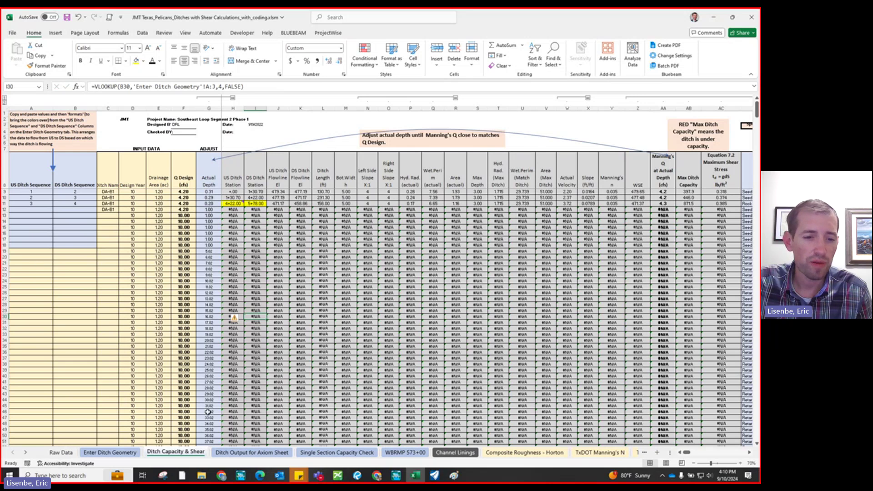
left_click(111, 452)
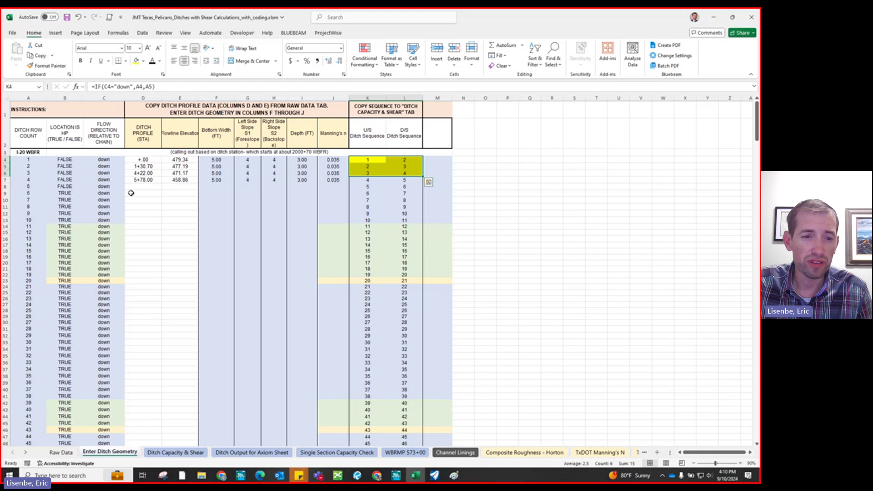
left_click_drag(135, 184, 186, 429)
scroll(179, 314, "down", 2)
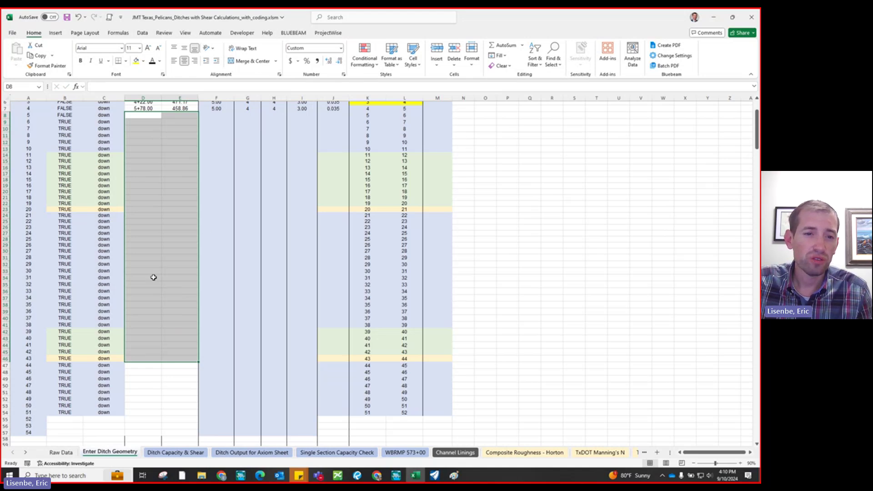
scroll(127, 308, "up", 2)
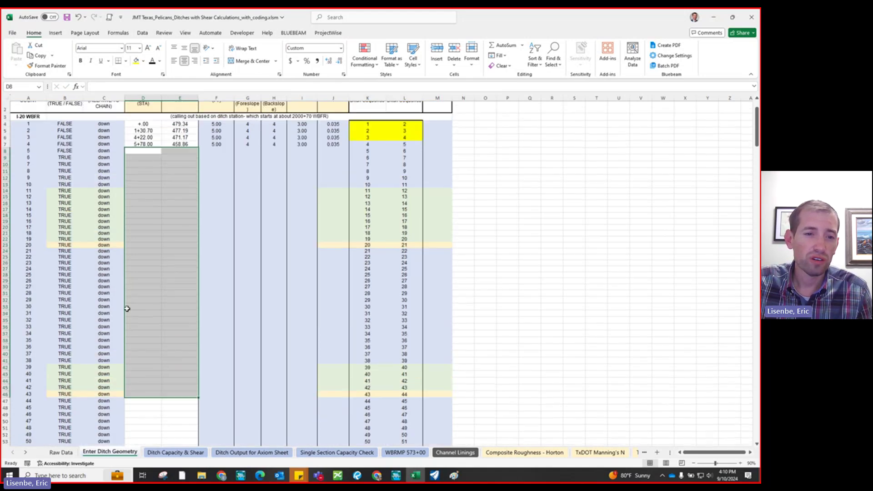
left_click(17, 117)
left_click(6, 117)
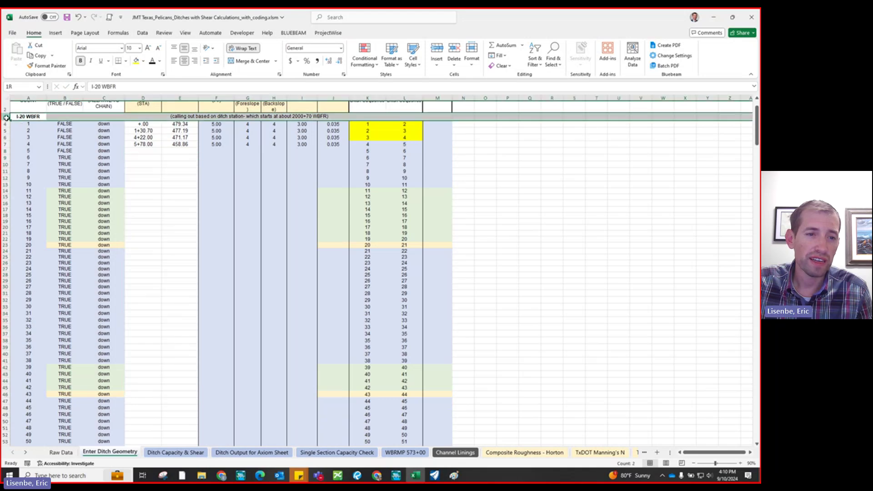
scroll(25, 179, "down", 3)
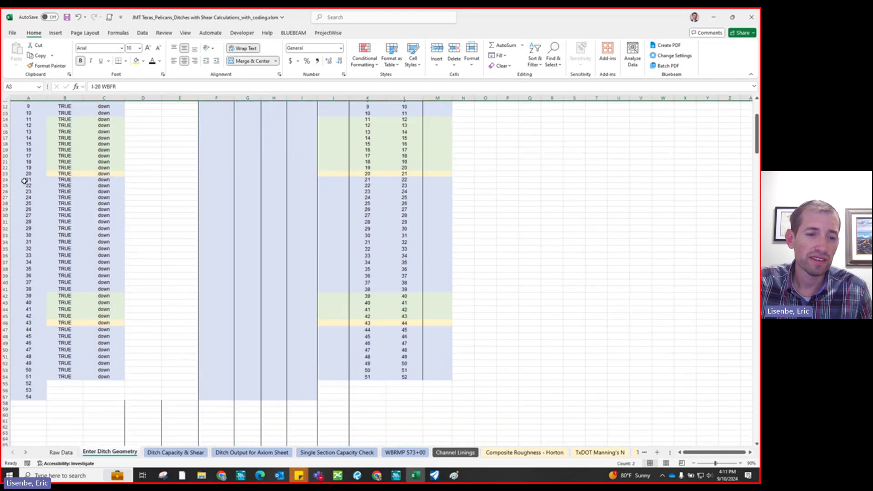
left_click(23, 427)
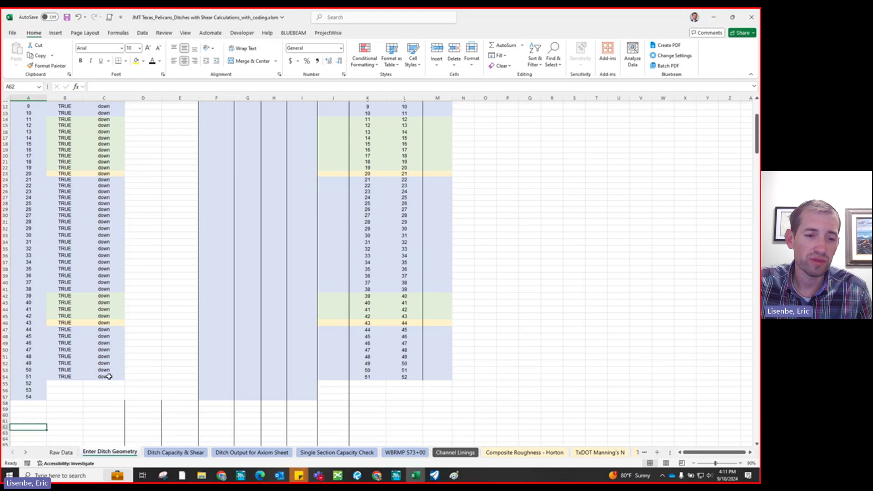
scroll(103, 349, "down", 2)
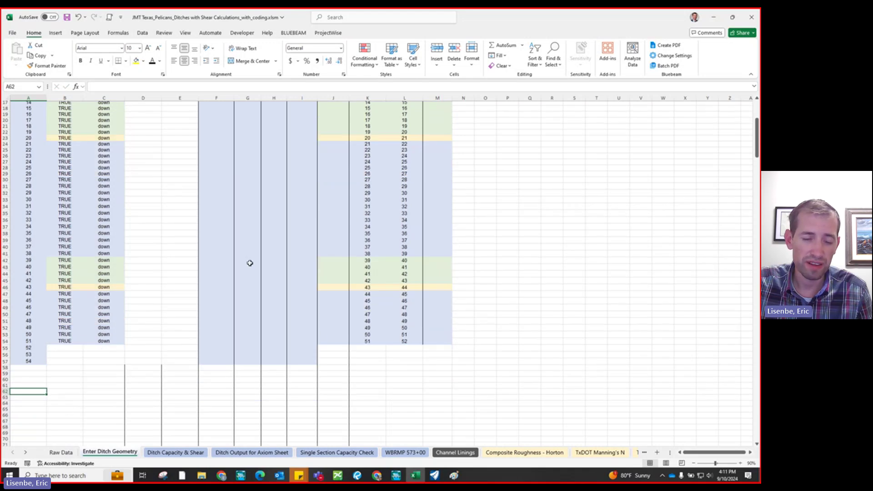
scroll(115, 297, "up", 5)
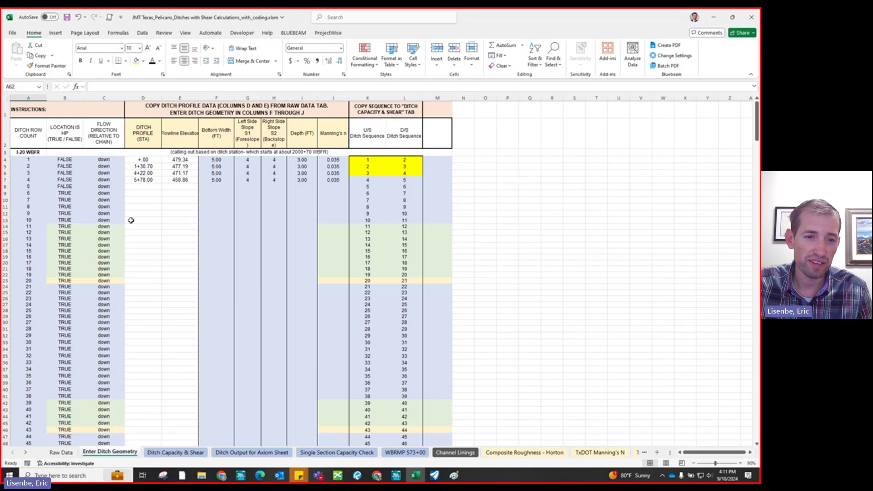
left_click(157, 453)
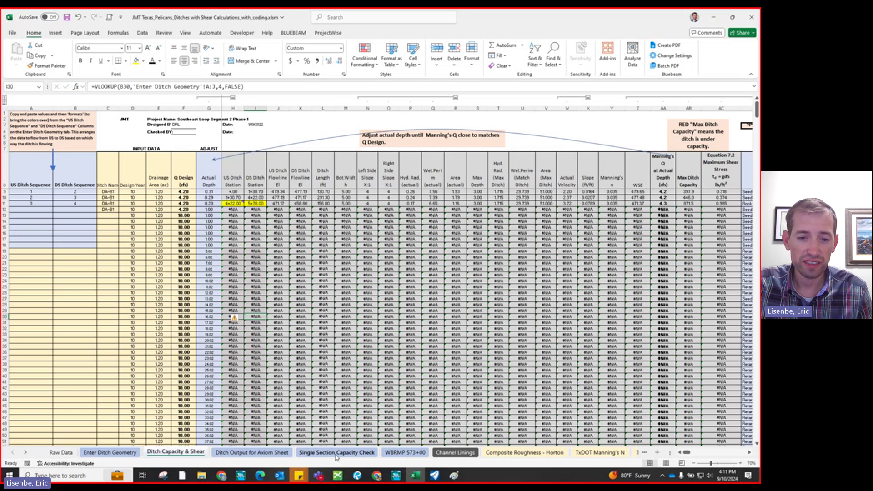
Step: Browse the Single Section Capacity Check and WBRMP 573+00 sheets
left_click(299, 454)
scroll(361, 430, "down", 1)
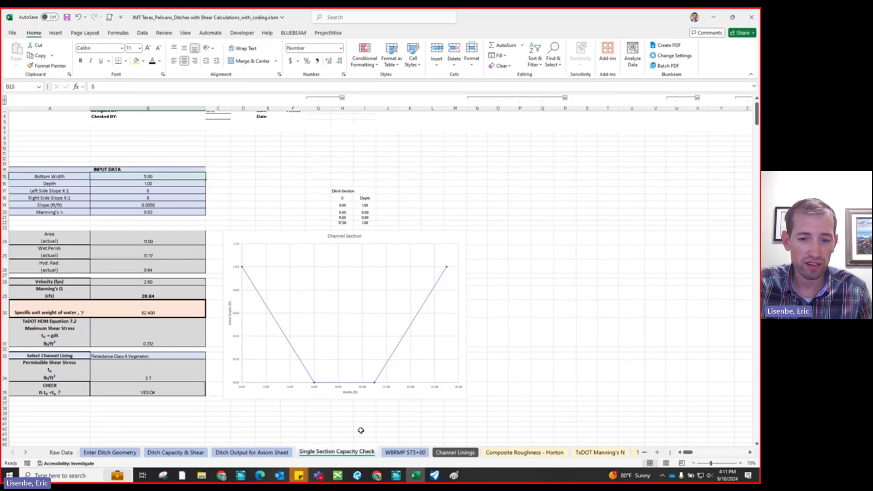
left_click(405, 453)
scroll(152, 275, "up", 7)
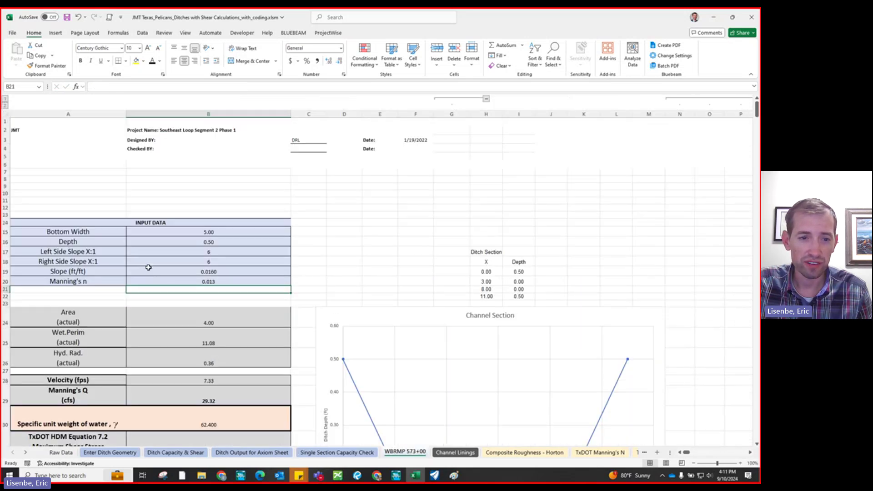
scroll(173, 189, "down", 6)
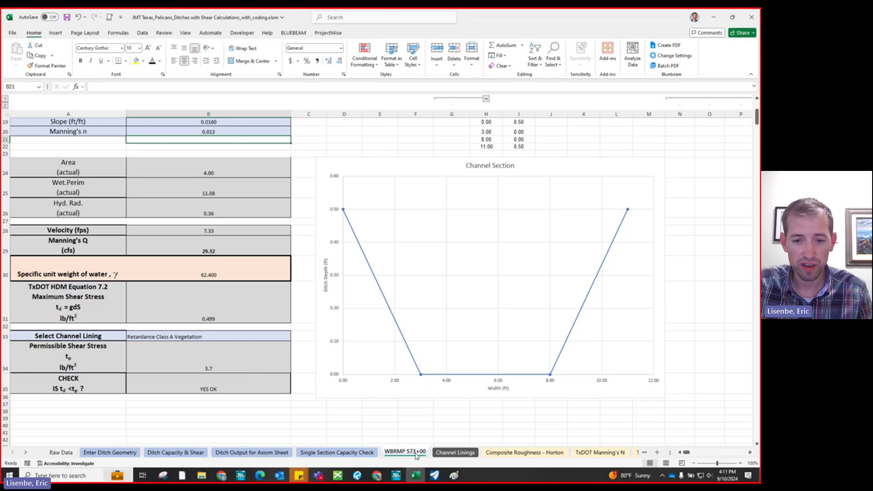
scroll(142, 313, "up", 3)
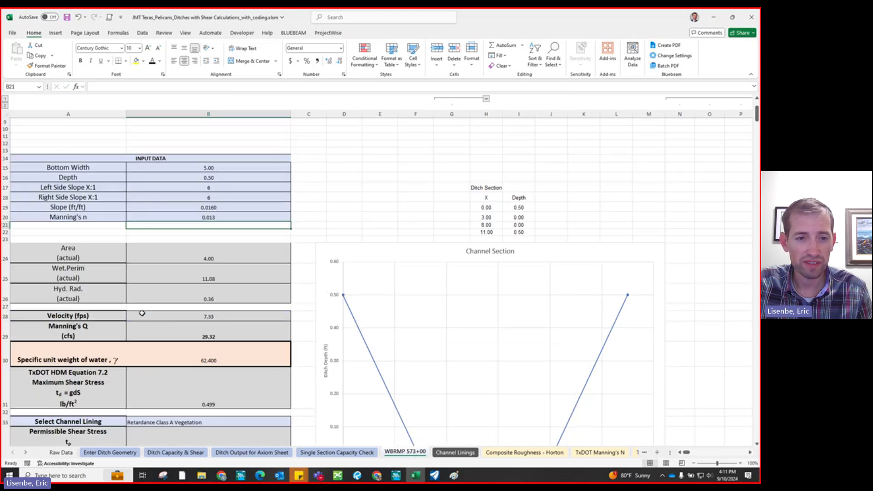
scroll(395, 299, "down", 4)
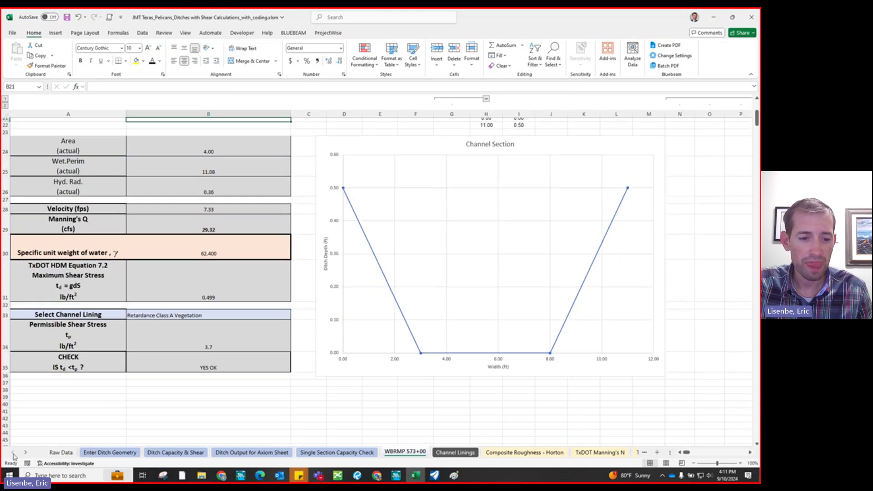
Step: Return to the Enter Ditch Geometry sheet and select cells D8 and E19
left_click(122, 453)
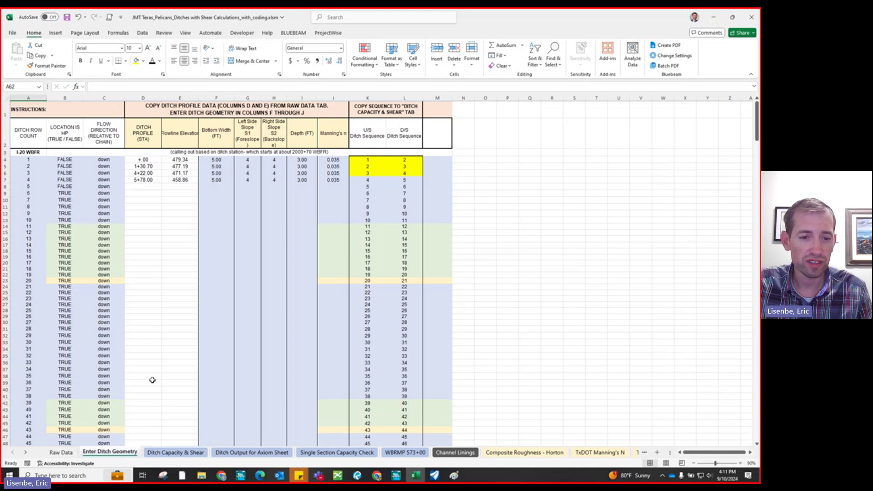
left_click(147, 188)
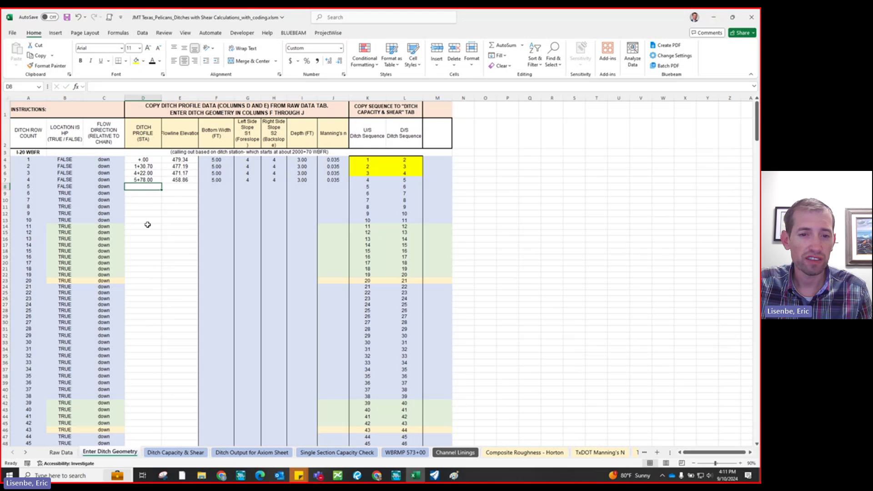
left_click(190, 256)
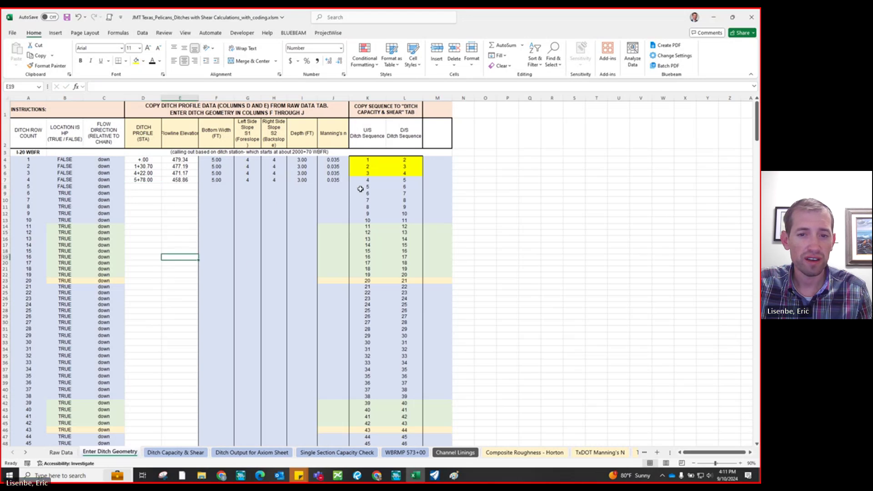